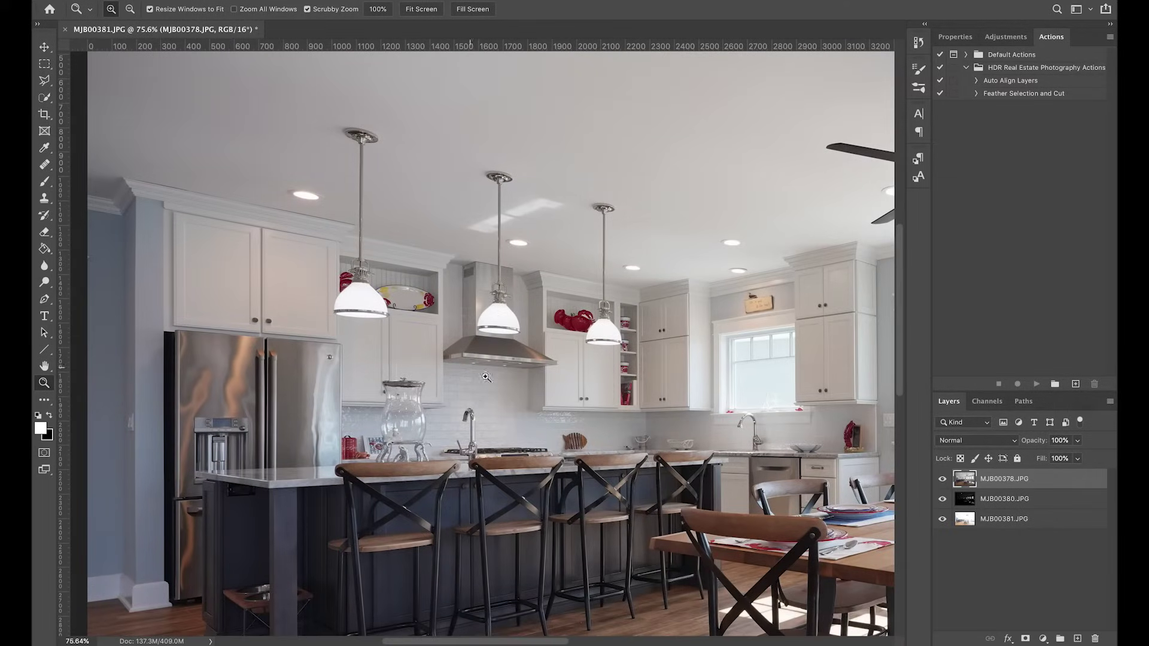
Step: Check the colour cast on the ceiling, cabinets and windows, and duplicate the MJB00378.JPG layer
left_click_drag(531, 210, 460, 206)
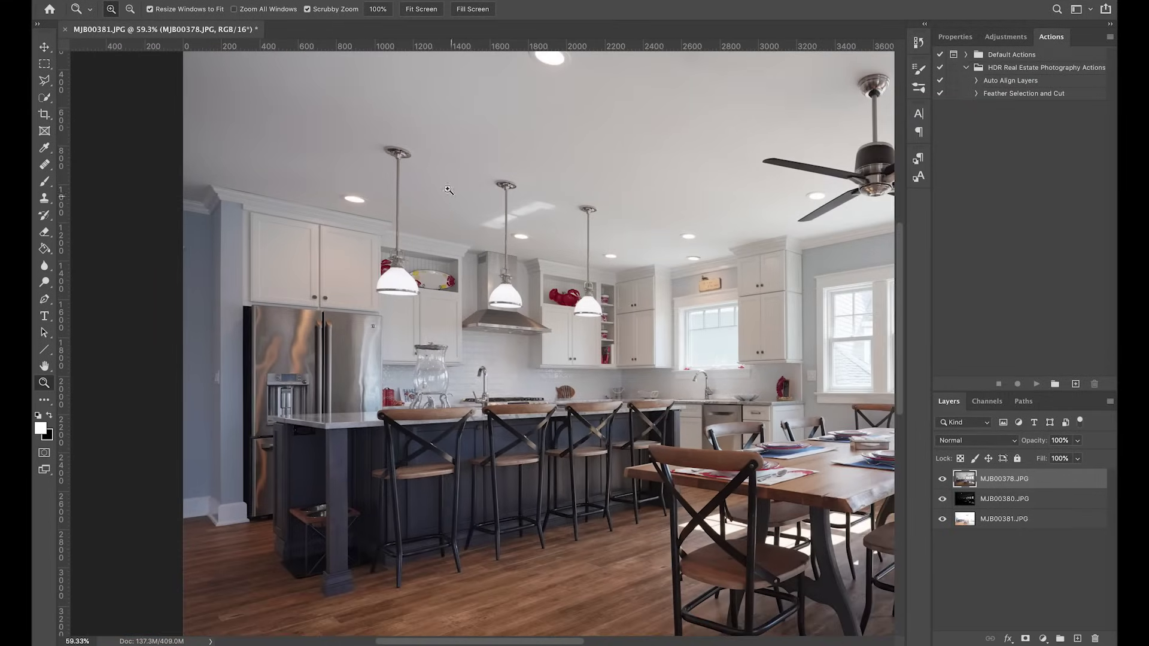
left_click_drag(526, 180, 708, 235)
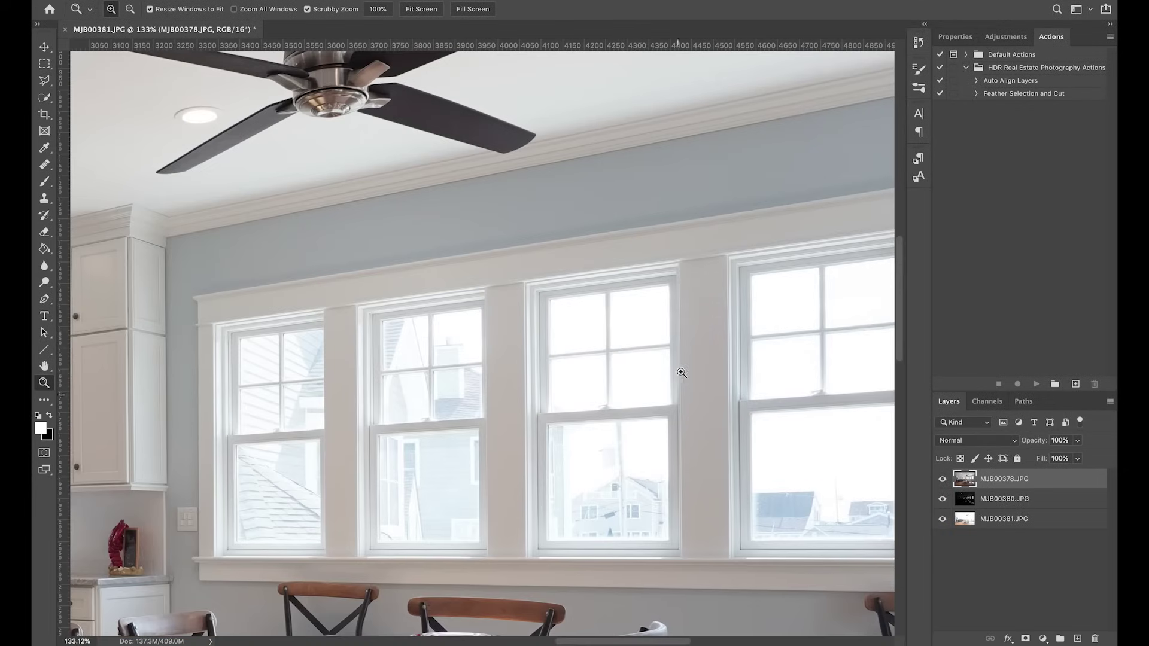
left_click_drag(511, 319, 451, 231)
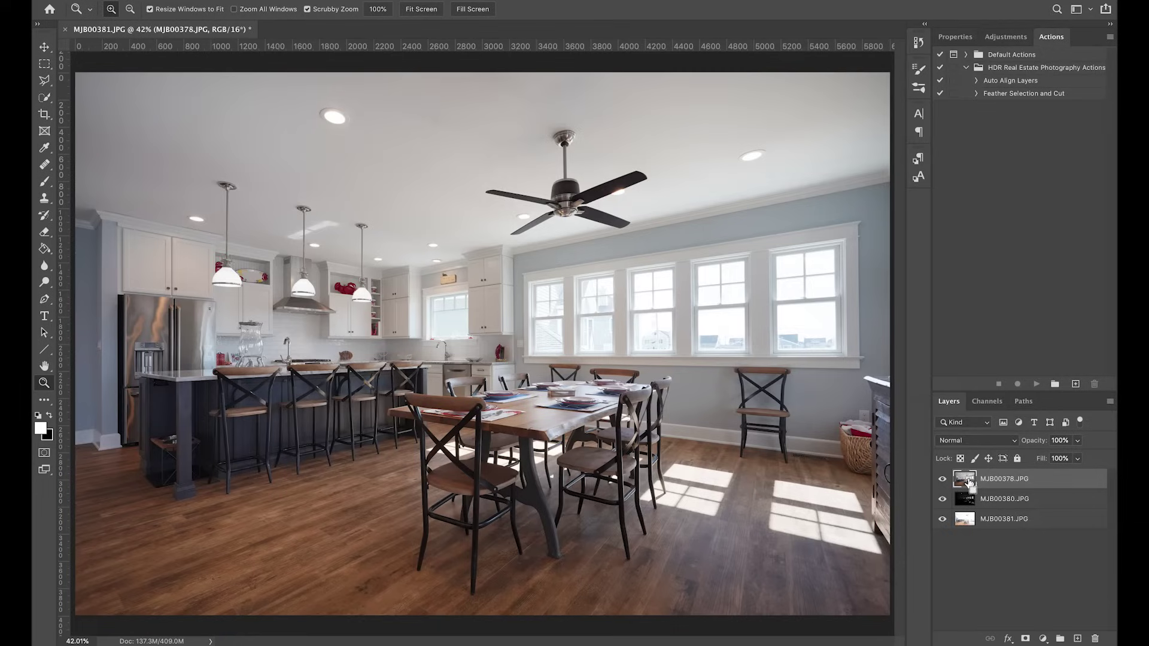
key("super+j")
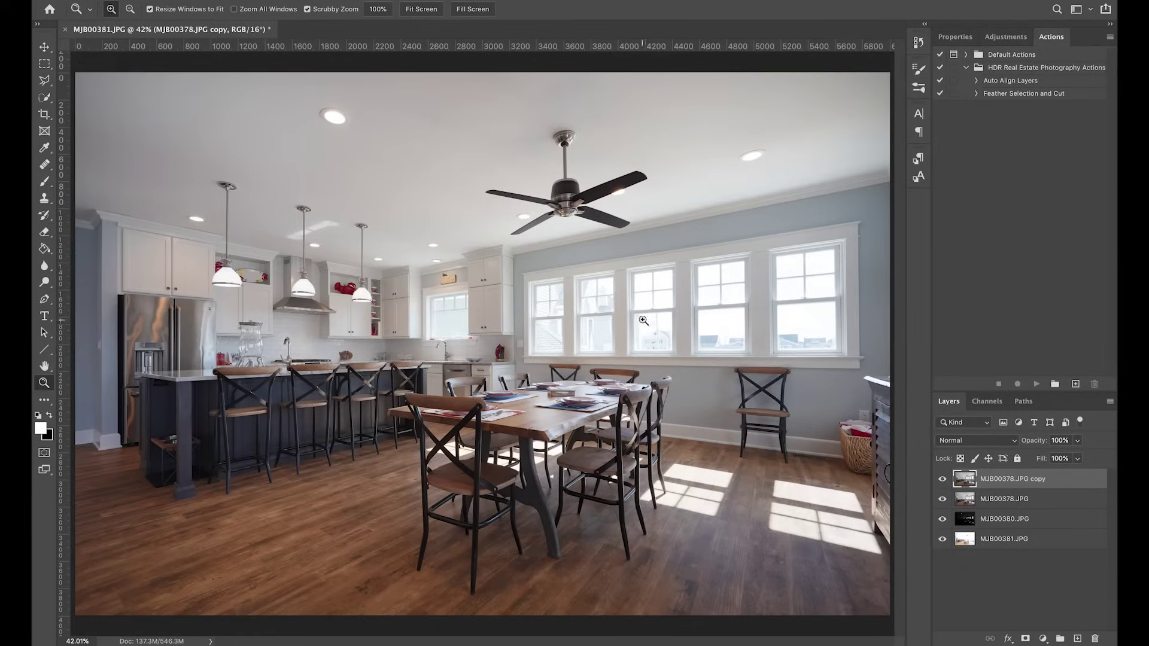
Step: Apply Hue/Saturation to the duplicated layer, setting the master Saturation to -65 and fine-tuning the Lightness
left_click(187, 0)
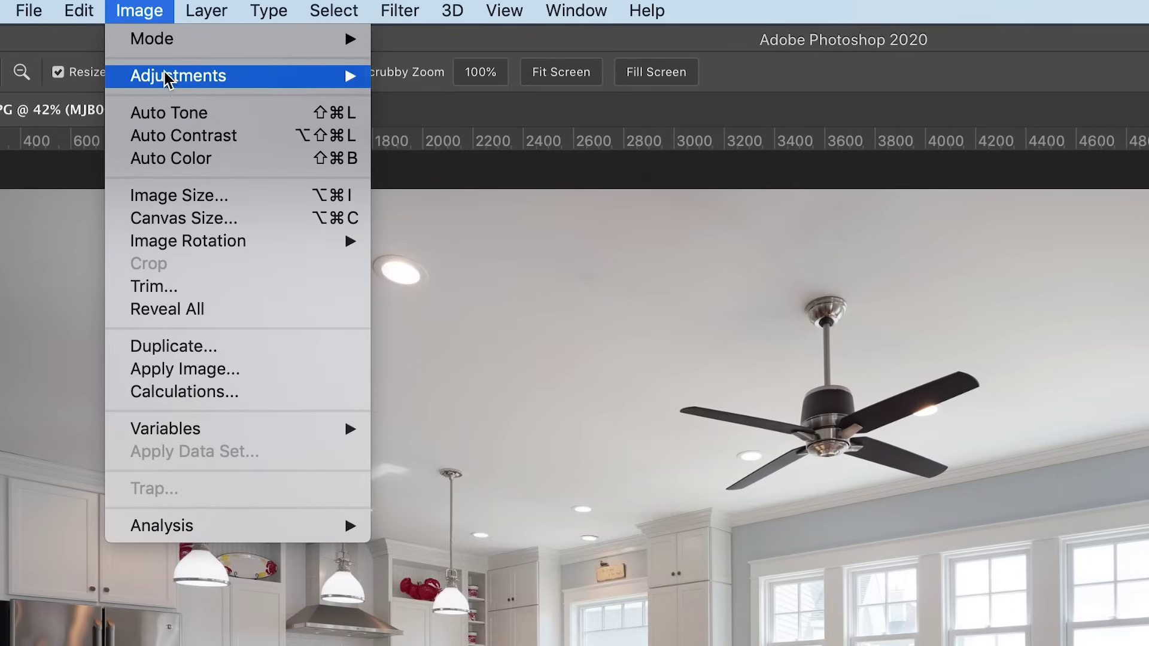
mouse_move(214, 11)
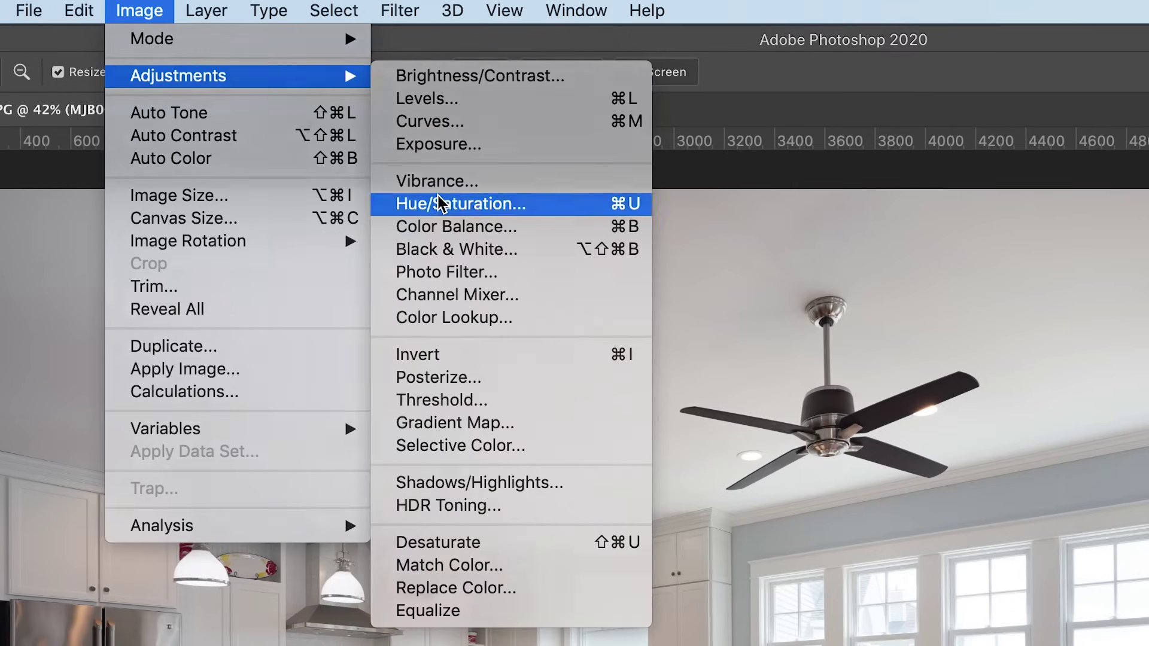
left_click(452, 205)
left_click_drag(845, 287, 809, 289)
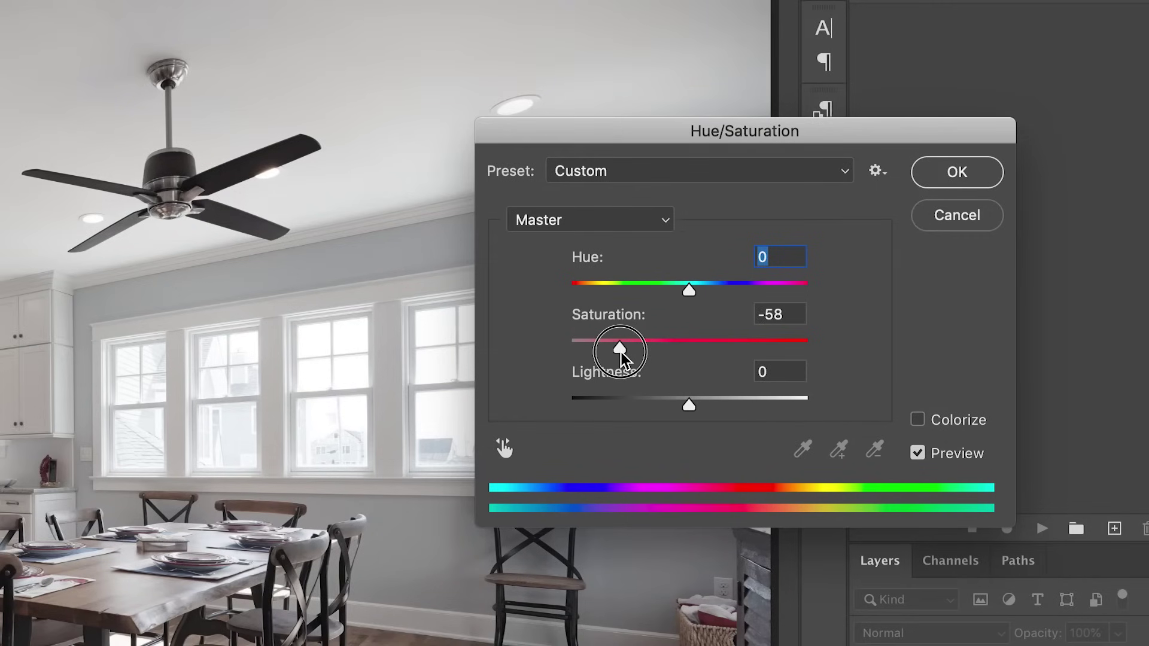
left_click_drag(620, 354, 611, 353)
left_click_drag(689, 407, 685, 408)
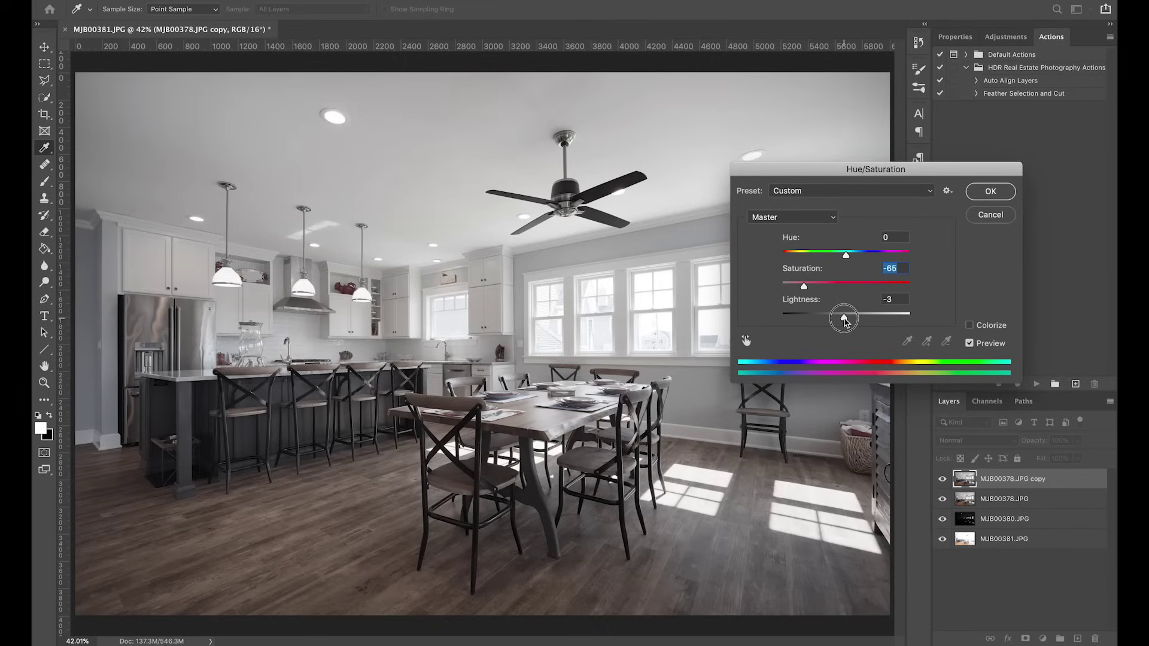
left_click_drag(845, 321, 850, 320)
left_click_drag(847, 321, 845, 320)
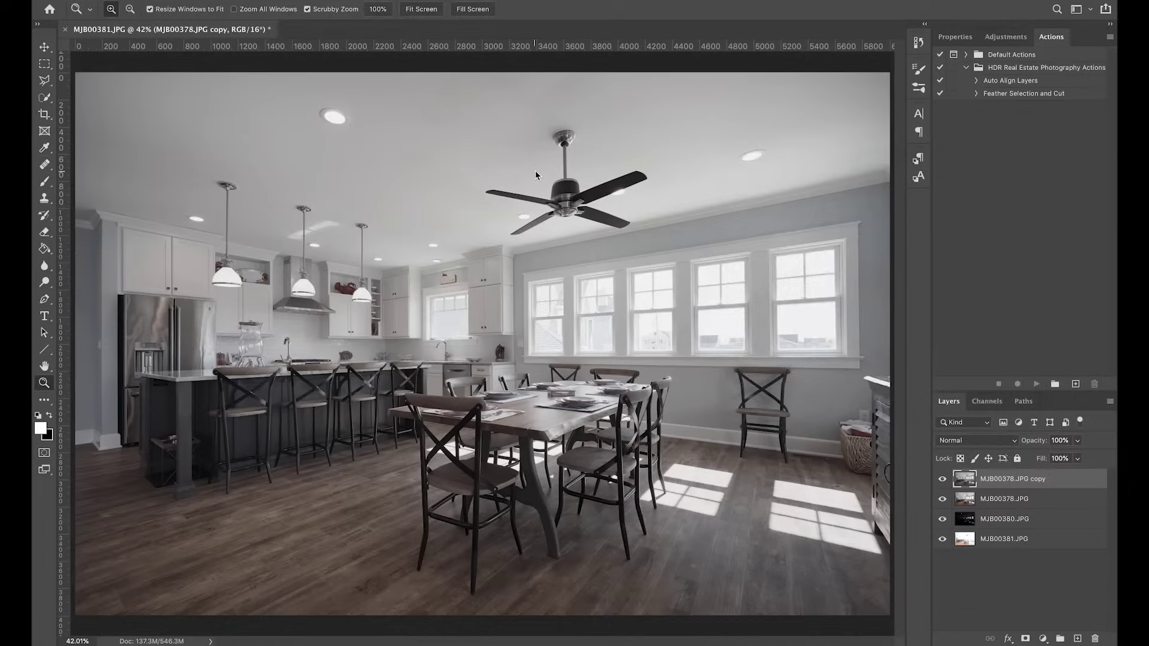
Step: Apply a second Hue/Saturation adjustment, sampling the cabinet above the refrigerator and lowering the Yellows saturation to about -59
key("ctrl+u")
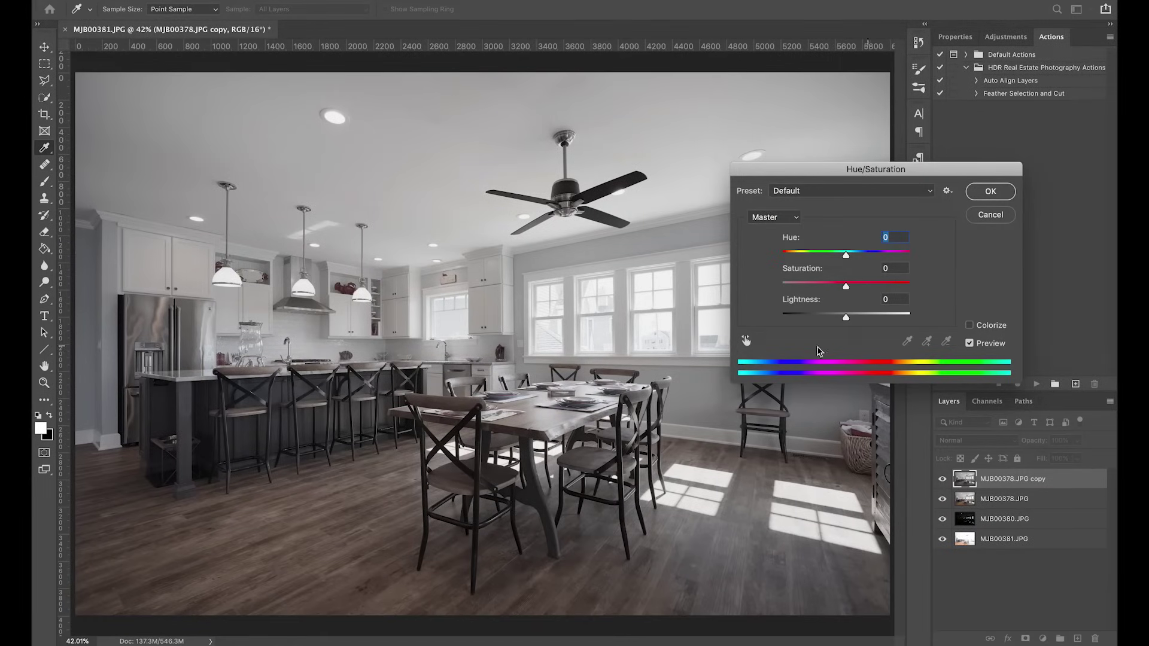
left_click(746, 340)
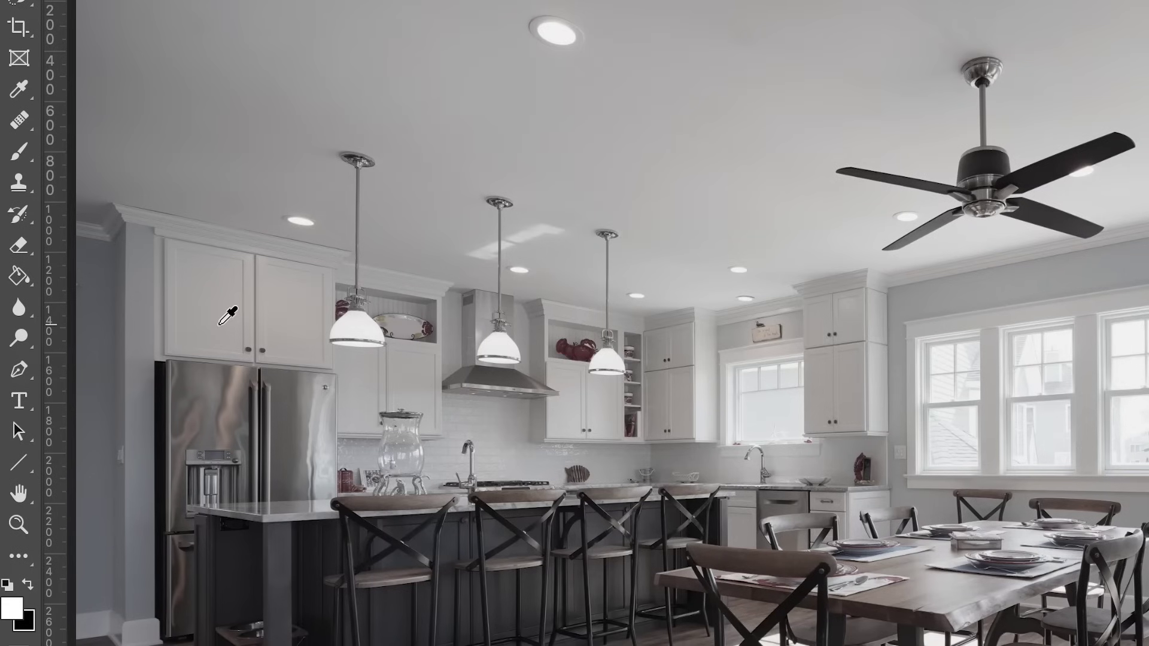
left_click(219, 324)
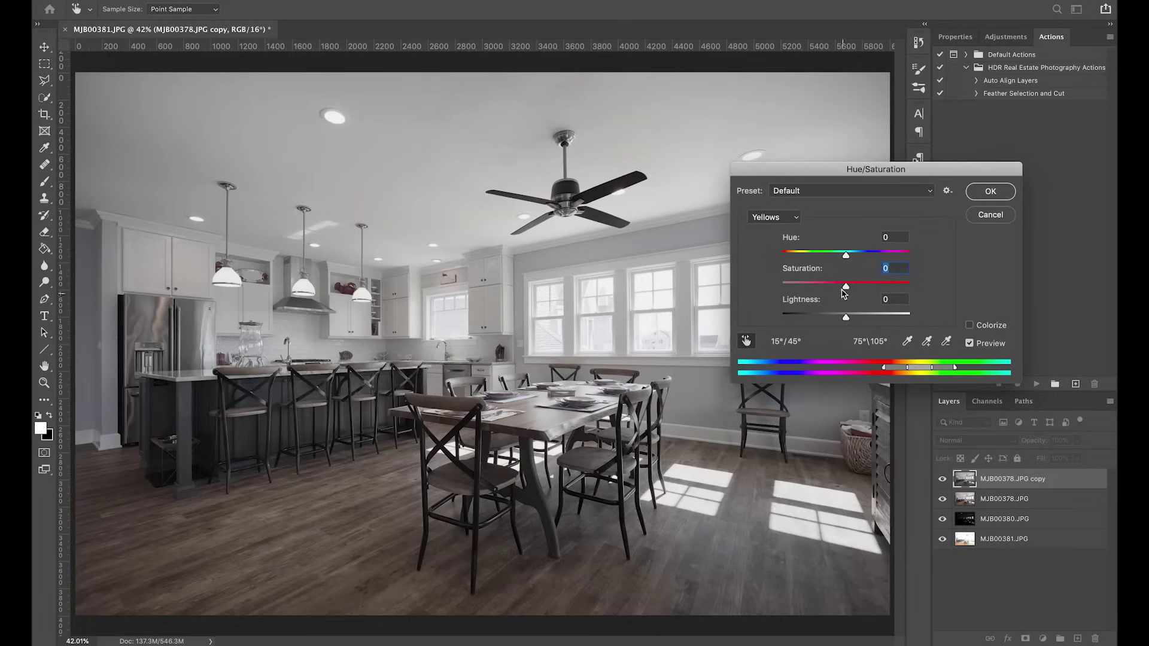
left_click_drag(846, 287, 807, 290)
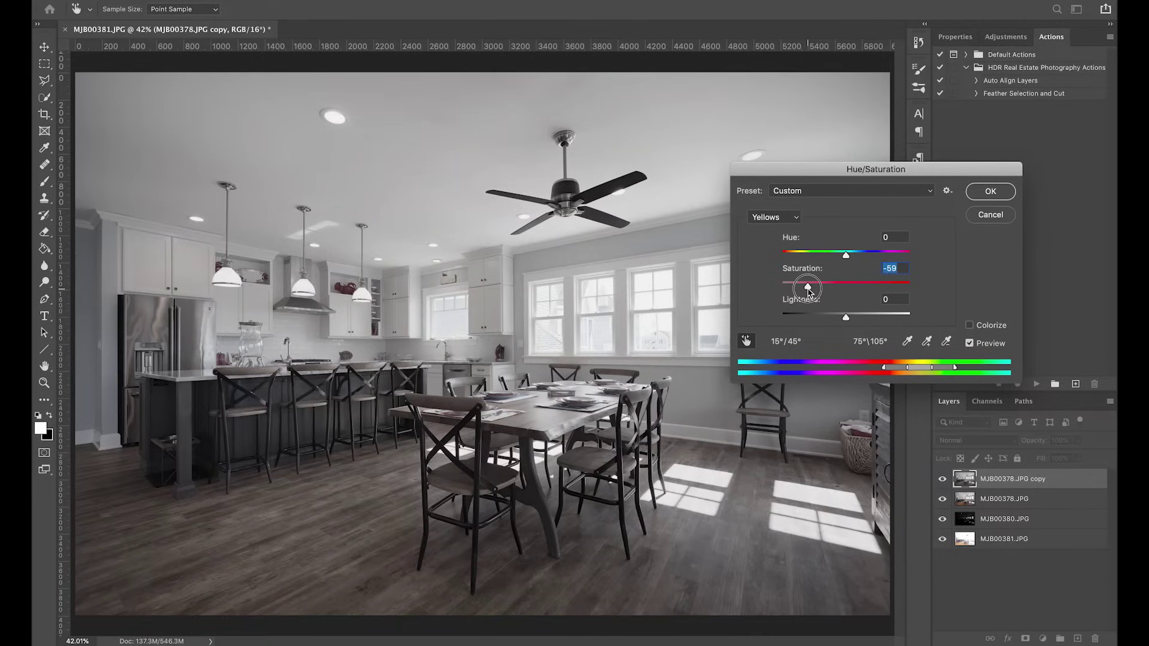
left_click_drag(808, 290, 809, 291)
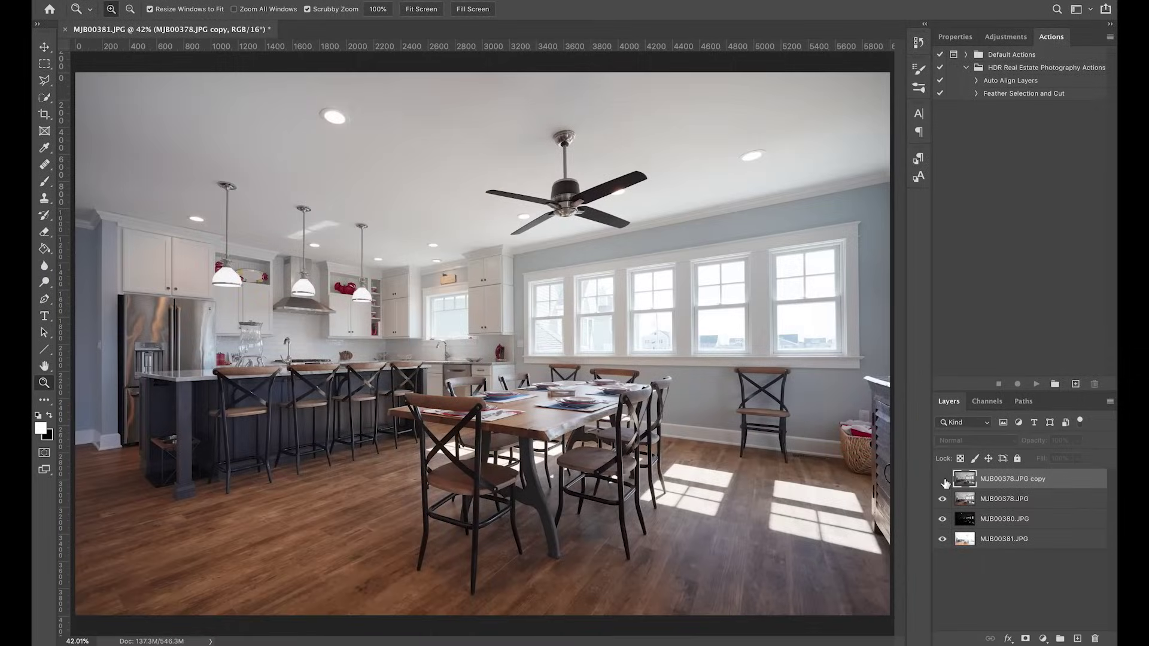
Step: Make the desaturated copy visible again and hide its effect with a black layer mask
left_click(943, 481)
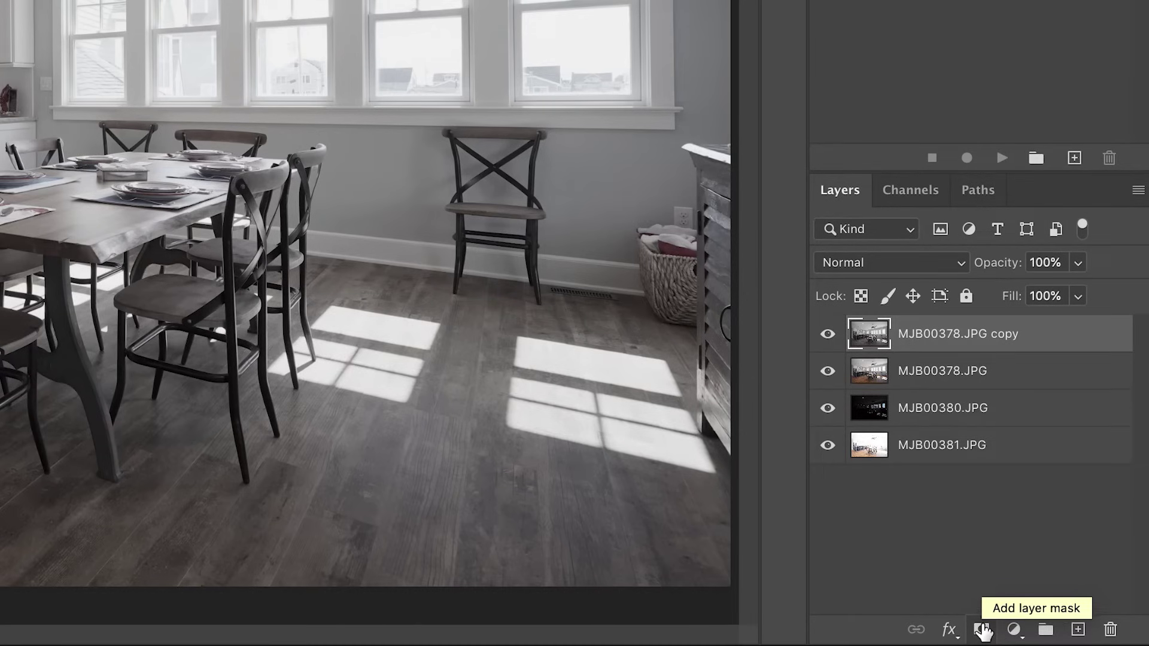
left_click(982, 630, "alt")
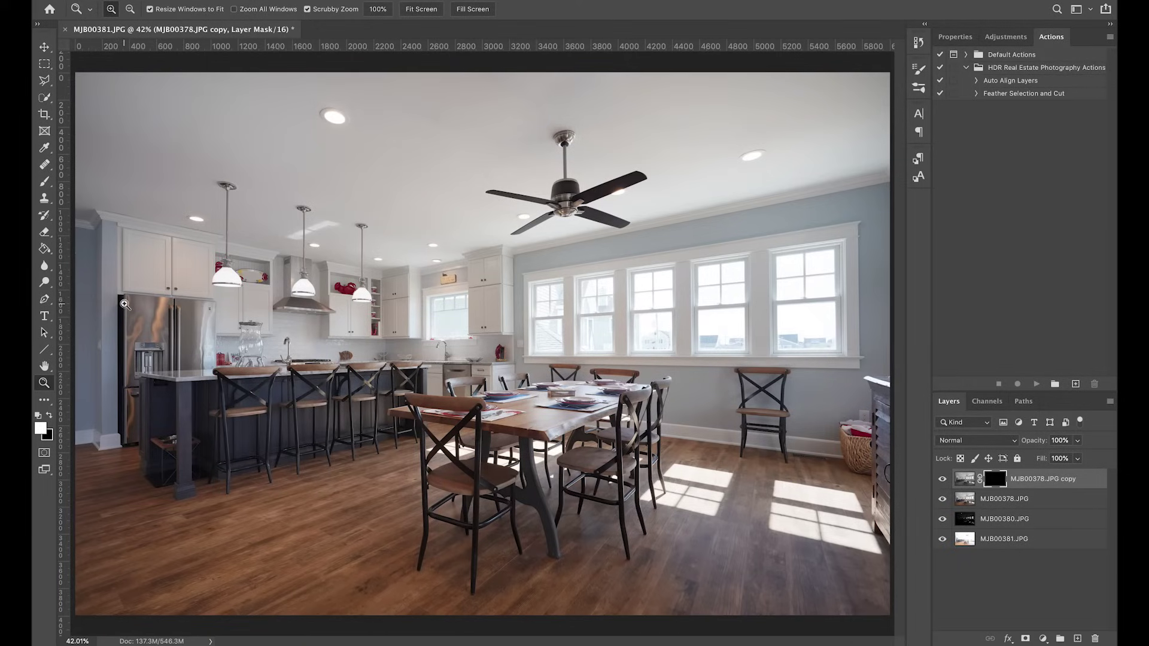
Step: Start a polygonal lasso selection along the lower edge of the crown moulding, from the image's left edge past the refrigerator cabinets and range hood
left_click_drag(99, 194, 187, 195)
key("l")
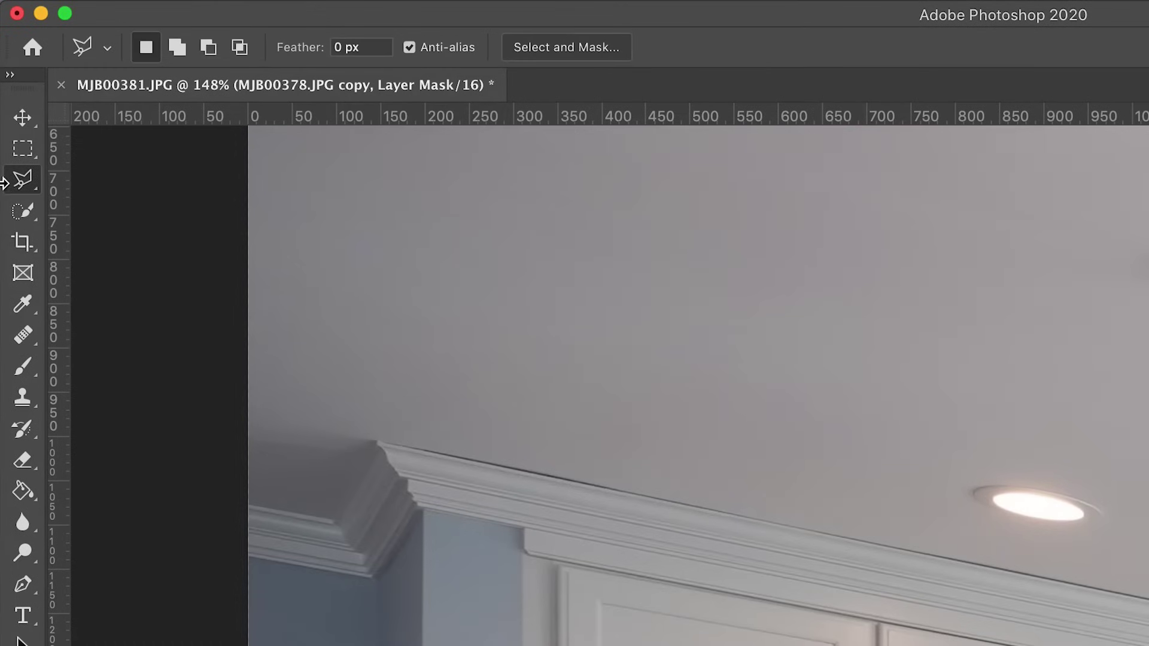
mouse_move(29, 184)
left_mouse_down()
mouse_move(99, 194)
mouse_move(98, 204)
left_mouse_up()
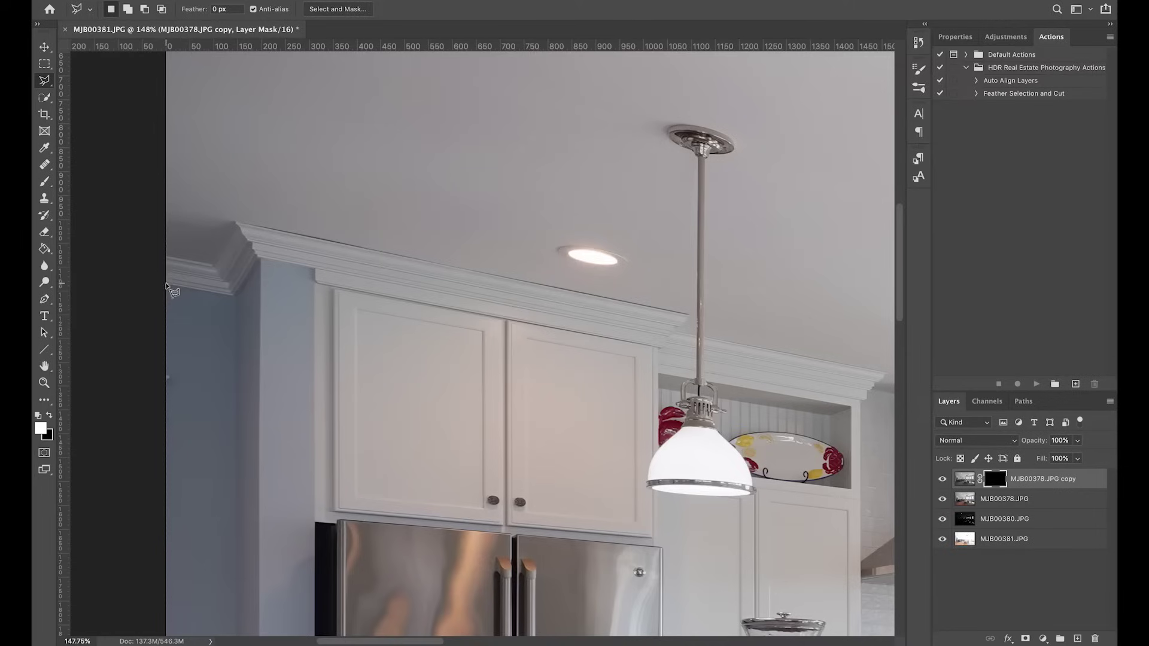
left_click(165, 285)
left_click(236, 297)
left_click(258, 258)
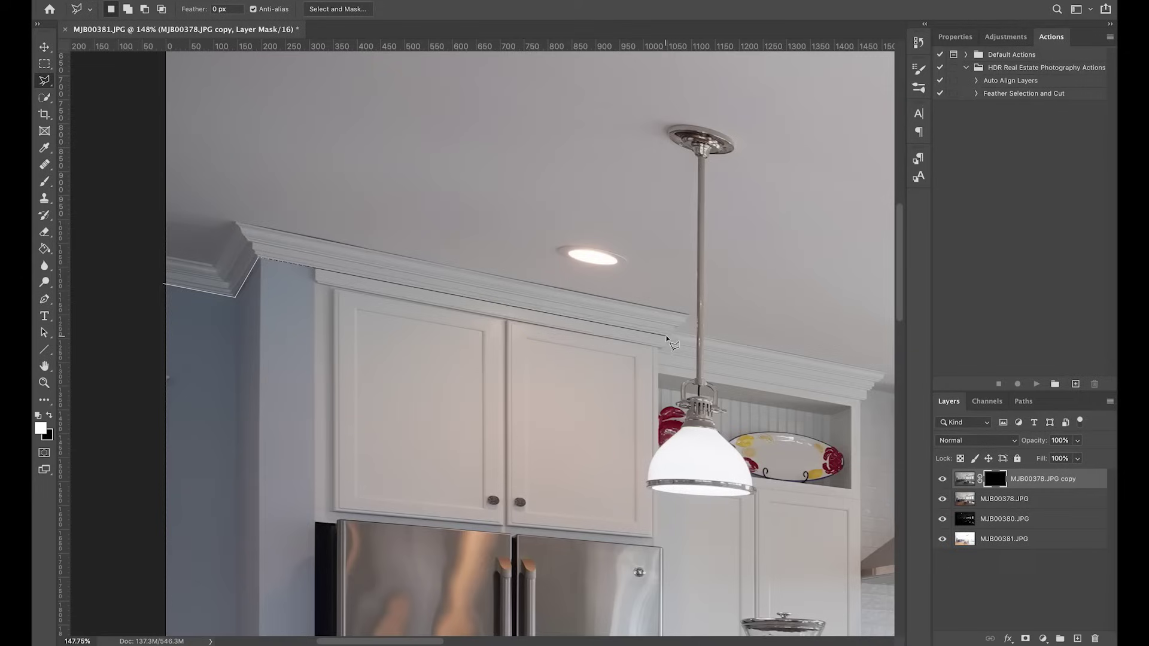
left_click(658, 374)
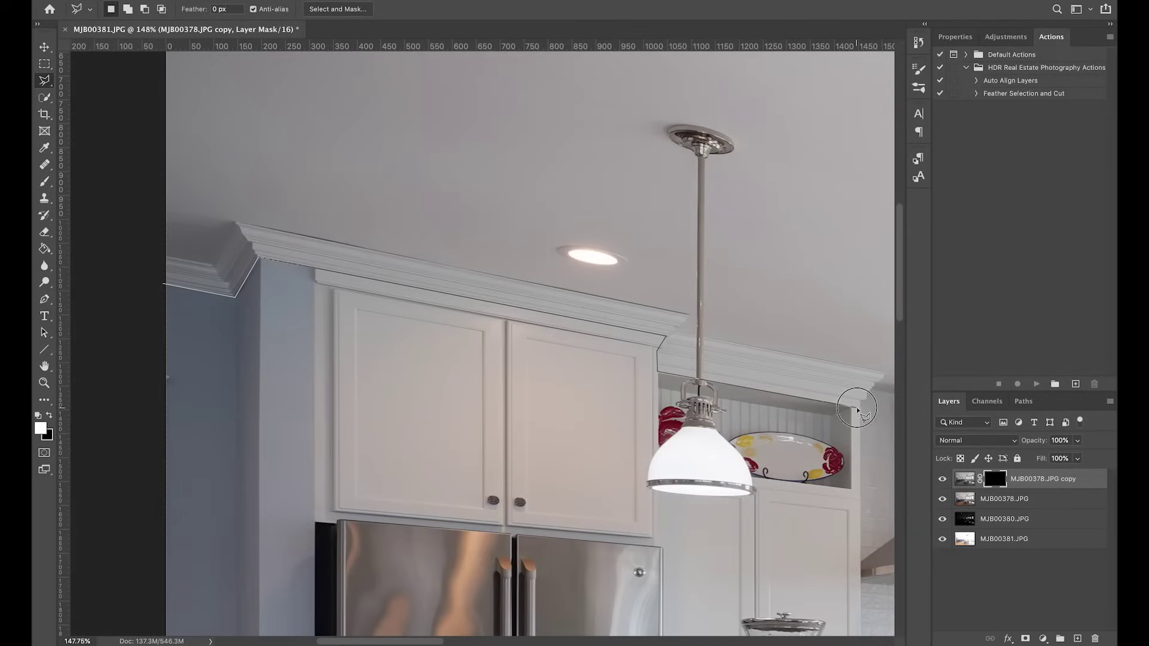
left_click_drag(867, 402, 495, 384)
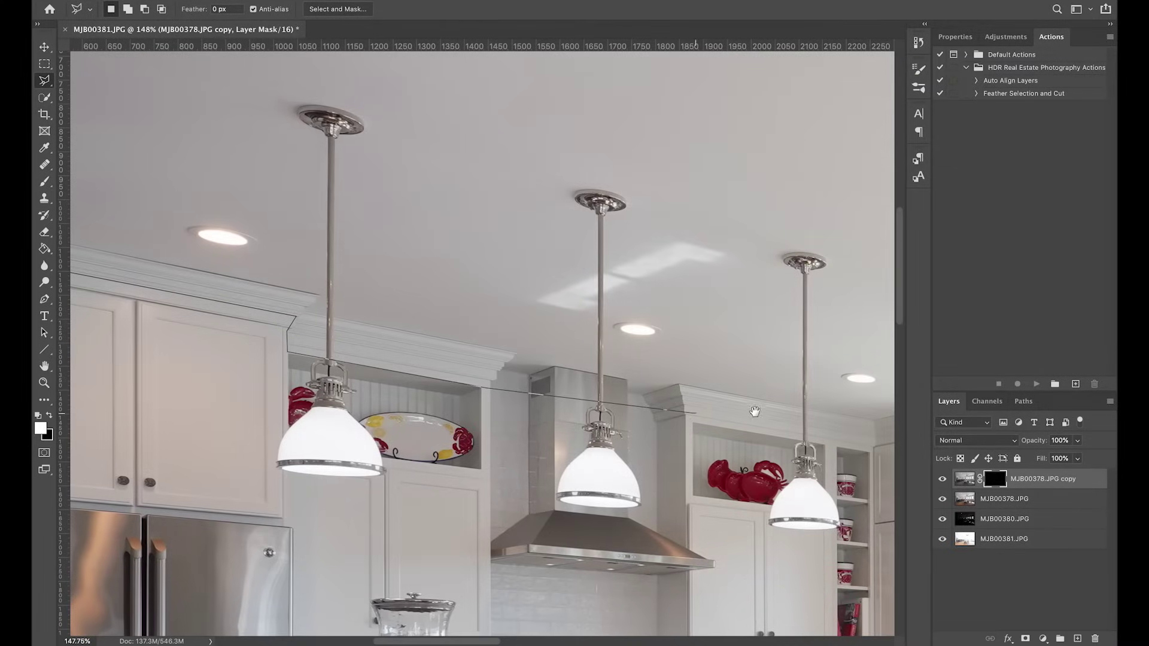
left_click_drag(755, 411, 522, 402)
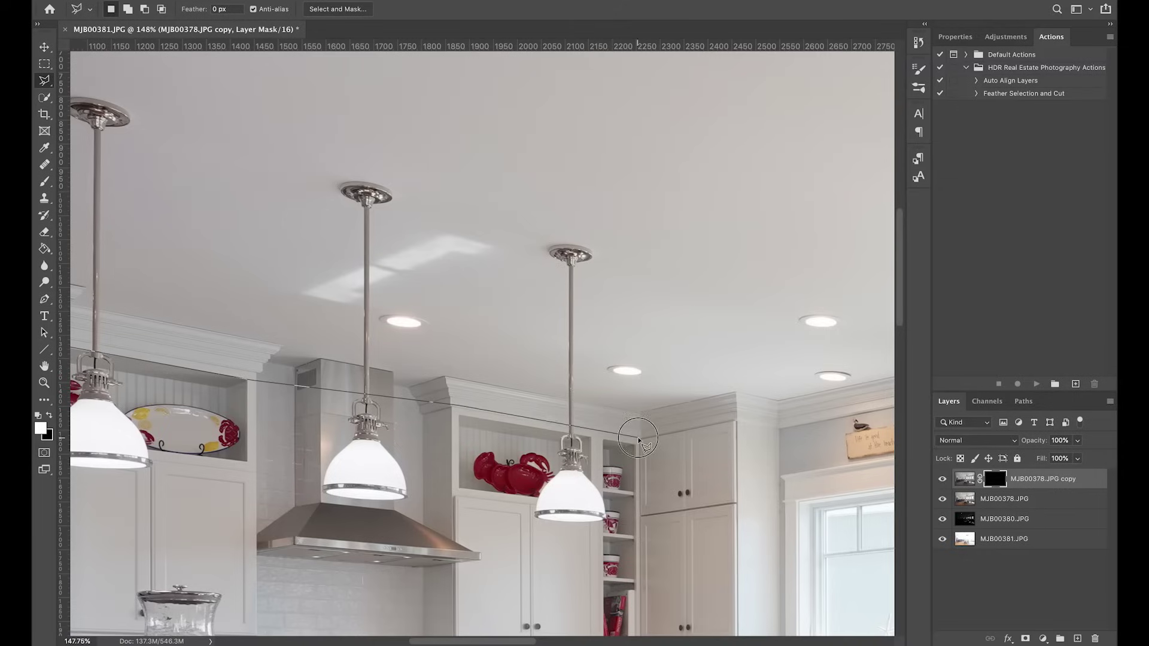
Step: Continue the lasso outline along the moulding of the corner cabinets, above the small kitchen window and around the tall cabinet beside it
left_click(639, 437)
left_click(736, 418)
left_click(778, 428)
scroll(598, 405, "right", 10)
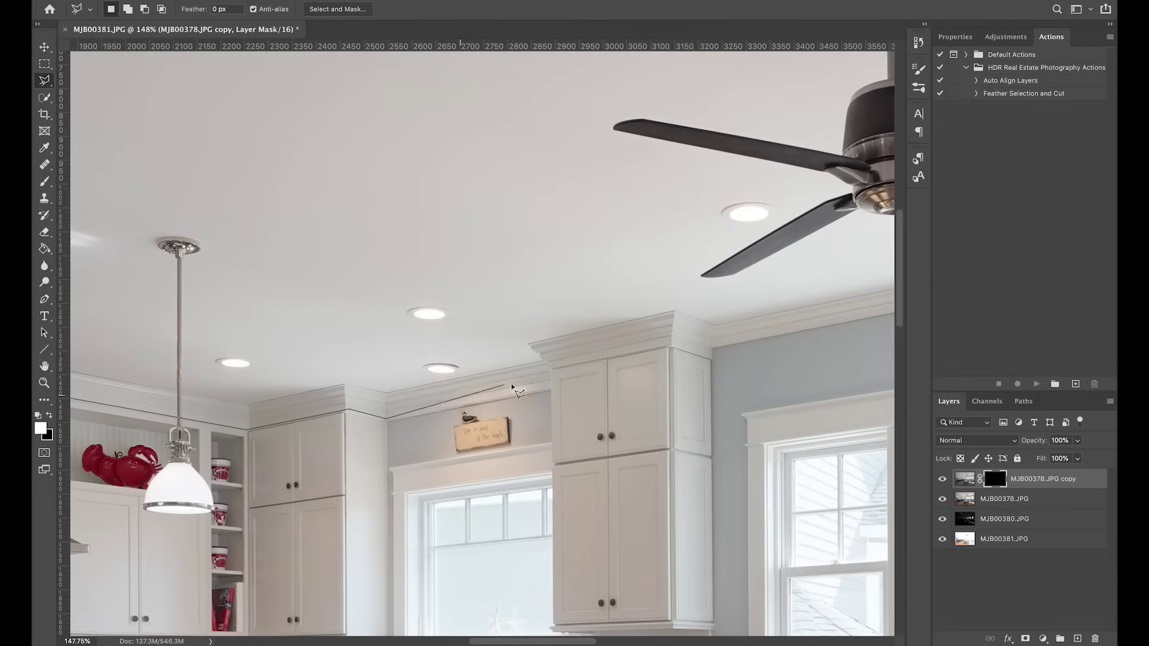
left_click(551, 391)
left_click(553, 364)
left_click(671, 349)
left_click(710, 357)
left_click(712, 347)
Step: Trace the moulding above the window wall to the image's right edge and close the selection around the whole ceiling outside the canvas
left_click_drag(765, 336, 467, 398)
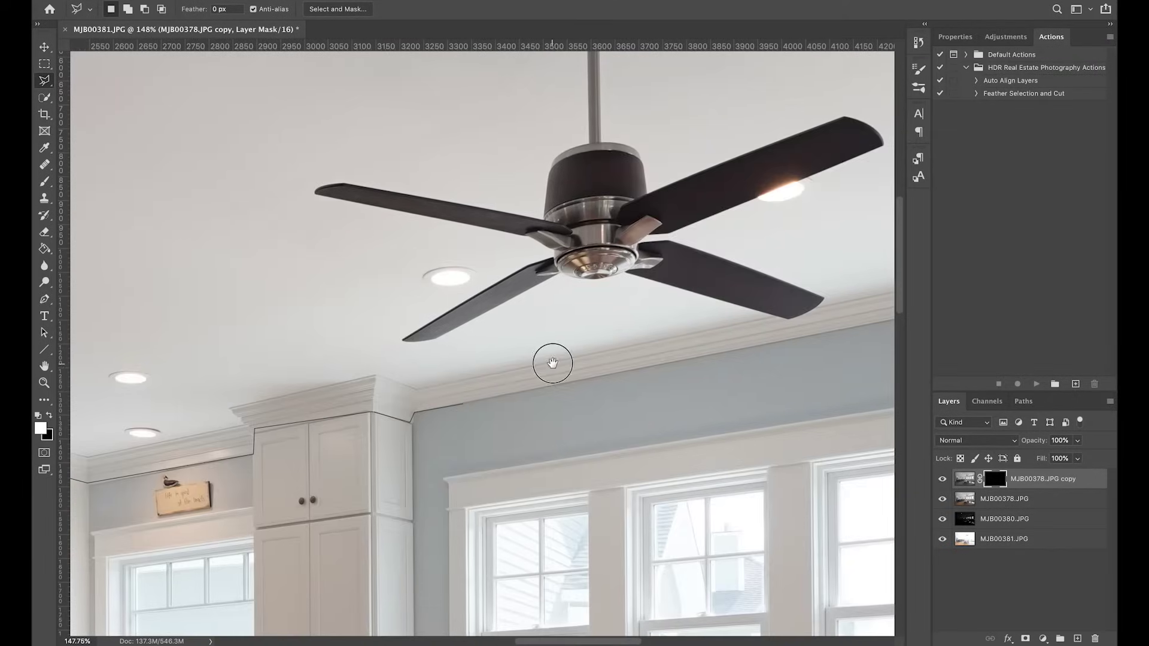
left_click_drag(552, 363, 263, 377)
left_click_drag(508, 318, 277, 299)
left_click_drag(726, 257, 442, 316)
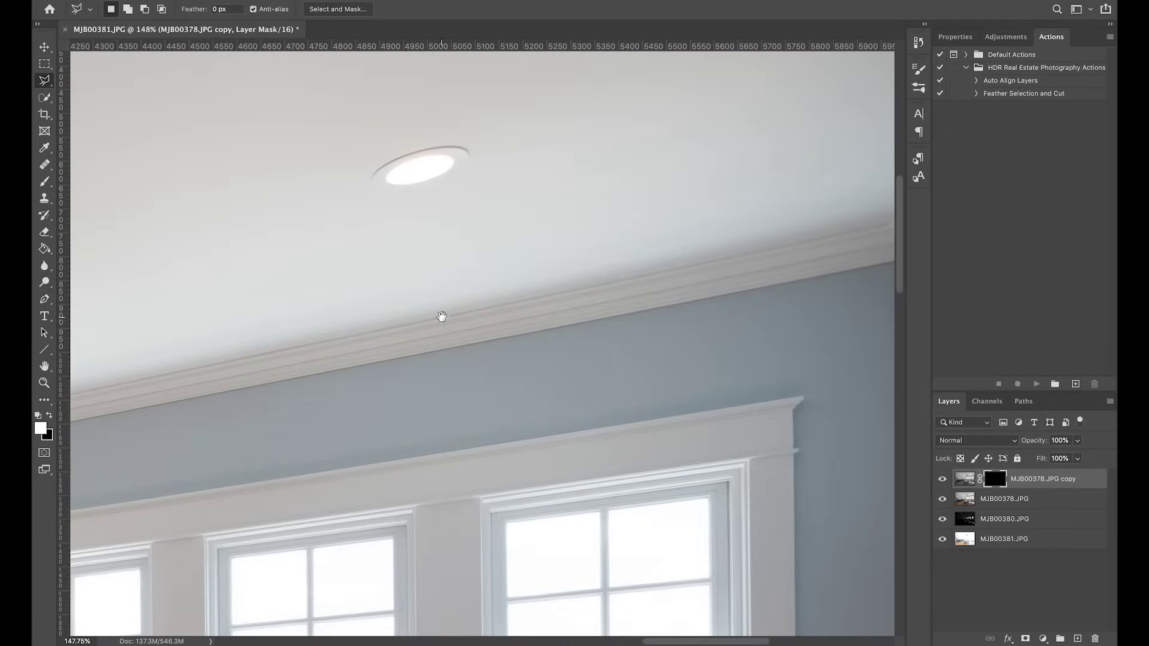
left_click(703, 257, "alt")
left_click(704, 257, "alt")
left_click(703, 257, "alt")
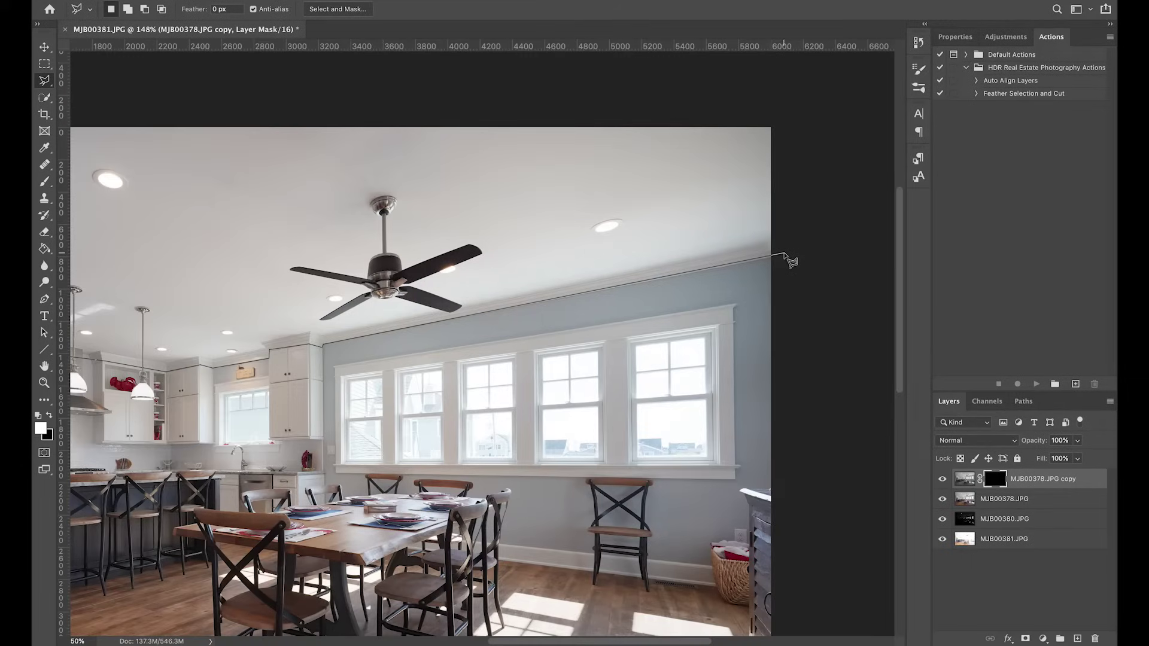
left_click(784, 255)
left_click(778, 101)
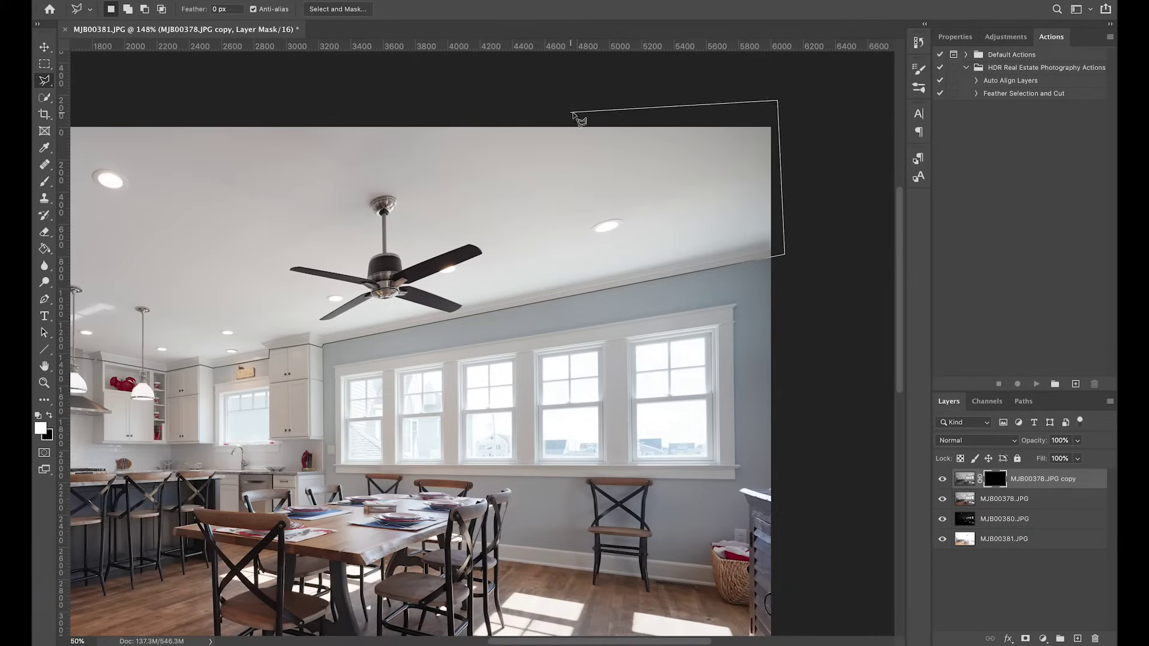
left_click_drag(387, 98, 712, 91)
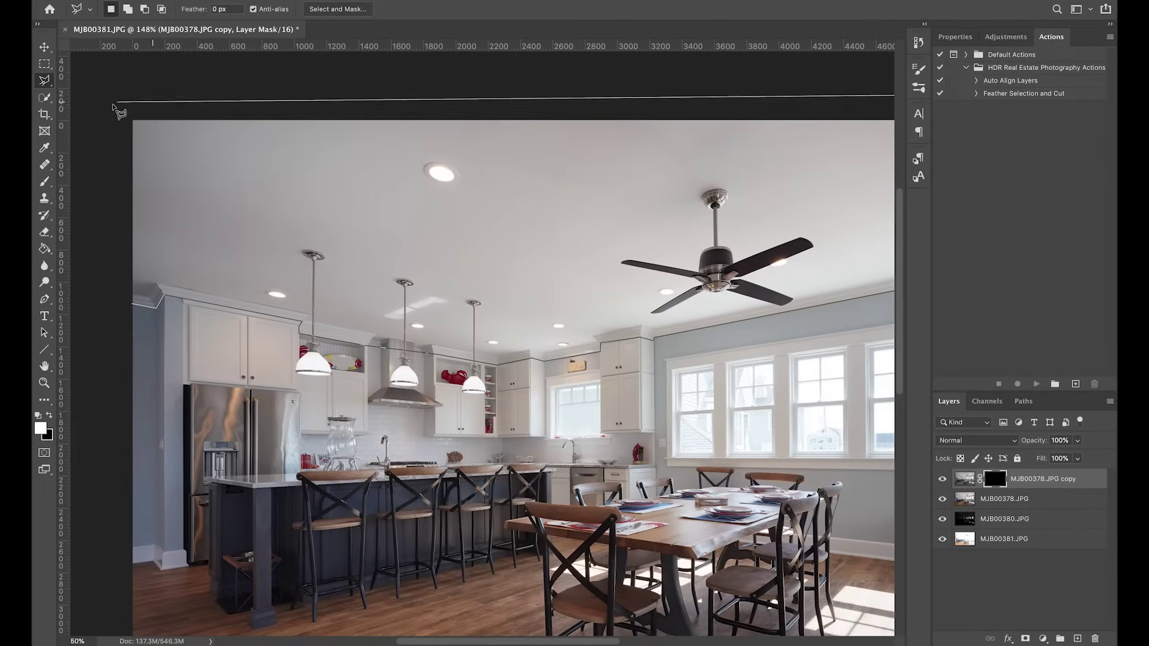
mouse_move(458, 188)
left_mouse_down()
mouse_move(356, 182)
mouse_move(402, 170)
left_mouse_up()
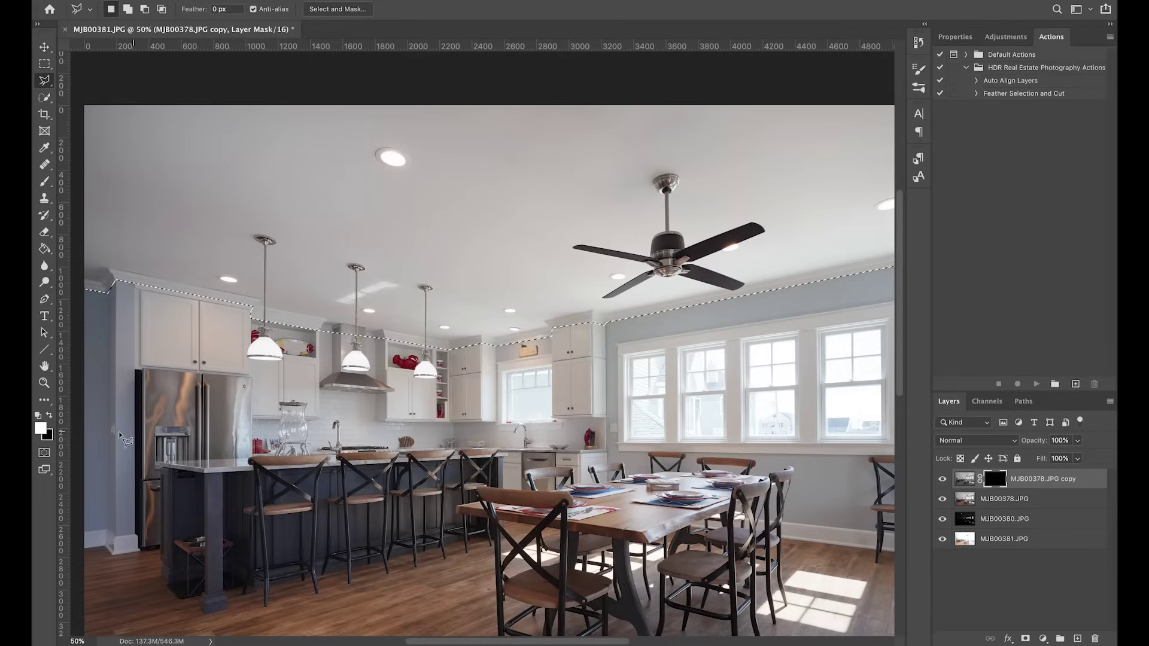
Step: Feather the ceiling selection by 1 pixel, fill it with white on the layer mask, and deselect
key("x")
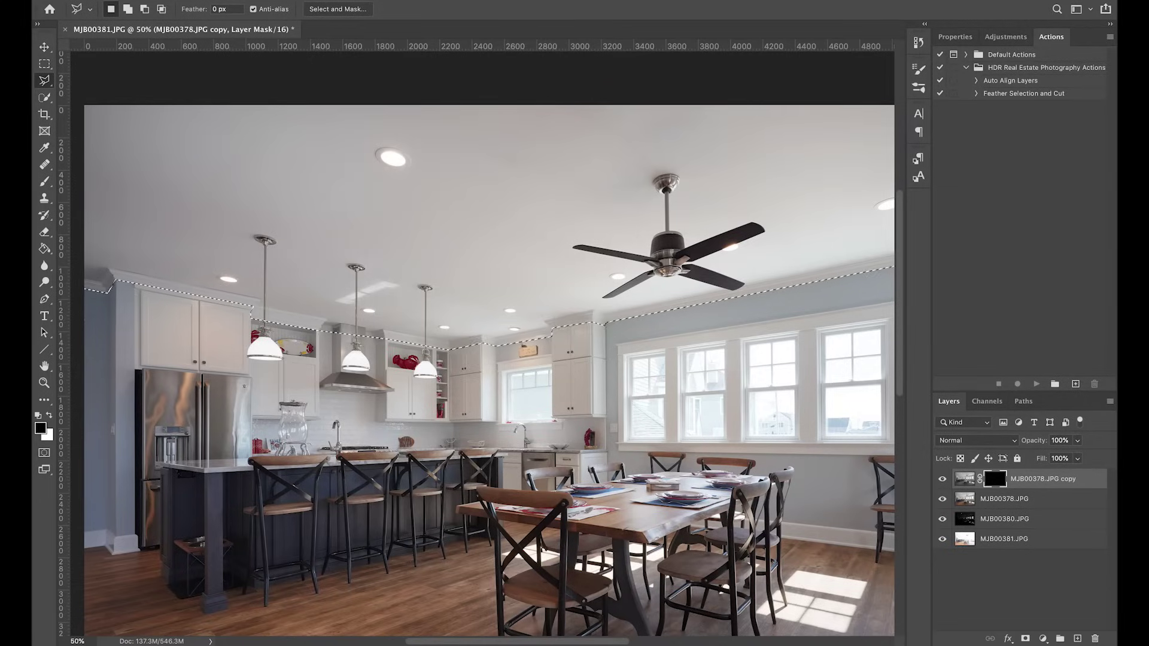
left_click(308, 0)
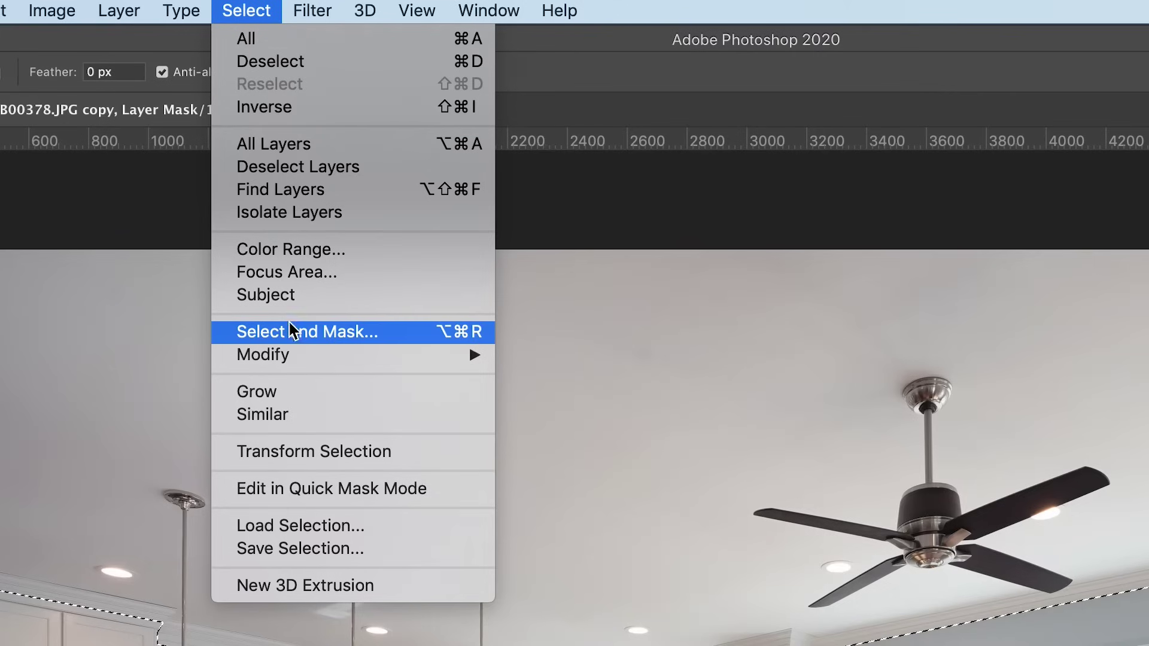
mouse_move(366, 161)
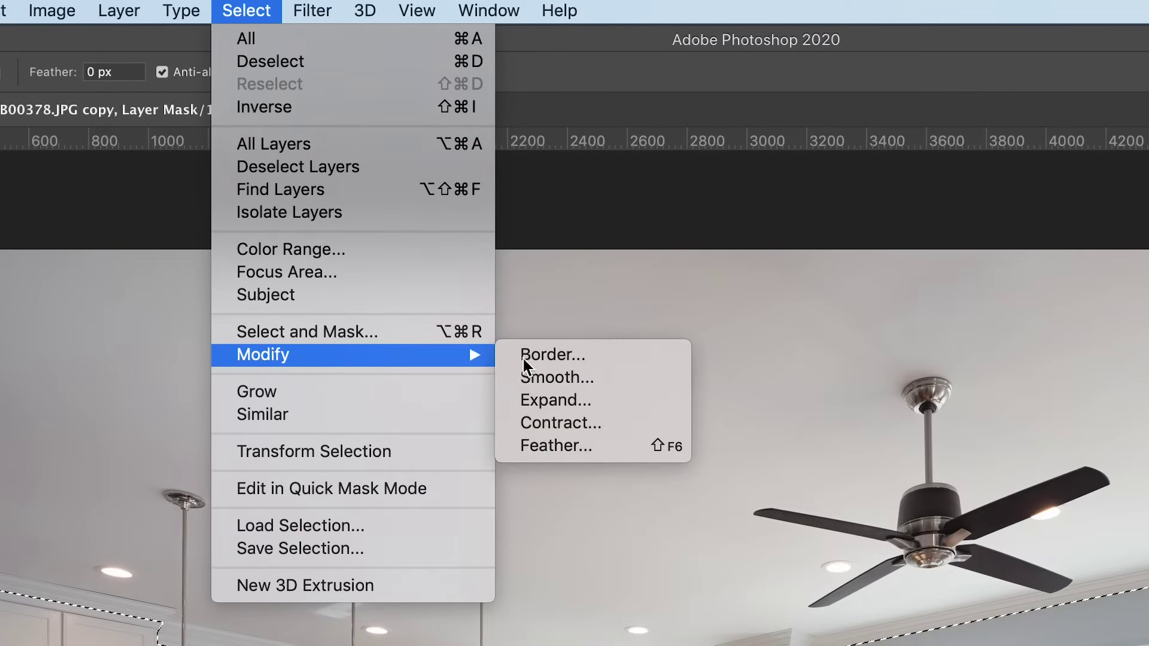
left_click(556, 446)
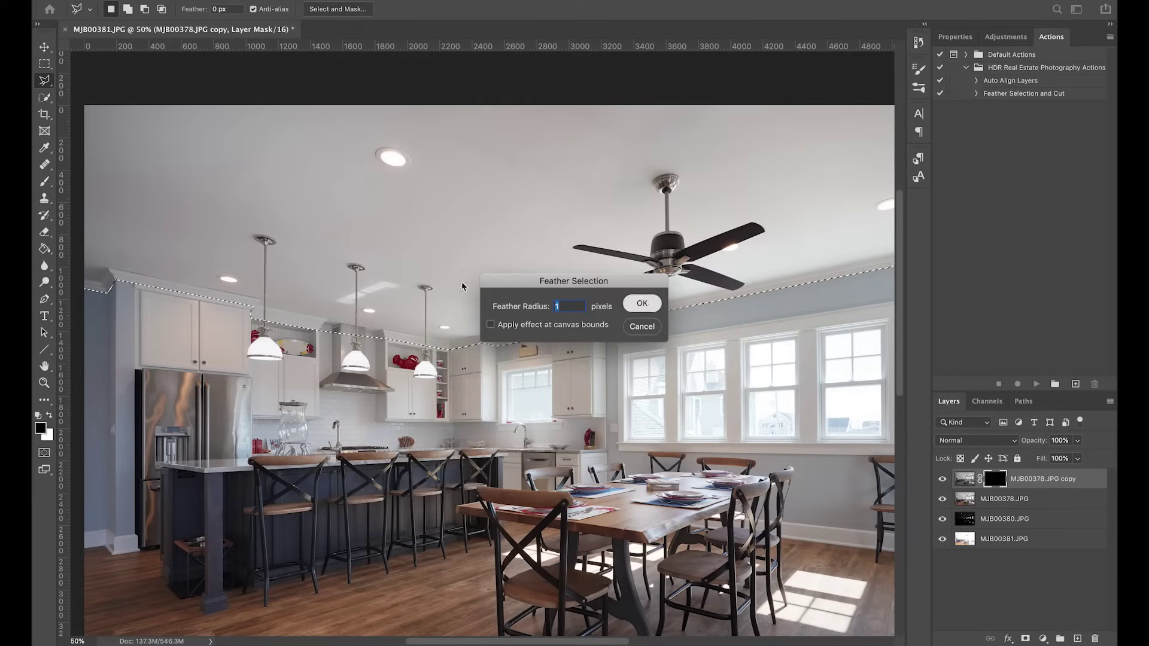
key("Return")
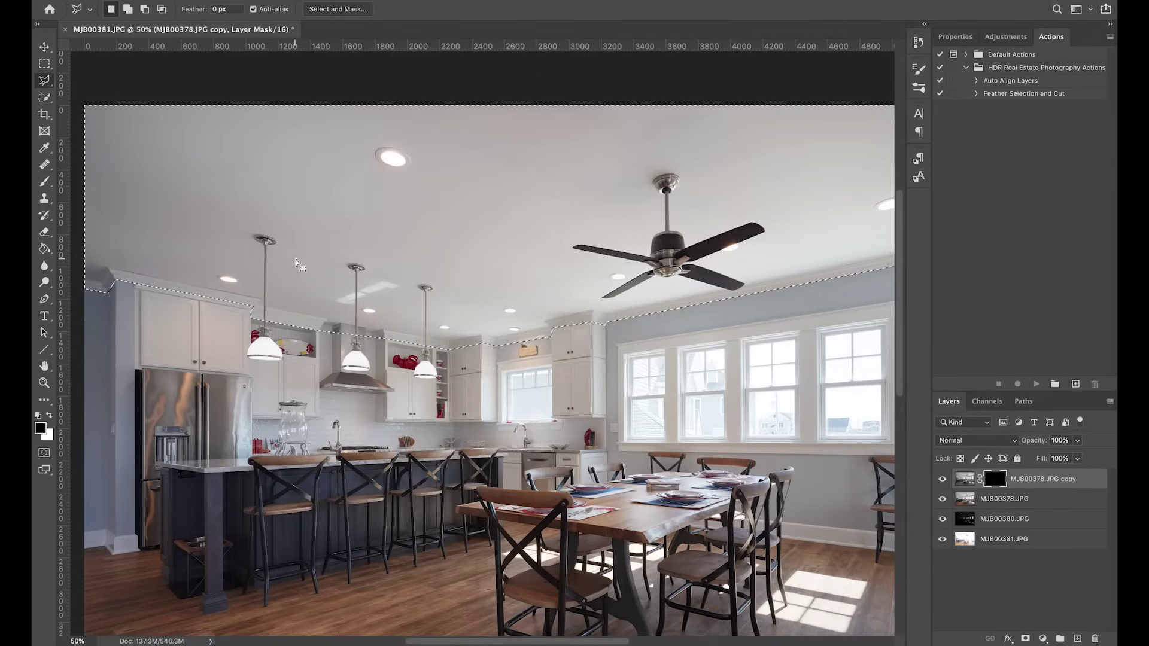
key("ctrl+BackSpace")
key("ctrl+d")
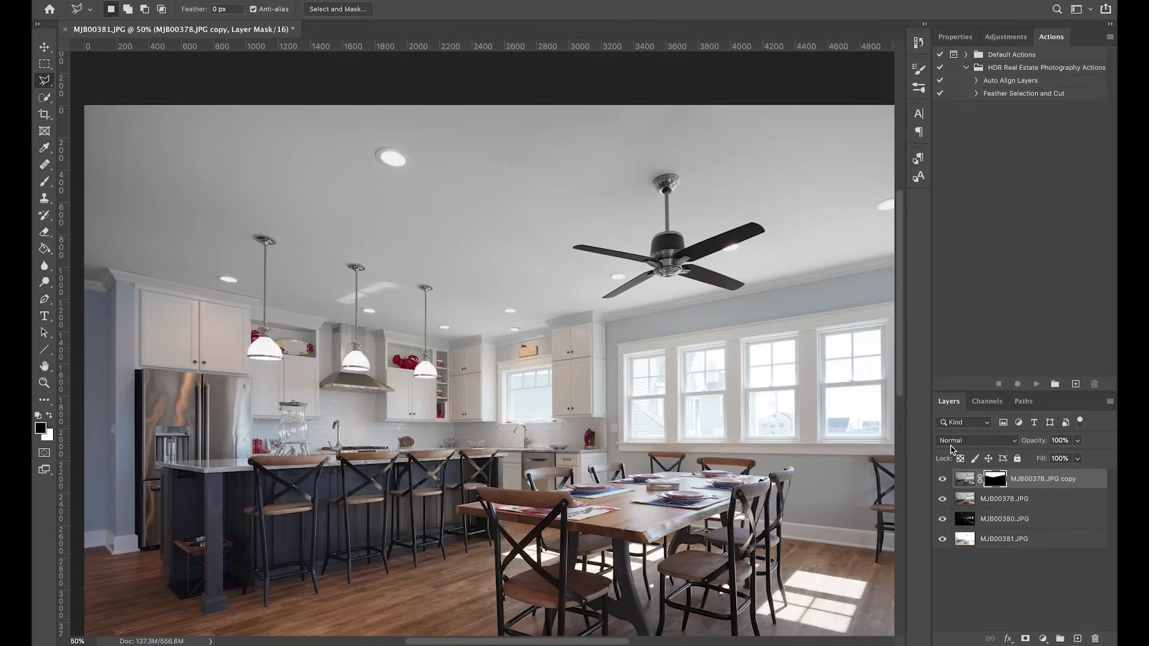
Step: Toggle the visibility of the desaturated MJB00378.JPG copy layer to compare the ceiling with and without the correction
left_click(943, 480)
left_click(943, 480)
left_click(943, 480)
left_click(943, 480)
left_click(943, 480)
left_click(943, 480)
left_click(943, 480)
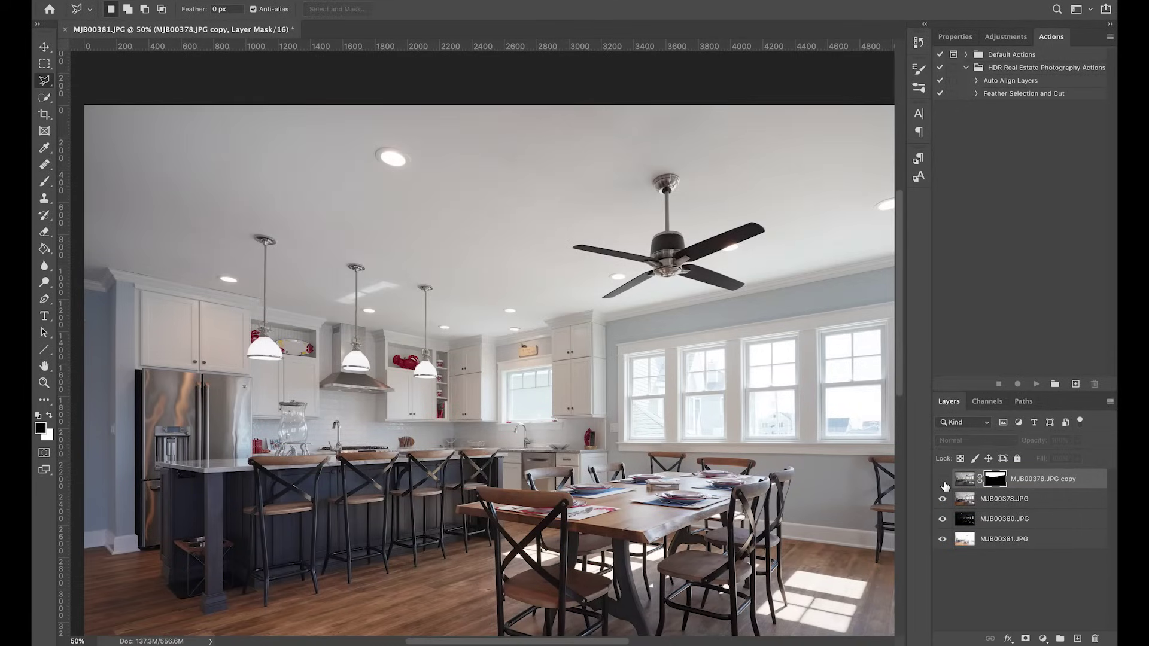
left_click(943, 481)
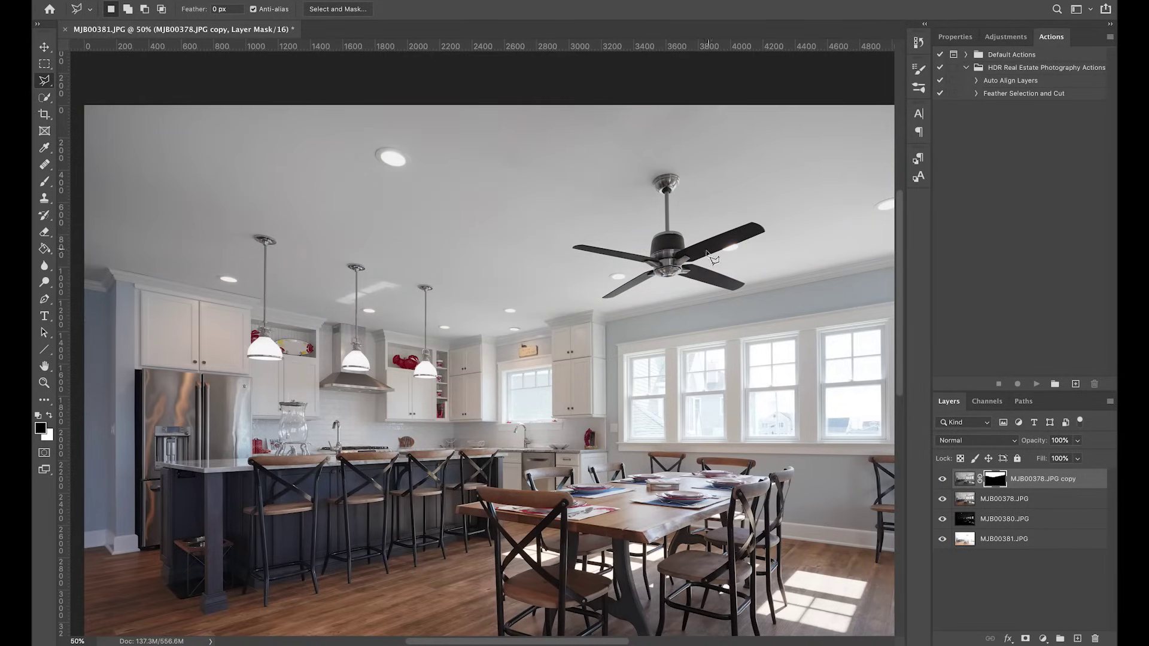
Step: Quick Select the ceiling fan's dark motor housing with a size 30 brush, excluding the metal band, and fill it with black on the layer mask
key("w")
scroll(783, 240, "up", 5)
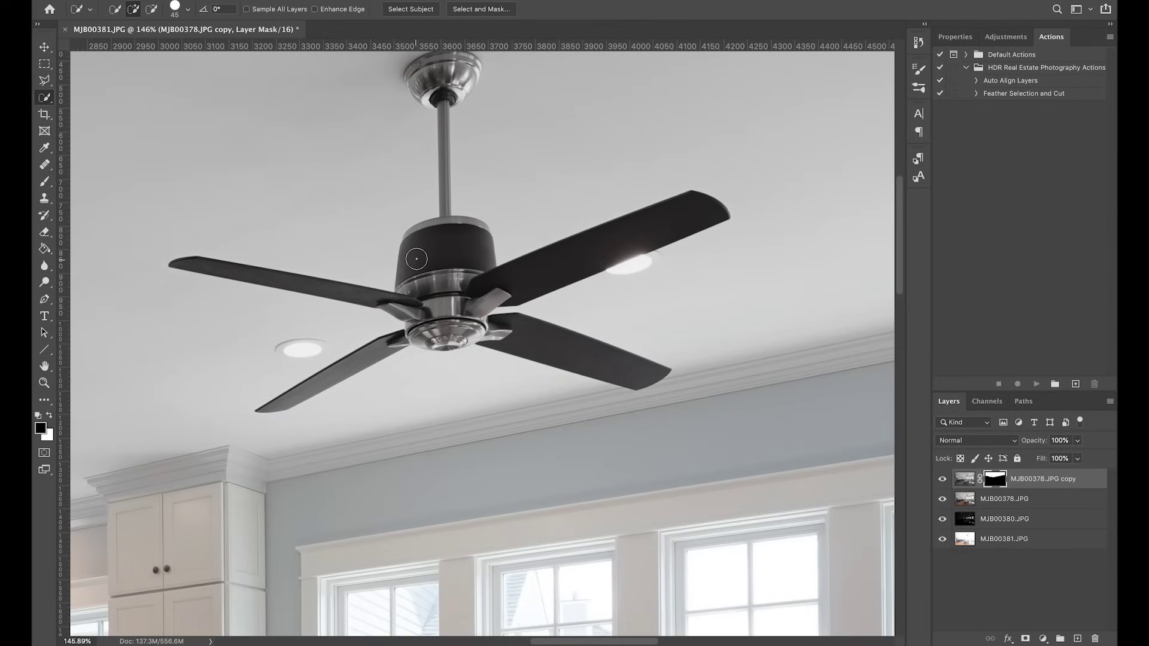
right_click(46, 100)
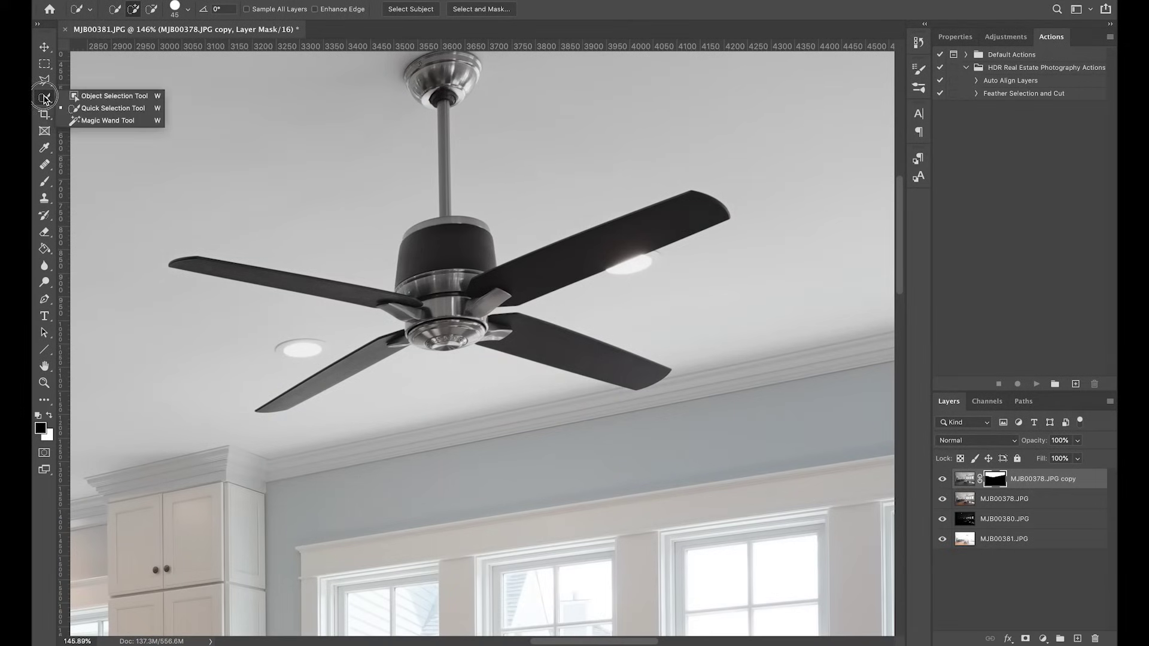
left_click(84, 108)
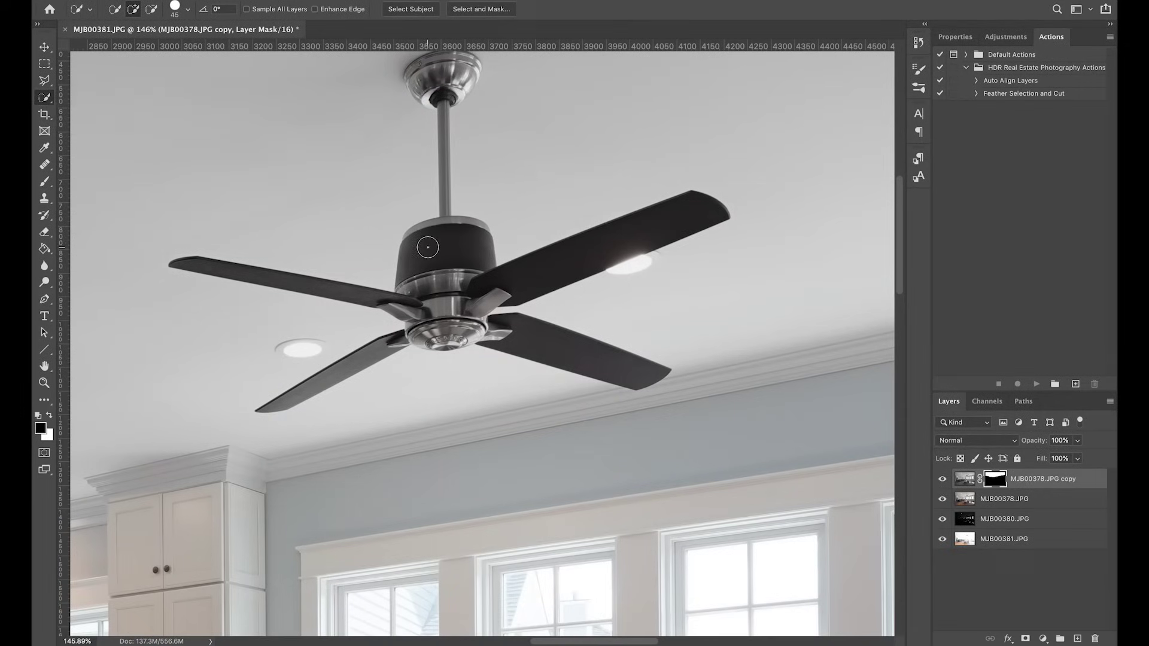
key("bracketleft")
key("bracketleft")
key("bracketleft")
left_click(411, 257)
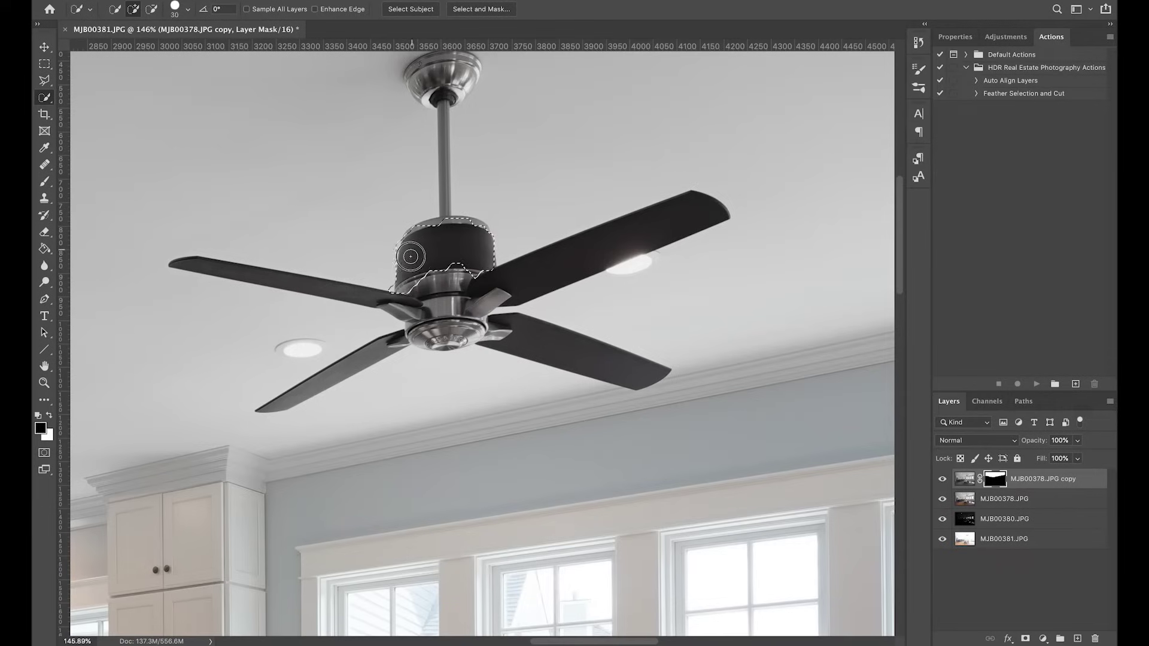
left_click_drag(410, 258, 416, 264)
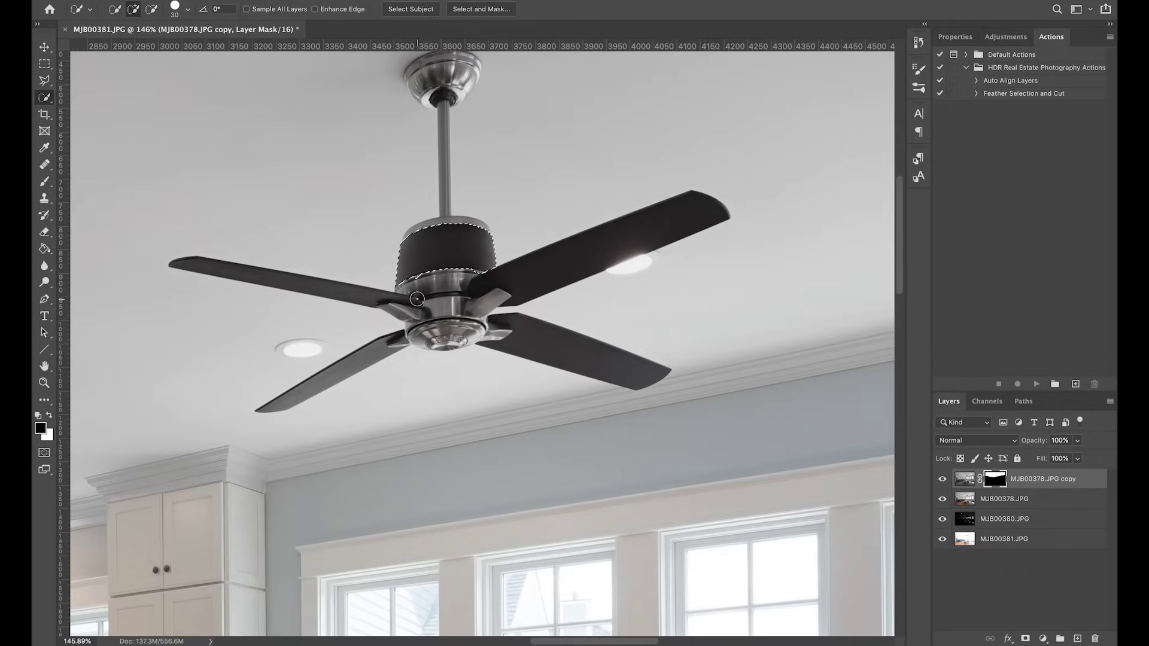
mouse_move(430, 281)
left_mouse_down()
mouse_move(413, 286)
mouse_move(468, 284)
mouse_move(422, 282)
mouse_move(407, 288)
mouse_move(416, 302)
left_mouse_up()
left_click_drag(472, 277, 487, 279)
key("x")
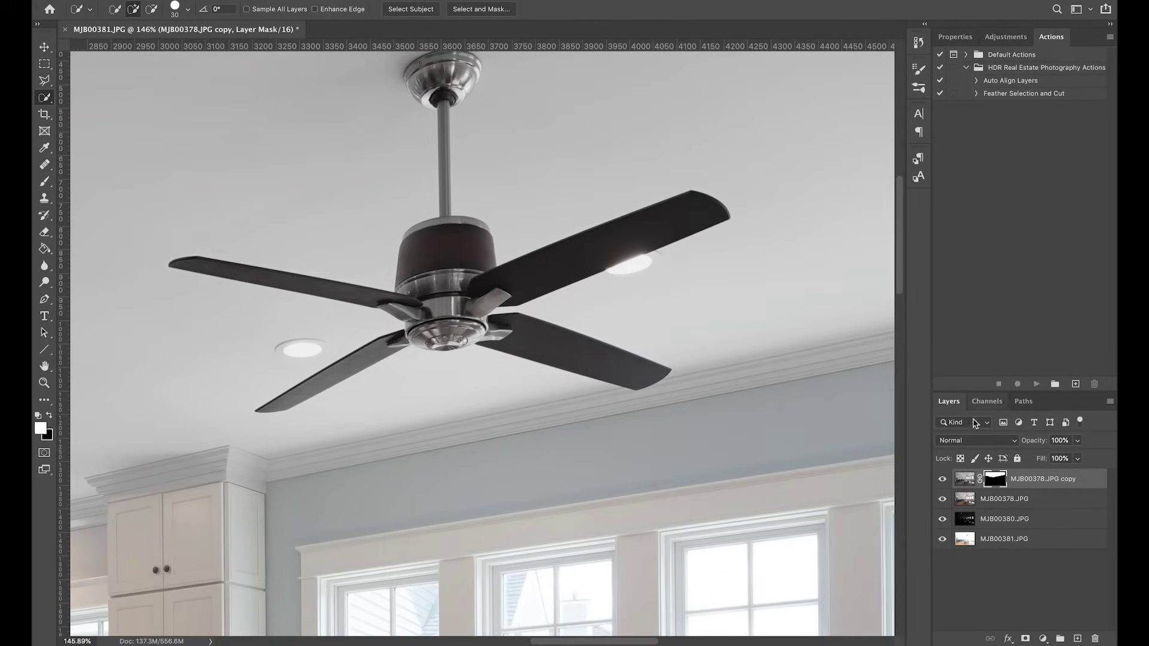
Step: Compare the fan with the layer and mask toggled, and mask out its upper right blade with a black-filled Quick Selection
left_click(943, 480)
left_click(943, 480)
left_click(996, 478, "shift")
left_click(995, 479, "shift")
mouse_move(505, 279)
left_mouse_down()
mouse_move(595, 253)
mouse_move(562, 261)
left_mouse_up()
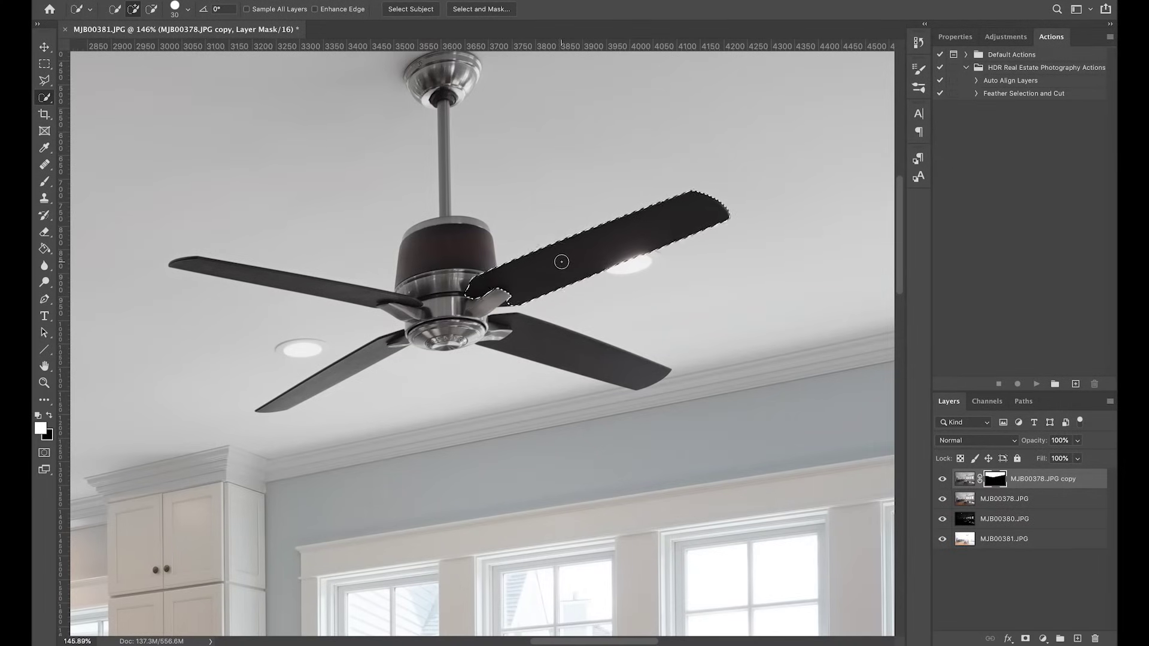
key("alt+BackSpace")
key("ctrl+d")
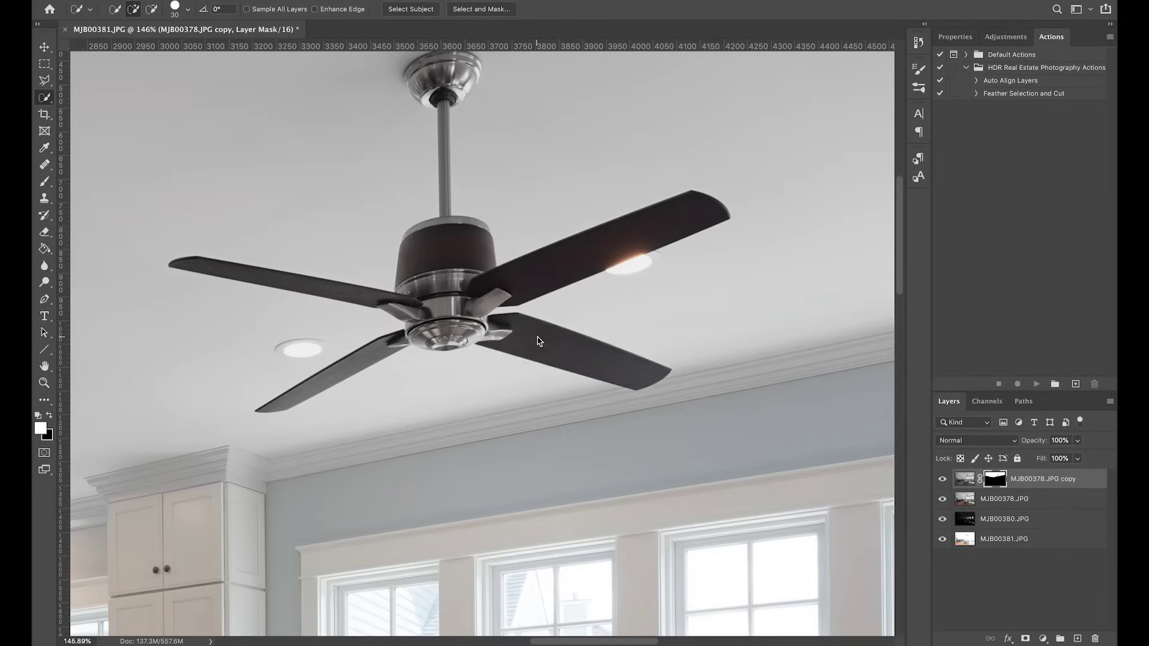
Step: Quick Select the two left-hand fan blades, trim the selection around the metal bracket, and mask them out with black
mouse_move(295, 396)
left_mouse_down()
mouse_move(263, 409)
mouse_move(396, 340)
left_mouse_up()
mouse_move(189, 264)
left_mouse_down()
mouse_move(376, 292)
mouse_move(401, 310)
left_mouse_up()
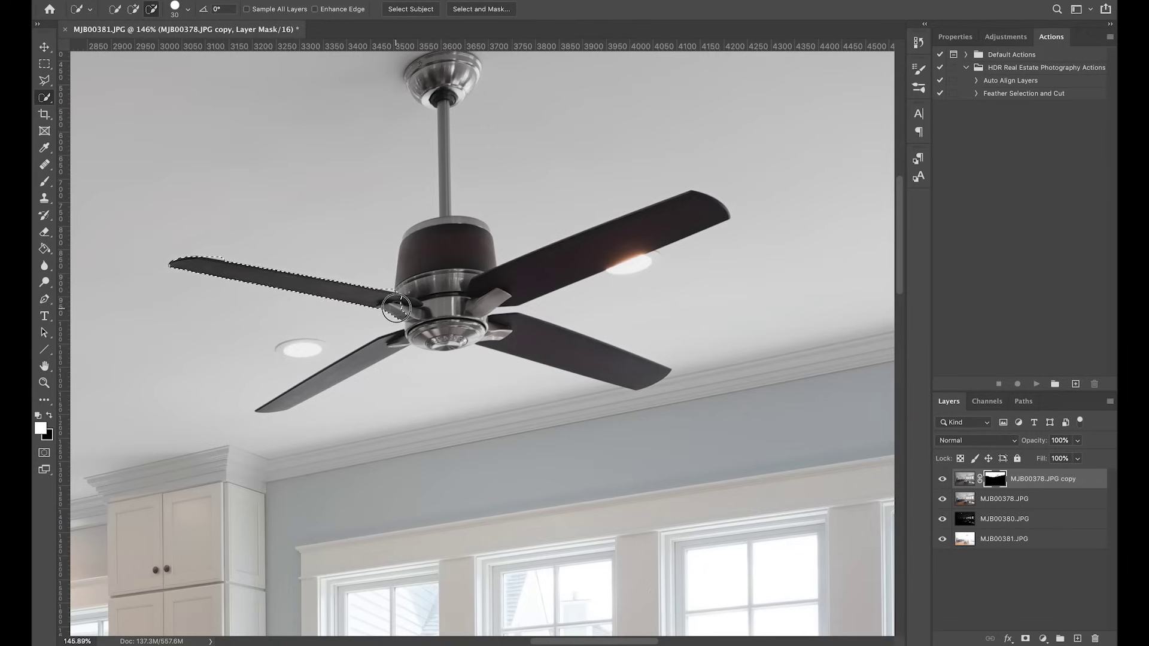
left_click_drag(397, 299, 417, 288)
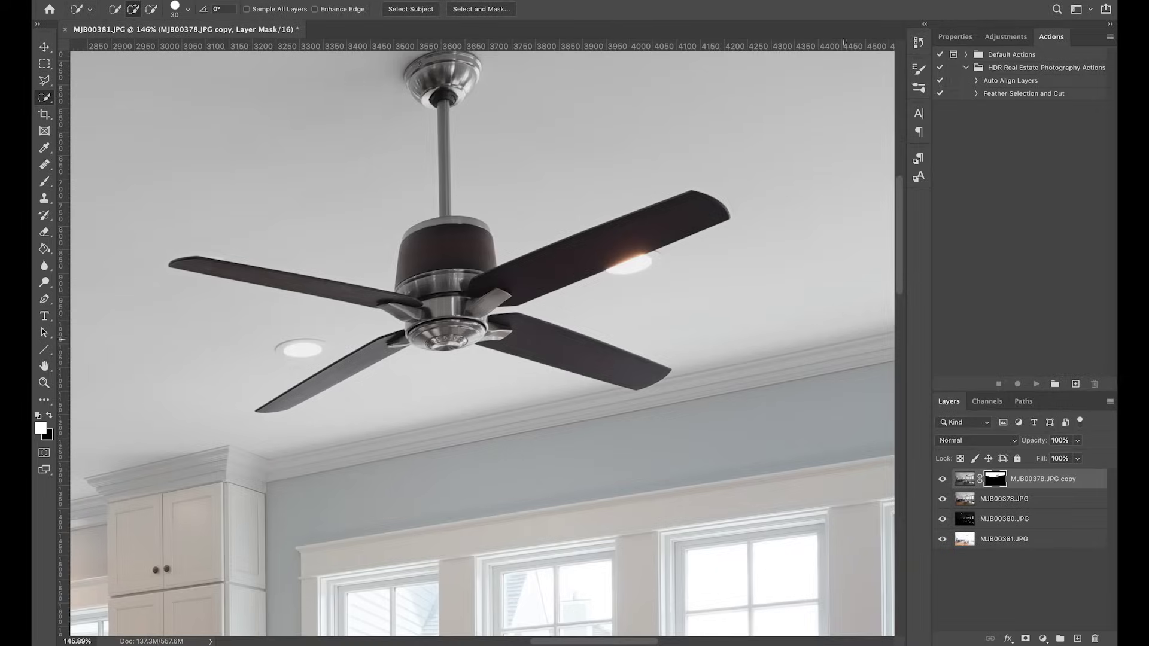
Step: On the MJB00378.JPG layer, clone over the orange glow where the recessed light meets the fan blade and undo the last stroke
left_click(962, 479)
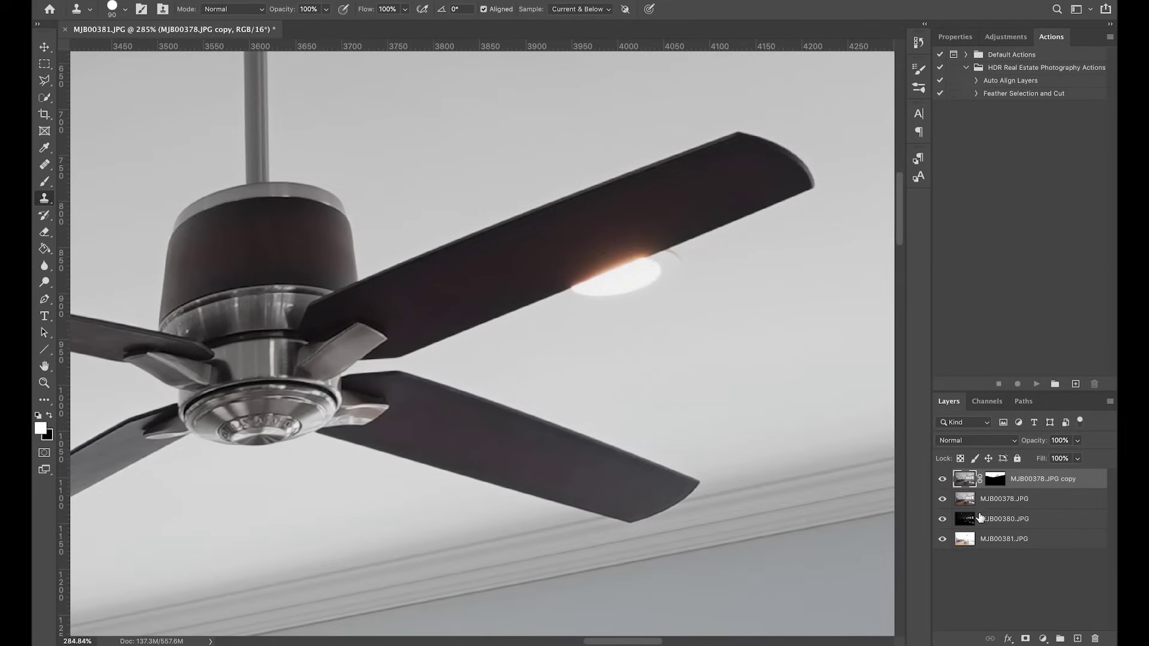
left_click(971, 499)
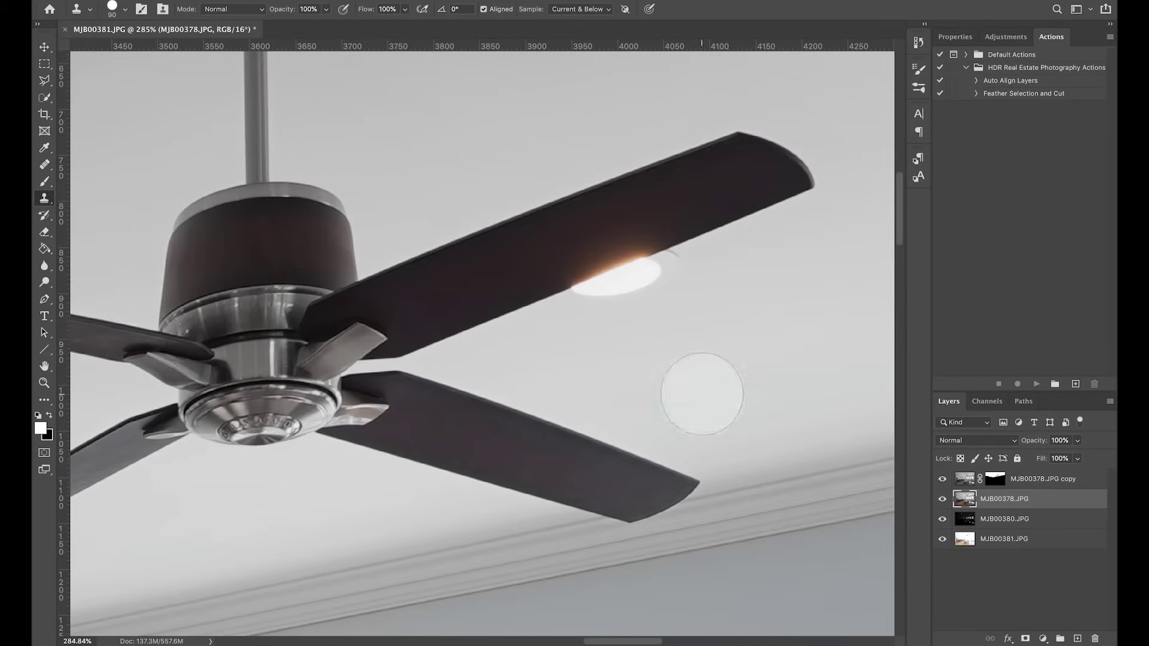
mouse_move(577, 300)
left_mouse_down()
mouse_move(582, 310)
mouse_move(634, 282)
left_mouse_up()
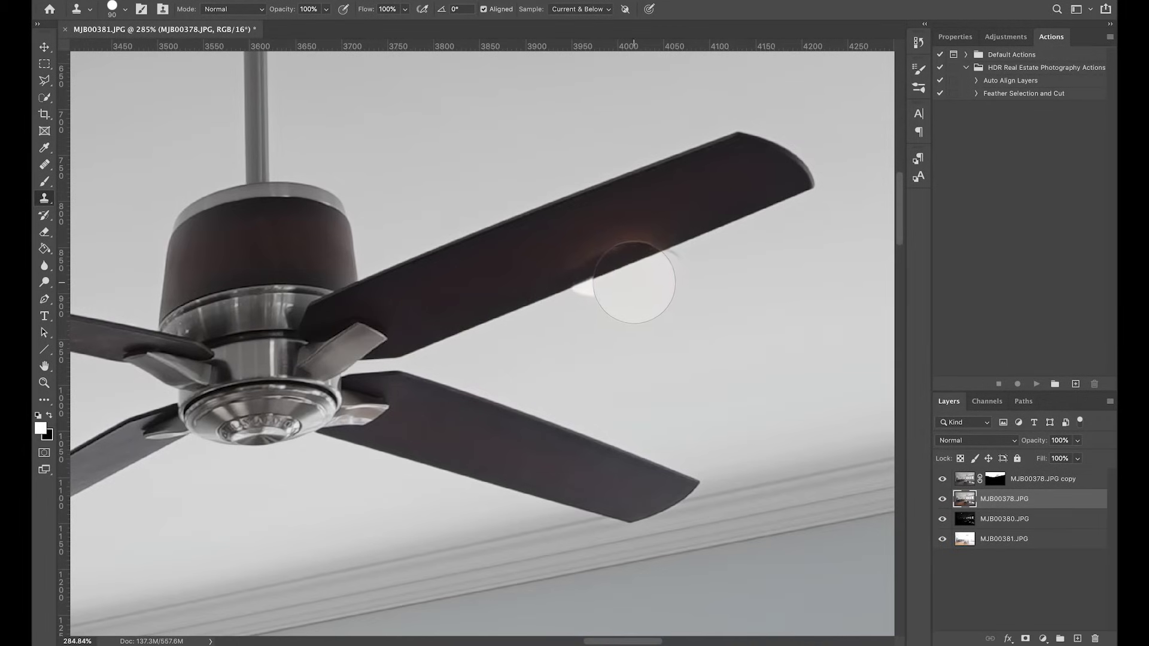
key("ctrl+z")
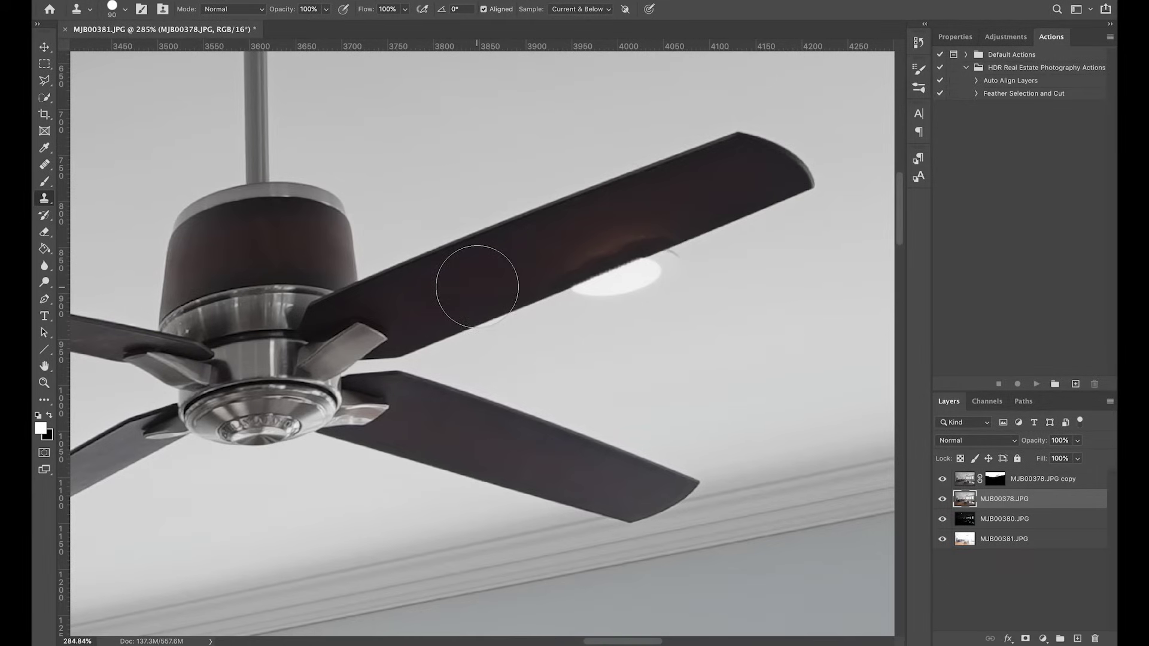
Step: Reduce the Clone Stamp brush to size 40 and cover the remaining orange glow on the blade with clean blade texture
key("bracketleft")
key("bracketleft")
key("bracketleft")
key("bracketleft")
key("bracketleft")
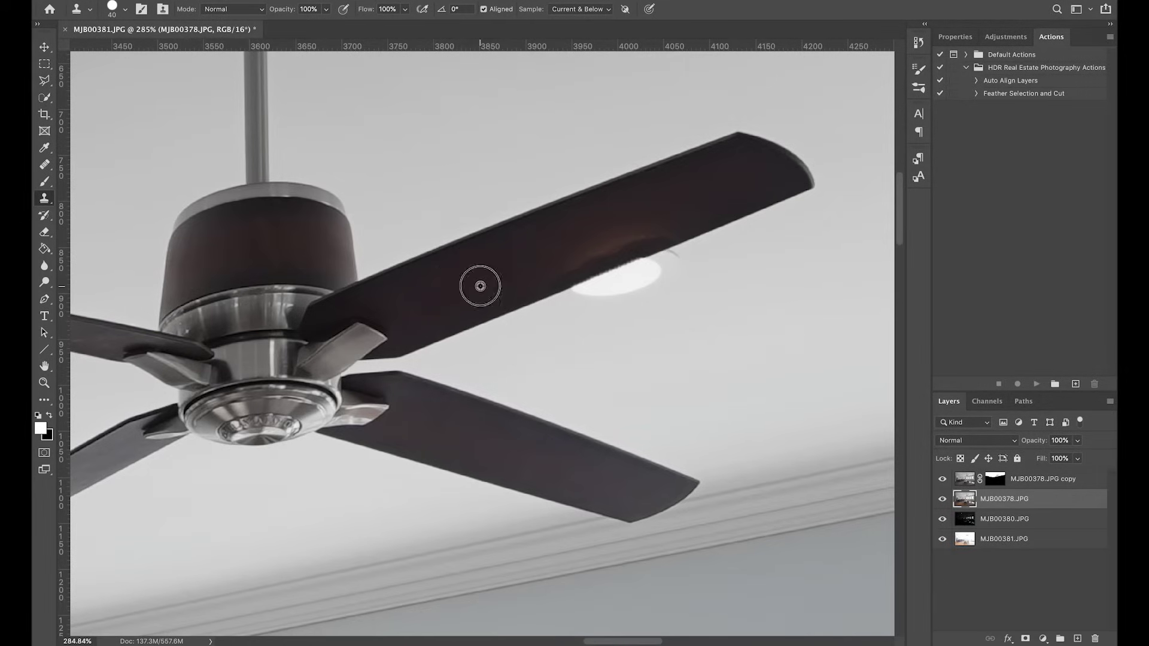
left_click_drag(631, 228, 567, 257)
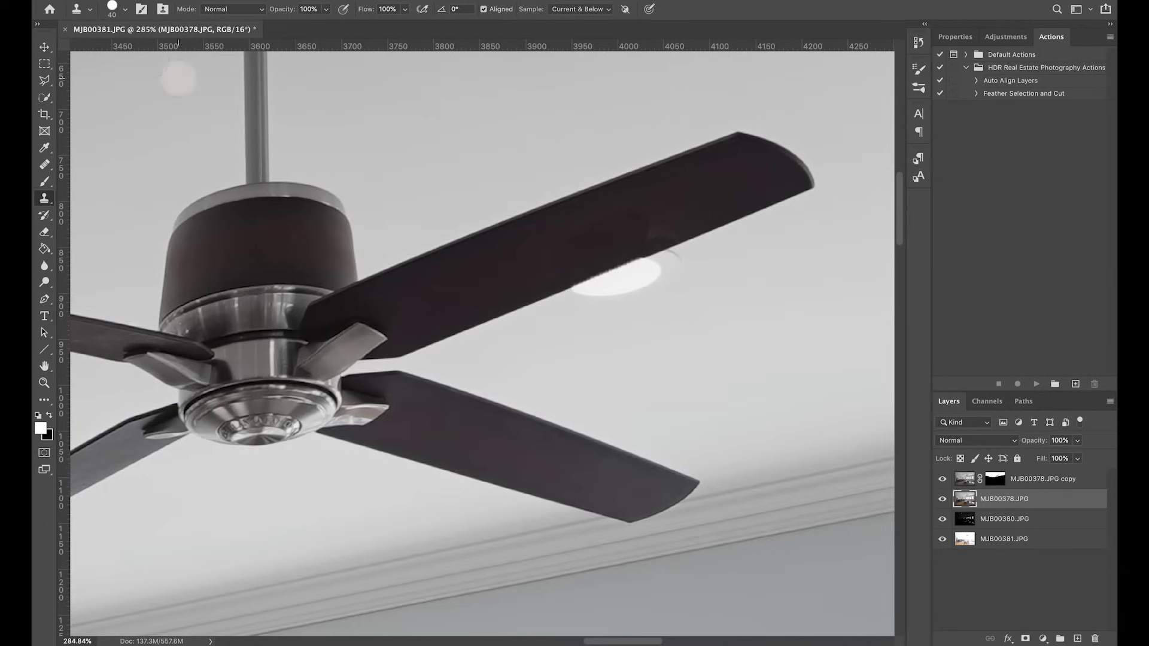
Step: Switch the Clone Stamp to a soft brush at size 60 and blend the retouched patch using texture sampled from the same blade
left_click(126, 11)
left_click(99, 156)
key("Return")
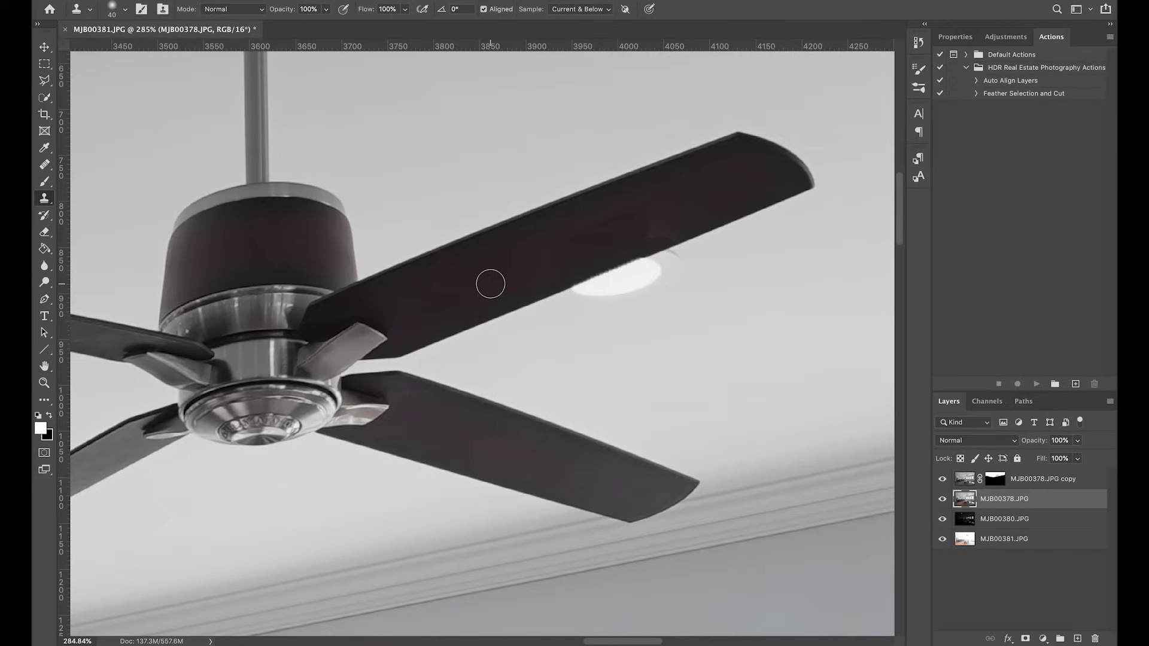
key("bracketright")
key("bracketright")
left_click(488, 277, "alt")
mouse_move(646, 223)
left_mouse_down()
mouse_move(487, 281)
mouse_move(560, 260)
left_mouse_up()
left_click(487, 280, "alt")
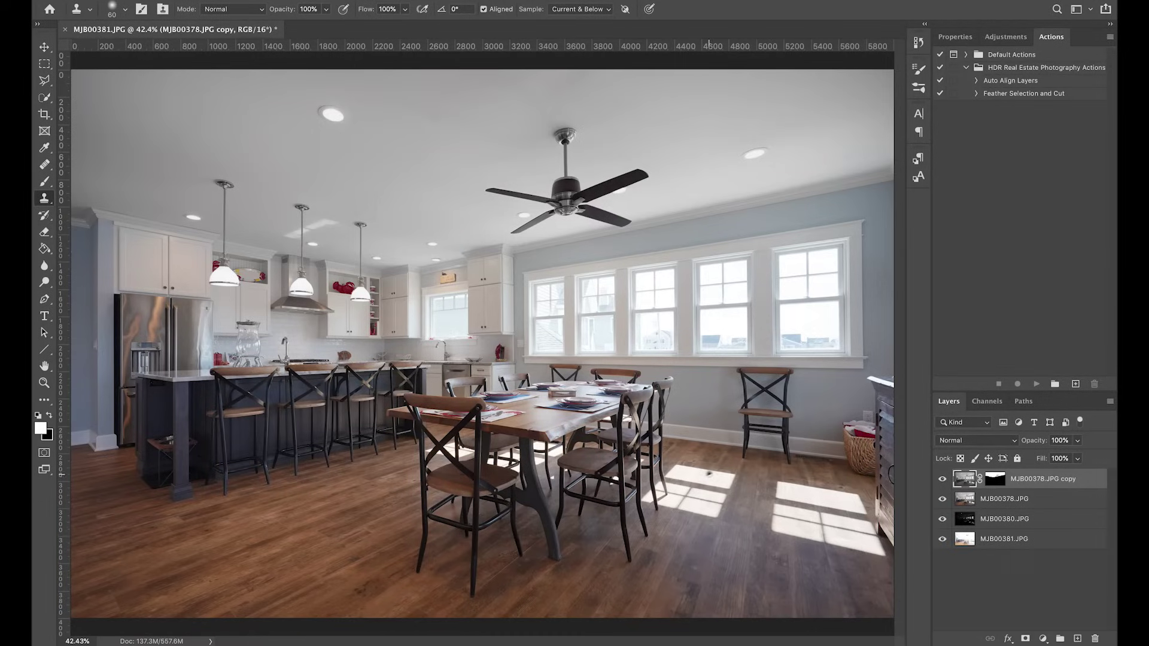
Step: Start a polygonal lasso selection at the refrigerator's lower right corner and trace its bottom and left side up to the top left corner
key("x")
key("z")
left_click_drag(146, 353, 250, 182)
mouse_move(187, 394)
left_mouse_down()
mouse_move(200, 354)
mouse_move(186, 409)
left_mouse_up()
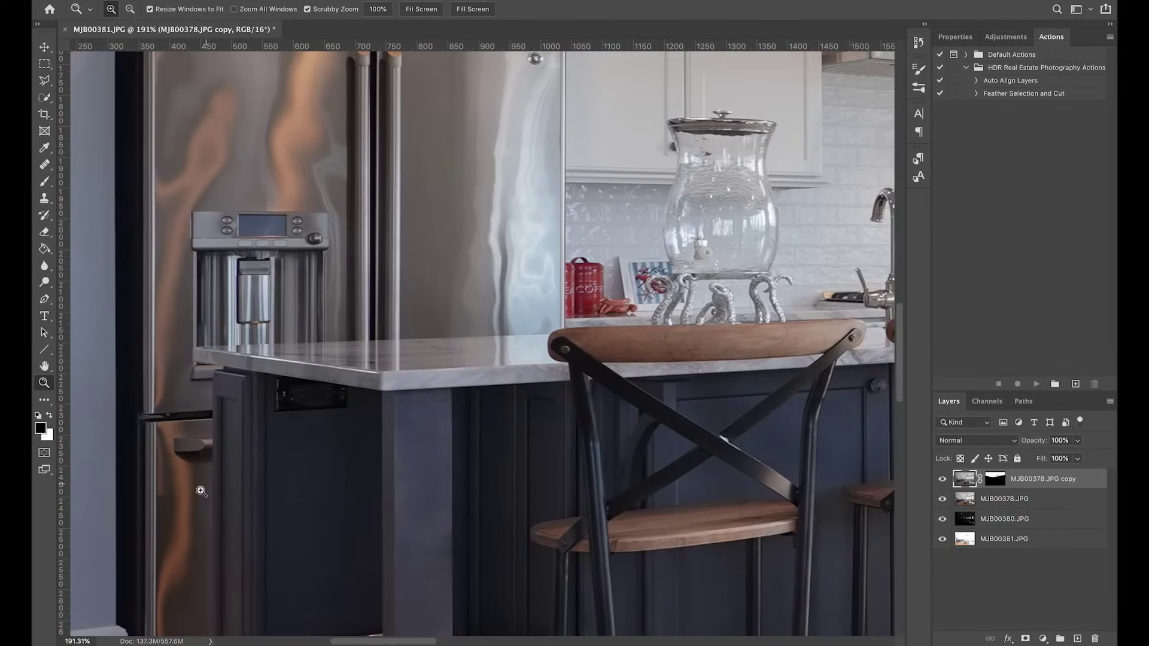
left_click_drag(166, 604, 167, 441)
key("l")
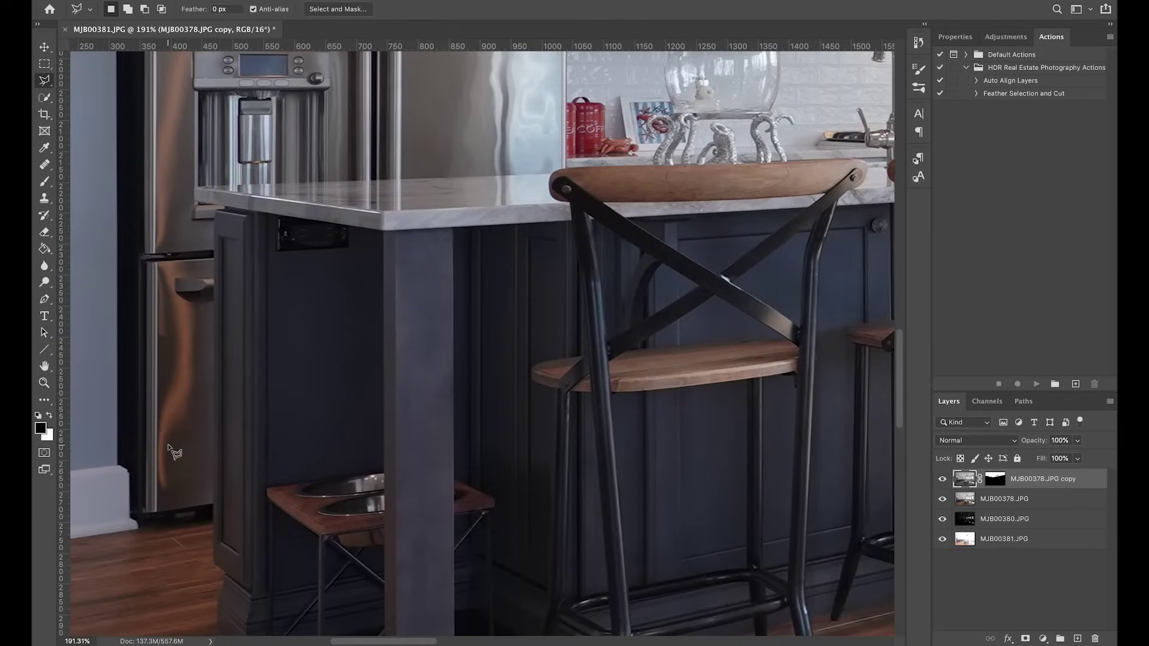
left_click(212, 506)
left_click_drag(142, 274, 133, 482)
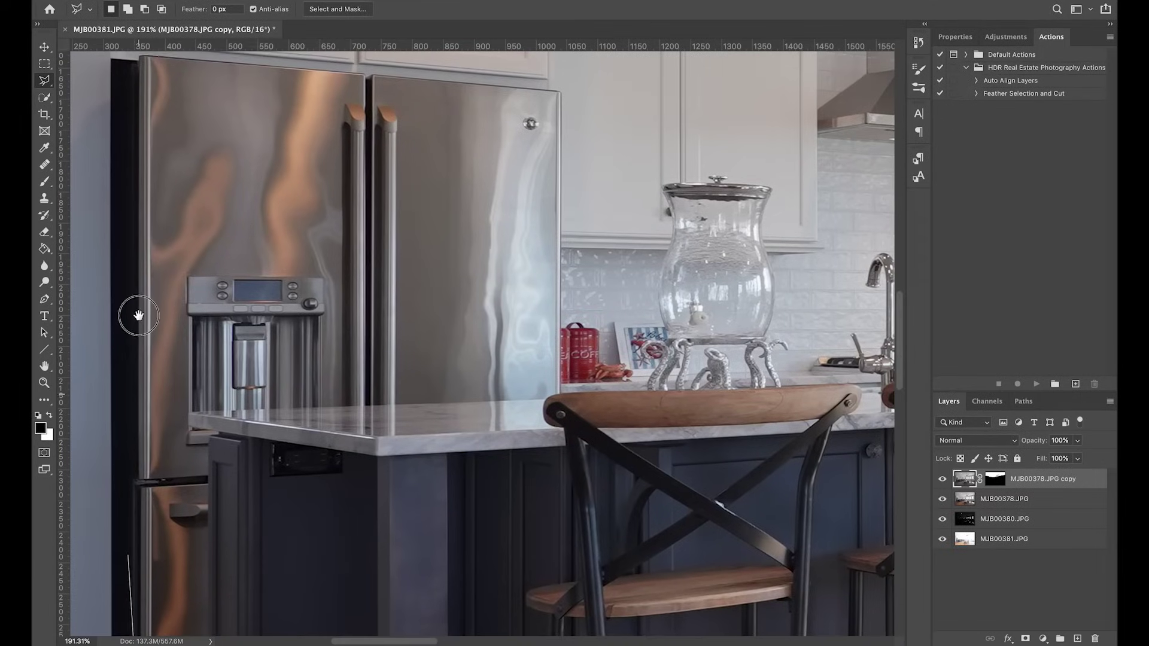
left_click_drag(138, 315, 139, 399)
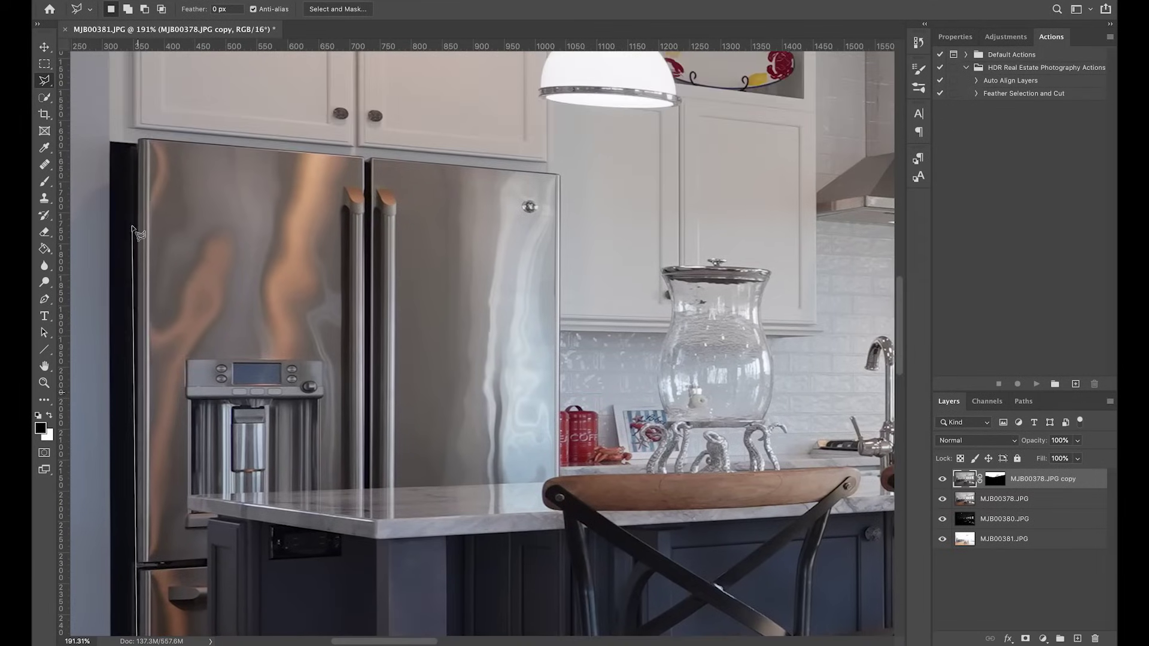
left_click(139, 139)
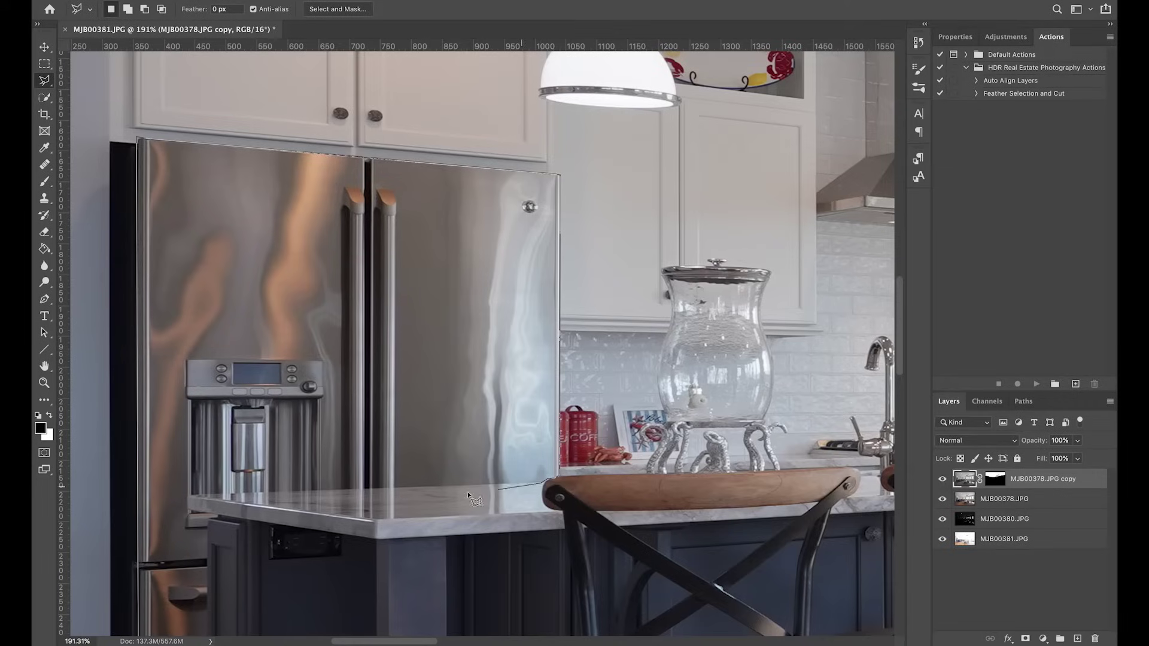
Step: Trace the rest of the refrigerator along the island countertop and cabinet side, and close the selection at its base
left_click(190, 496)
left_click(208, 519)
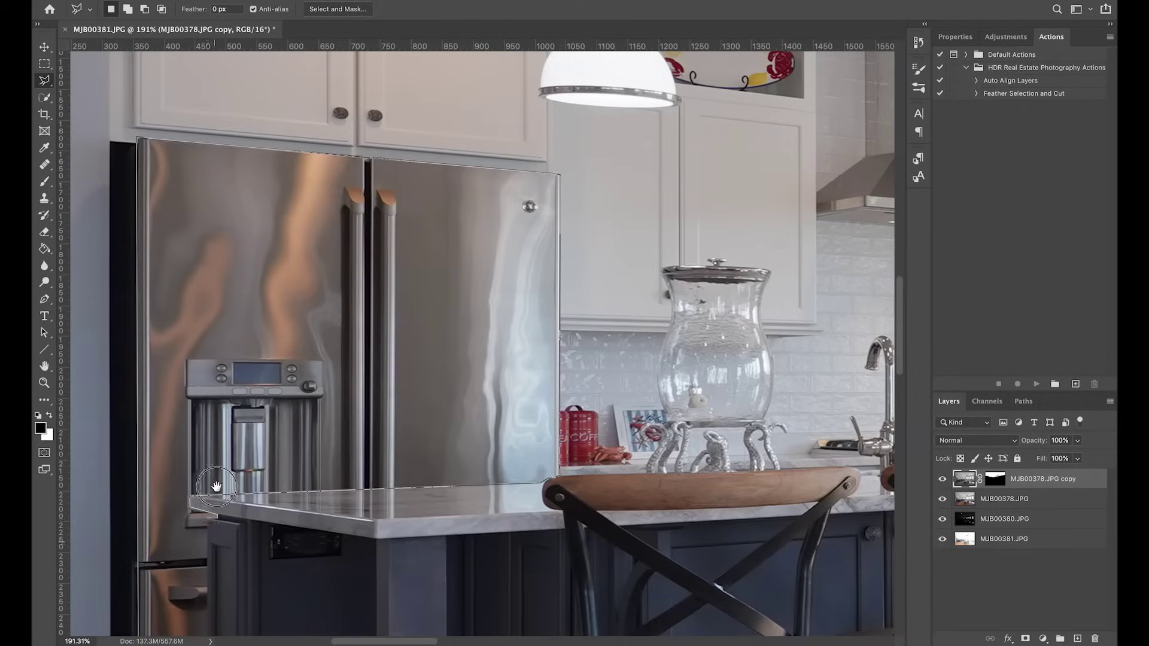
scroll(207, 519, "down", 5)
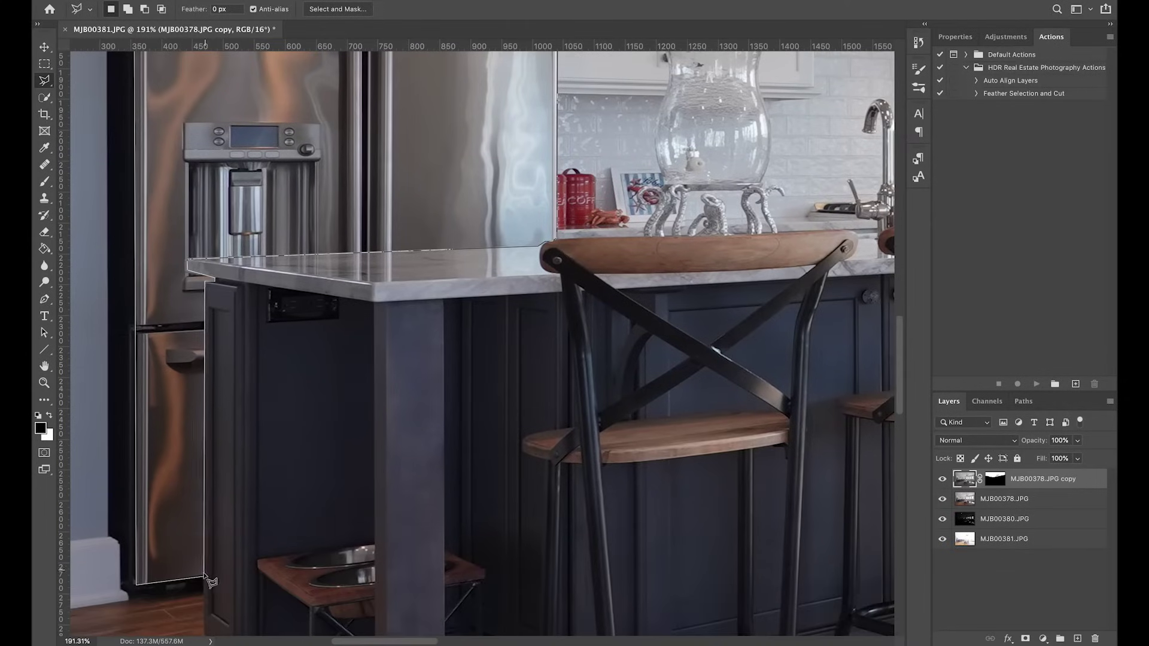
left_click(204, 578)
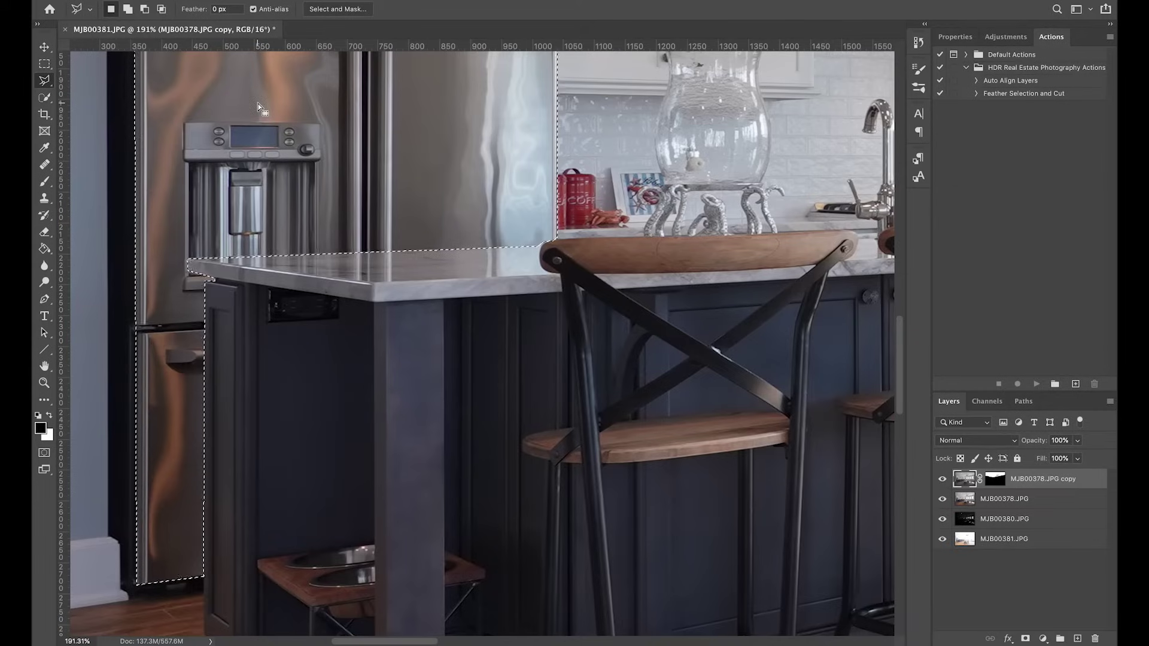
Step: Feather the refrigerator selection, fill it with white on the copy layer's mask, and deselect
key("shift")
key("shift+F6")
key("Return")
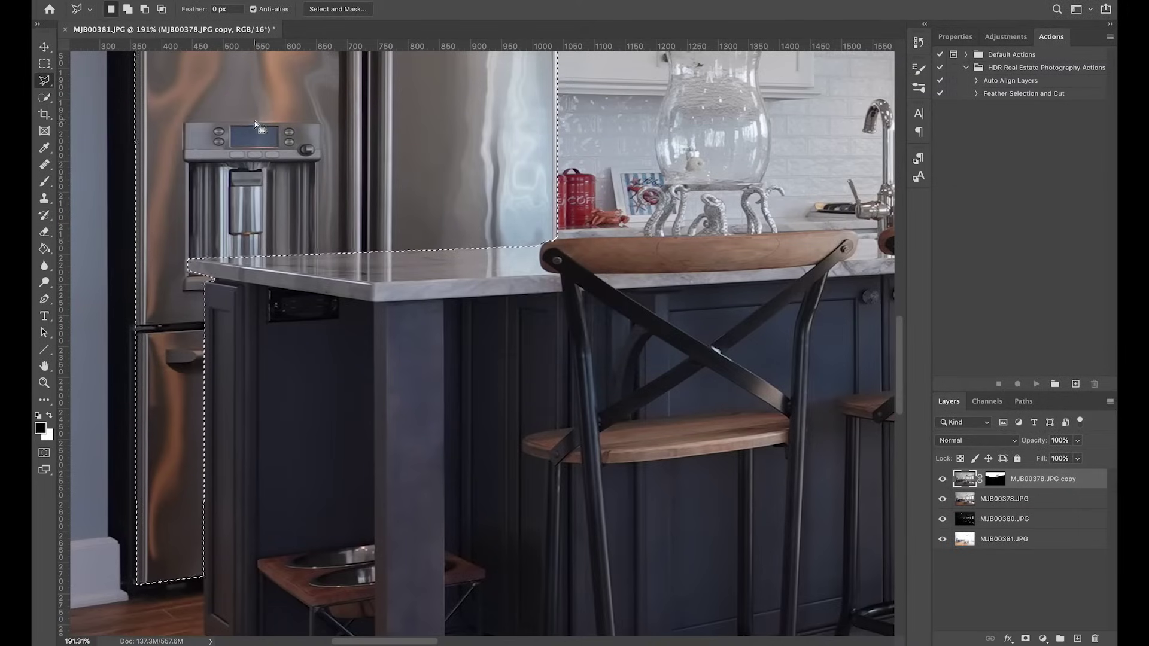
scroll(264, 186, "up", 5)
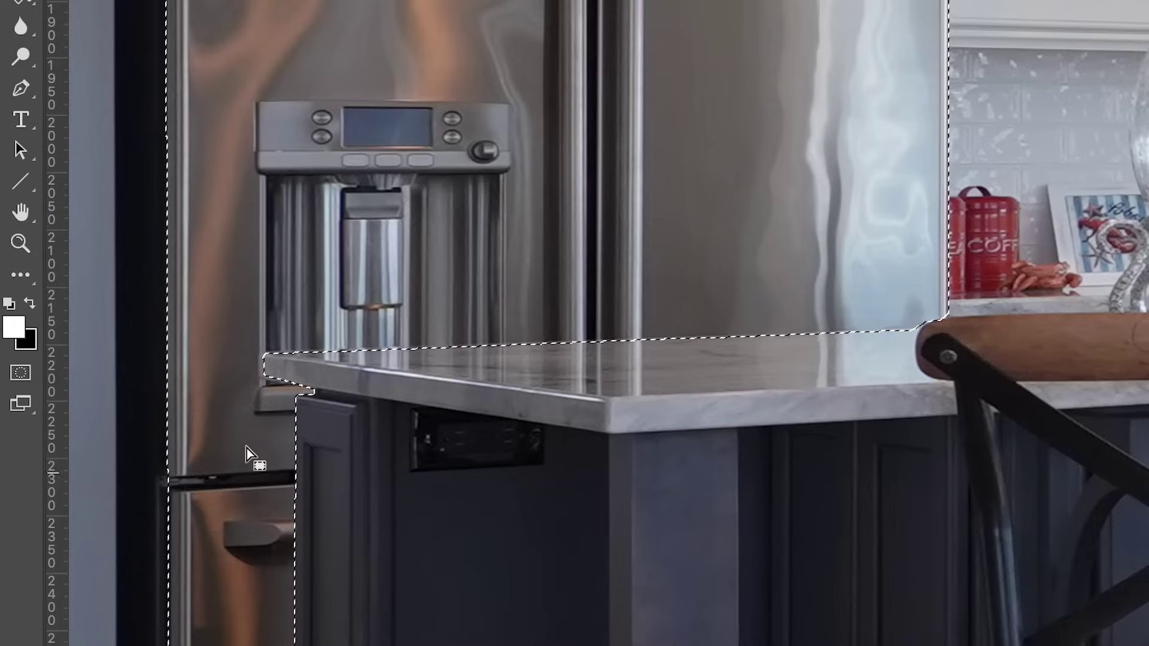
key("x")
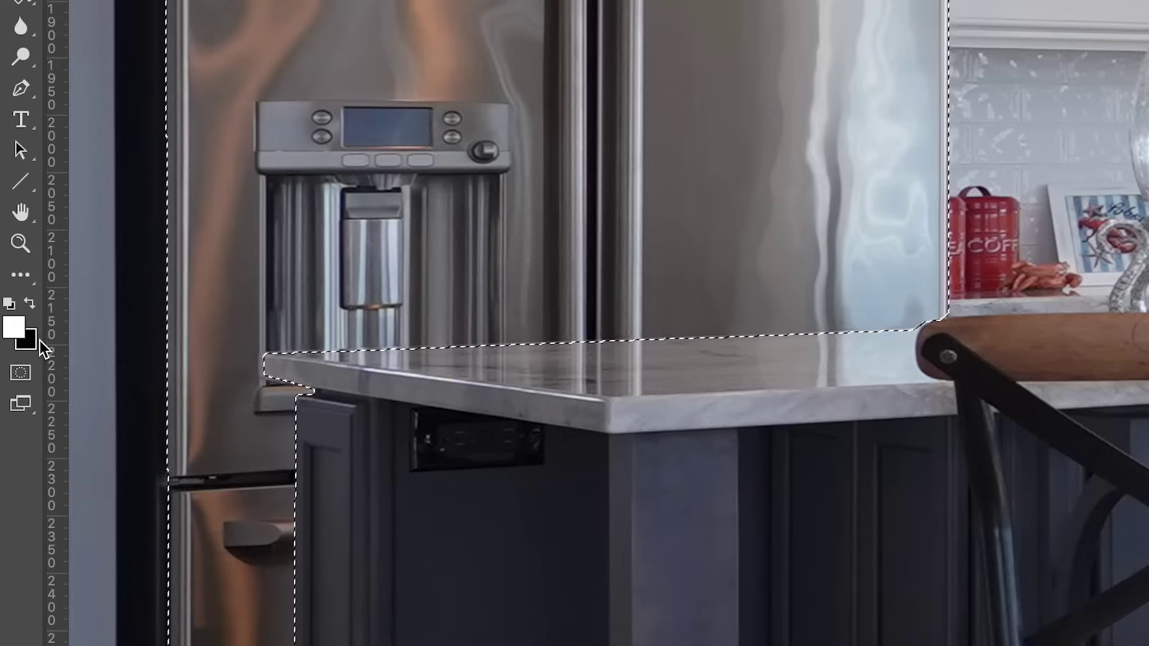
key("x")
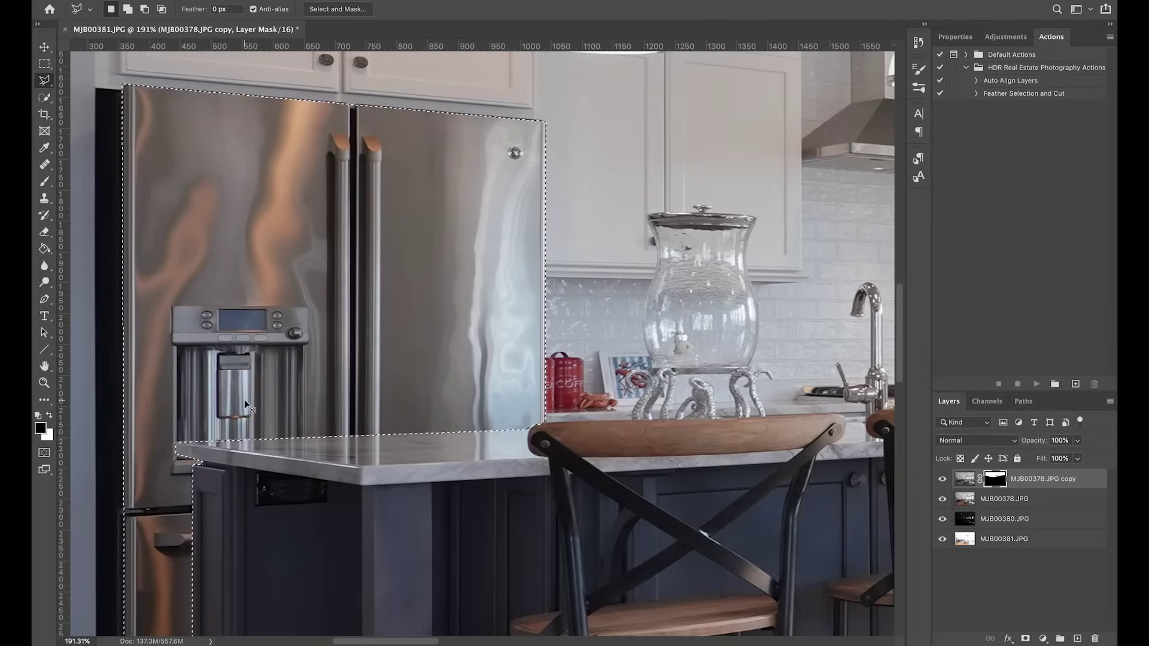
key("super+BackSpace")
key("super+d")
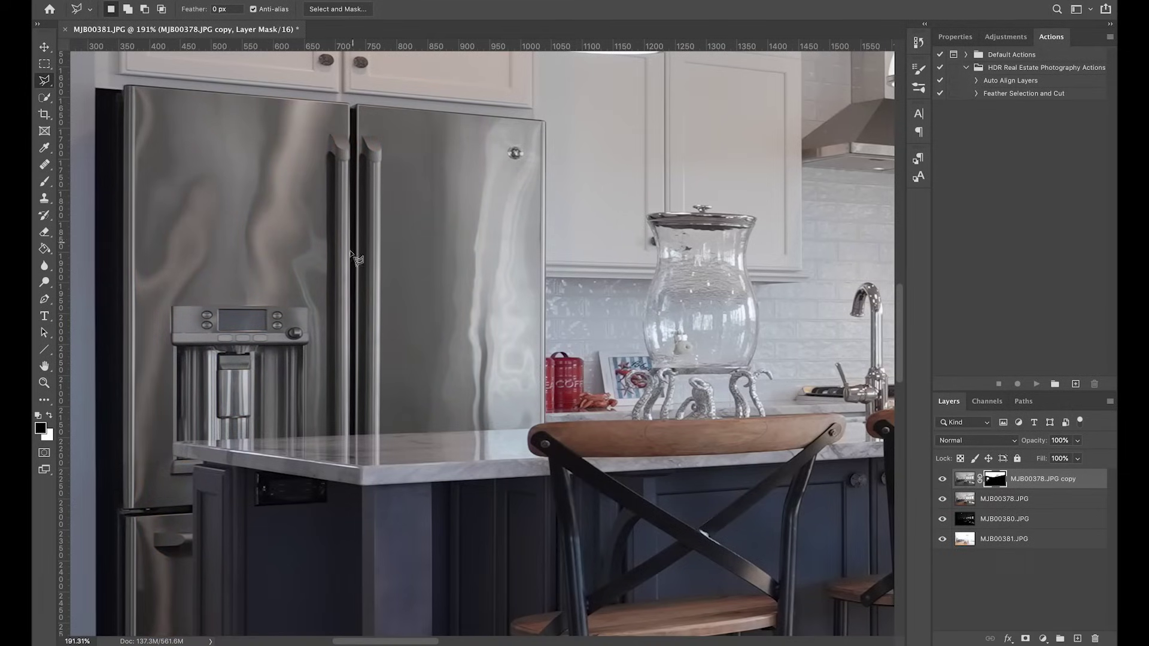
Step: Set up the Brush with white as the painting colour, 94% hardness and 100% flow
key("b")
key("x")
scroll(308, 301, "up", 10)
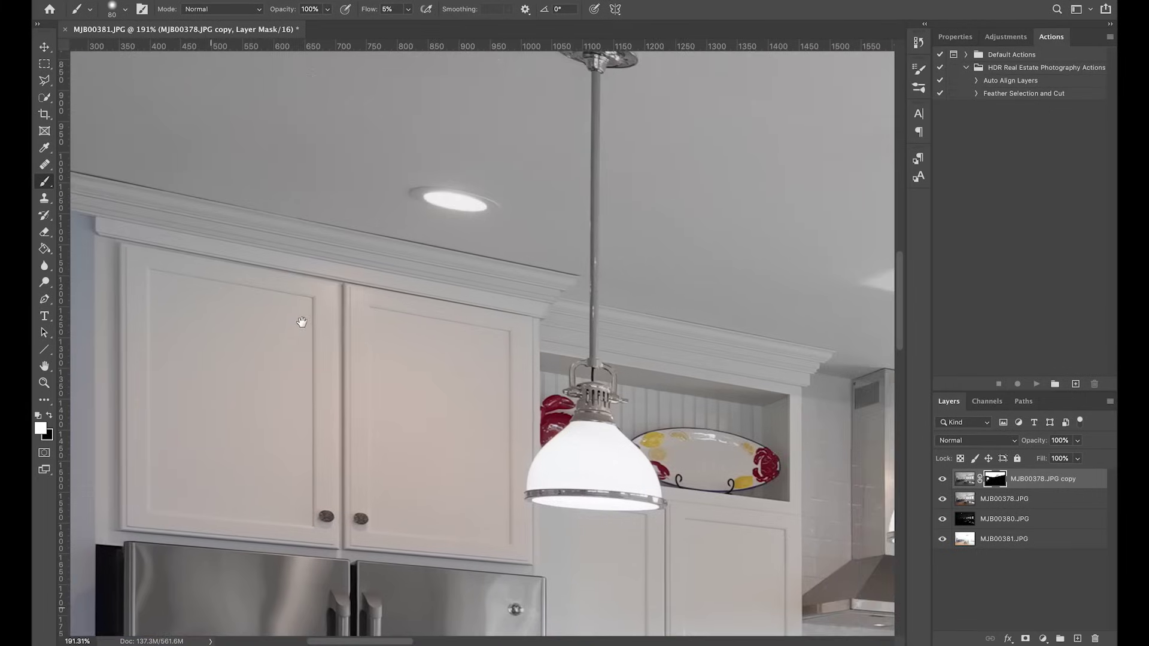
scroll(510, 221, "left", 5)
scroll(388, 246, "up", 3)
scroll(385, 287, "right", 3)
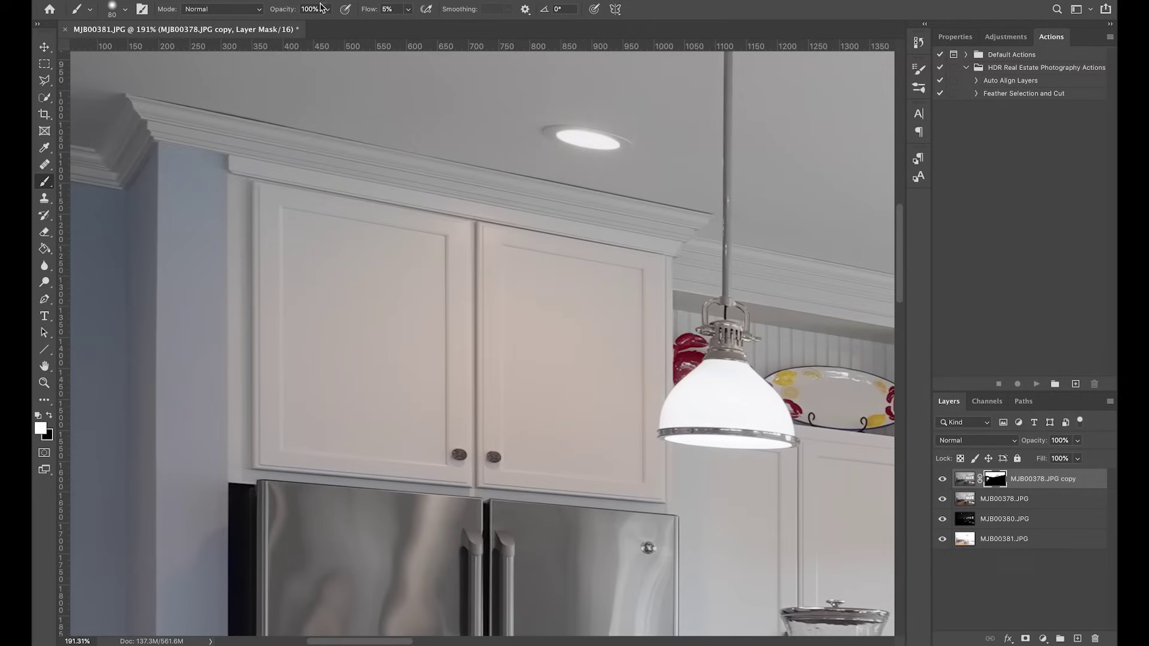
left_click(112, 9)
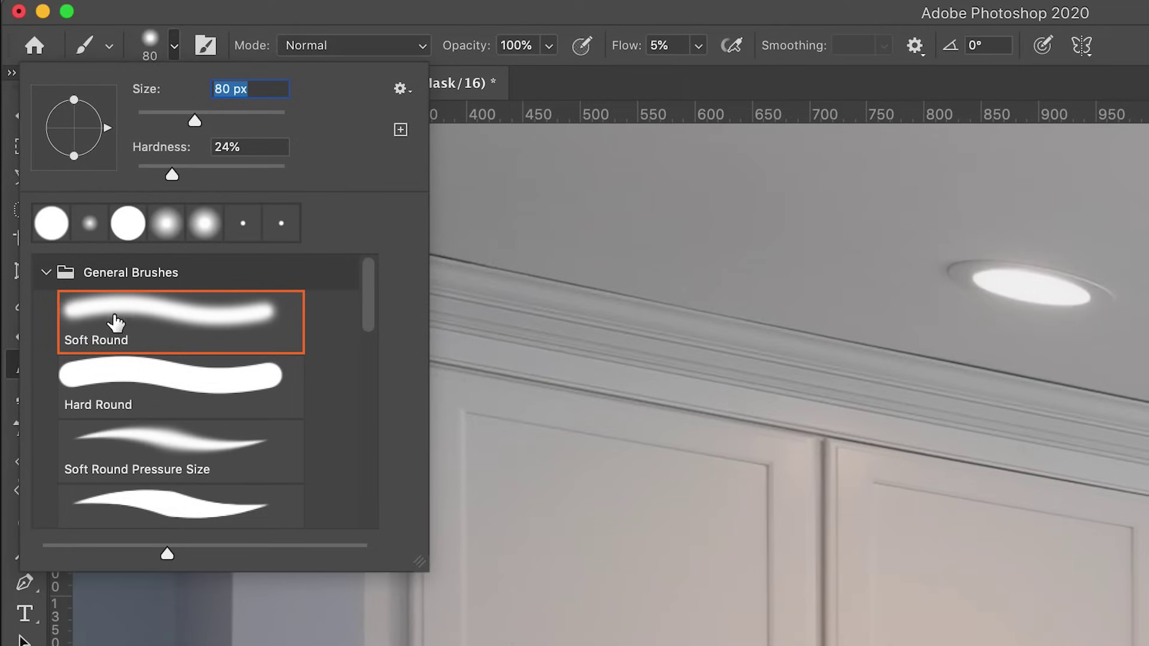
left_click_drag(213, 168, 279, 170)
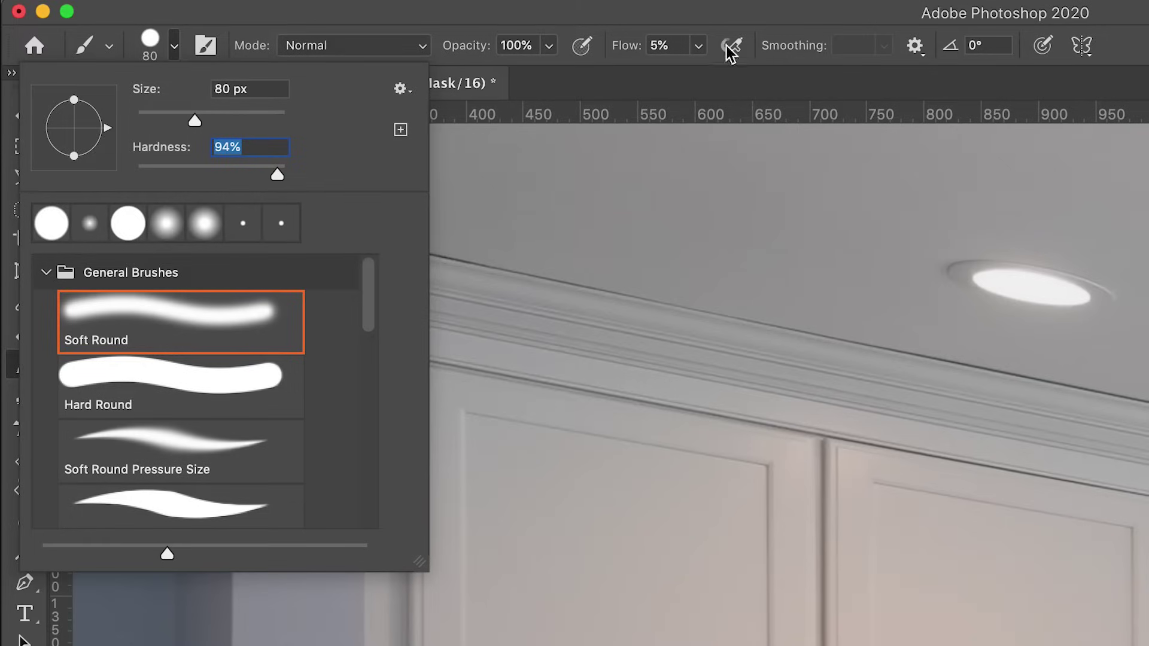
left_click(670, 46)
left_click(698, 46)
left_click_drag(738, 70, 809, 71)
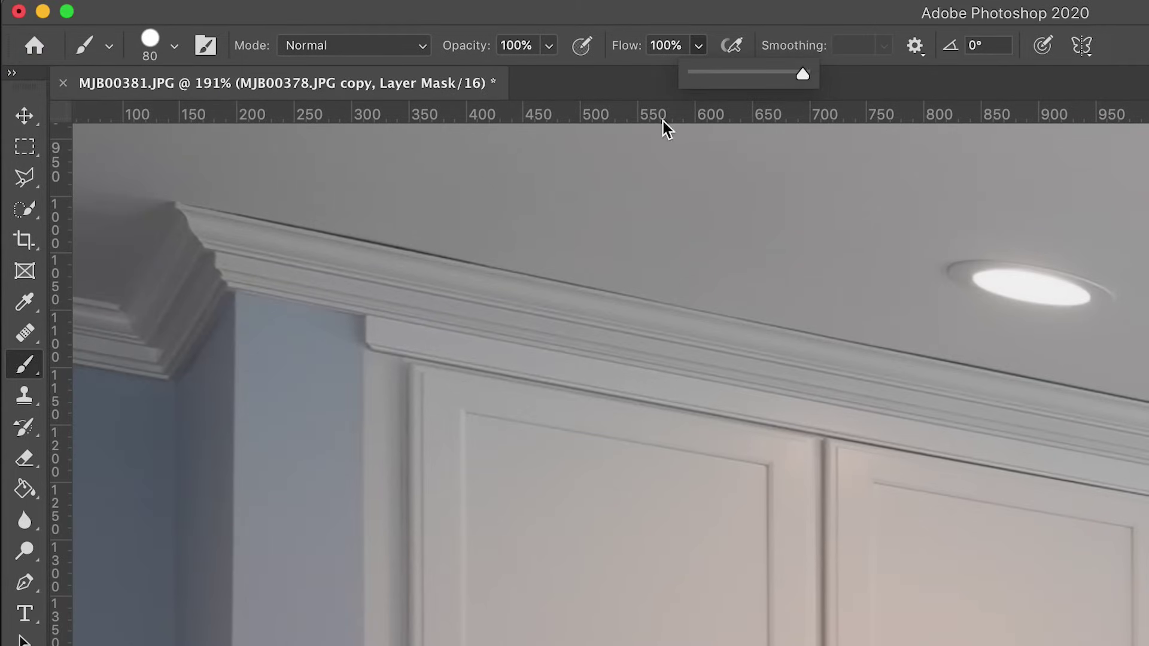
left_click(508, 473)
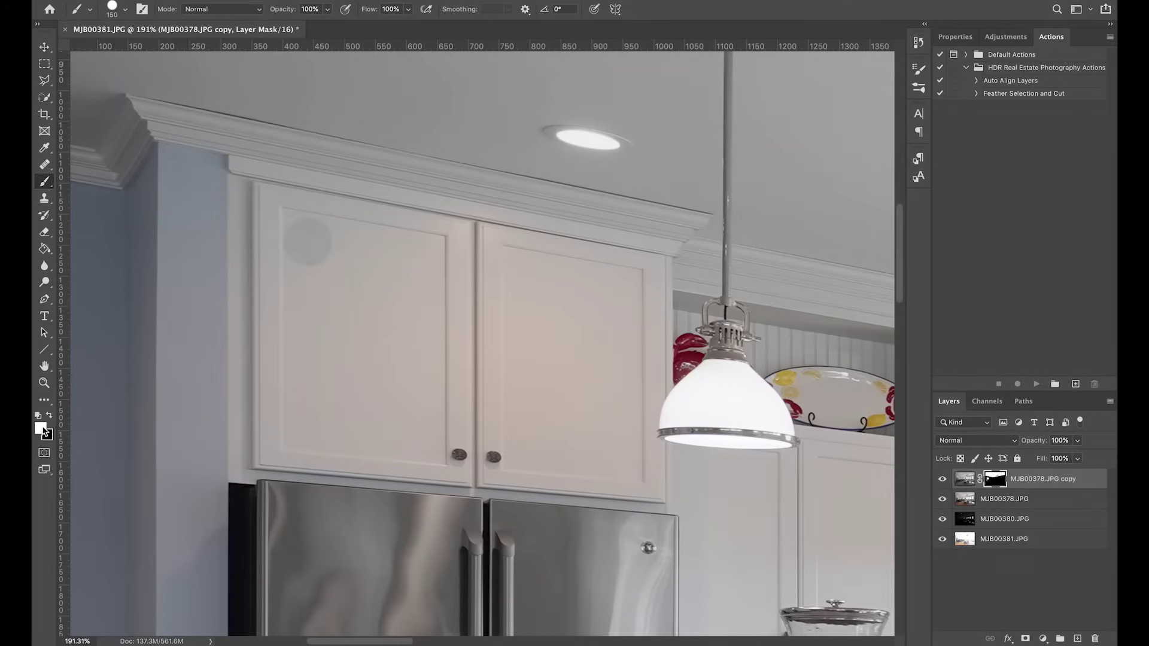
Step: With a size 150 brush, paint white on the copy layer's mask over both cabinet doors above the refrigerator and the cabinet area beside the pendant
left_click_drag(308, 242, 297, 344)
mouse_move(341, 224)
left_mouse_down()
mouse_move(622, 263)
mouse_move(604, 413)
mouse_move(521, 419)
mouse_move(538, 443)
mouse_move(582, 448)
mouse_move(503, 335)
mouse_move(539, 281)
mouse_move(395, 281)
mouse_move(304, 347)
left_mouse_up()
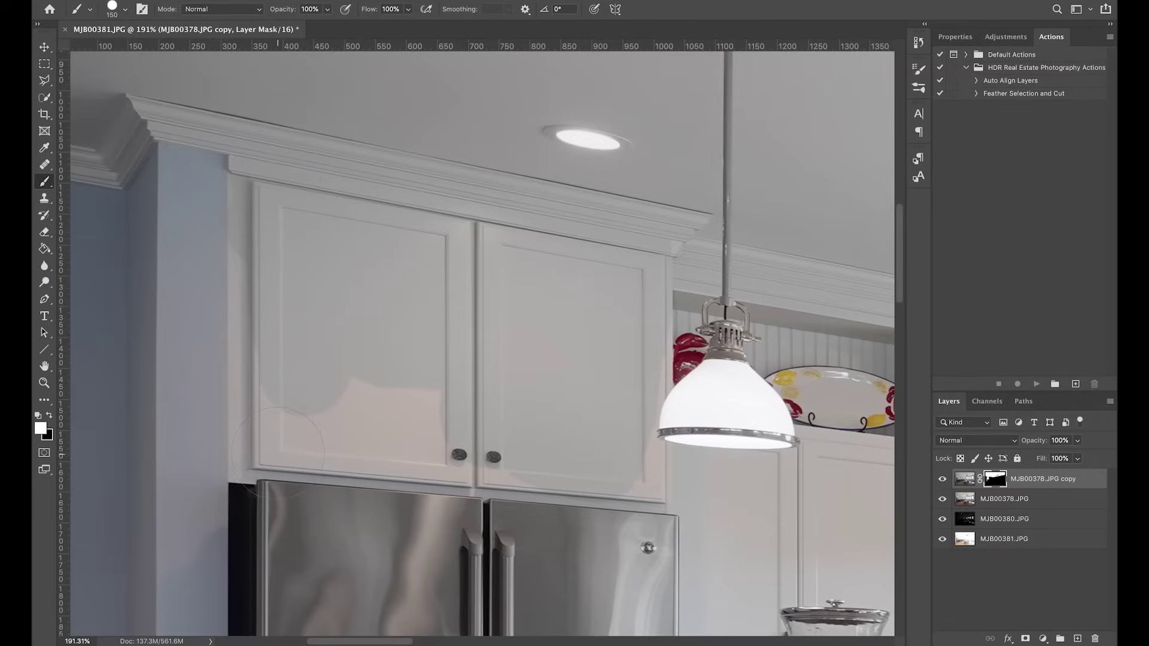
mouse_move(276, 447)
left_mouse_down()
mouse_move(419, 446)
mouse_move(353, 387)
left_mouse_up()
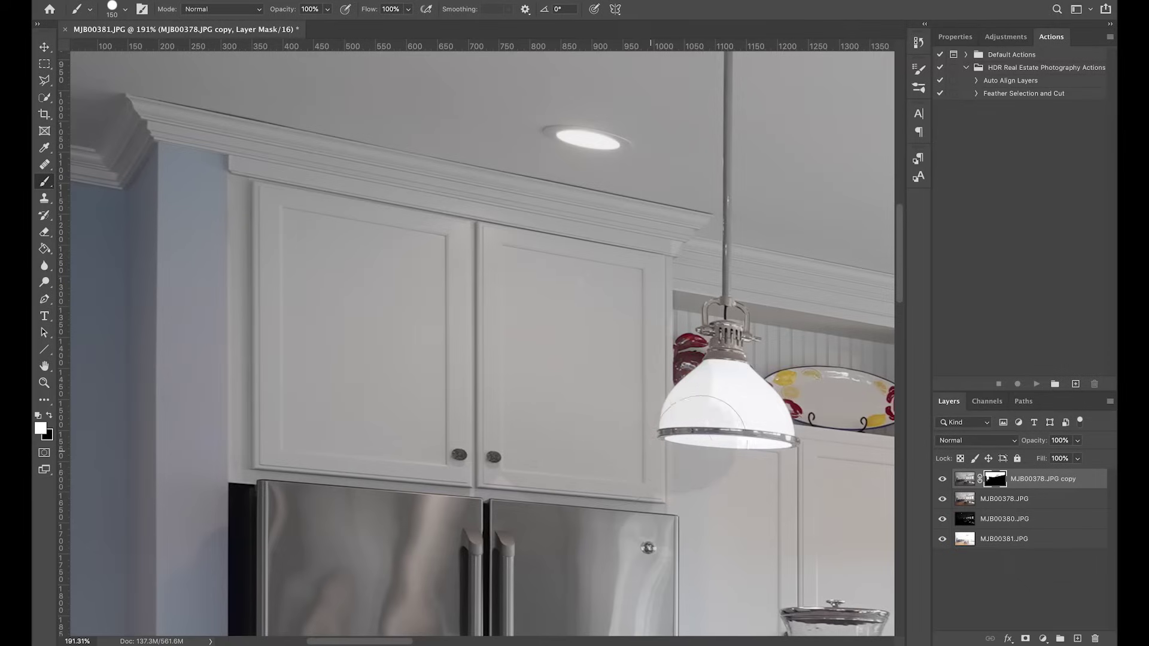
mouse_move(724, 418)
left_mouse_down()
mouse_move(730, 395)
mouse_move(718, 398)
left_mouse_up()
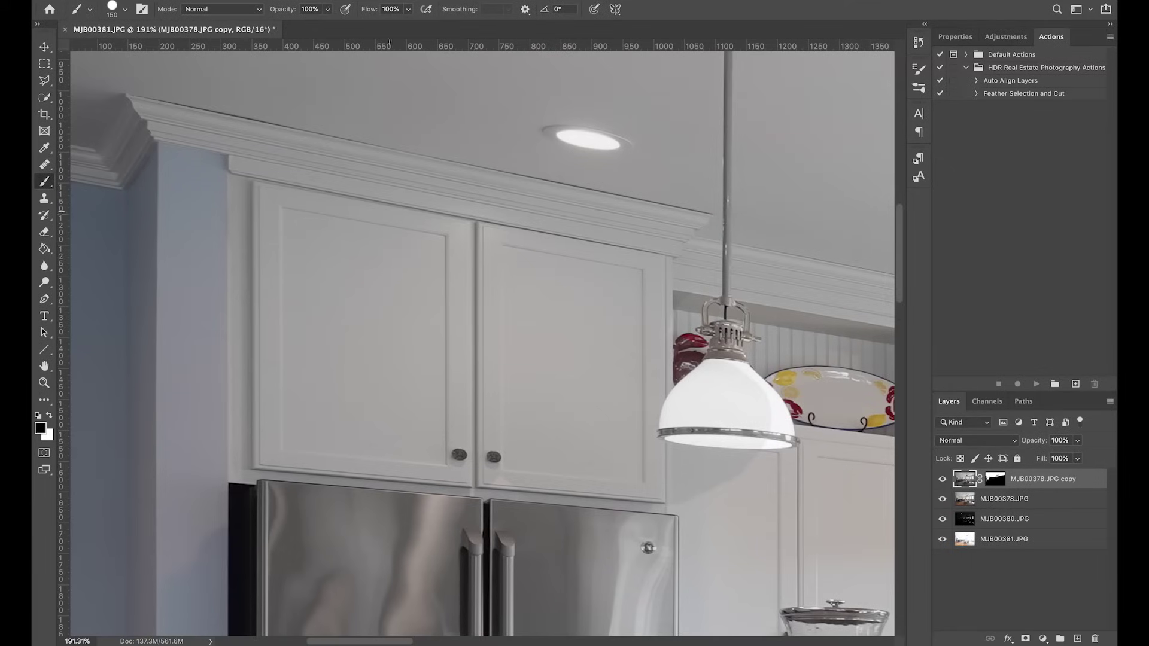
Step: Brighten the copy layer's image with a Curves adjustment, raising a midtone point at input 112 to an output of about 132
left_click(502, 8)
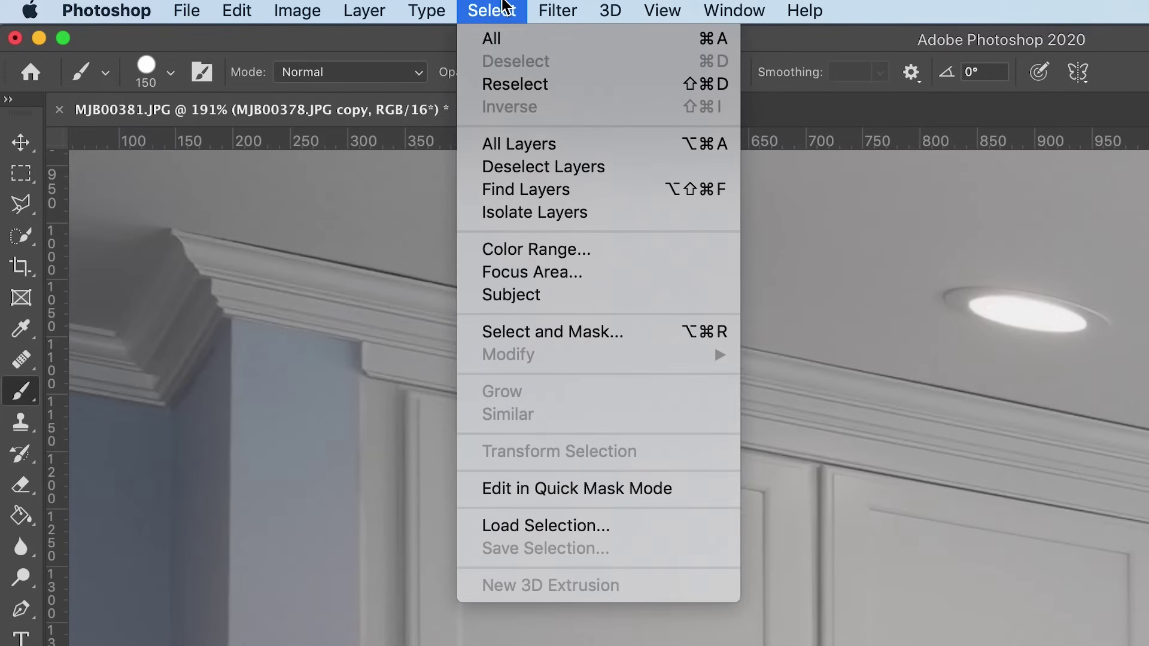
mouse_move(289, 7)
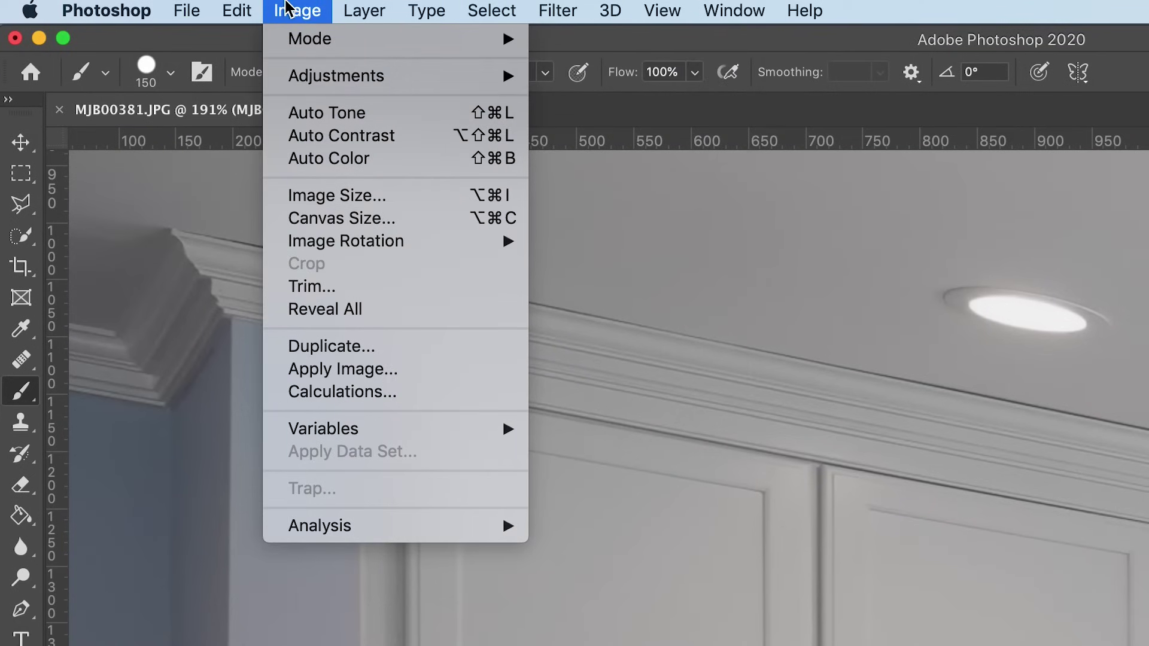
mouse_move(334, 83)
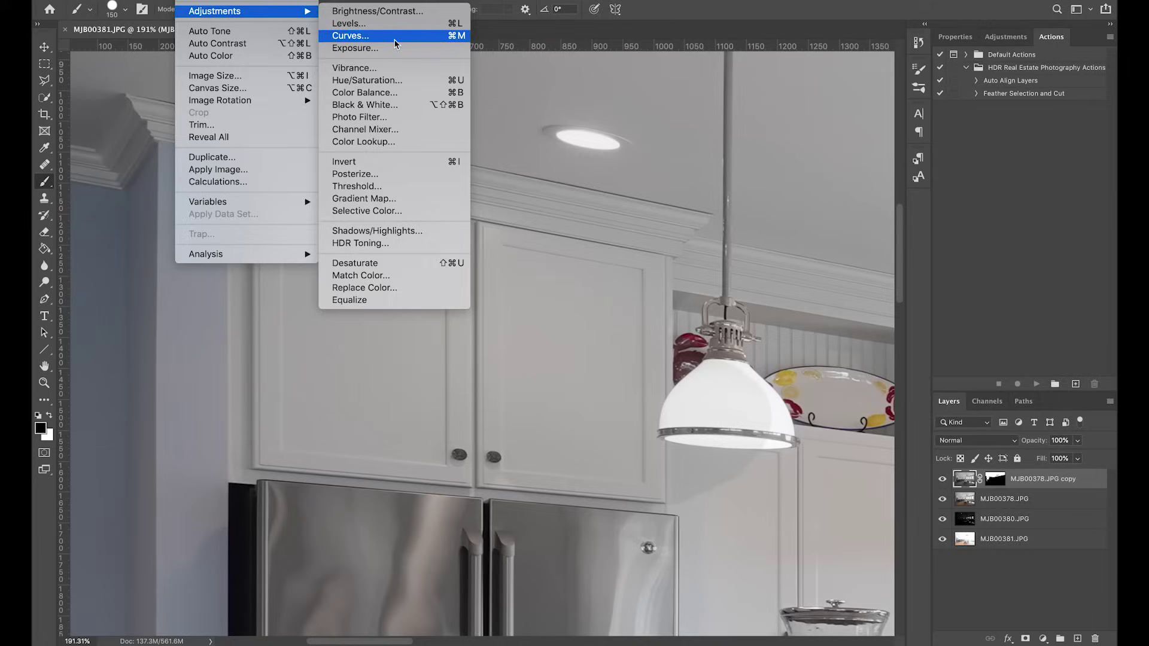
left_click(394, 41)
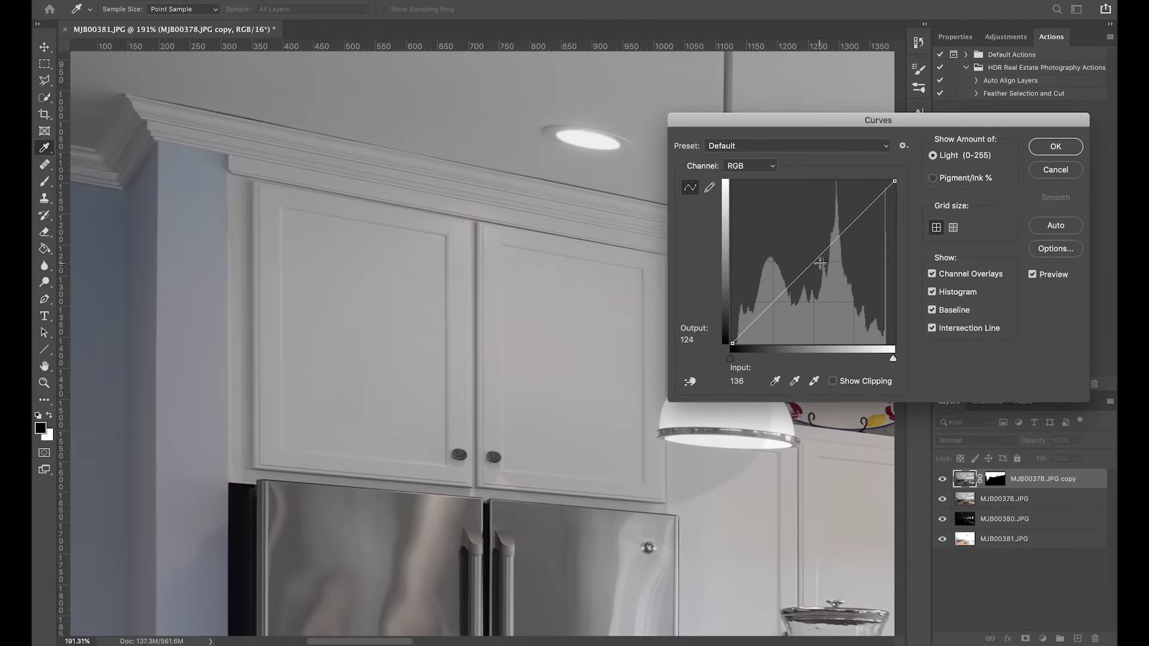
left_click_drag(807, 268, 805, 261)
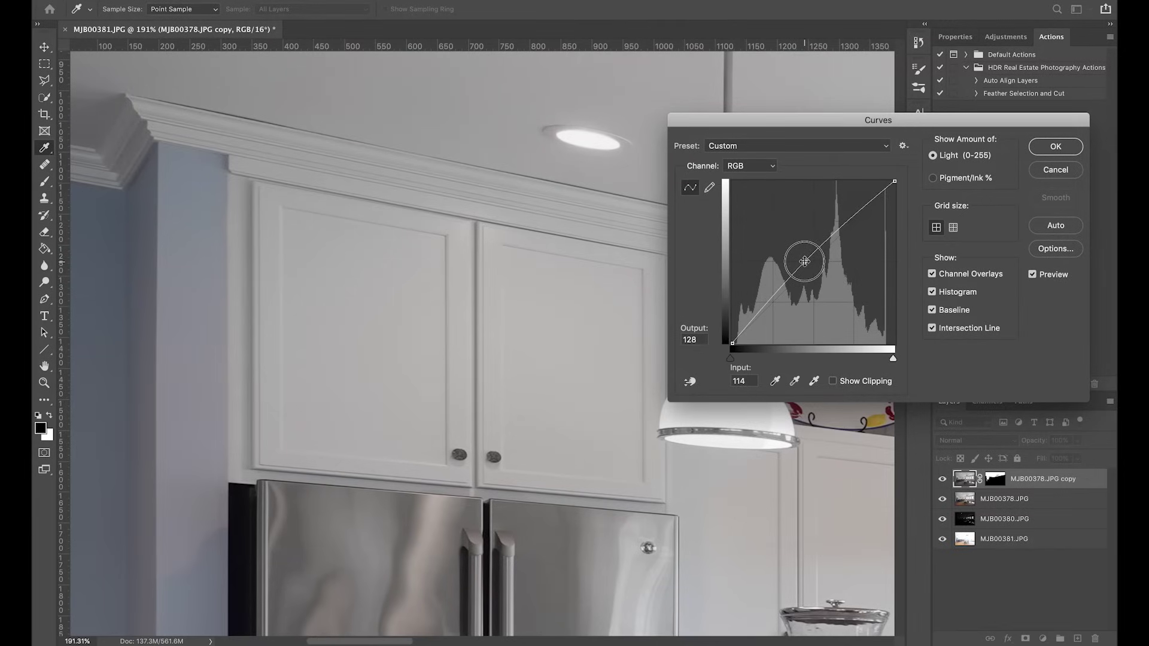
left_click_drag(804, 261, 803, 260)
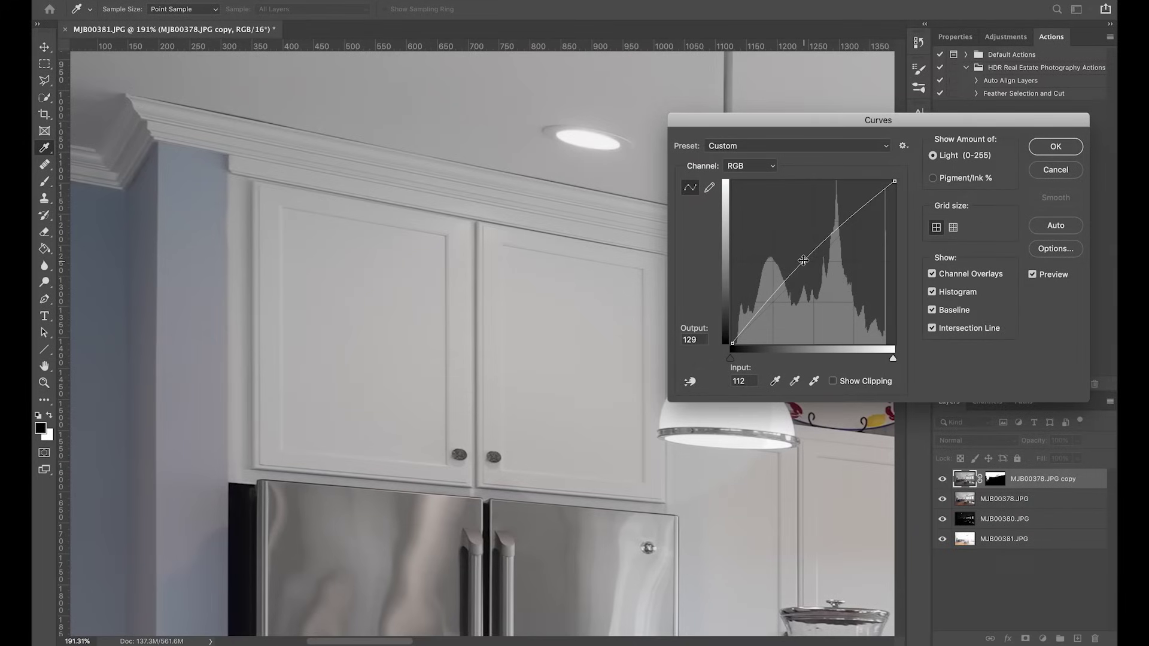
key("ctrl+0")
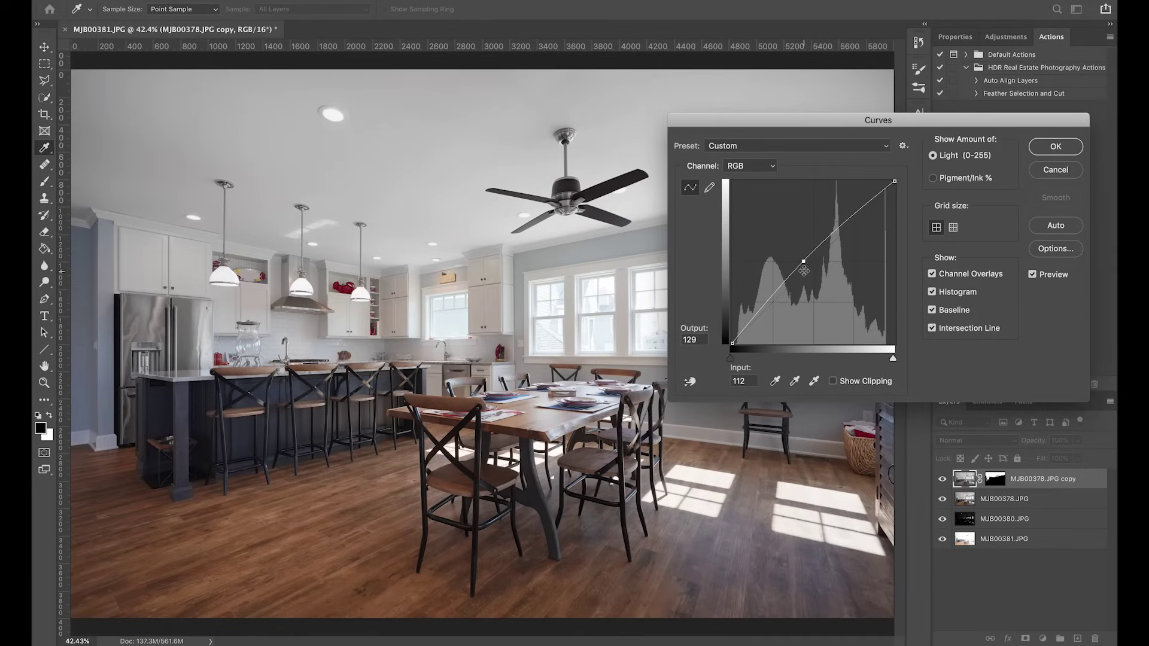
left_click_drag(803, 264, 803, 260)
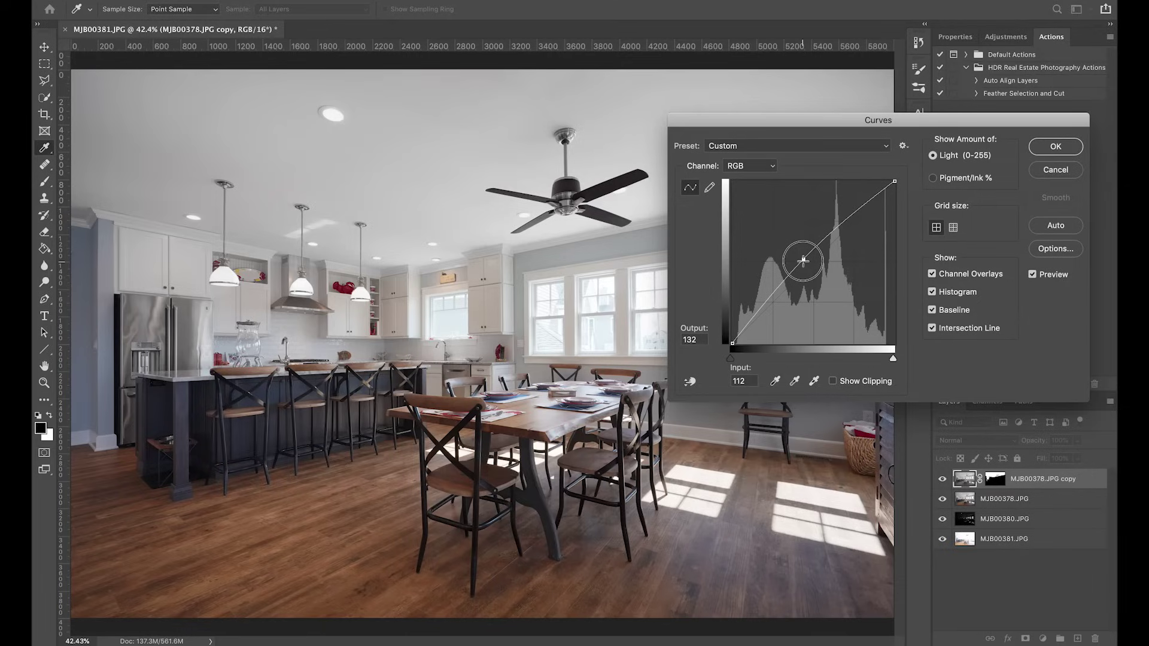
left_click_drag(804, 260, 803, 259)
left_click(1054, 146)
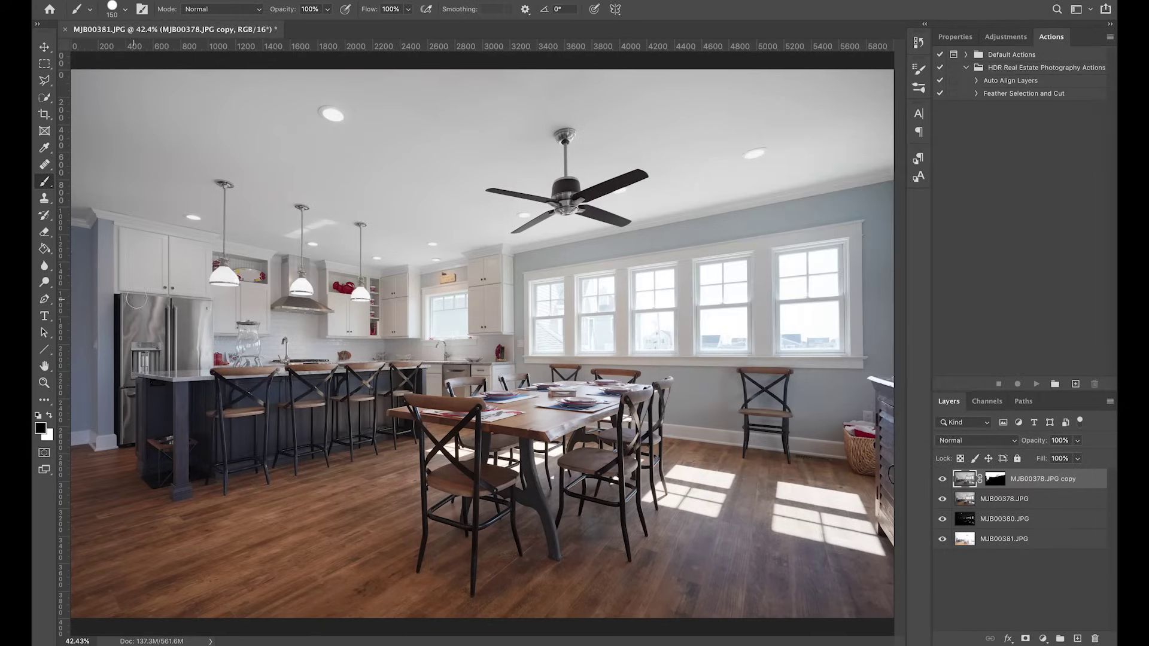
Step: Paint white on the copy layer's mask over the leftover warm patch near the knobs of the cabinet above the refrigerator
key("z")
mouse_move(179, 298)
left_mouse_down()
mouse_move(179, 254)
mouse_move(298, 343)
mouse_move(393, 146)
left_mouse_up()
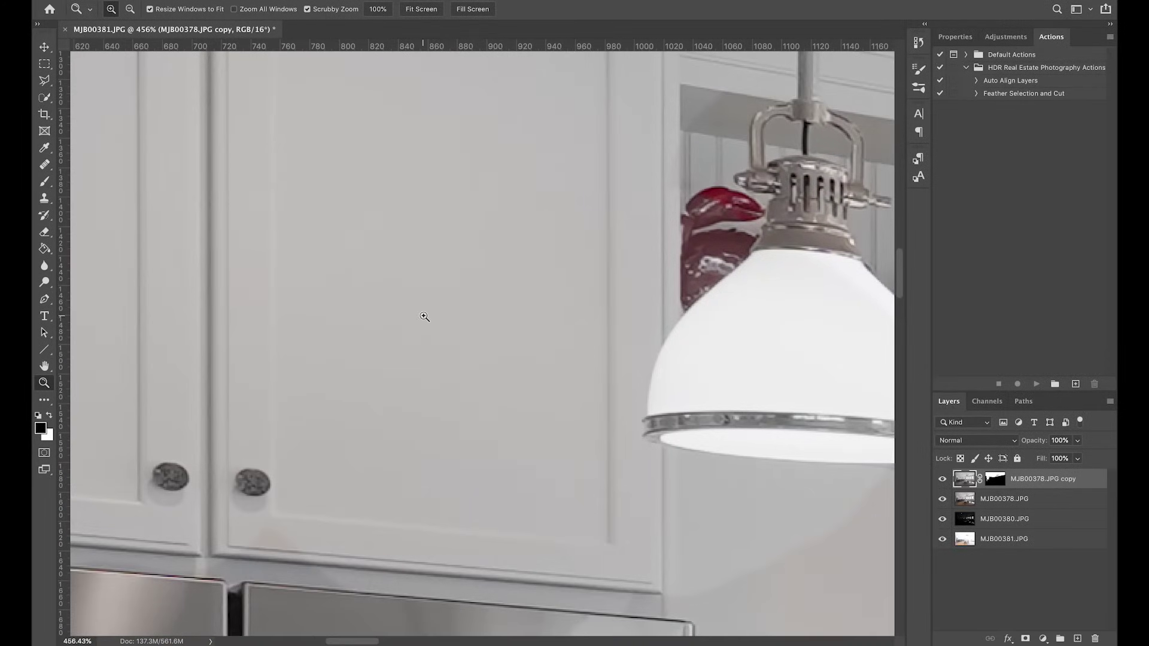
key("b")
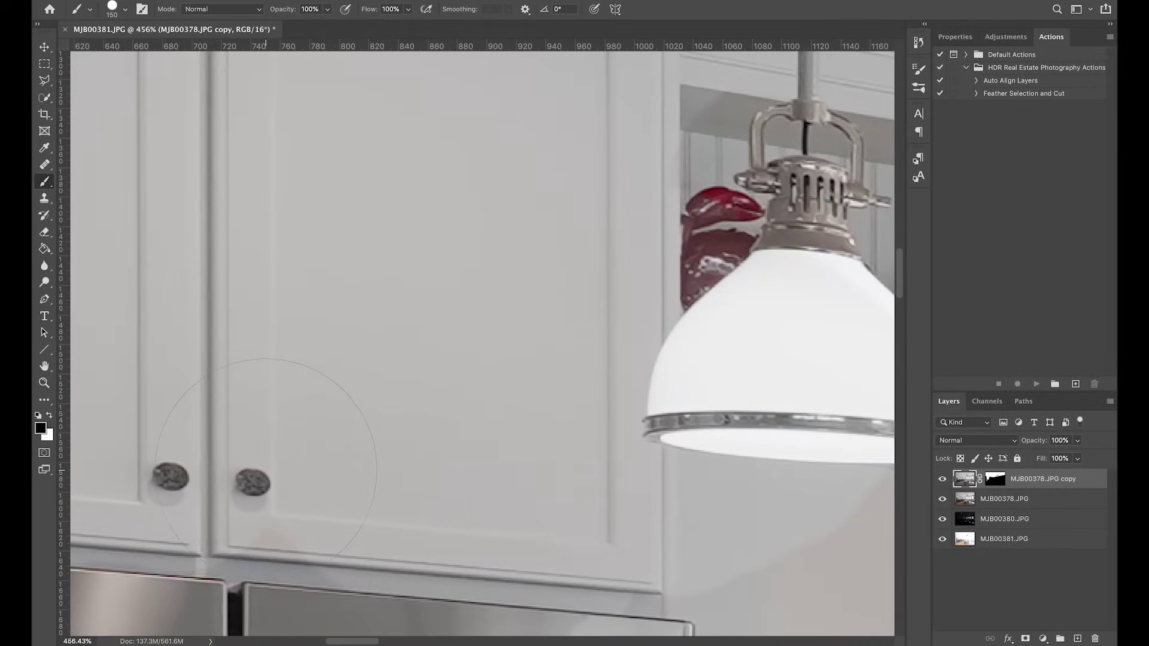
left_click(266, 460)
key("ctrl+z")
left_click(996, 479)
key("x")
left_click_drag(215, 458, 271, 470)
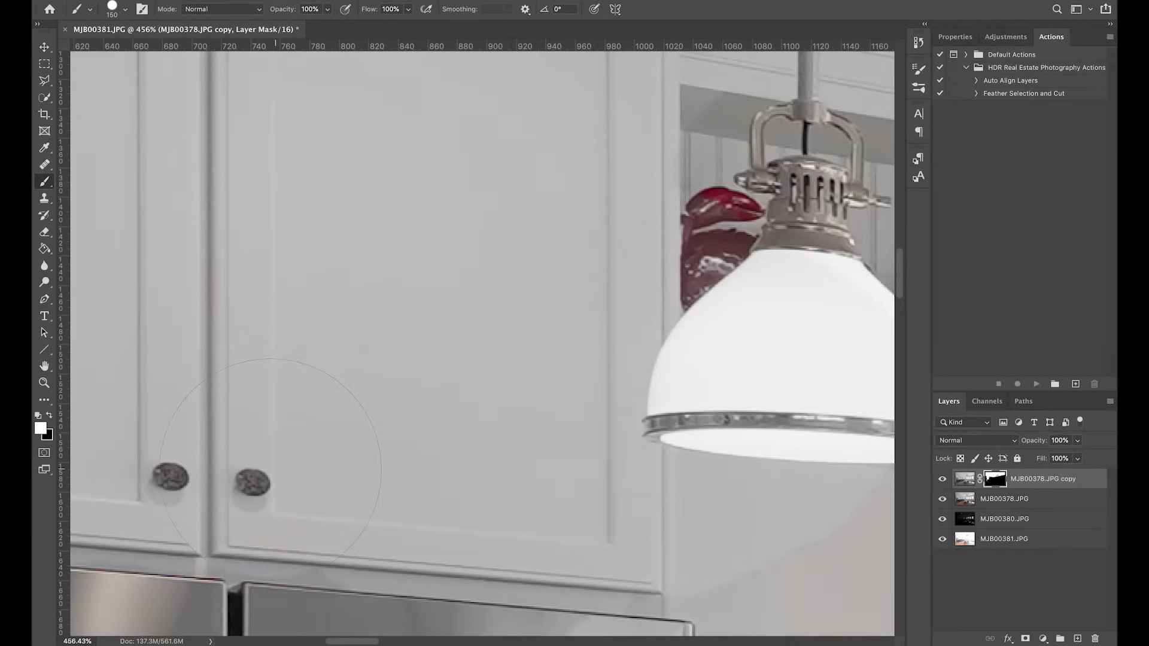
Step: Paint white on the mask over the cabinets below the pendant, the moulding above them and the pendant's metal fitting
scroll(433, 392, "down", 4)
key("super+minus")
key("super+minus")
key("super+minus")
left_click_drag(608, 464, 558, 479)
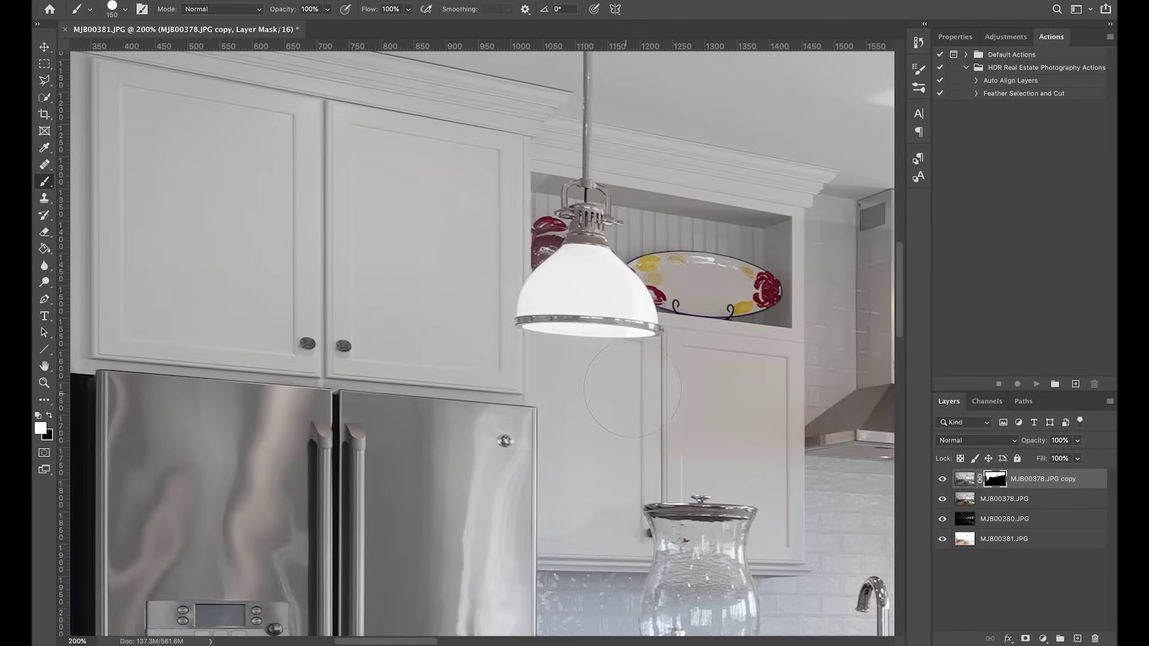
left_click_drag(623, 377, 695, 374)
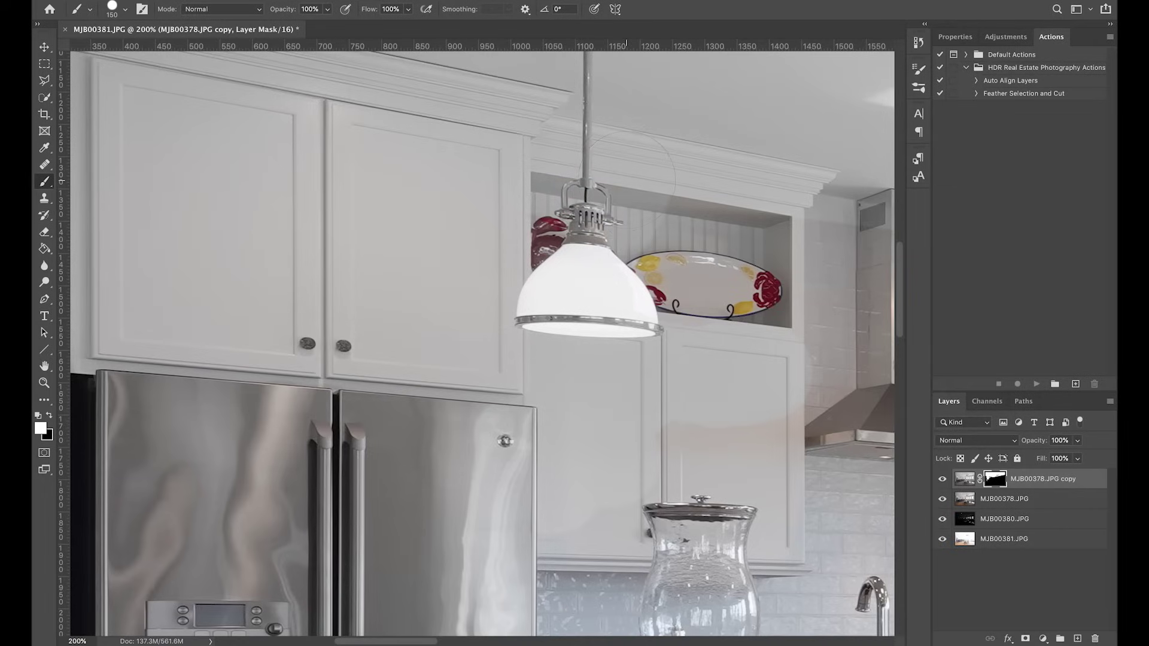
Step: Reduce the brush to size 30 and paint black on the mask over the red decoration behind the pendant to bring back its colour
key("z")
left_click_drag(584, 274, 587, 288)
key("b")
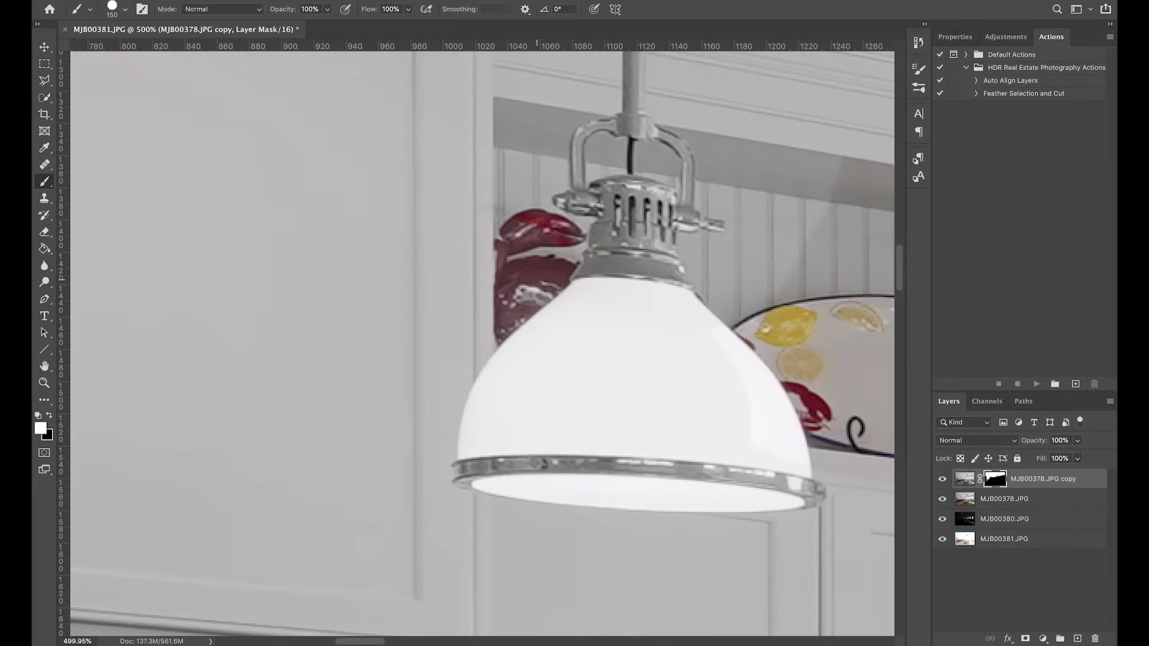
key("bracketleft")
key("bracketleft")
key("bracketleft")
key("bracketleft")
key("bracketleft")
key("bracketleft")
key("bracketleft")
mouse_move(521, 271)
left_mouse_down()
mouse_move(512, 284)
mouse_move(547, 273)
left_mouse_up()
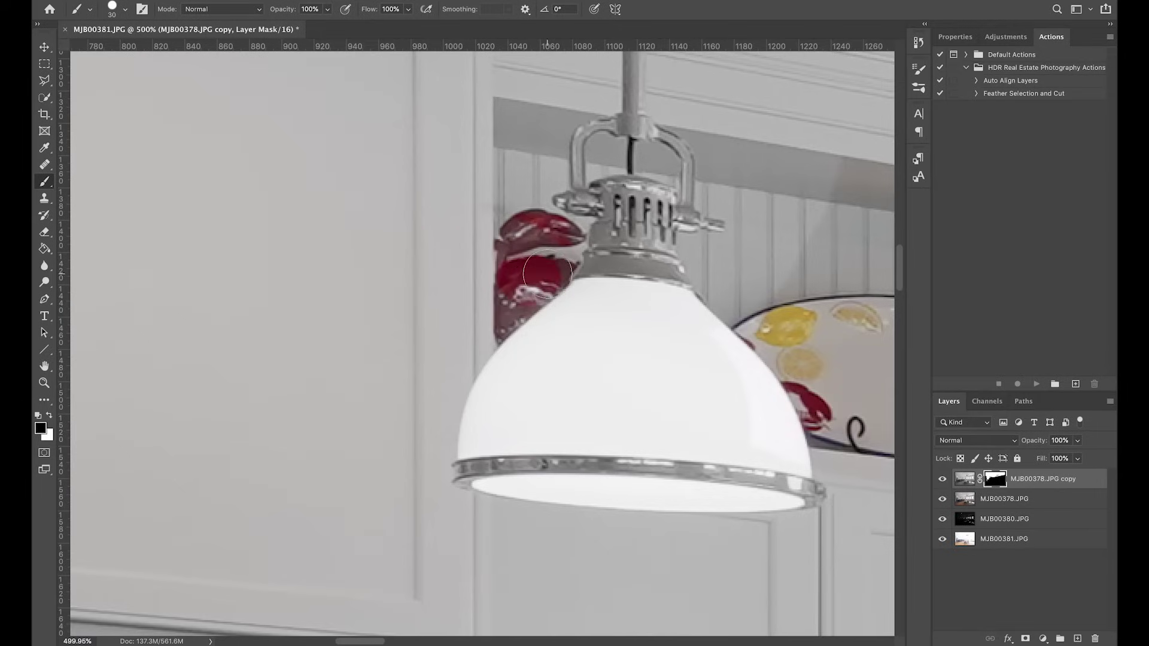
Step: Reduce the brush to size 15 and restore the remaining colour along the edges of the red decoration
key("bracketleft")
key("bracketleft")
key("bracketleft")
mouse_move(560, 269)
left_mouse_down()
mouse_move(506, 317)
mouse_move(519, 233)
mouse_move(567, 234)
mouse_move(514, 228)
mouse_move(517, 240)
mouse_move(538, 231)
mouse_move(502, 330)
mouse_move(564, 275)
mouse_move(538, 263)
mouse_move(540, 240)
mouse_move(566, 233)
mouse_move(515, 239)
mouse_move(504, 249)
mouse_move(515, 265)
left_mouse_up()
Step: Enlarge the brush to size 90 and paint white on the mask over the blank centre of the plate on the shelf
left_click_drag(672, 270, 599, 217)
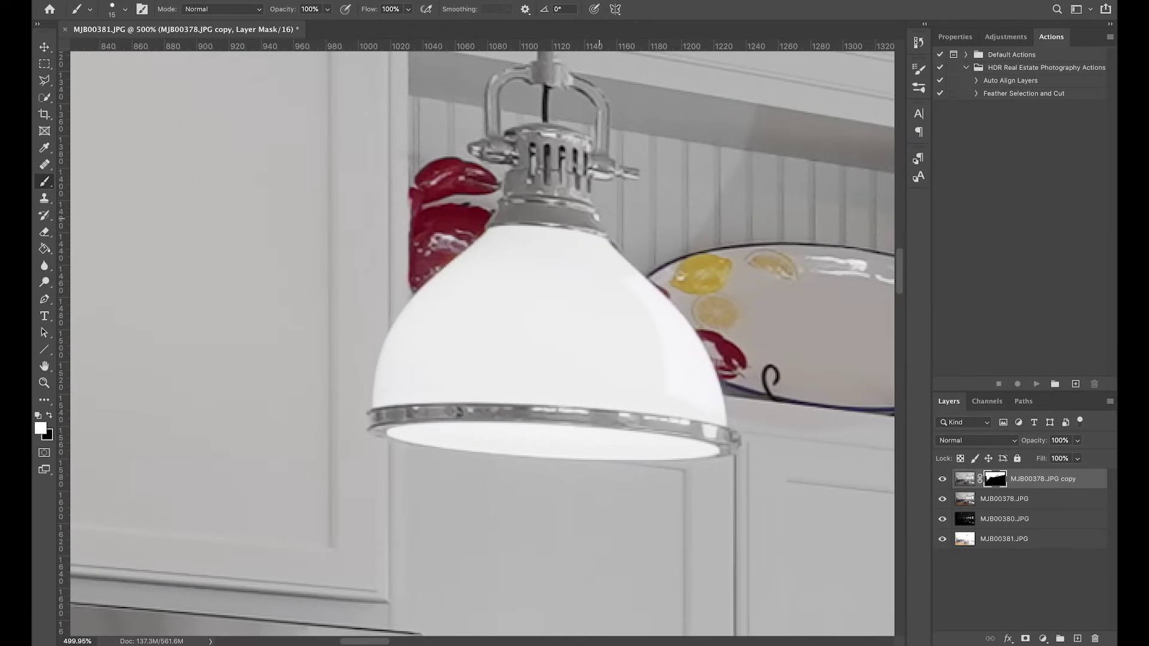
key("bracketright")
key("bracketright")
key("bracketright")
key("bracketright")
key("bracketright")
key("bracketright")
key("bracketright")
key("bracketright")
left_click_drag(686, 524, 581, 440)
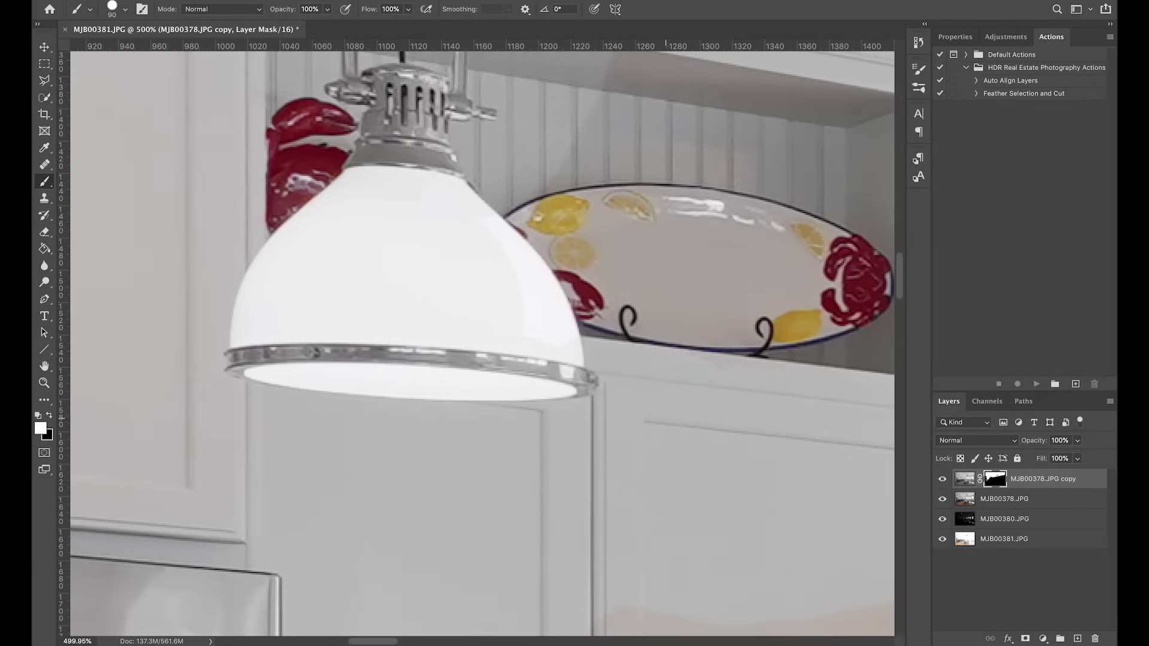
left_click_drag(715, 450, 458, 453)
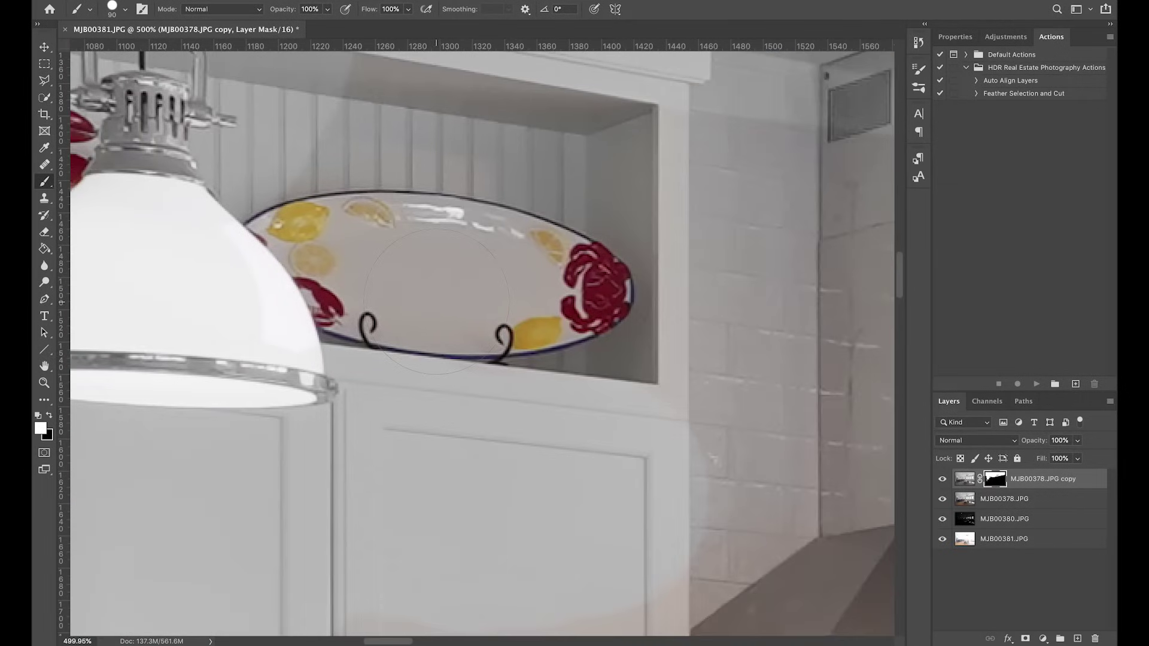
mouse_move(375, 269)
left_mouse_down()
mouse_move(413, 311)
mouse_move(461, 329)
mouse_move(490, 288)
mouse_move(430, 222)
mouse_move(445, 180)
mouse_move(371, 150)
mouse_move(293, 162)
mouse_move(527, 143)
mouse_move(500, 265)
left_mouse_up()
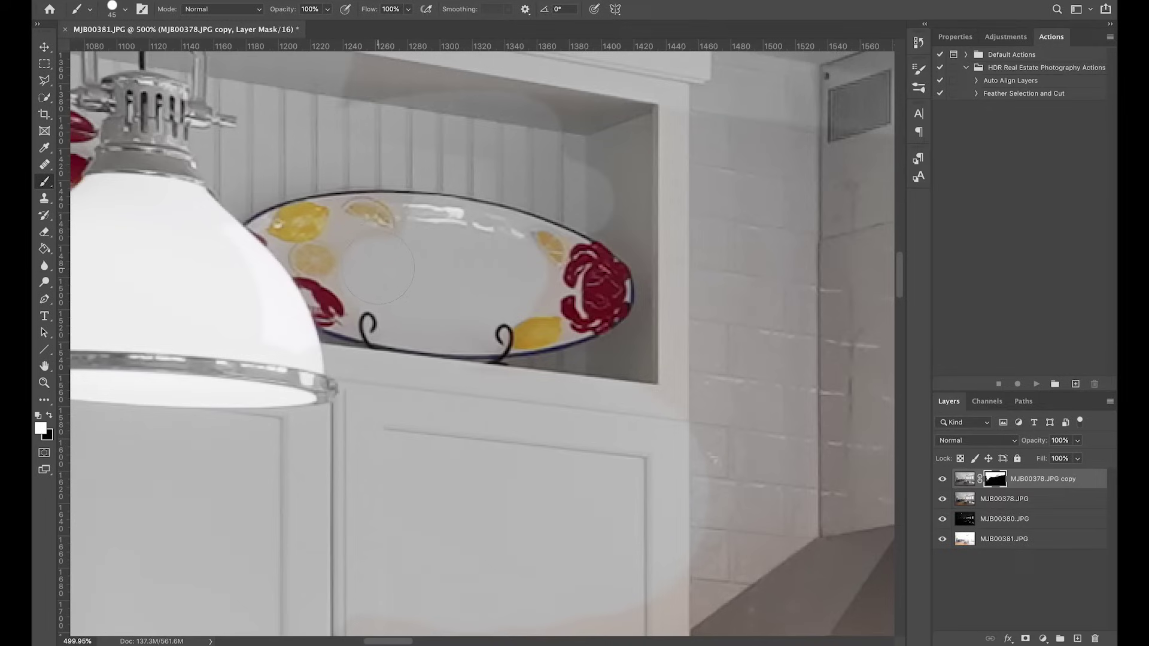
Step: With a size 15 brush, paint white on the mask around the plate's lemons and crabs, leaving the illustrations in colour
mouse_move(339, 236)
left_mouse_down()
mouse_move(392, 240)
mouse_move(407, 227)
mouse_move(404, 202)
mouse_move(379, 179)
left_mouse_up()
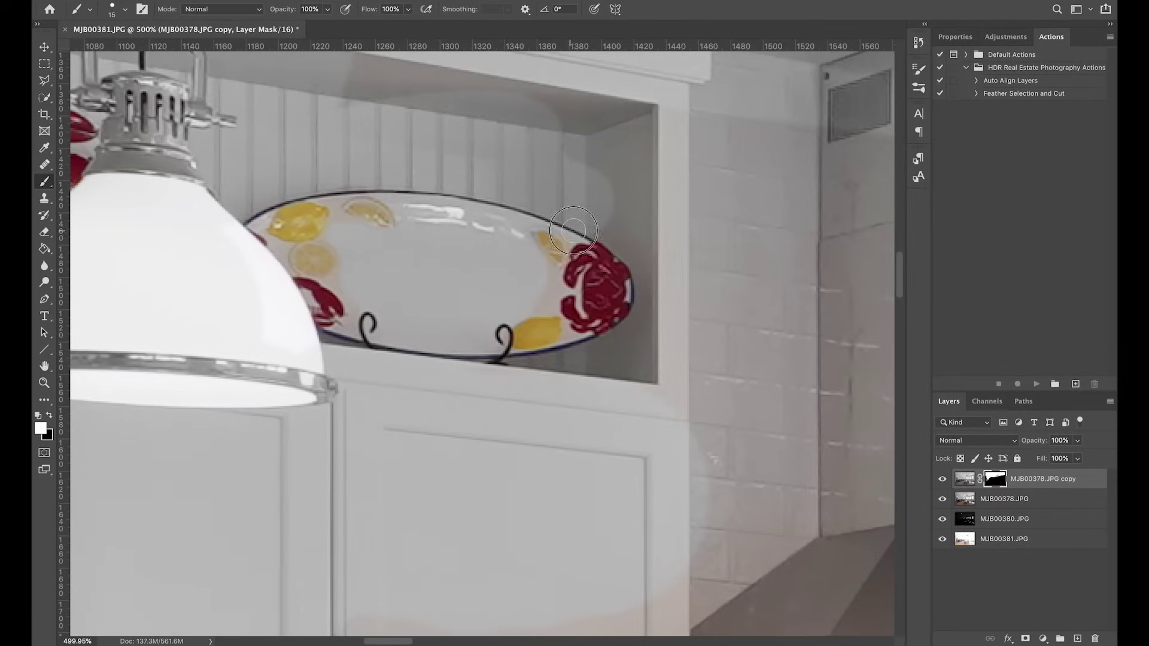
mouse_move(548, 271)
left_mouse_down()
mouse_move(531, 301)
mouse_move(546, 304)
mouse_move(530, 301)
mouse_move(555, 288)
mouse_move(518, 287)
left_mouse_up()
mouse_move(573, 347)
left_mouse_down()
mouse_move(517, 364)
mouse_move(599, 359)
mouse_move(585, 356)
mouse_move(629, 328)
mouse_move(653, 218)
mouse_move(646, 369)
mouse_move(623, 371)
left_mouse_up()
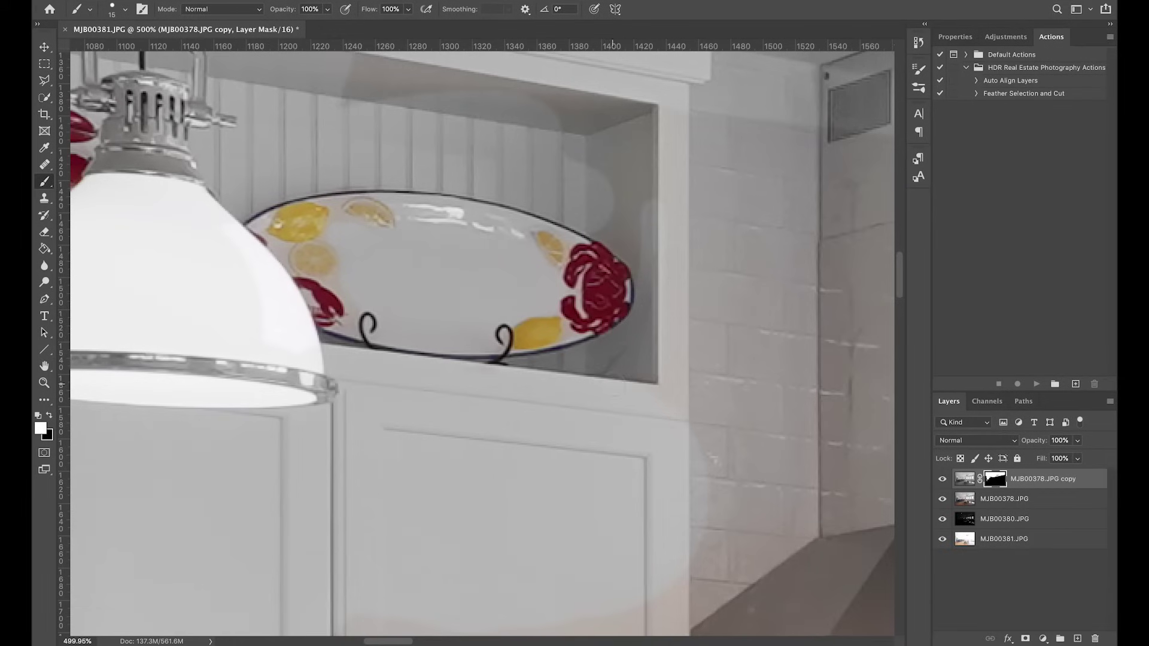
left_click_drag(342, 280, 350, 336)
mouse_move(274, 251)
left_mouse_down()
mouse_move(277, 264)
mouse_move(263, 221)
mouse_move(281, 215)
left_mouse_up()
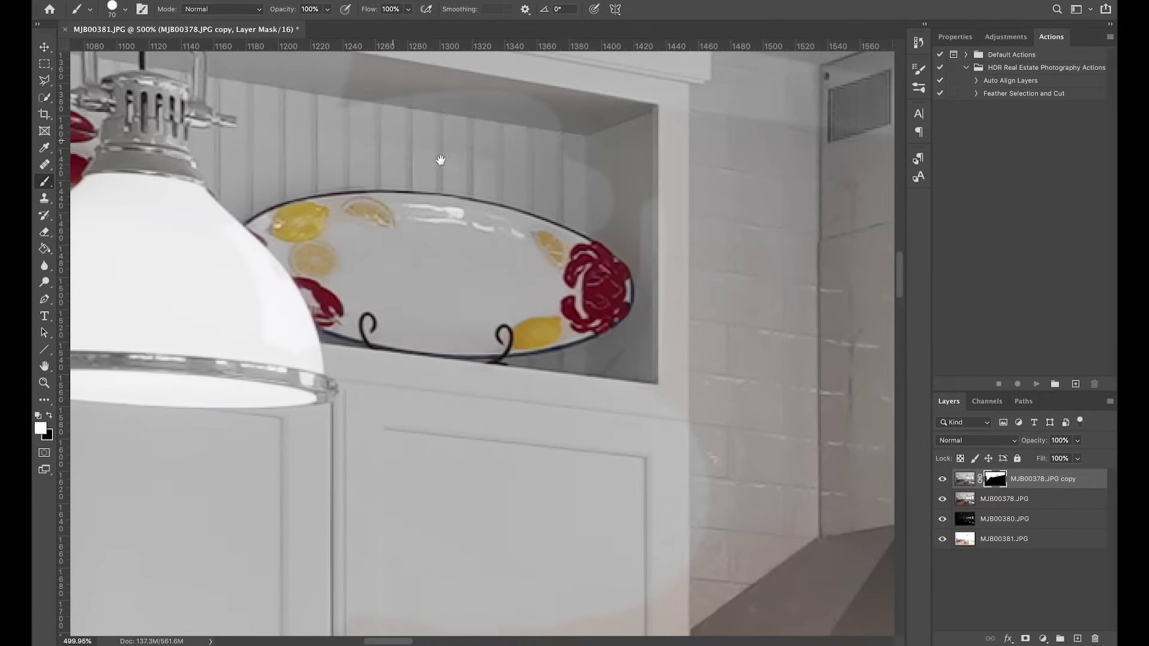
Step: Try broad white mask strokes over the shelf interior and its frame beside the plate, and undo them
left_click_drag(416, 148, 411, 244)
left_click_drag(537, 218, 630, 446)
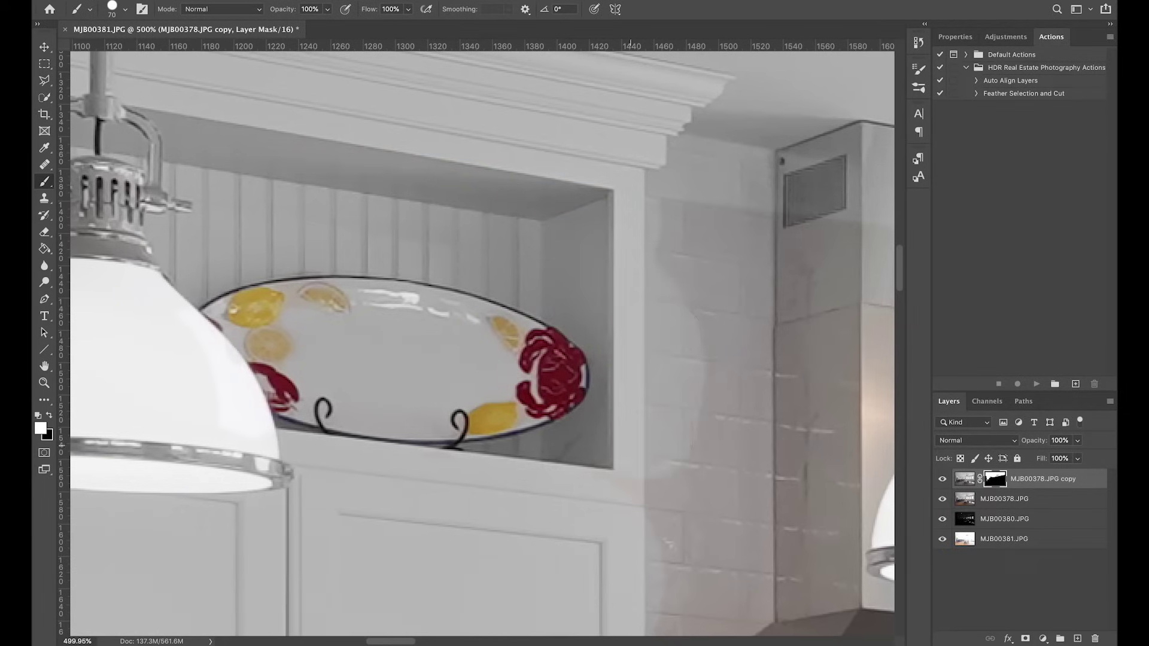
mouse_move(666, 574)
left_mouse_down()
mouse_move(718, 275)
mouse_move(544, 371)
left_mouse_up()
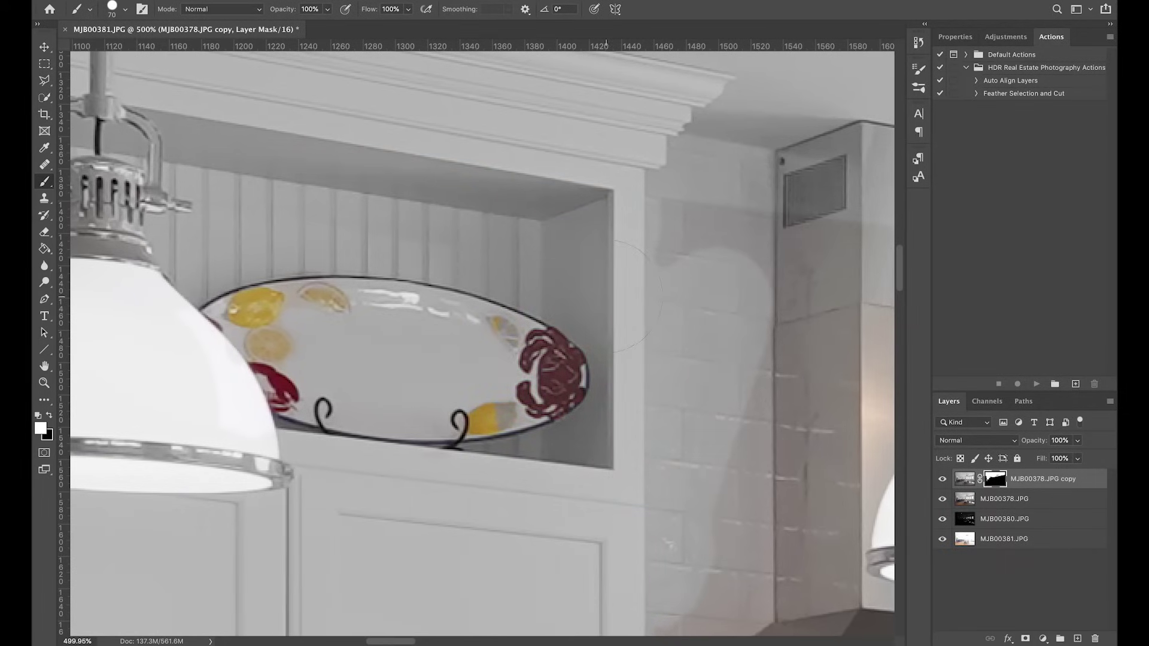
key("ctrl+z")
key("ctrl+z")
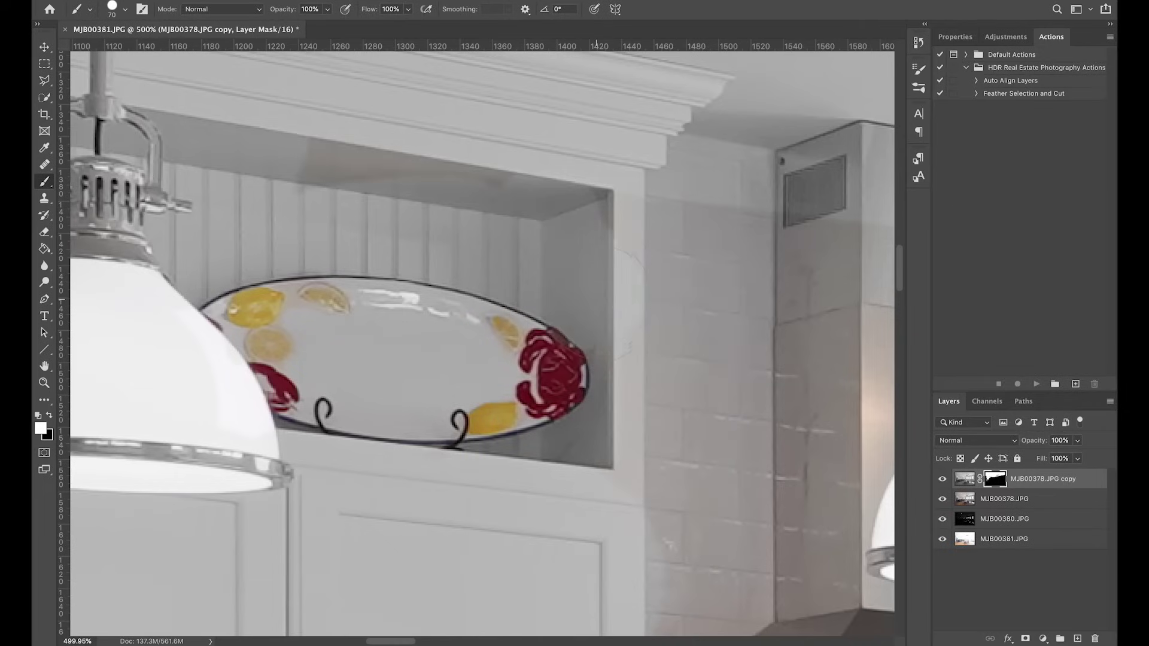
Step: Paint white on the mask over the remaining colour cast inside the shelf and on its frame beside the plate
left_click_drag(629, 296, 586, 224)
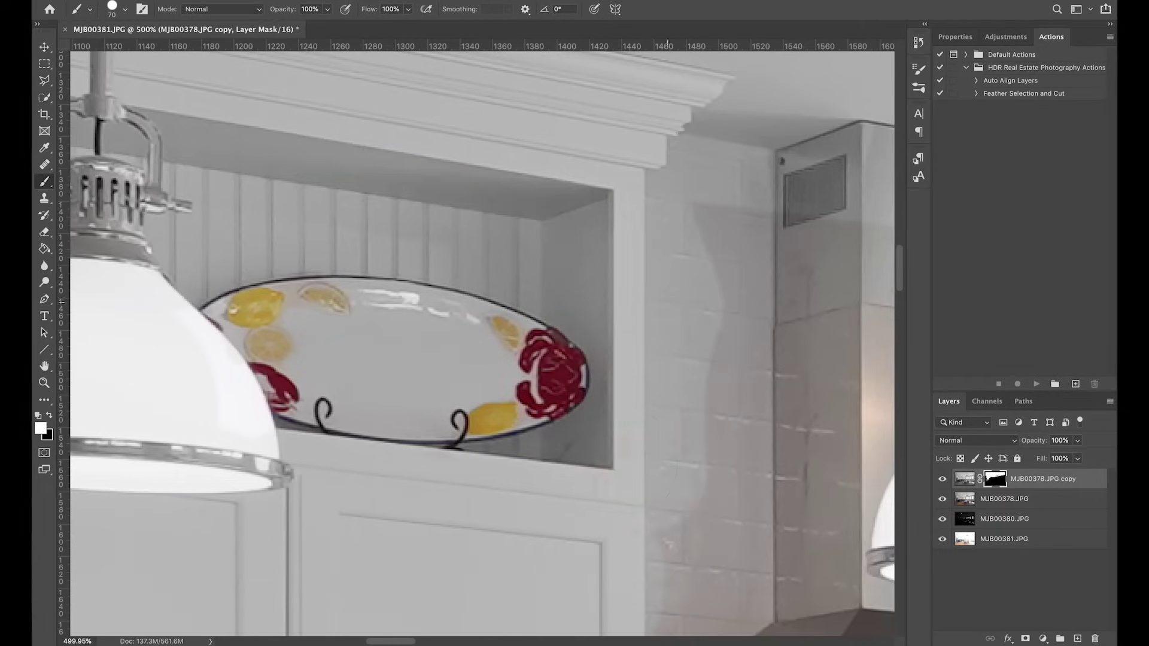
scroll(590, 461, "right", 5)
key("ctrl+shift+bracketleft")
key("ctrl+bracketright")
key("ctrl+shift+bracketright")
scroll(590, 461, "down", 6)
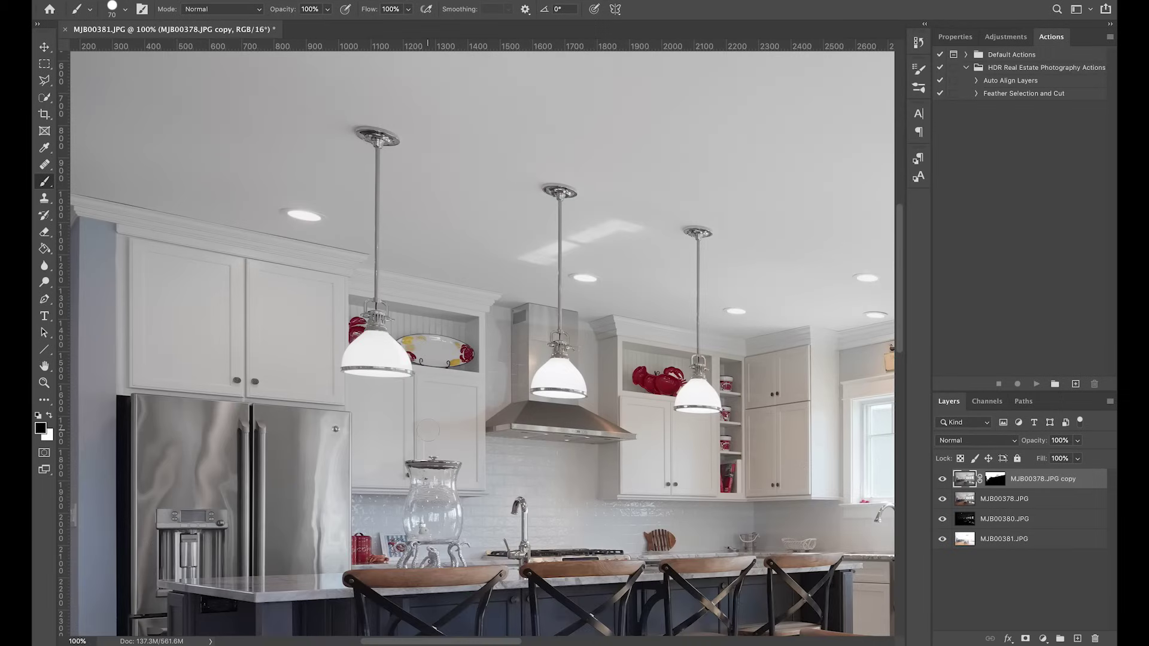
Step: Enlarge the brush to size 125, target the layer mask and paint white over the range hood area and adjoining wall
key("bracketright")
key("bracketright")
key("bracketright")
key("bracketright")
left_click_drag(410, 440, 431, 431)
key("ctrl+z")
key("ctrl+backslash")
key("x")
mouse_move(506, 333)
left_mouse_down()
mouse_move(544, 344)
mouse_move(541, 389)
mouse_move(576, 394)
mouse_move(566, 336)
mouse_move(579, 339)
mouse_move(596, 375)
mouse_move(577, 407)
mouse_move(599, 396)
mouse_move(521, 434)
mouse_move(572, 419)
mouse_move(530, 368)
mouse_move(527, 498)
mouse_move(545, 460)
mouse_move(548, 508)
mouse_move(520, 514)
mouse_move(577, 503)
mouse_move(513, 484)
mouse_move(555, 499)
mouse_move(494, 514)
mouse_move(502, 456)
mouse_move(491, 510)
left_mouse_up()
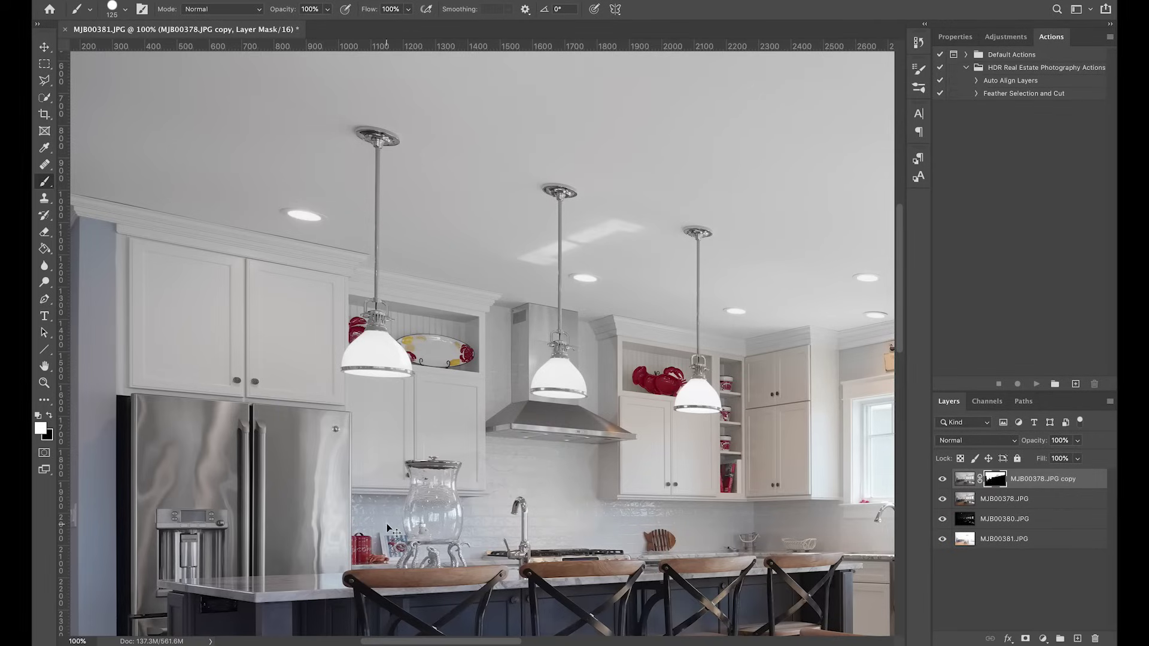
Step: Paint white on the mask over the cabinet and backsplash around the glass dispenser, using brush size 35 for detail
key("ctrl+plus")
key("ctrl+plus")
scroll(372, 513, "down", 10)
scroll(372, 513, "left", 3)
mouse_move(453, 272)
left_mouse_down()
mouse_move(472, 345)
mouse_move(583, 465)
left_mouse_up()
mouse_move(705, 341)
left_mouse_down()
mouse_move(569, 251)
mouse_move(425, 323)
left_mouse_up()
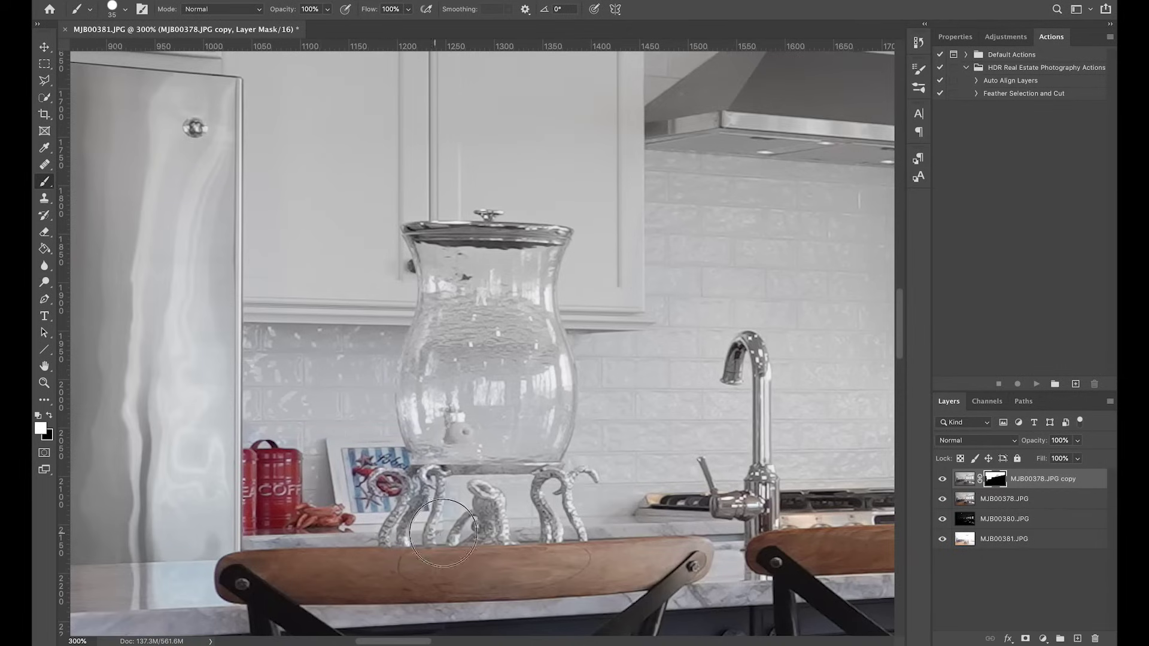
Step: Set the brush to size 70 and paint white on the mask over the hood's far end, the cabinet side and the tiles
scroll(296, 419, "right", 10)
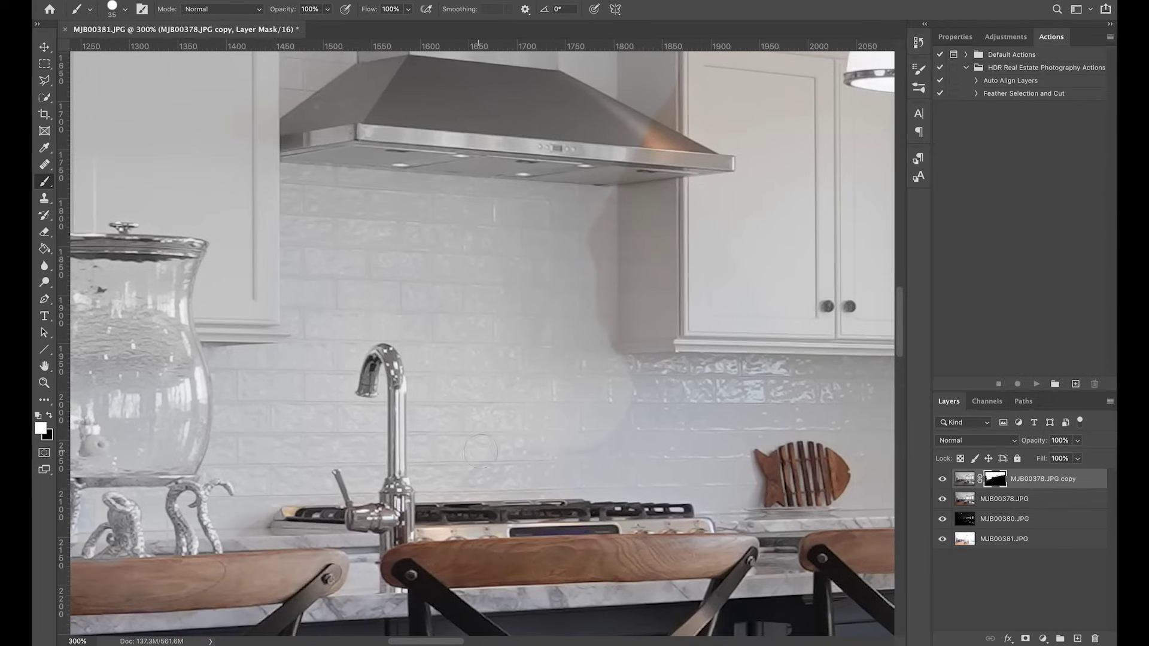
key("z")
key("x")
key("b")
key("x")
key("bracketright")
mouse_move(598, 239)
left_mouse_down()
mouse_move(676, 335)
mouse_move(694, 466)
mouse_move(778, 359)
left_mouse_up()
mouse_move(636, 289)
left_mouse_down()
mouse_move(445, 289)
mouse_move(320, 322)
left_mouse_up()
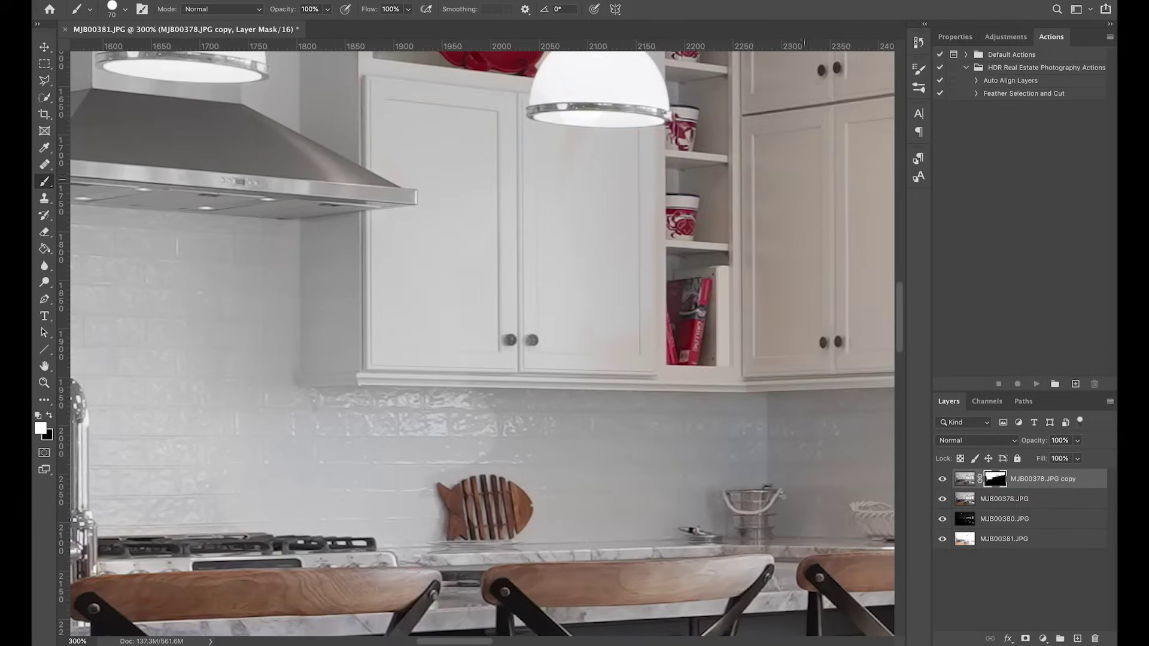
Step: Paint white on the mask over the lower corner cabinet doors and the lower edge of the adjacent cabinet
left_click_drag(820, 240, 644, 246)
left_click_drag(639, 144, 626, 279)
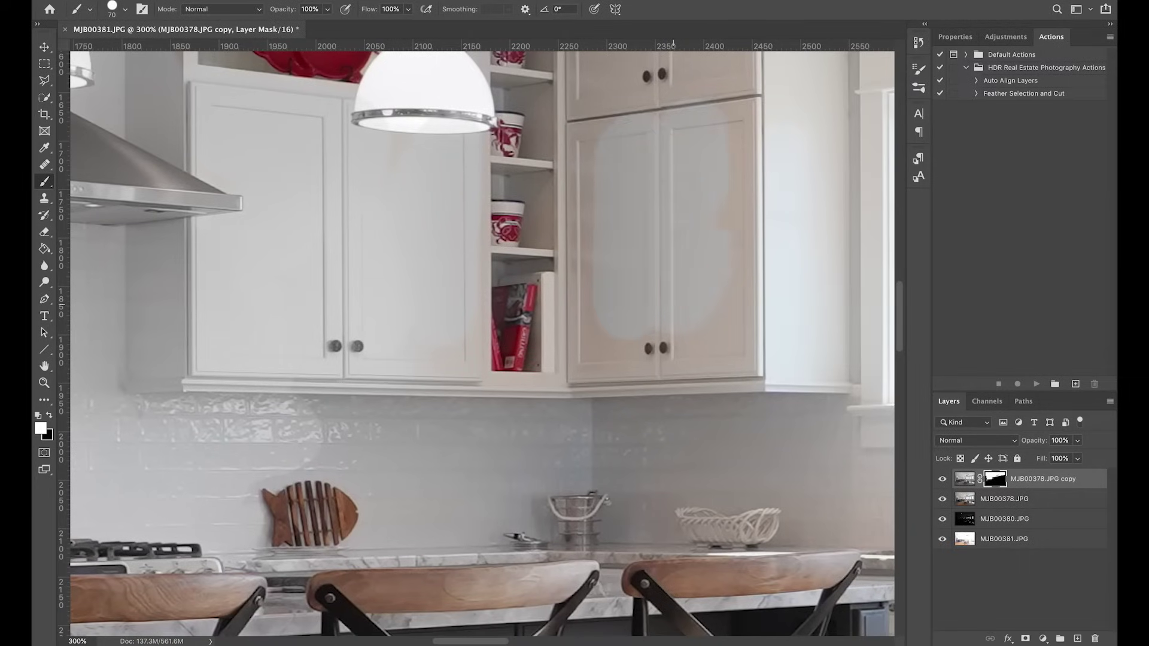
mouse_move(715, 293)
left_mouse_down()
mouse_move(583, 389)
mouse_move(595, 96)
left_mouse_up()
left_click_drag(470, 378, 450, 339)
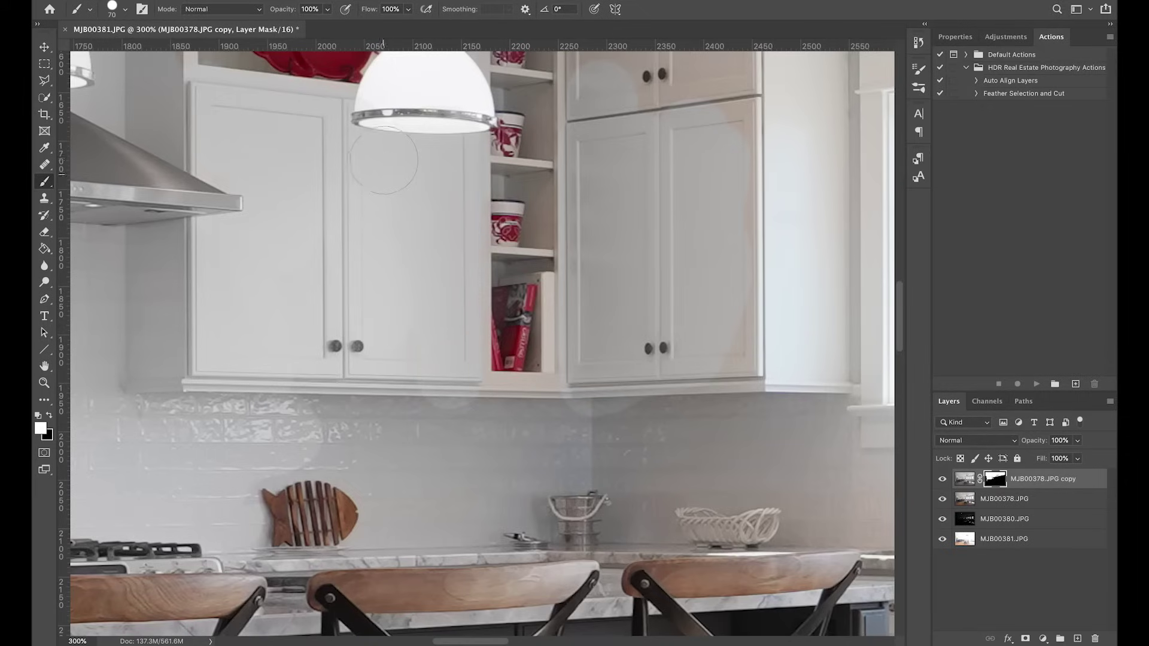
Step: With a size 30 brush, paint white on the mask around the red crab decoration and the pots on the open shelves
scroll(354, 297, "up", 5)
mouse_move(419, 250)
left_mouse_down()
mouse_move(412, 186)
mouse_move(424, 254)
mouse_move(426, 193)
mouse_move(266, 109)
left_mouse_up()
scroll(293, 108, "up", 5)
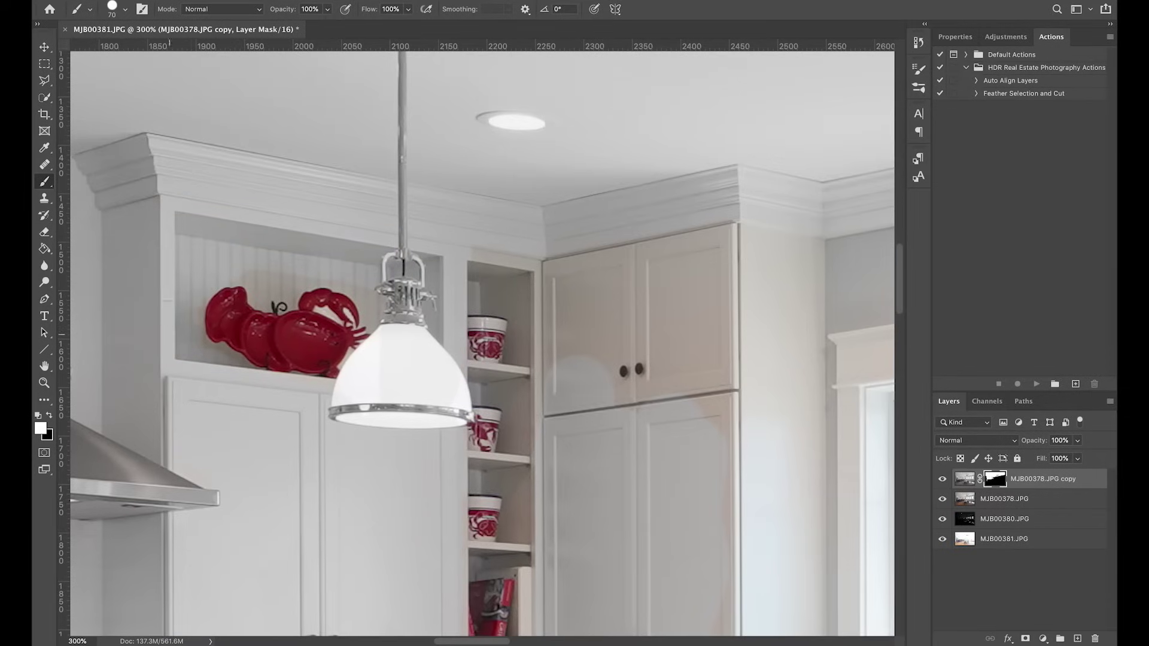
key("bracketleft")
key("bracketleft")
mouse_move(486, 386)
left_mouse_down()
mouse_move(517, 410)
mouse_move(517, 455)
mouse_move(533, 408)
mouse_move(519, 361)
mouse_move(523, 303)
mouse_move(504, 283)
mouse_move(497, 297)
mouse_move(478, 297)
mouse_move(515, 263)
left_mouse_up()
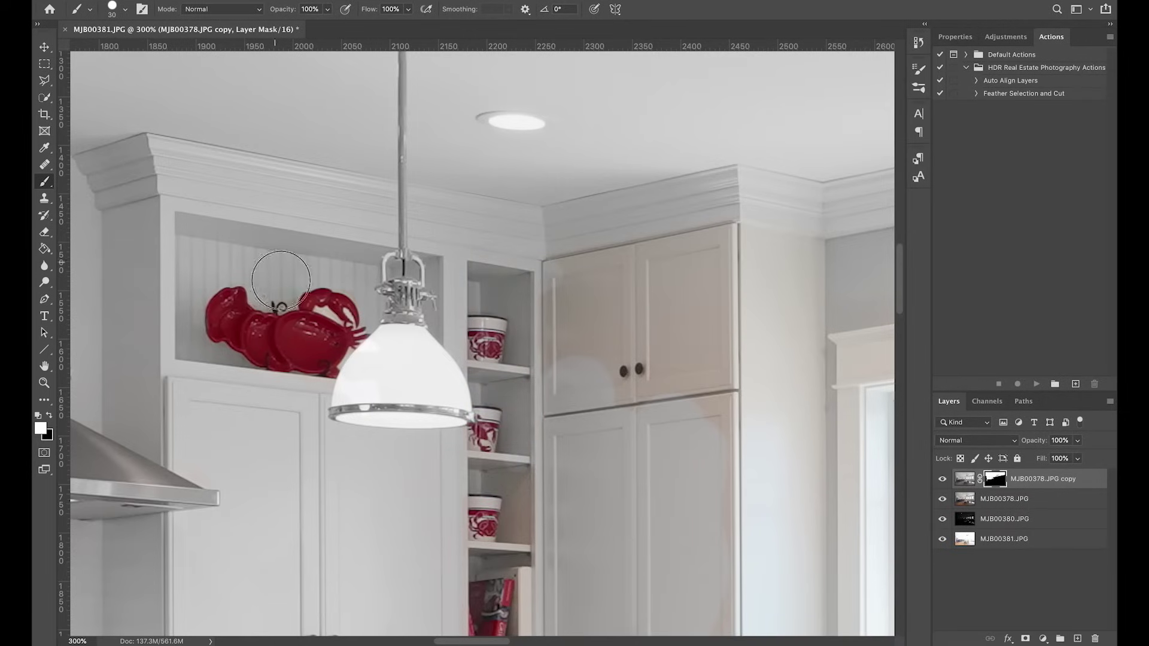
Step: Paint white on the mask along the cabinets' bottom edge and around the books and pots on the lower shelves
scroll(457, 553, "down", 5)
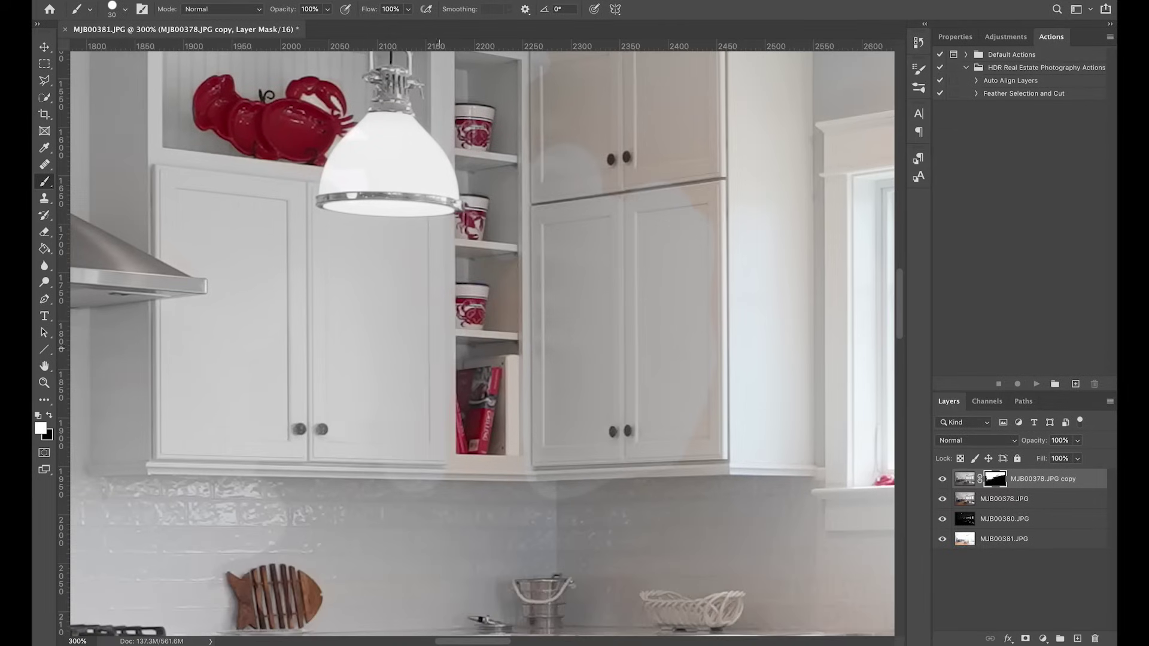
mouse_move(278, 488)
left_mouse_down()
mouse_move(371, 515)
mouse_move(341, 551)
mouse_move(398, 553)
mouse_move(521, 487)
left_mouse_up()
left_click_drag(532, 359, 507, 263)
Step: Enlarge the brush to size 70 and paint white on the mask over the corner cabinet's upper doors and side panel
scroll(472, 266, "up", 5)
scroll(472, 265, "right", 4)
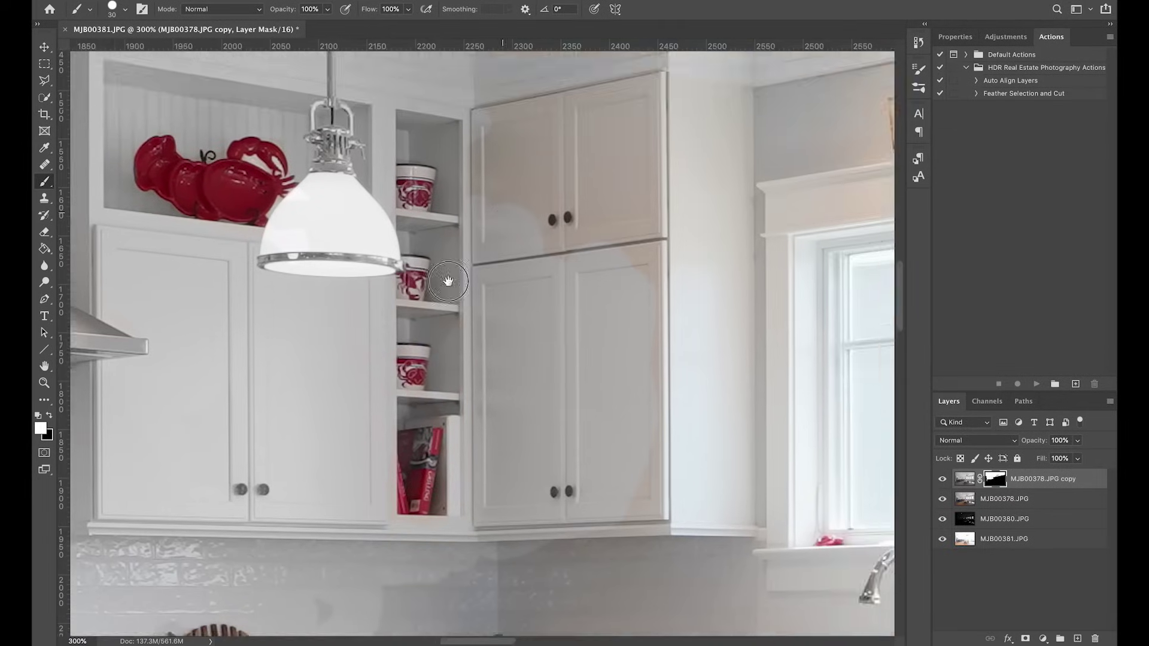
key("]")
key("]")
key("]")
key("]")
mouse_move(438, 291)
left_mouse_down()
mouse_move(539, 257)
mouse_move(643, 192)
left_mouse_up()
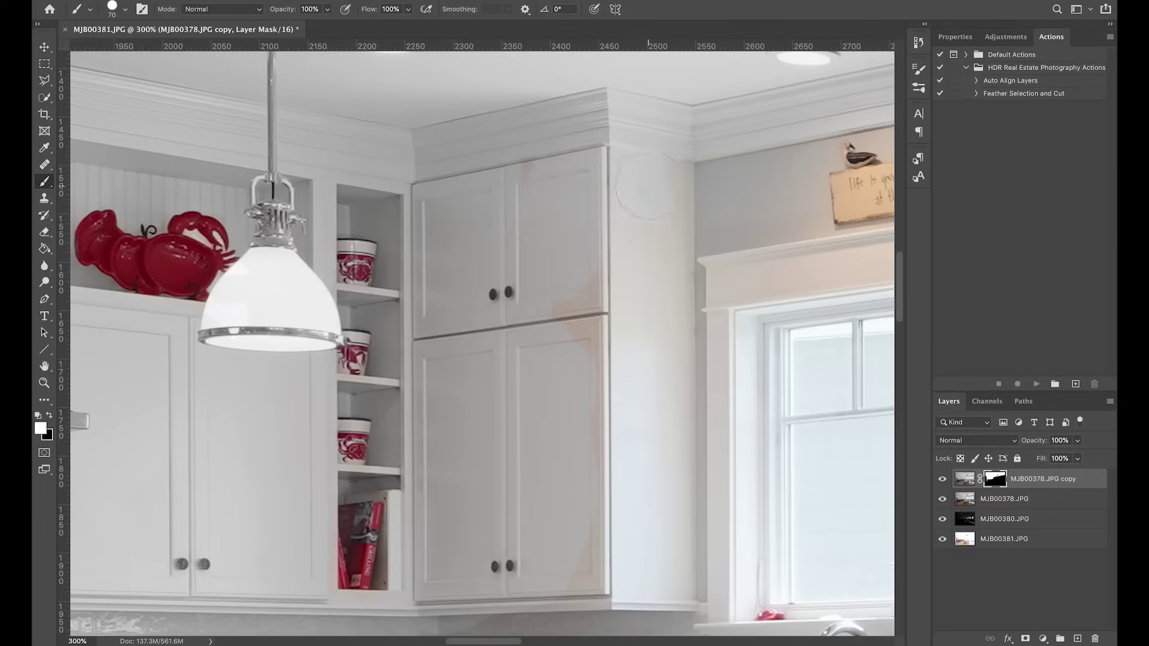
mouse_move(635, 558)
left_mouse_down()
mouse_move(626, 412)
mouse_move(601, 332)
left_mouse_up()
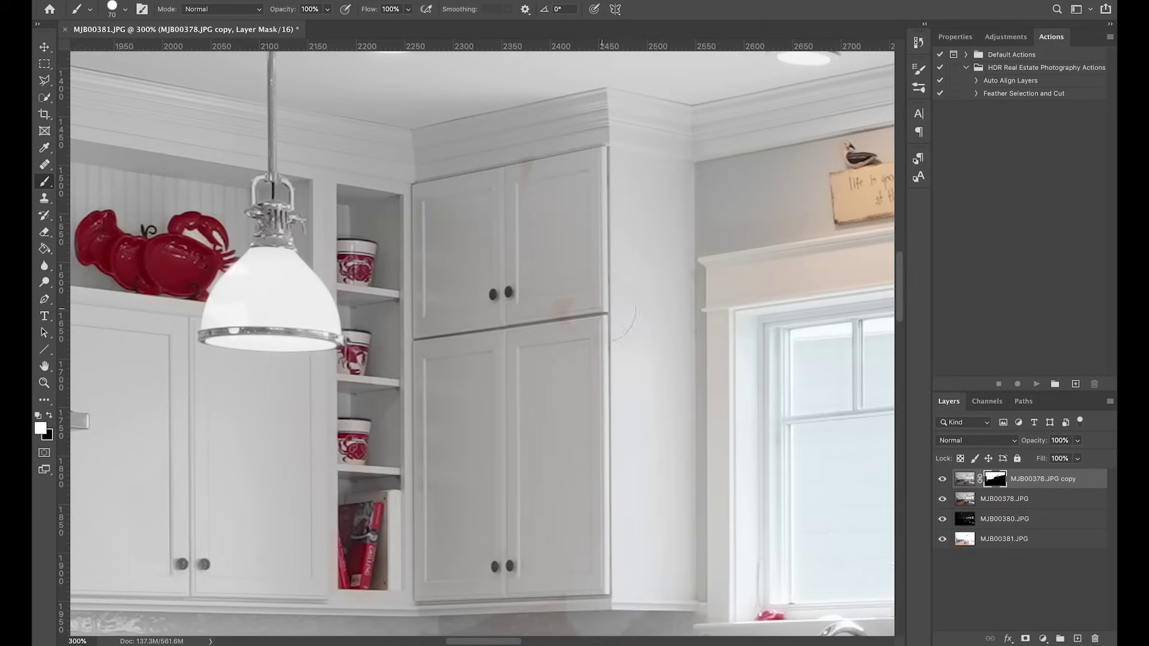
Step: Refine the mask with a smaller brush around the wooden fish and remove the cast from the backsplash behind the bucket and basket
scroll(460, 200, "down", 5)
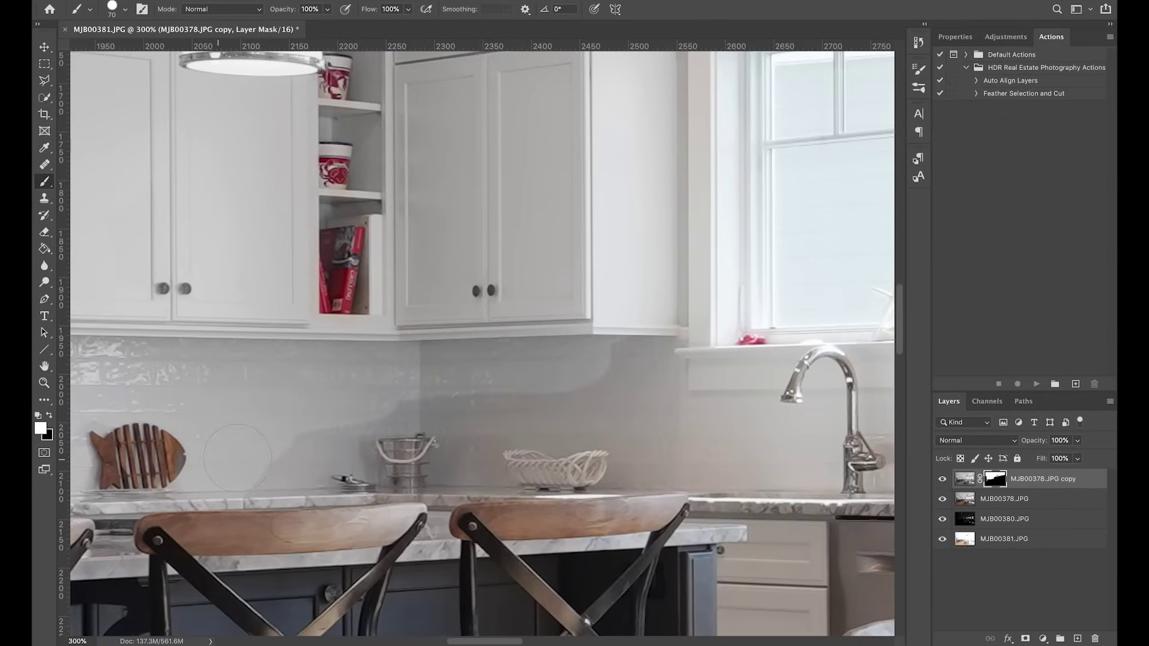
key("x")
key("bracketleft")
key("bracketleft")
key("bracketleft")
key("bracketleft")
key("bracketleft")
key("bracketleft")
key("bracketleft")
mouse_move(144, 475)
left_mouse_down()
mouse_move(177, 453)
mouse_move(170, 464)
left_mouse_up()
mouse_move(297, 440)
left_mouse_down()
mouse_move(241, 393)
mouse_move(317, 413)
mouse_move(407, 365)
mouse_move(390, 417)
mouse_move(580, 317)
mouse_move(604, 323)
left_mouse_up()
Step: With a size 80 brush, paint white on the mask over the kitchen window's side trim, its sill and the tiles behind the faucet
key("x")
left_click_drag(600, 75, 490, 261)
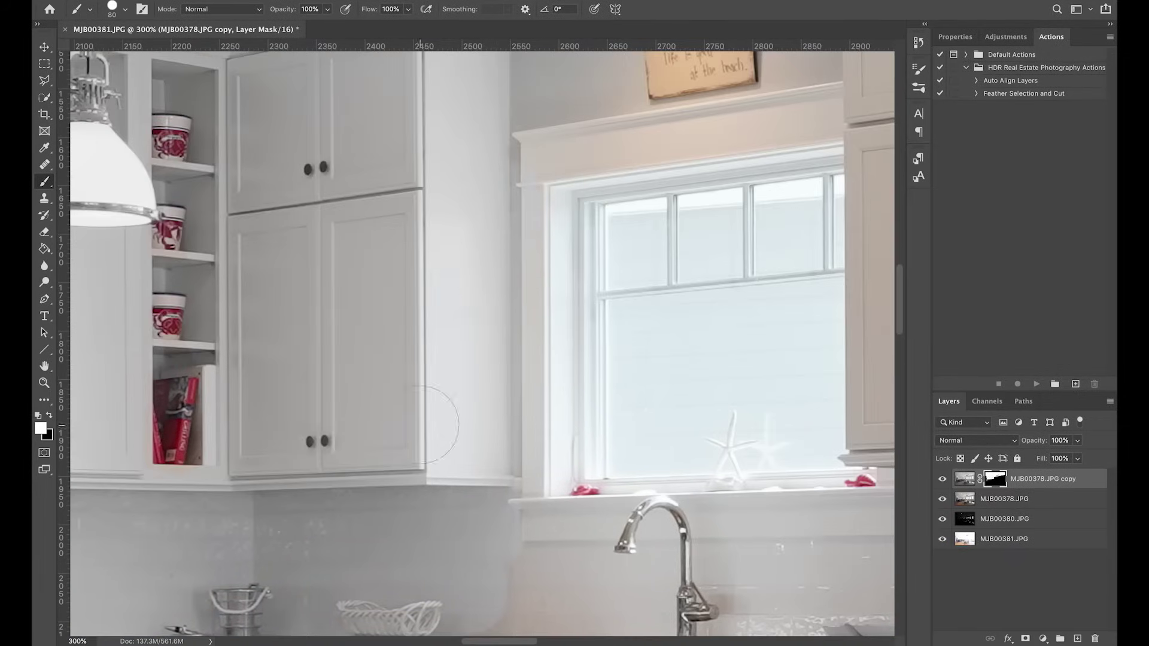
scroll(437, 400, "down", 3)
scroll(437, 400, "right", 1)
mouse_move(552, 458)
left_mouse_down()
mouse_move(664, 473)
mouse_move(838, 461)
mouse_move(589, 368)
left_mouse_up()
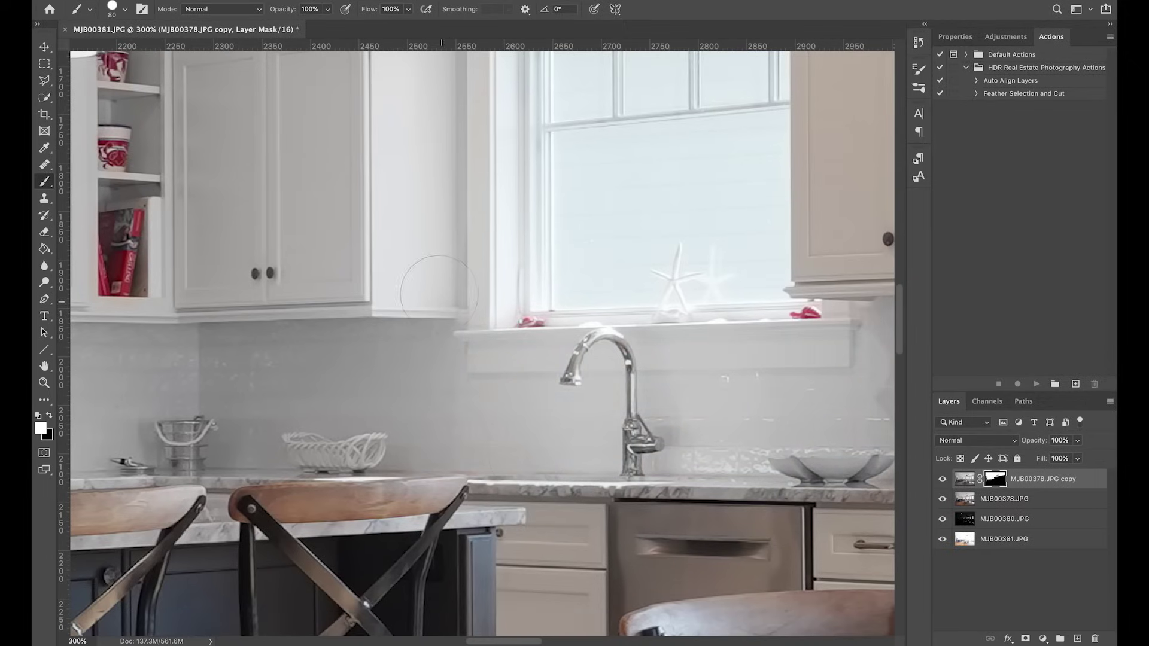
Step: Paint white on the mask over the backsplash beneath the cabinet between the sink window and the lobster decoration
scroll(405, 397, "right", 3)
mouse_move(688, 287)
left_mouse_down()
mouse_move(718, 359)
mouse_move(700, 455)
mouse_move(757, 419)
mouse_move(736, 254)
mouse_move(688, 209)
left_mouse_up()
scroll(698, 257, "right", 3)
scroll(698, 257, "down", 1)
left_click_drag(688, 284, 644, 266)
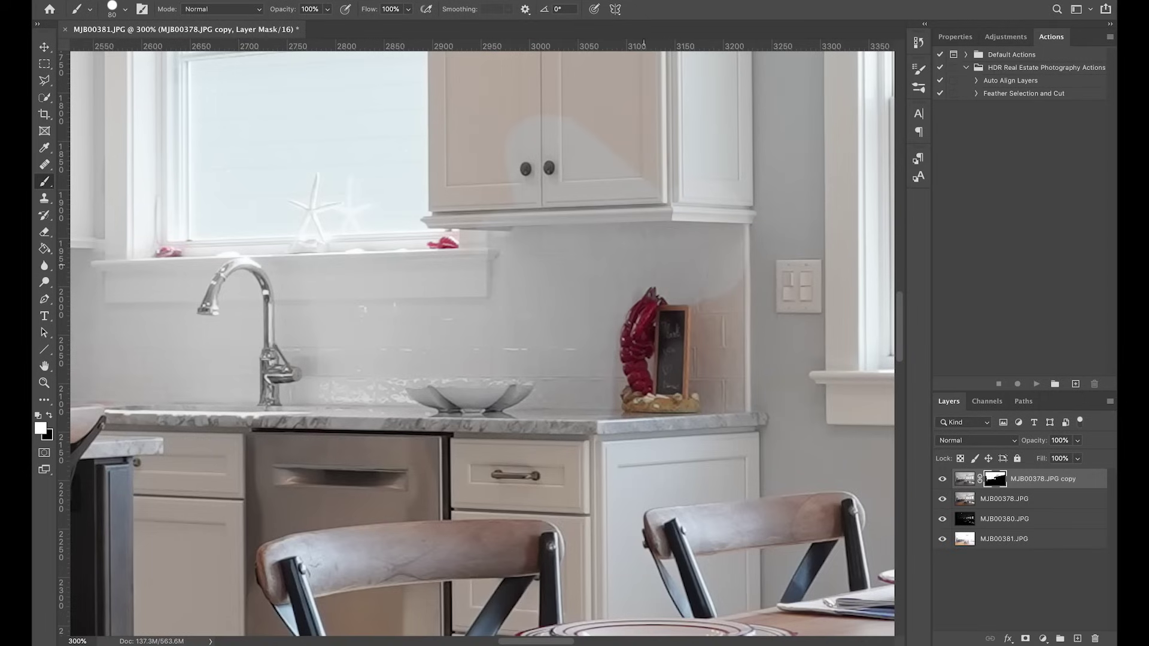
Step: Reduce the brush to size 30 and paint white on the mask over the tiles around the lobster decoration and chalkboard
key("bracketleft")
key("x")
key("bracketleft")
key("x")
mouse_move(693, 379)
left_mouse_down()
mouse_move(713, 304)
mouse_move(733, 413)
mouse_move(715, 407)
mouse_move(714, 354)
left_mouse_up()
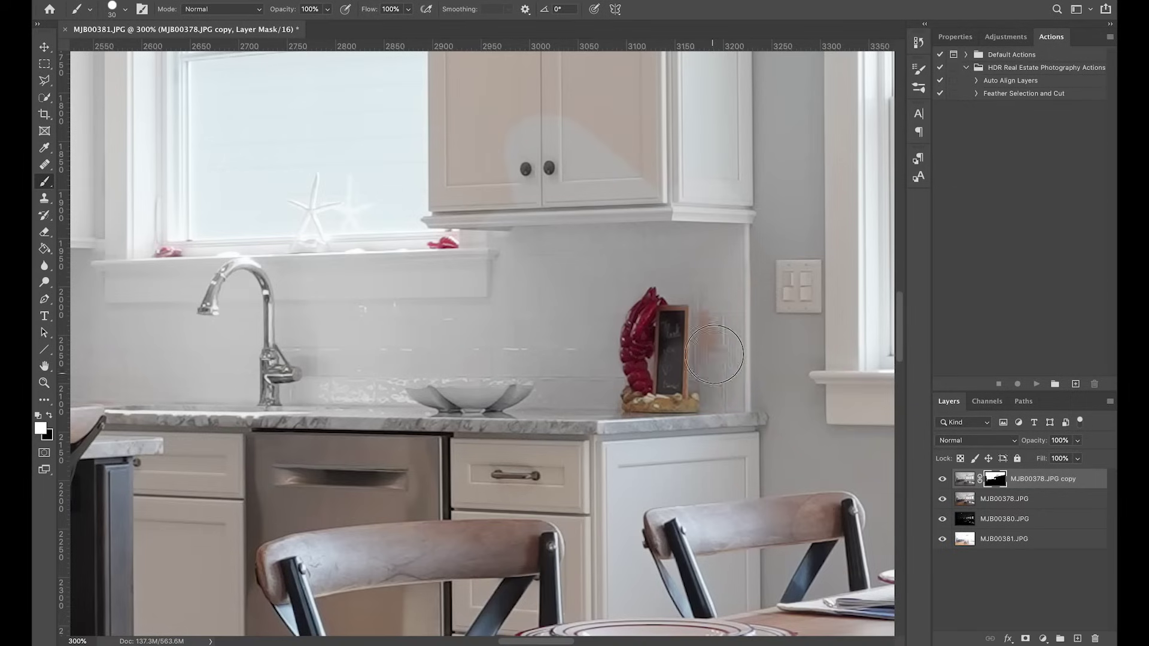
Step: With a size 80 brush, paint white on the mask over the upper and lower doors of the tall cabinet beside the window
scroll(713, 355, "up", 5)
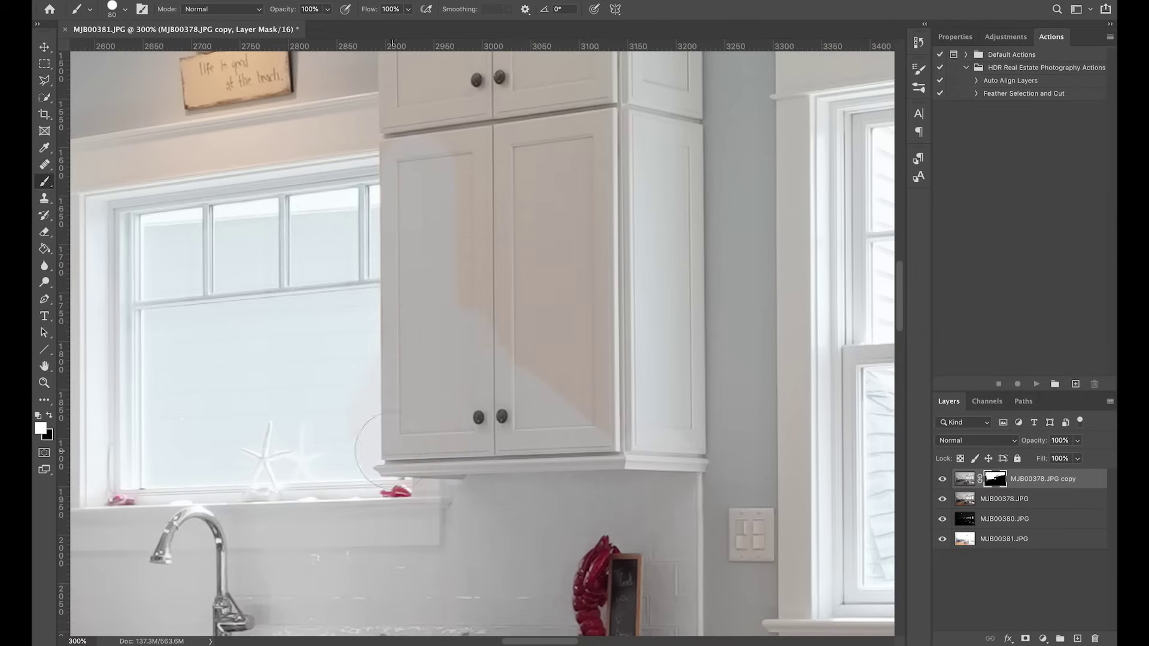
scroll(667, 432, "up", 5)
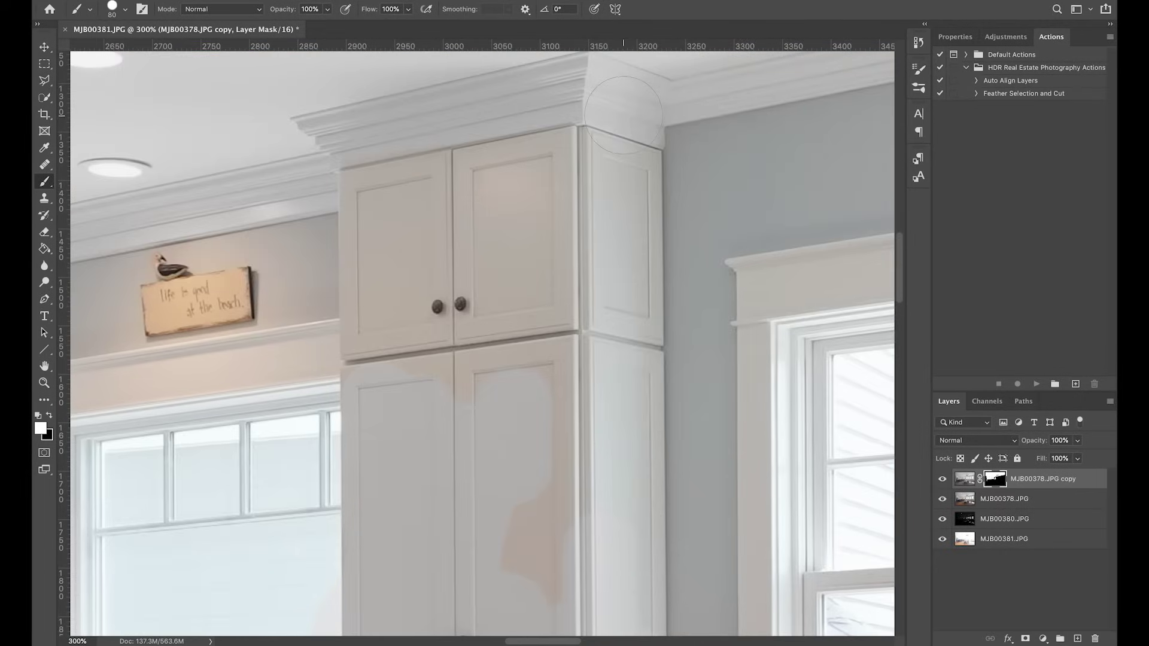
scroll(605, 483, "down", 3)
scroll(608, 277, "up", 4)
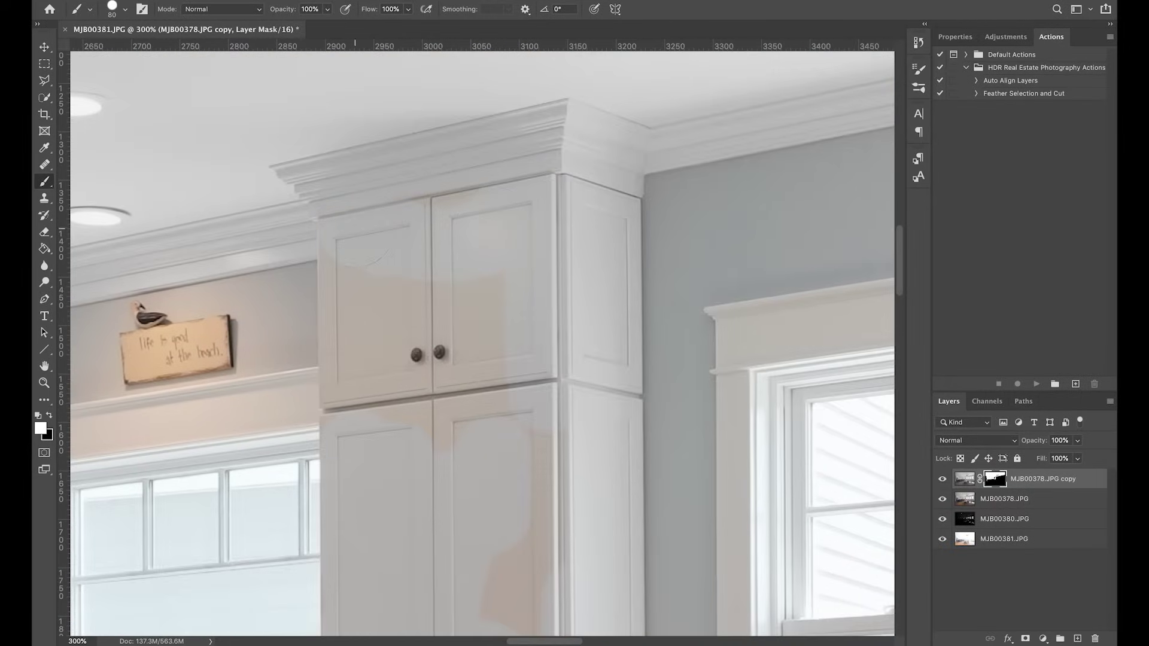
scroll(354, 463, "down", 3)
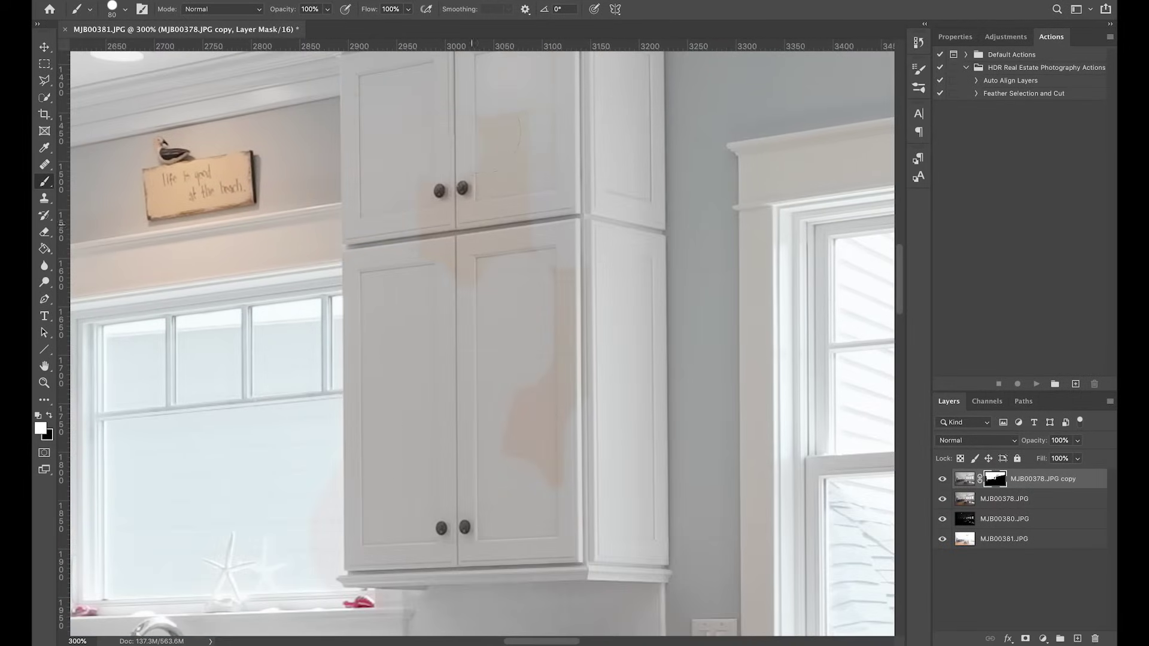
left_click_drag(311, 398, 432, 330)
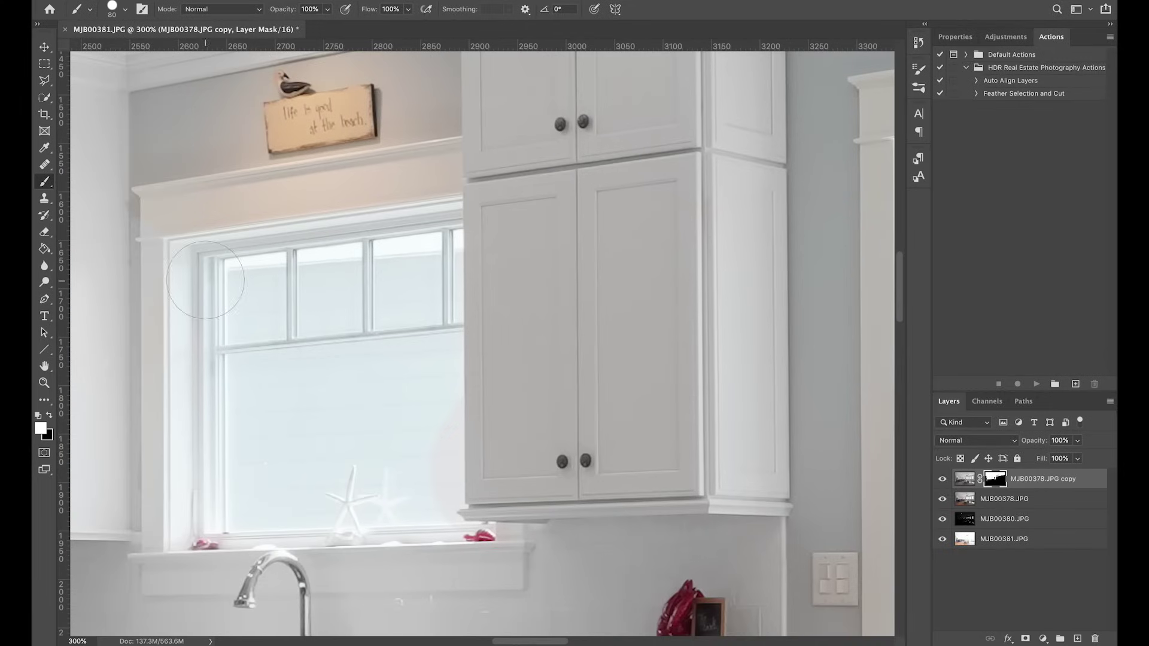
Step: Outline the kitchen window and its trim with the Polygonal Lasso, fill the selection with white on the mask and deselect
key("l")
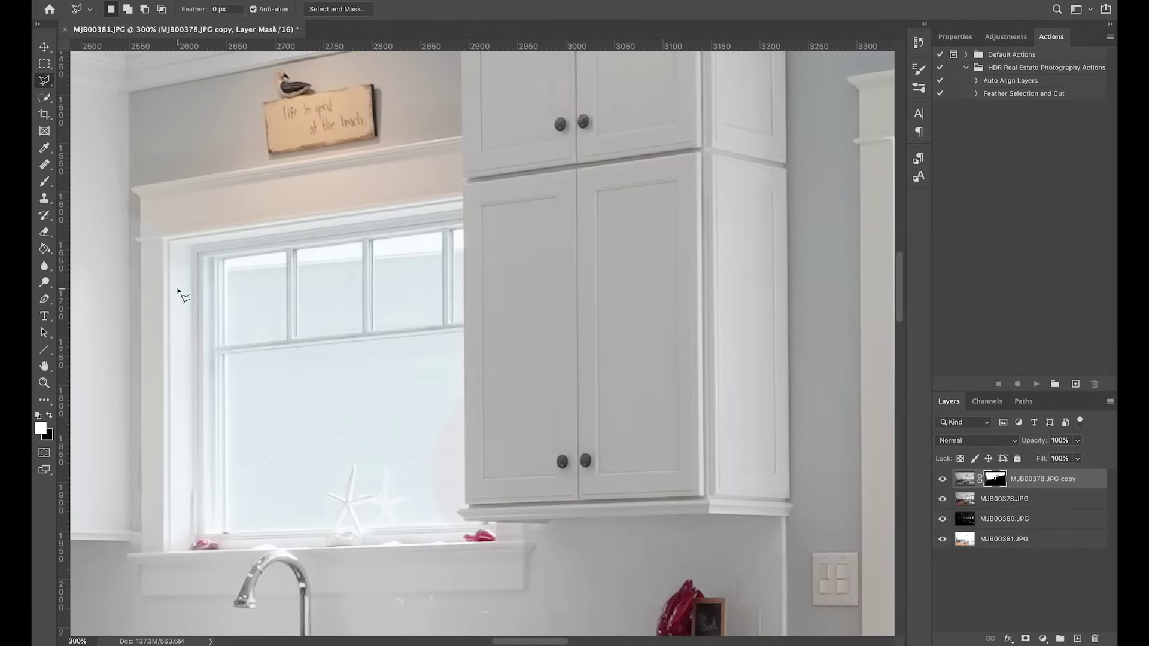
left_click(139, 188)
left_click(142, 594)
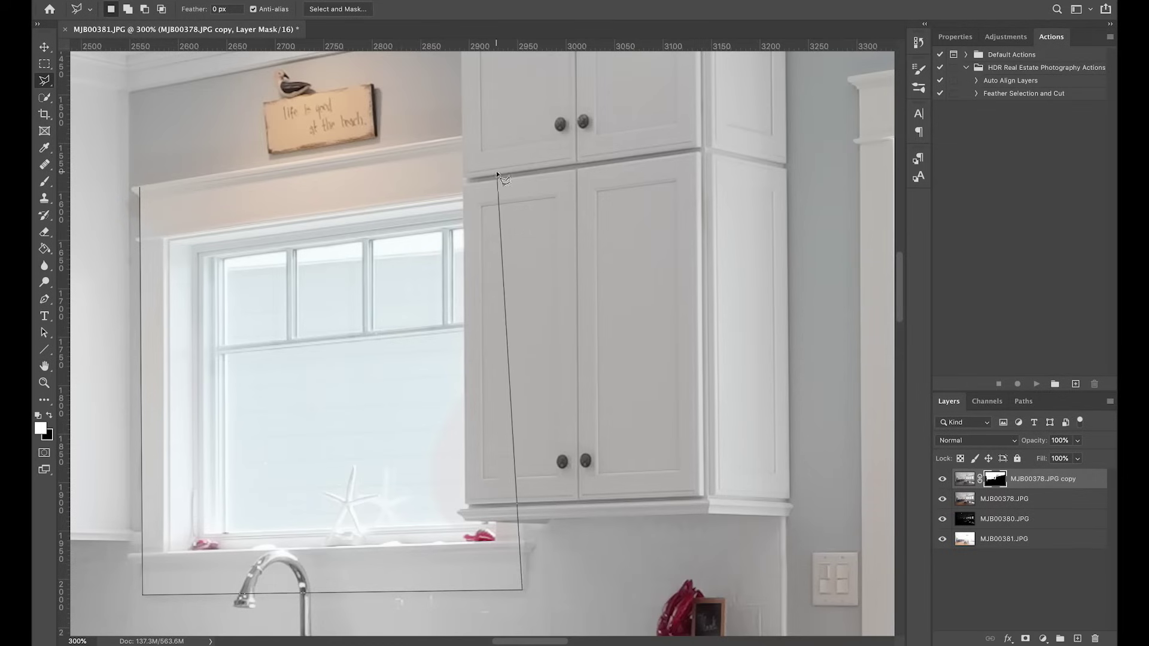
left_click(498, 132)
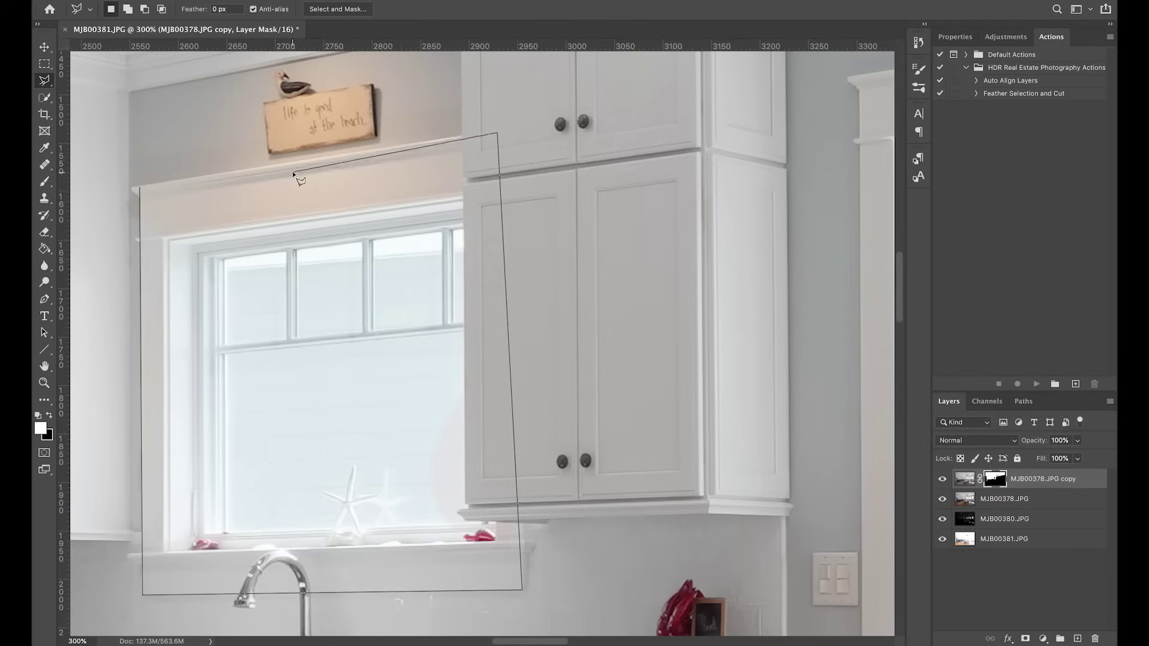
left_click(140, 187)
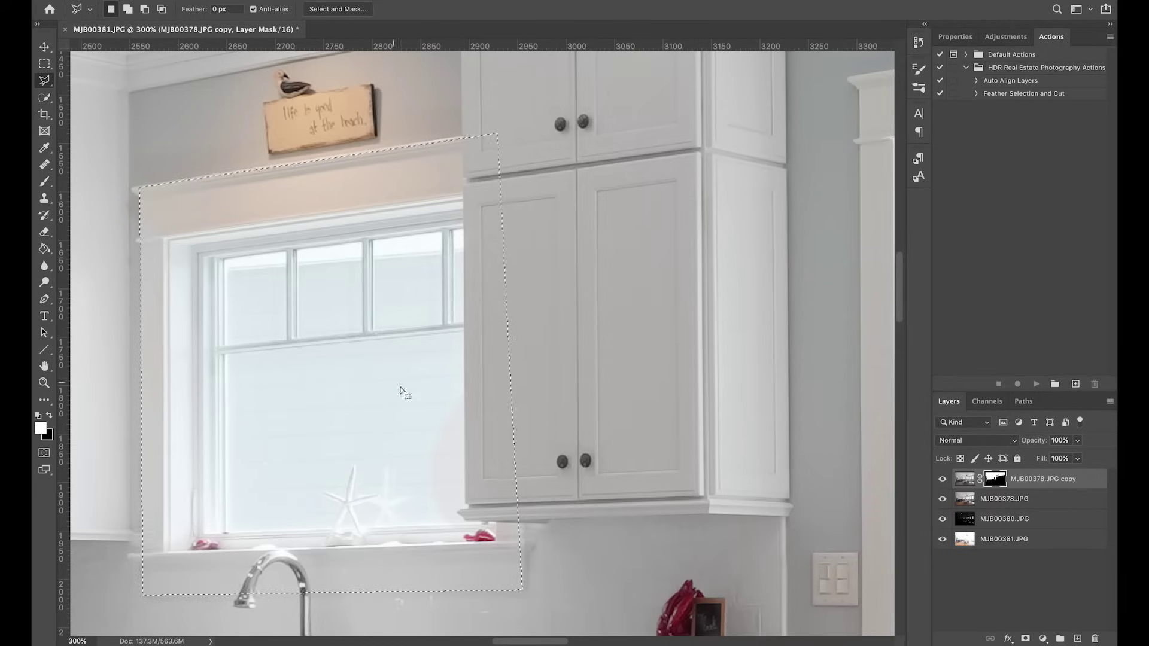
key("x")
key("alt+BackSpace")
key("ctrl+d")
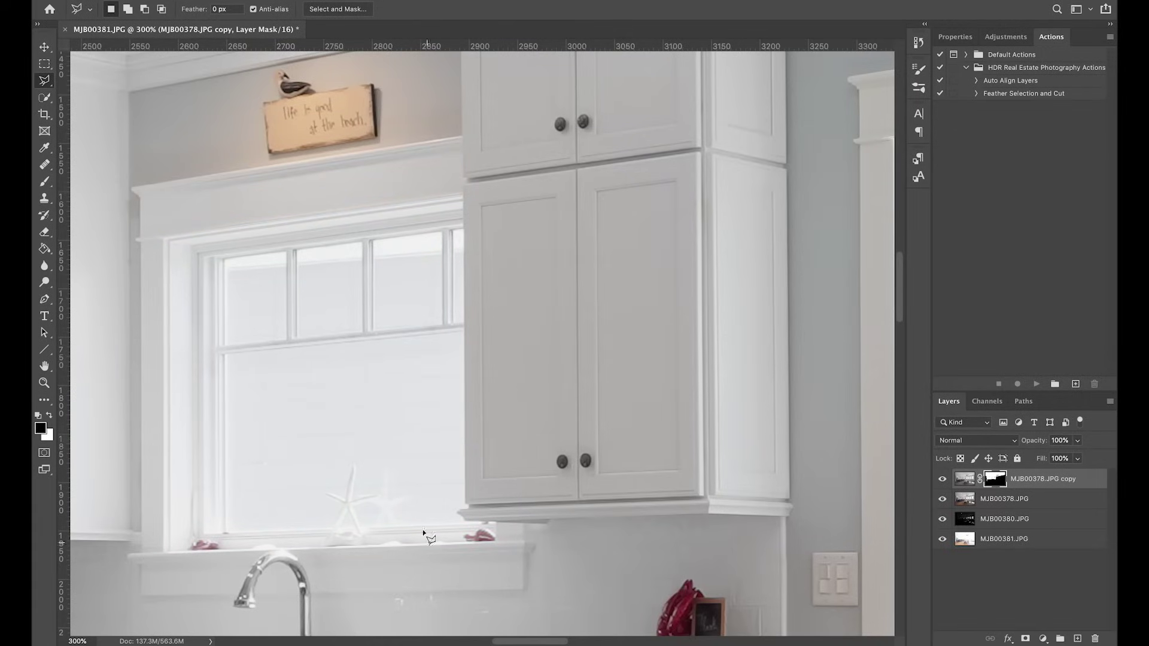
Step: Set the brush to size 200 and 6% flow, and softly paint white on the mask over the beach sign and surrounding wall
left_click_drag(423, 236, 428, 400)
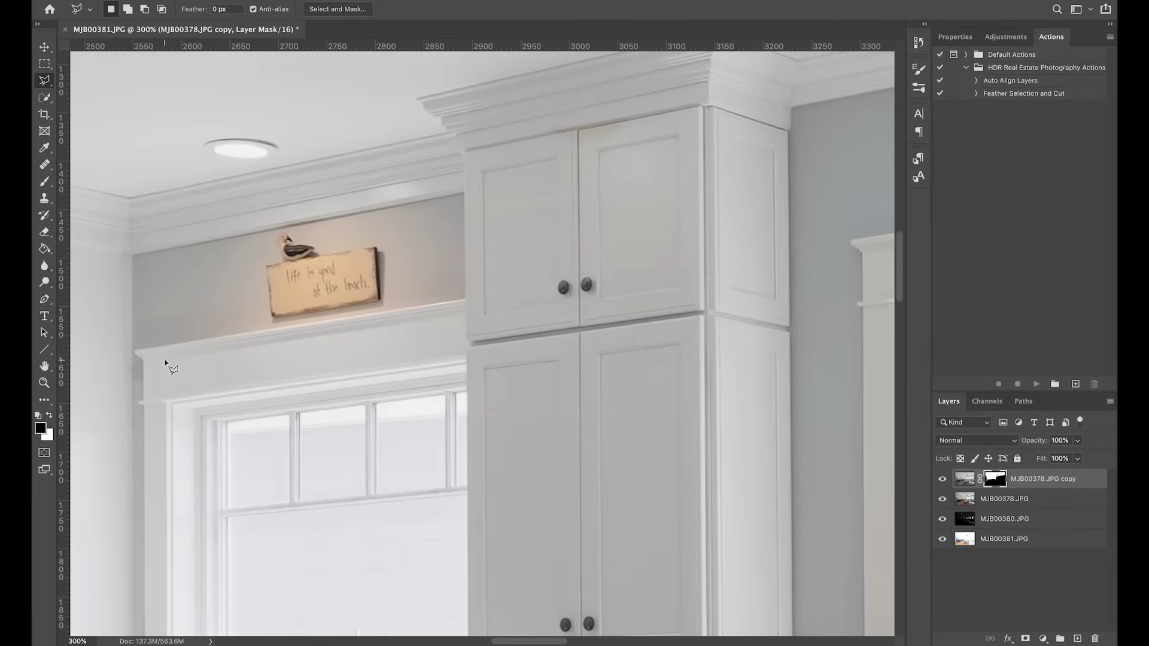
key("b")
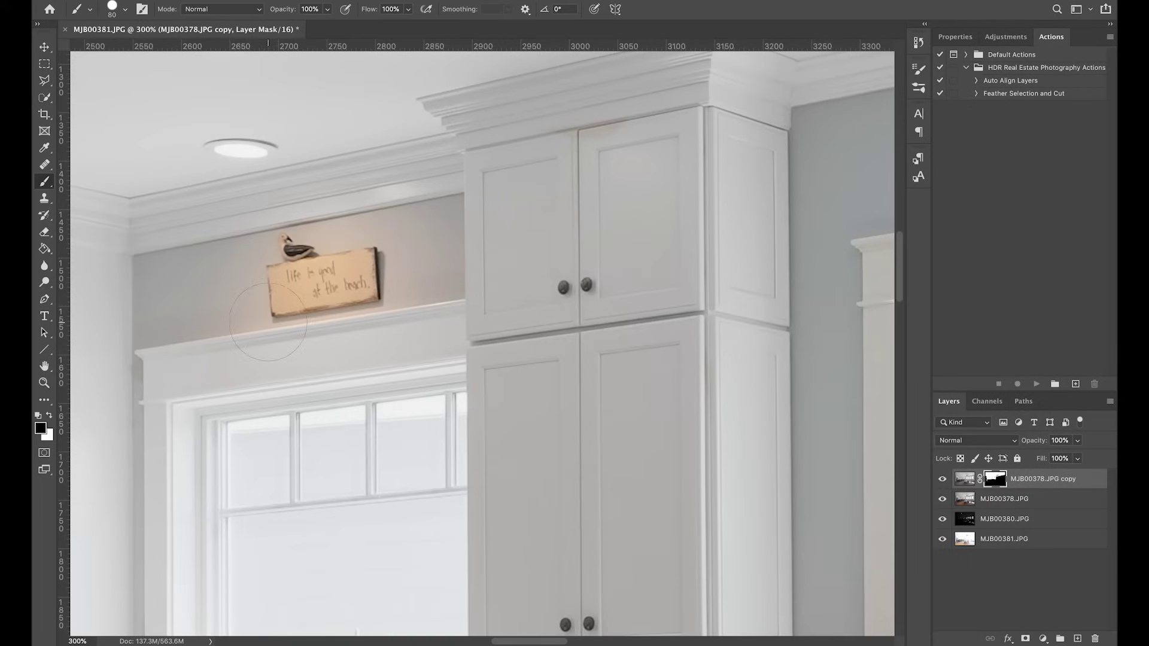
key("bracketright")
left_click(409, 9)
left_click_drag(355, 26, 353, 26)
left_click(326, 278)
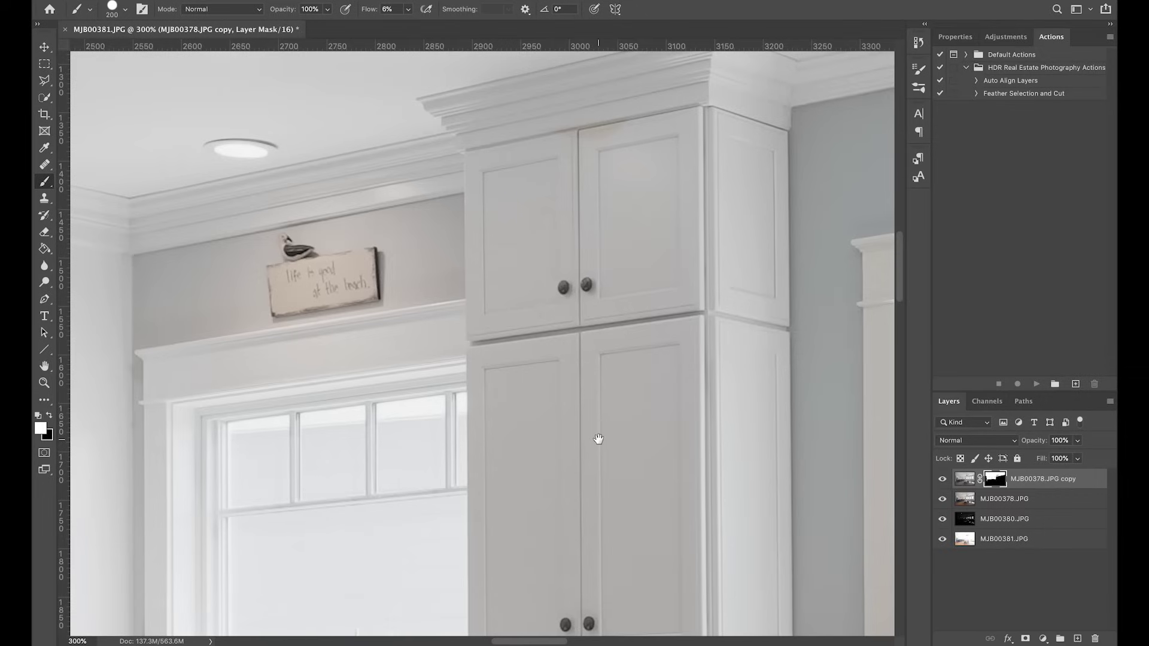
scroll(594, 363, "right", 10)
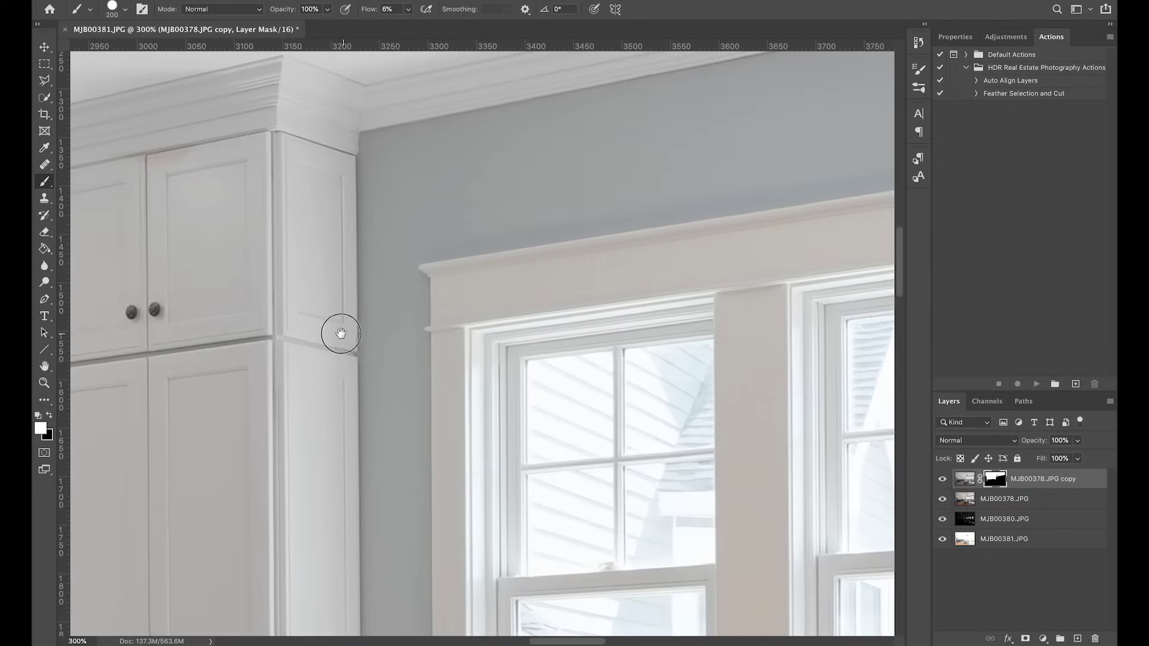
key("ctrl+minus")
key("ctrl+0")
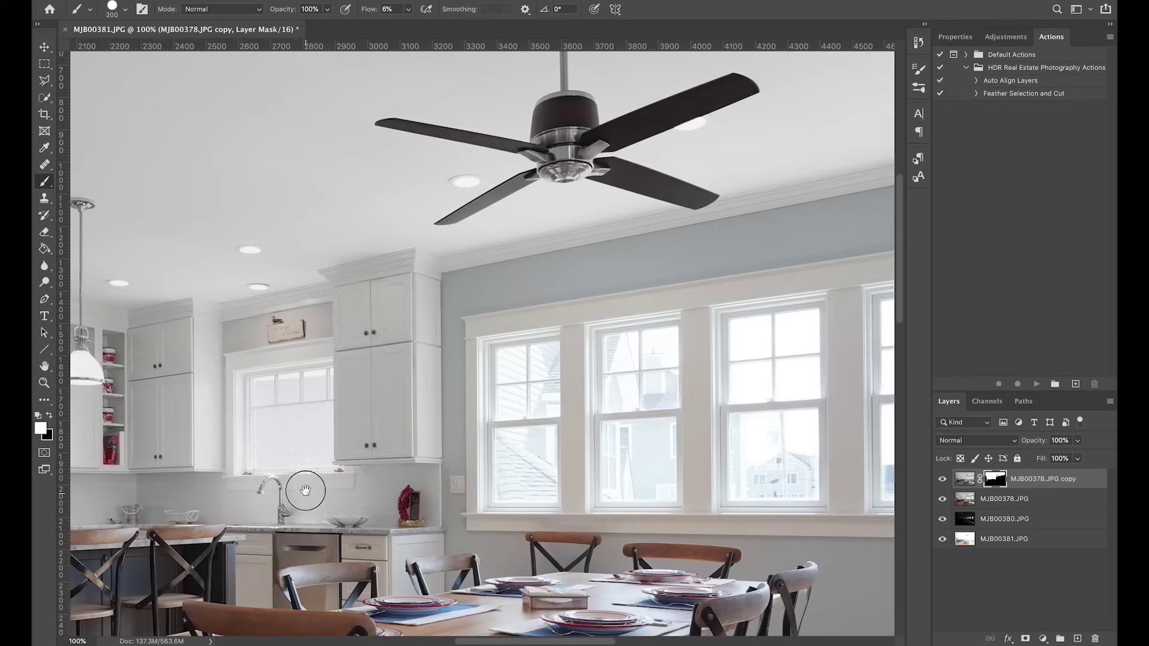
key("ctrl+1")
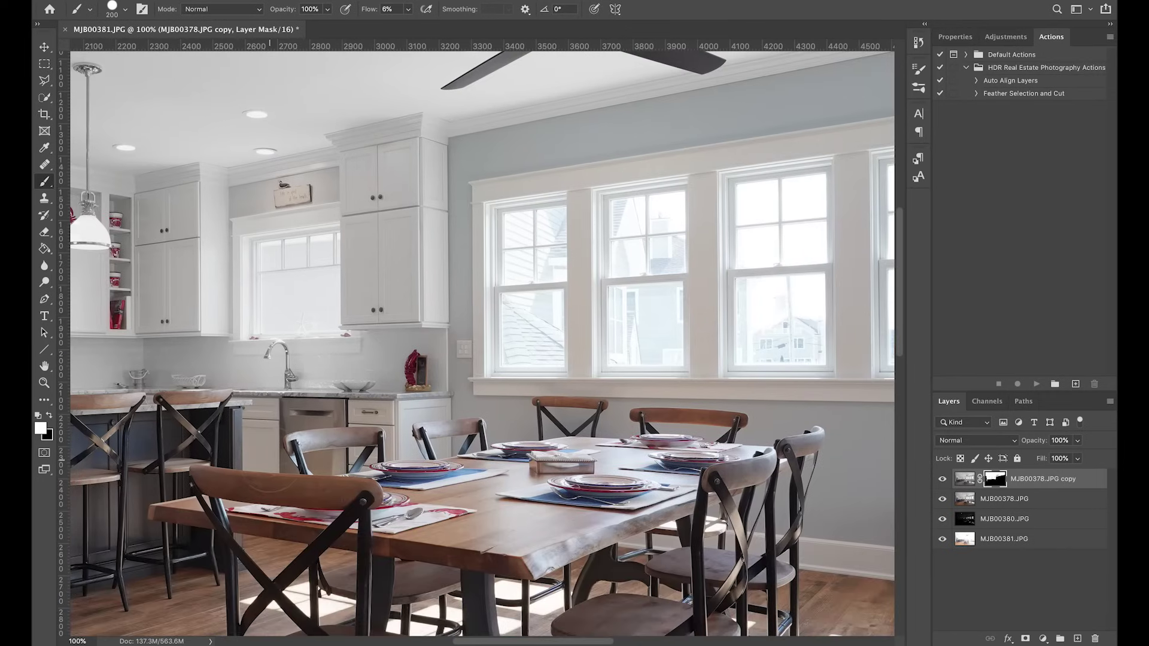
Step: Outline the lower cabinets and dishwasher beneath the countertop with the Polygonal Lasso, fill the selection with white on the mask and deselect
key("z")
mouse_move(269, 419)
left_mouse_down()
mouse_move(329, 441)
mouse_move(239, 422)
mouse_move(258, 350)
left_mouse_up()
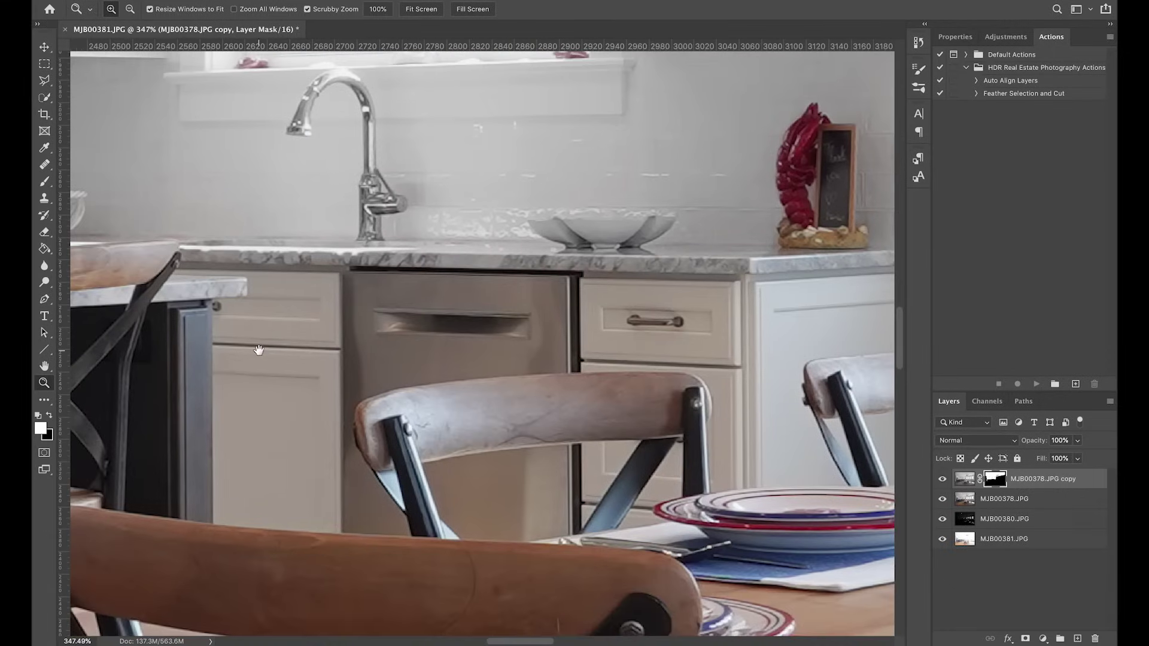
key("l")
left_click(213, 300)
left_click(214, 524)
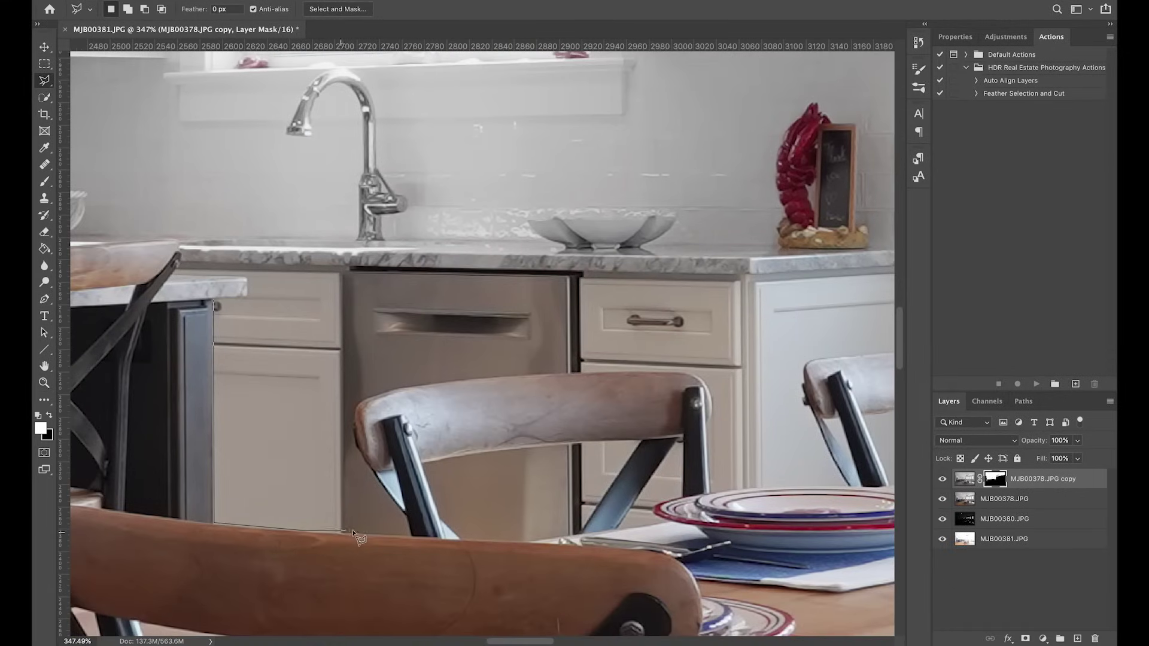
left_click(408, 533)
left_click(371, 468)
left_click(354, 431)
left_click(361, 380)
left_click(639, 361)
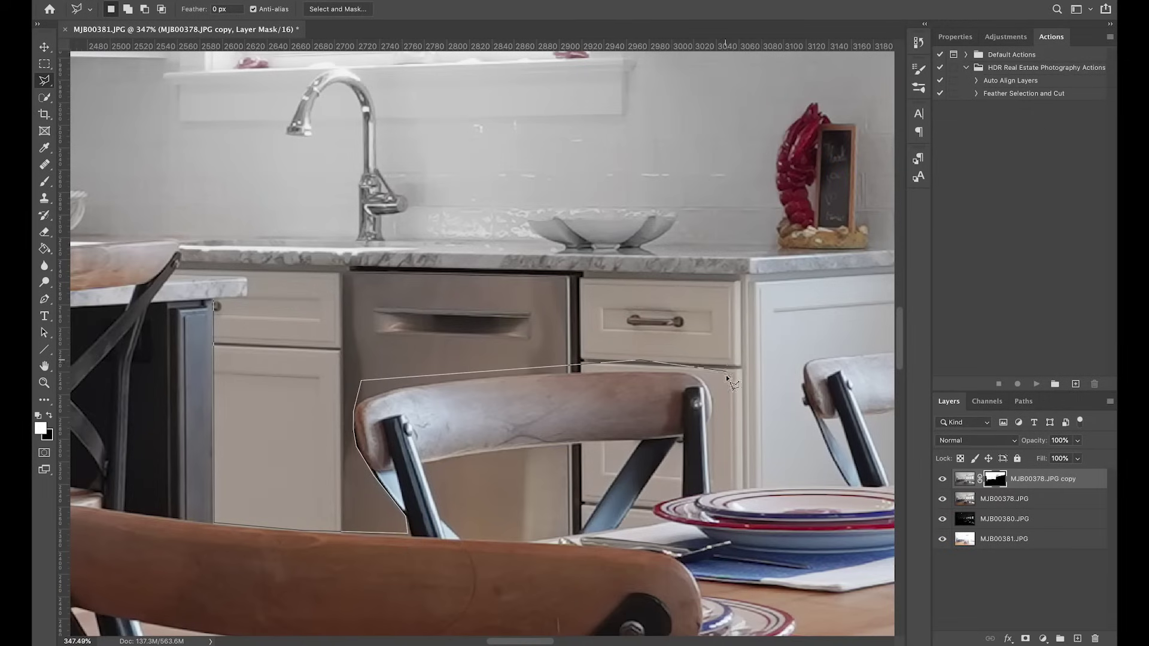
left_click(715, 488)
left_click(831, 482)
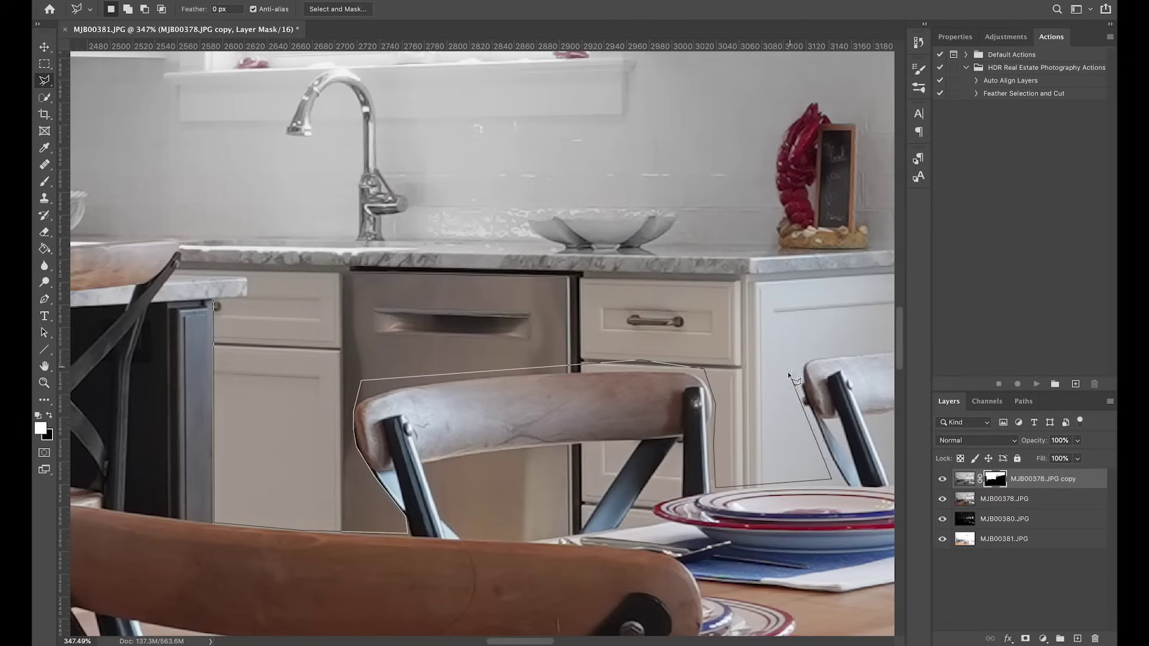
left_click(790, 364)
scroll(787, 372, "right", 3)
left_click(808, 264)
left_click(612, 271)
left_click(124, 260)
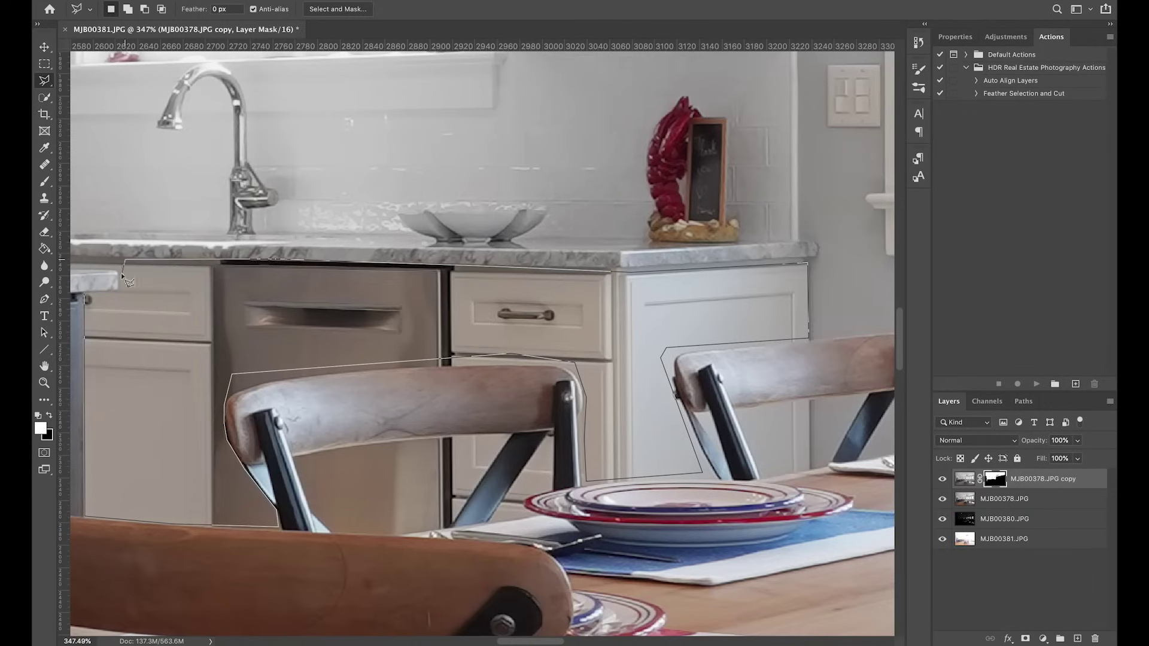
double_click(119, 288)
key("x")
key("alt+BackSpace")
key("ctrl+d")
Step: Set the brush flow to 100% and, at size 25, paint white on the mask over the dishwasher front above the chair
left_click_drag(230, 313, 315, 292)
key("b")
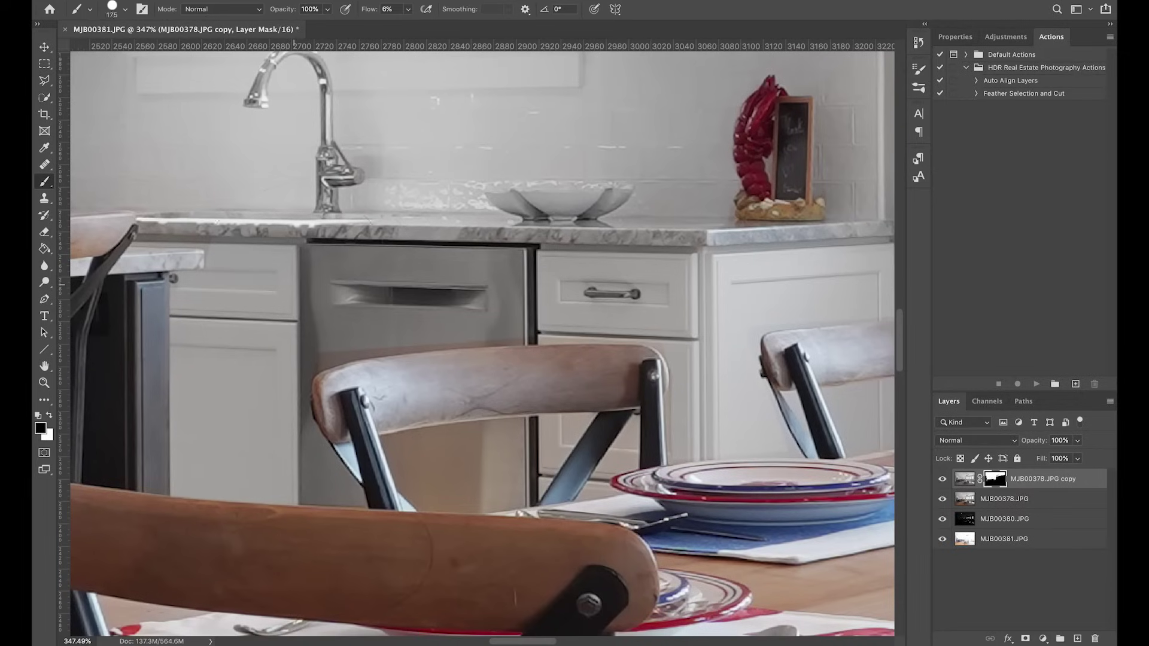
type("100")
key("Return")
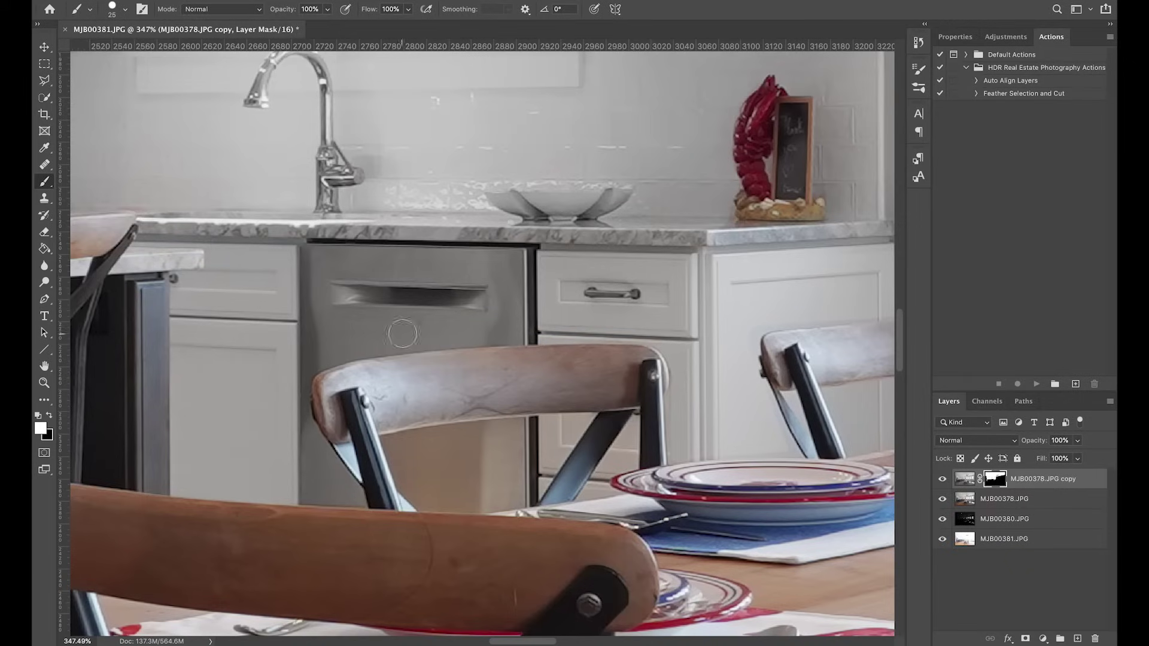
Step: Paint white on the mask over the dishwasher and drawer fronts visible through the openings of the chair back
scroll(296, 353, "down", 3)
key("z")
left_click(312, 304)
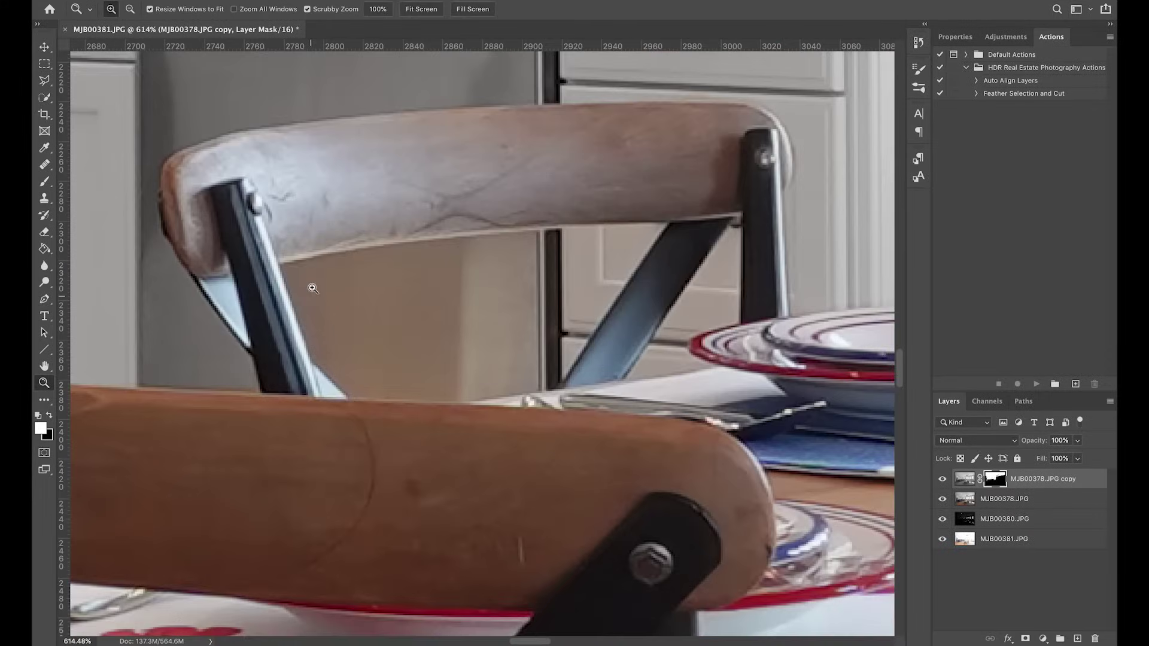
key("b")
mouse_move(311, 288)
left_mouse_down()
mouse_move(581, 252)
mouse_move(534, 345)
mouse_move(539, 363)
mouse_move(352, 370)
mouse_move(313, 299)
mouse_move(507, 287)
mouse_move(422, 337)
mouse_move(501, 335)
left_mouse_up()
mouse_move(306, 272)
left_mouse_down()
mouse_move(289, 281)
mouse_move(336, 263)
left_mouse_up()
left_click_drag(594, 247, 627, 245)
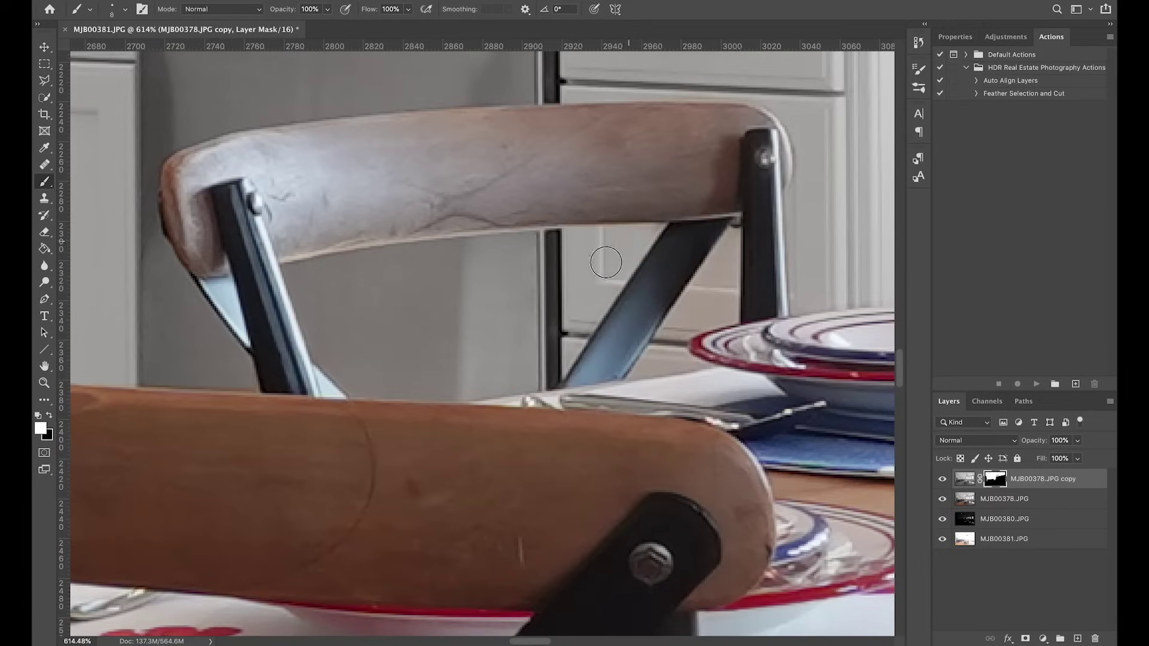
mouse_move(635, 377)
left_mouse_down()
mouse_move(700, 365)
mouse_move(657, 364)
mouse_move(730, 298)
left_mouse_up()
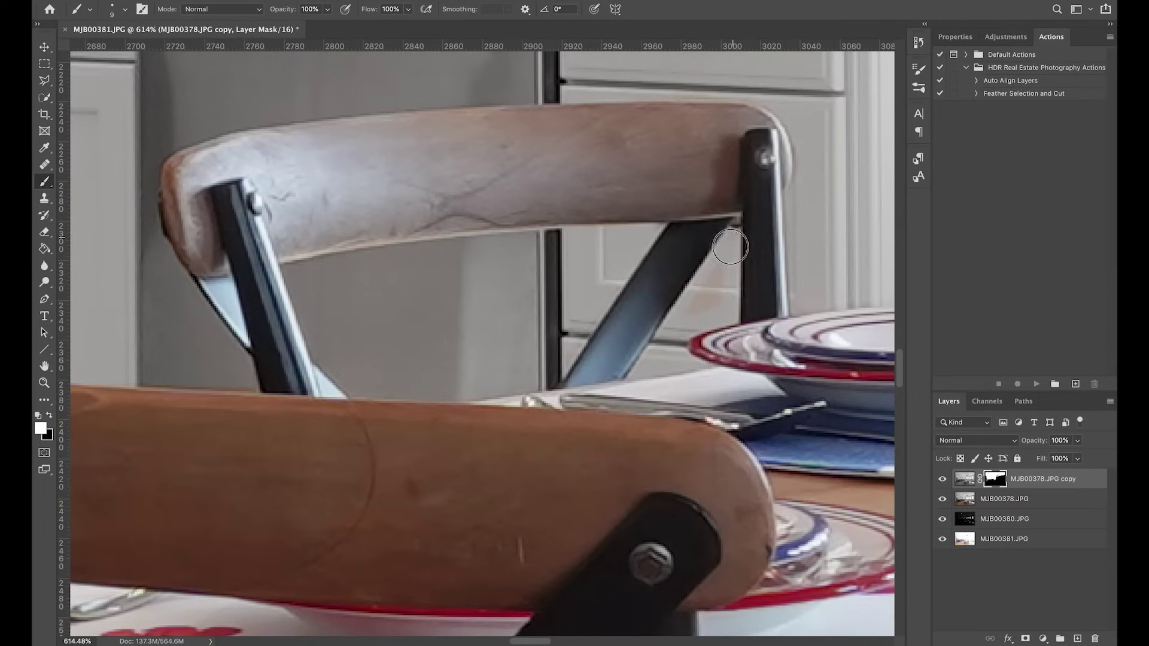
Step: With a size 10 brush, paint white on the mask over the countertop corner and the end cabinet panel around the second chair
left_click_drag(789, 137, 668, 358)
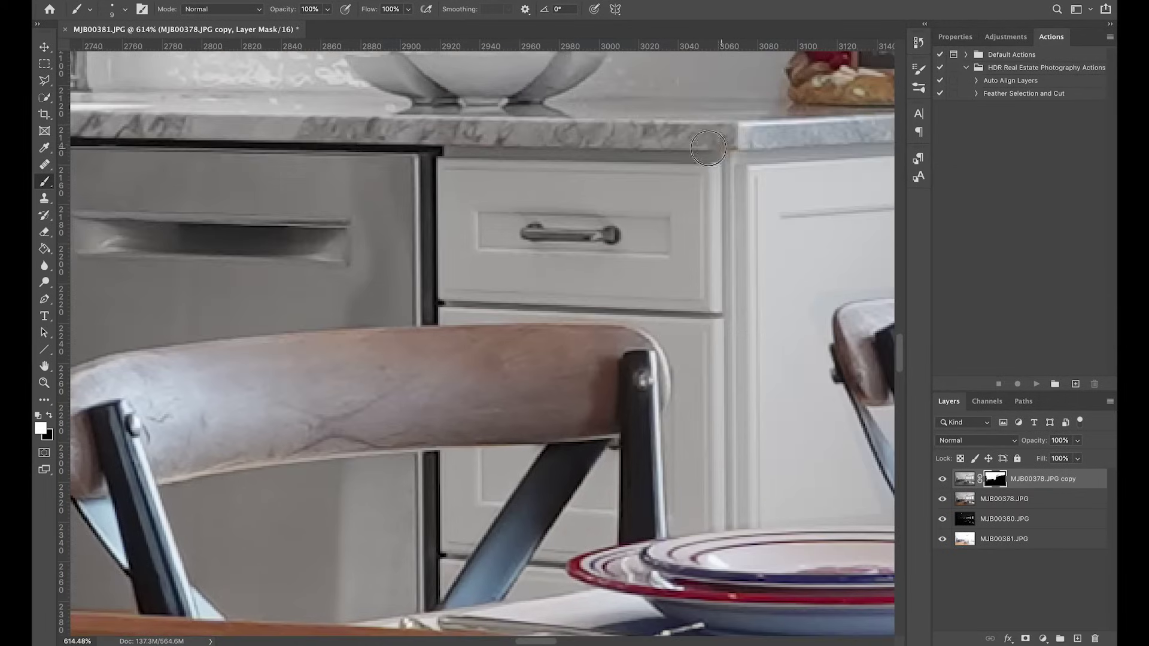
left_click_drag(860, 133, 660, 157)
key("bracketright")
key("bracketright")
key("bracketright")
key("bracketright")
left_click(860, 141)
key("x")
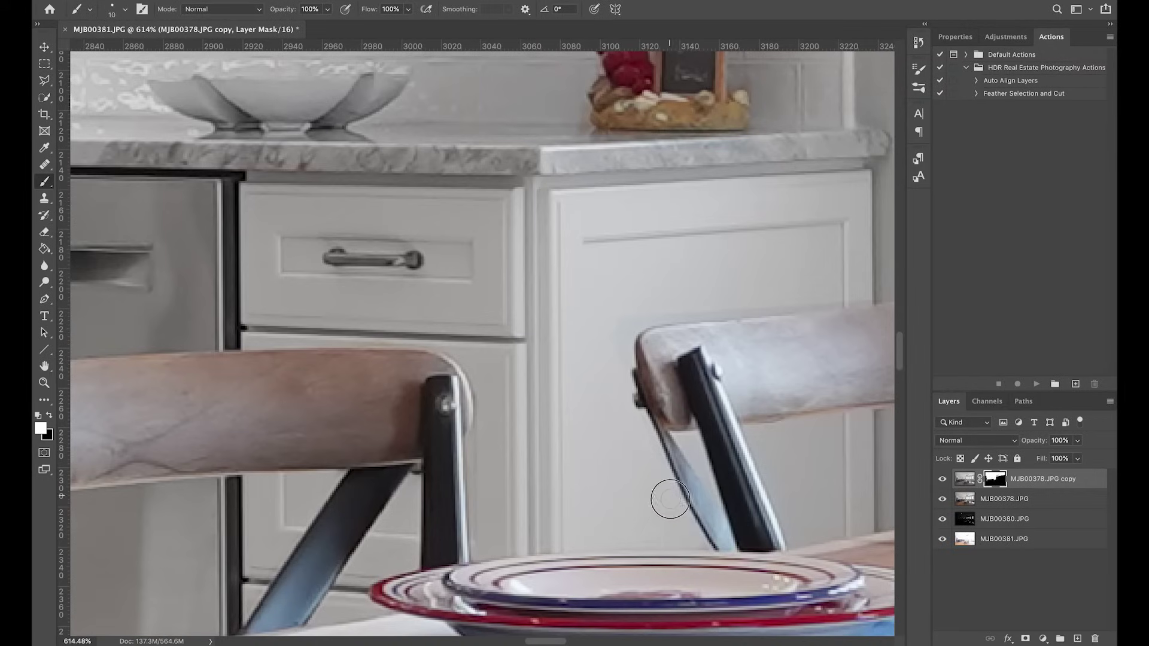
scroll(664, 487, "right", 3)
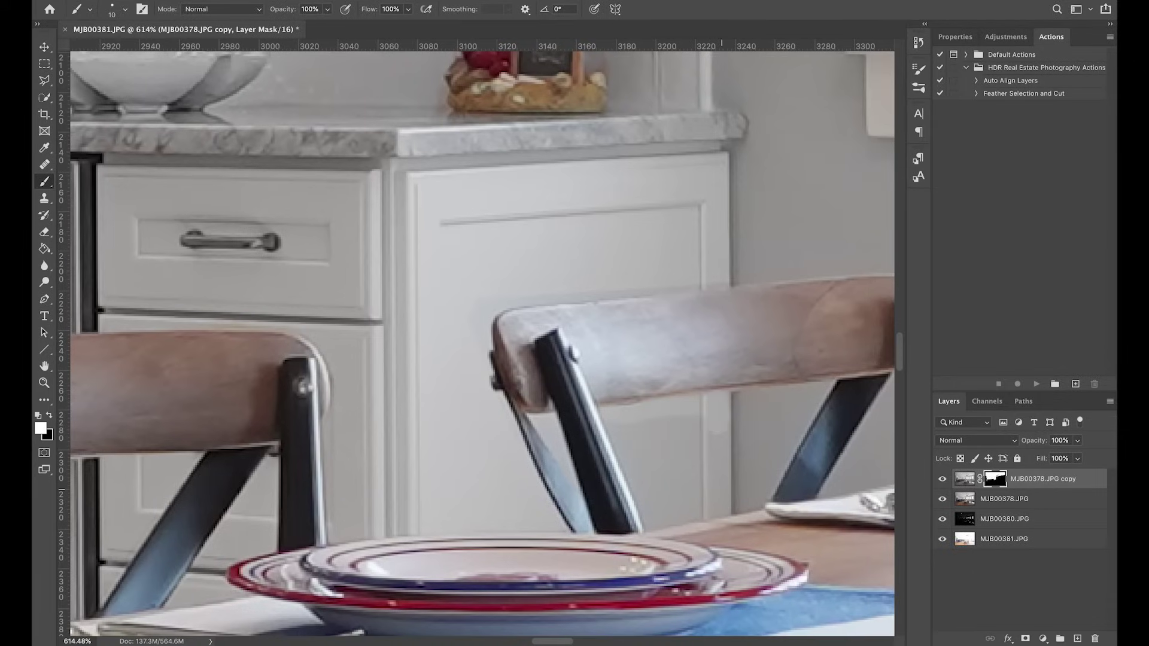
mouse_move(641, 509)
left_mouse_down()
mouse_move(625, 440)
mouse_move(681, 491)
left_mouse_up()
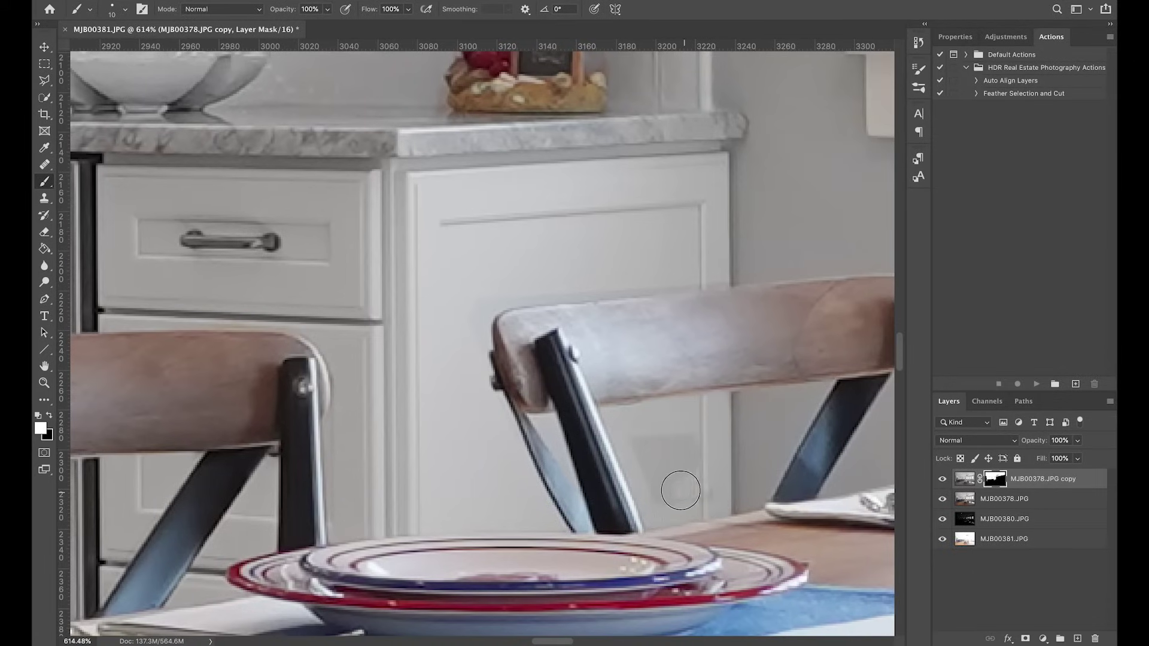
left_click_drag(718, 249, 557, 419)
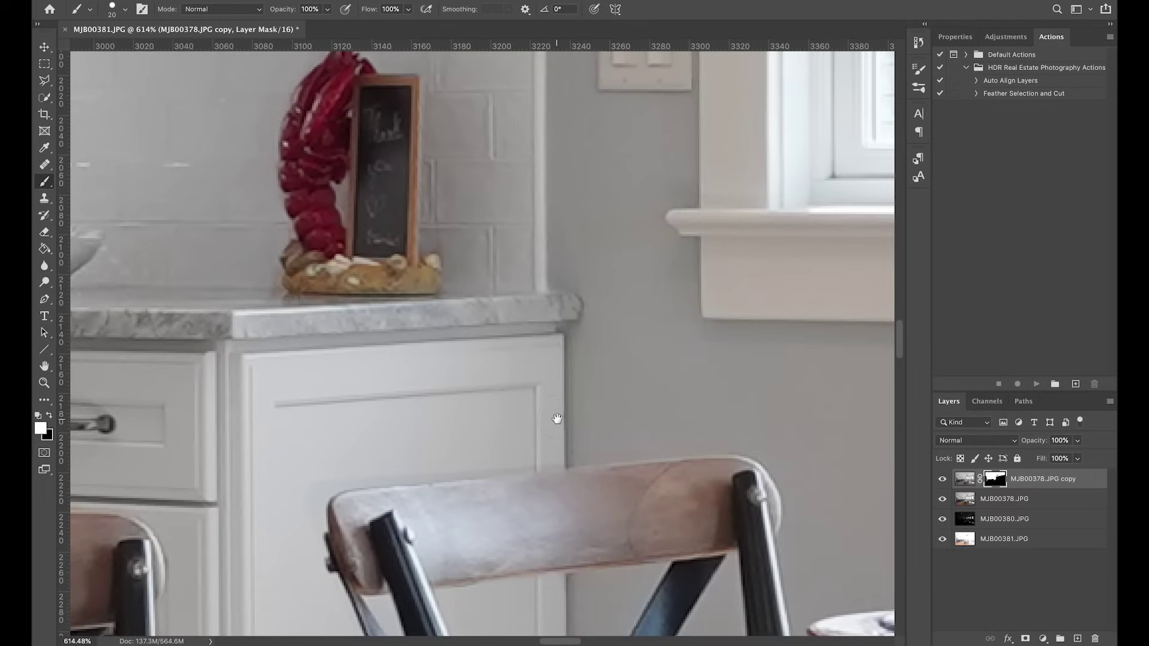
scroll(450, 282, "down", 8)
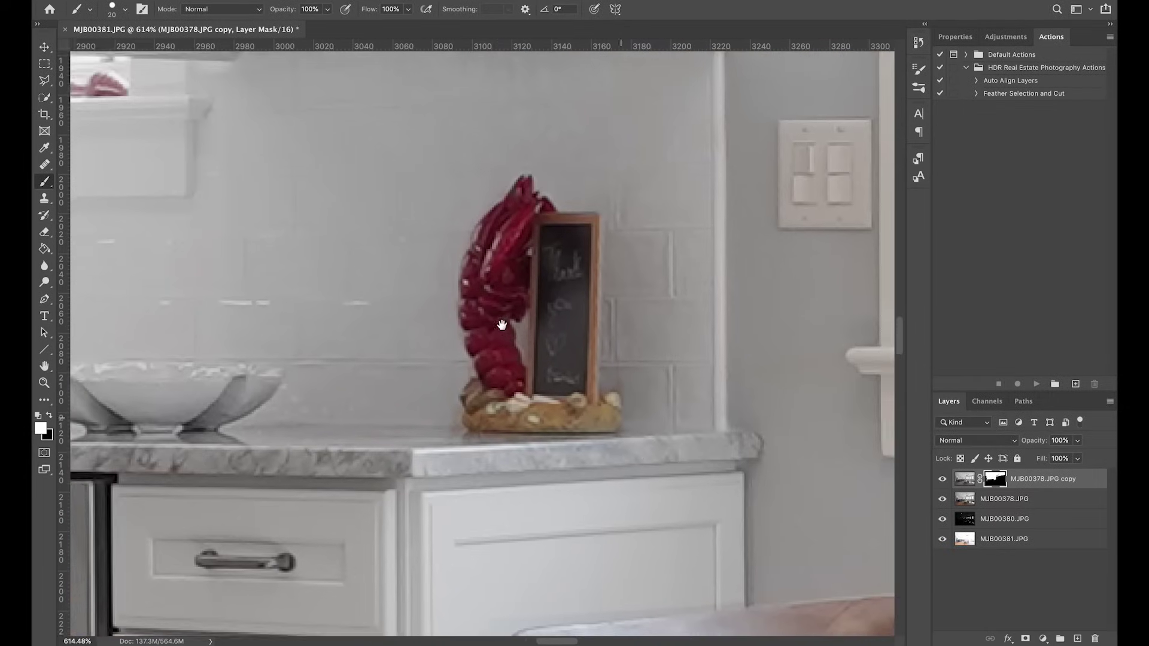
Step: Compare the whole kitchen photo with and without the masked desaturated layer by toggling the layer's visibility
scroll(503, 329, "down", 5)
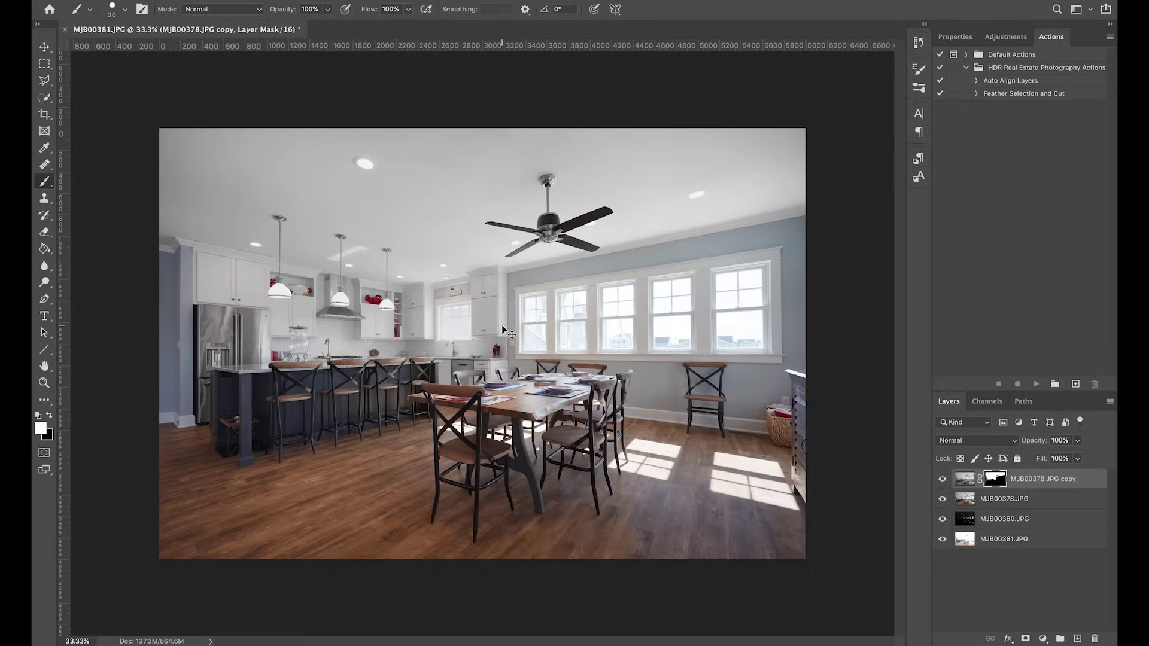
left_click(942, 481)
left_click(942, 485)
left_click(942, 484)
left_click(941, 483)
left_click(942, 483)
left_click(942, 483)
left_click(942, 484)
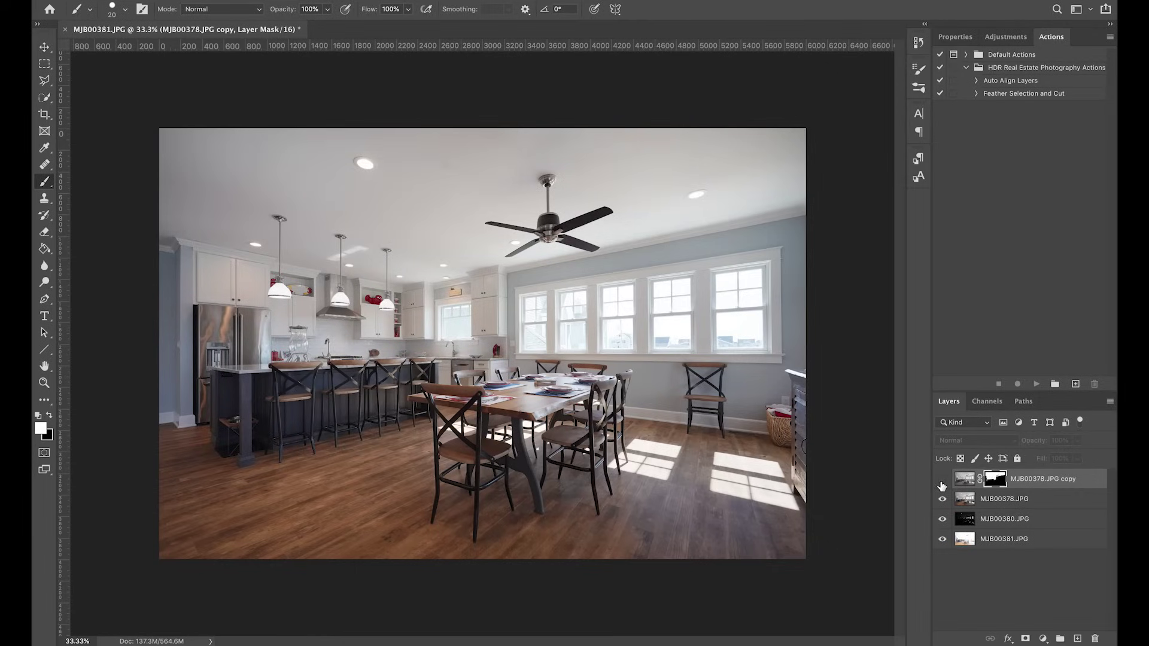
left_click(942, 483)
left_click(942, 484)
left_click(941, 483)
left_click(942, 483)
left_click(942, 483)
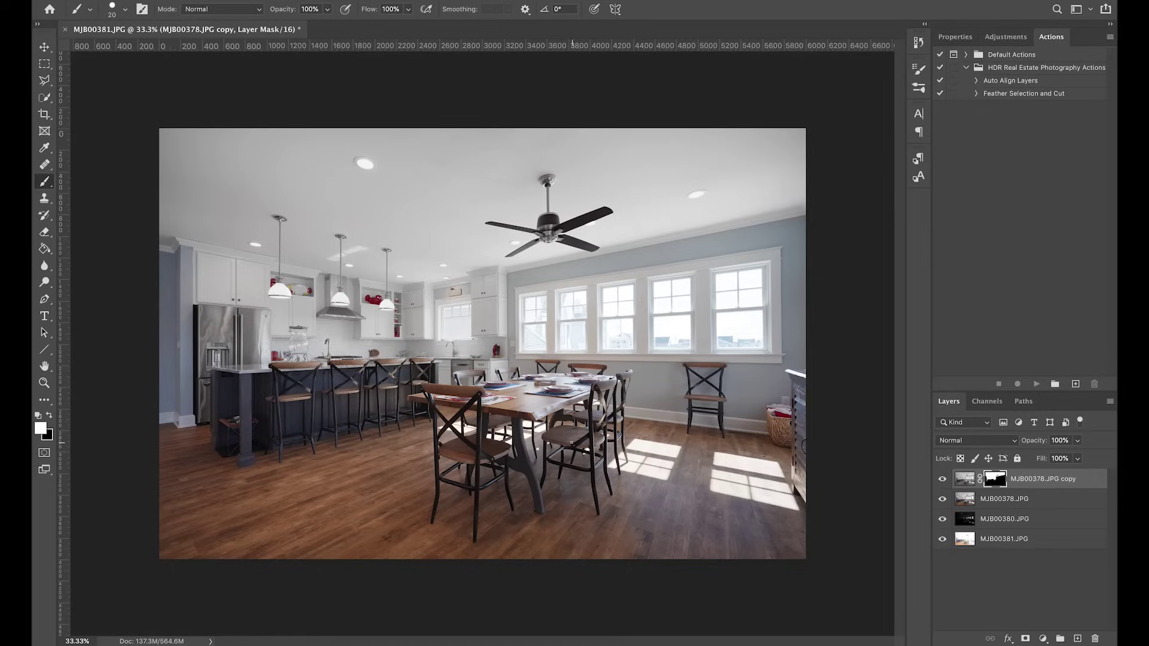
Step: Outline the row of dining-area windows together with their outer trim and sill using the Polygonal Lasso
key("z")
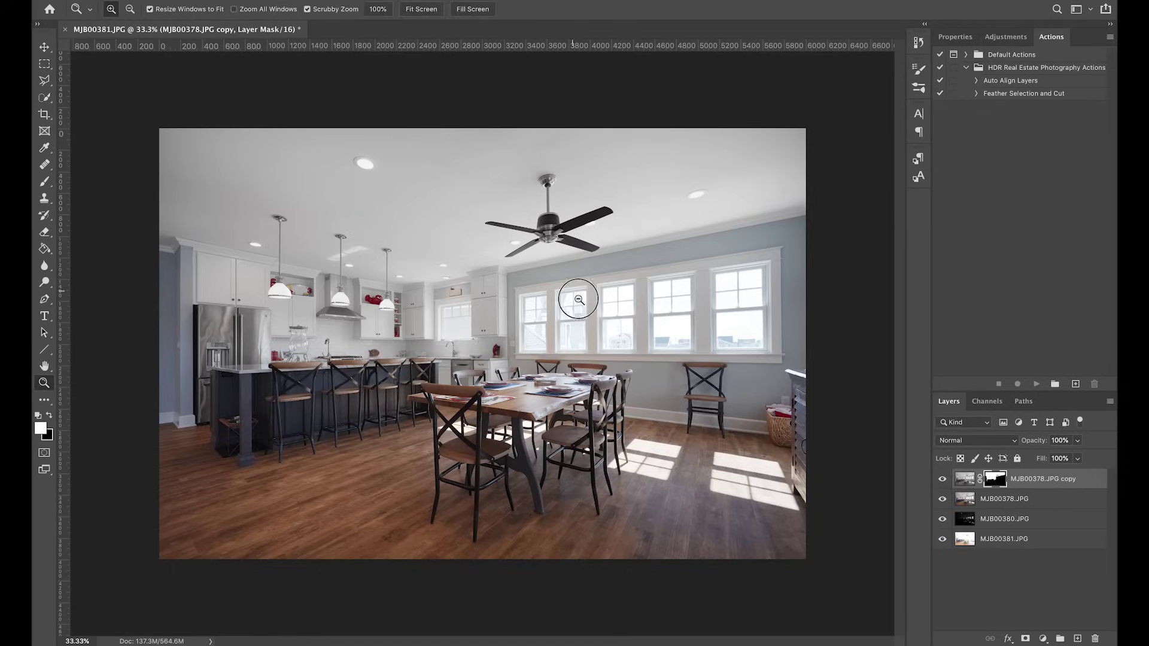
left_click_drag(575, 295, 622, 296)
mouse_move(545, 393)
left_mouse_down()
mouse_move(431, 316)
mouse_move(411, 316)
left_mouse_up()
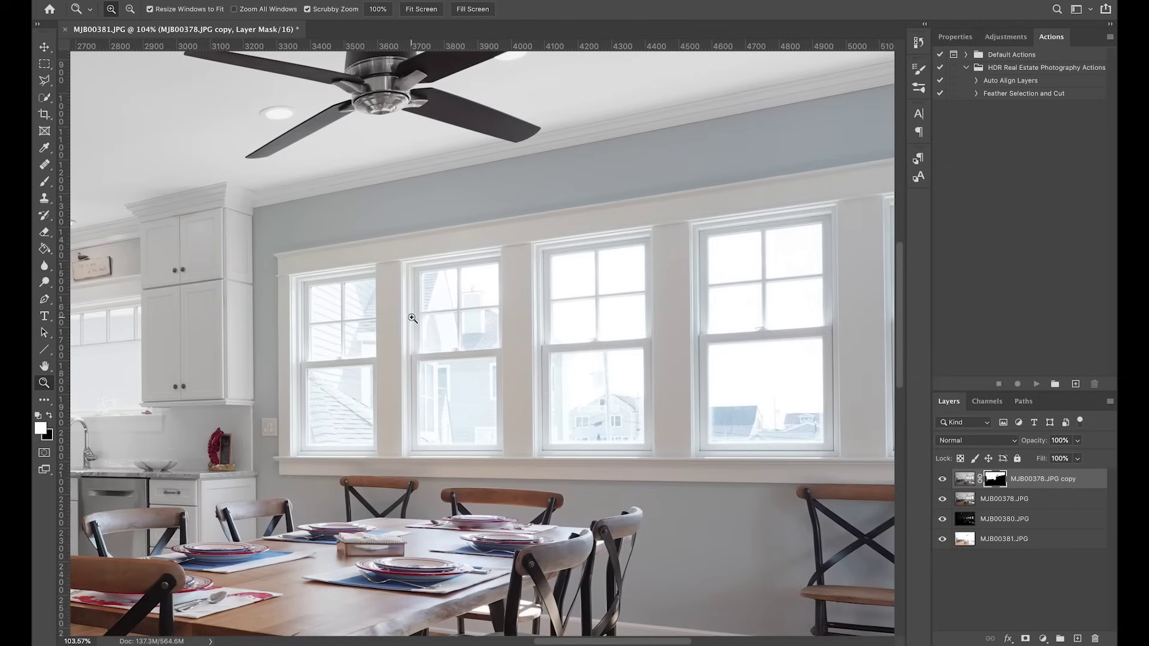
key("l")
left_click(278, 475)
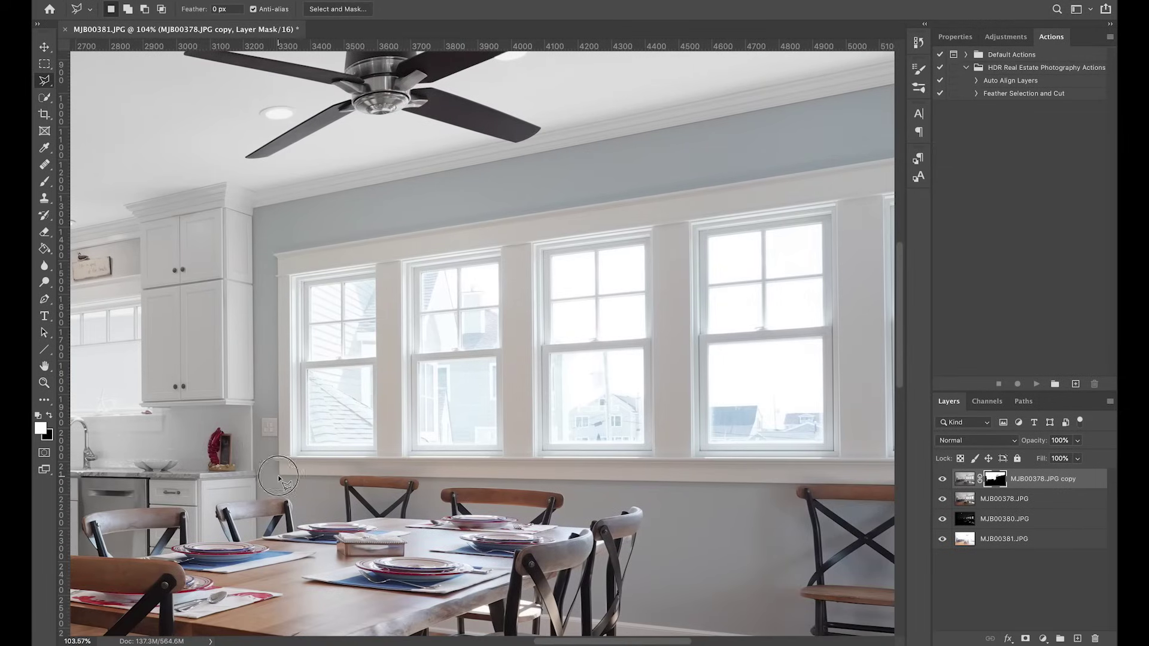
left_click(277, 256)
mouse_move(437, 237)
left_mouse_down()
mouse_move(215, 245)
mouse_move(275, 239)
left_mouse_up()
left_click_drag(650, 203, 487, 207)
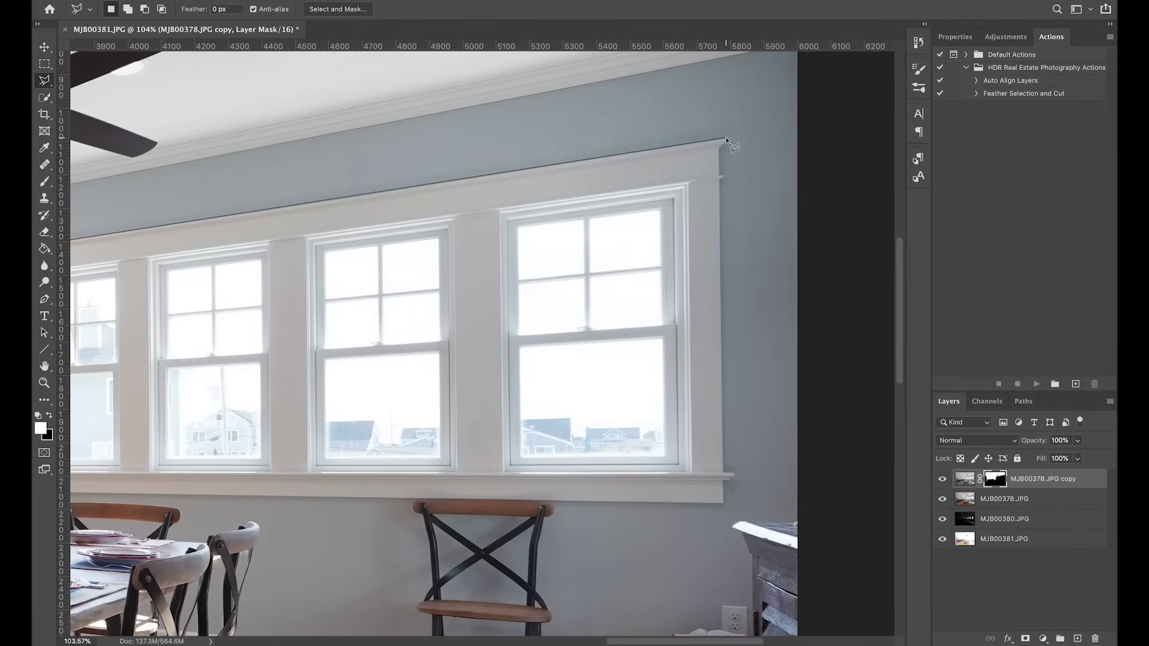
left_click(720, 148)
left_click_drag(576, 492, 797, 465)
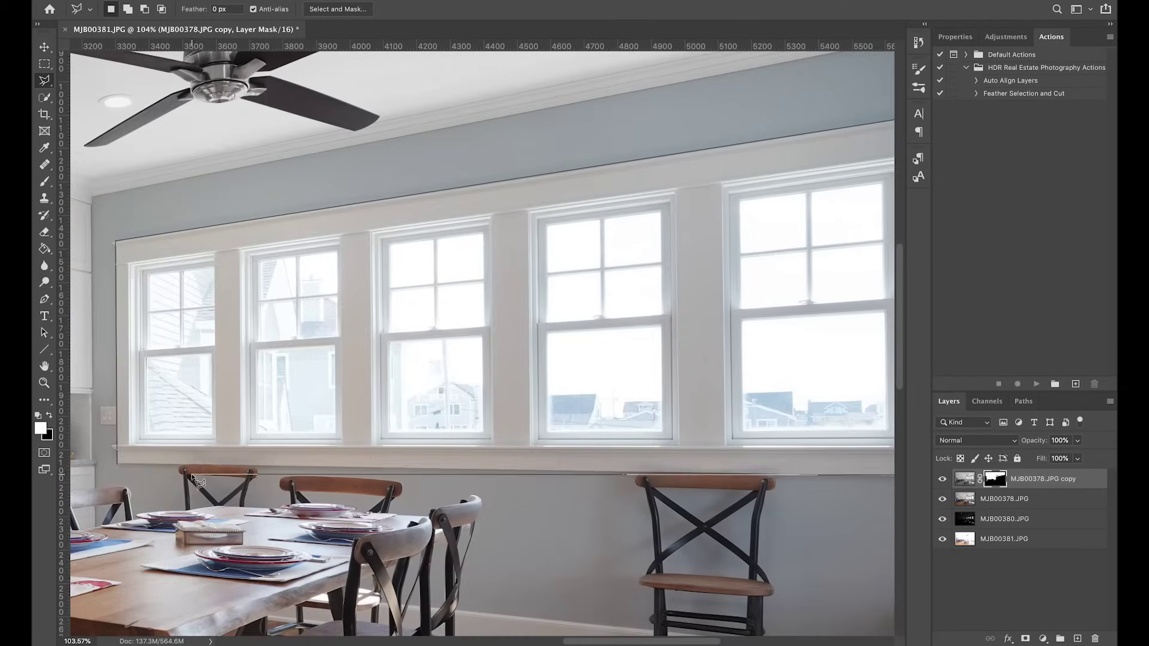
double_click(116, 465)
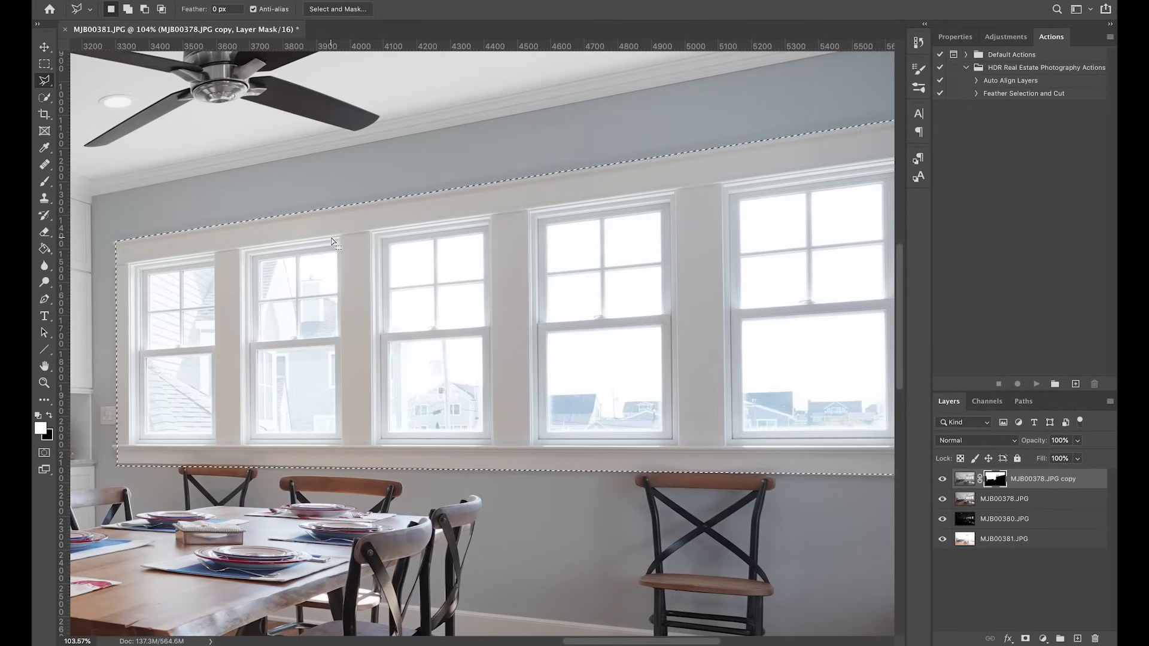
Step: Feather the window selection by 1 pixel, fill it with white on the layer mask and deselect
key("shift+6")
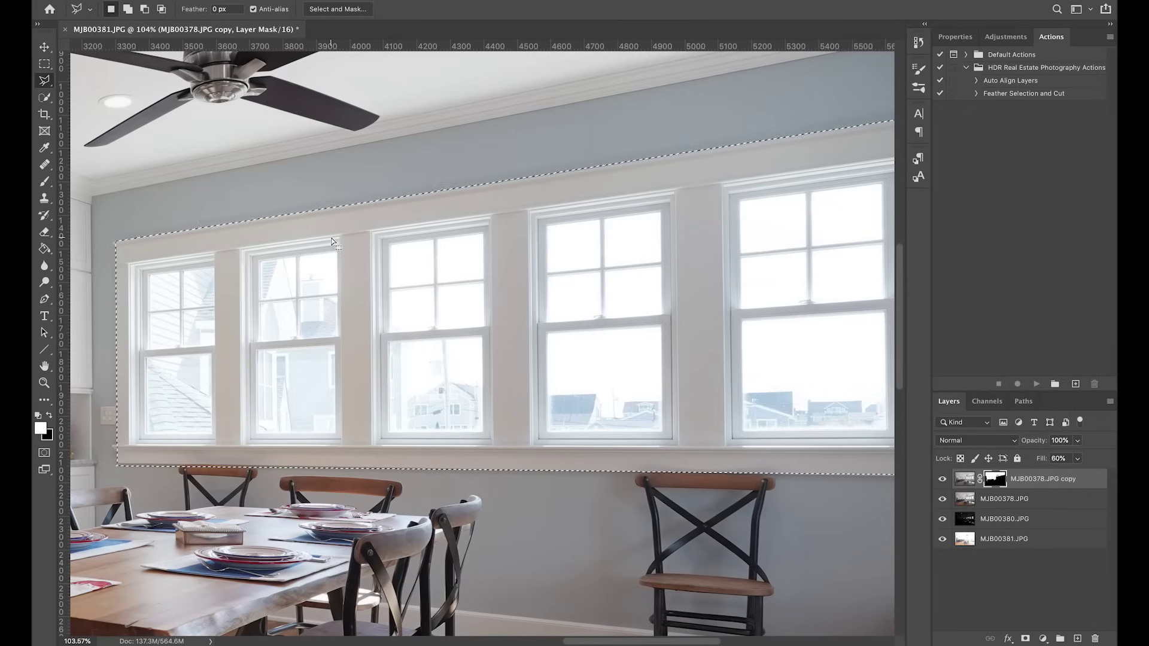
key("shift")
key("shift+F6")
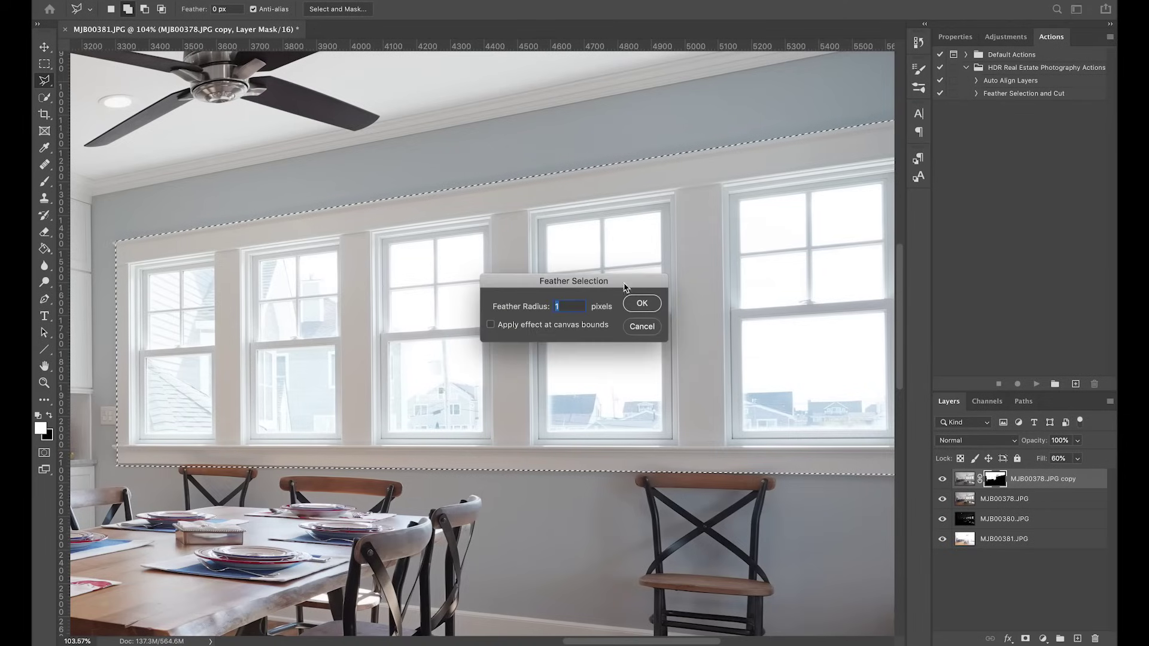
left_click(656, 305)
left_click(38, 418)
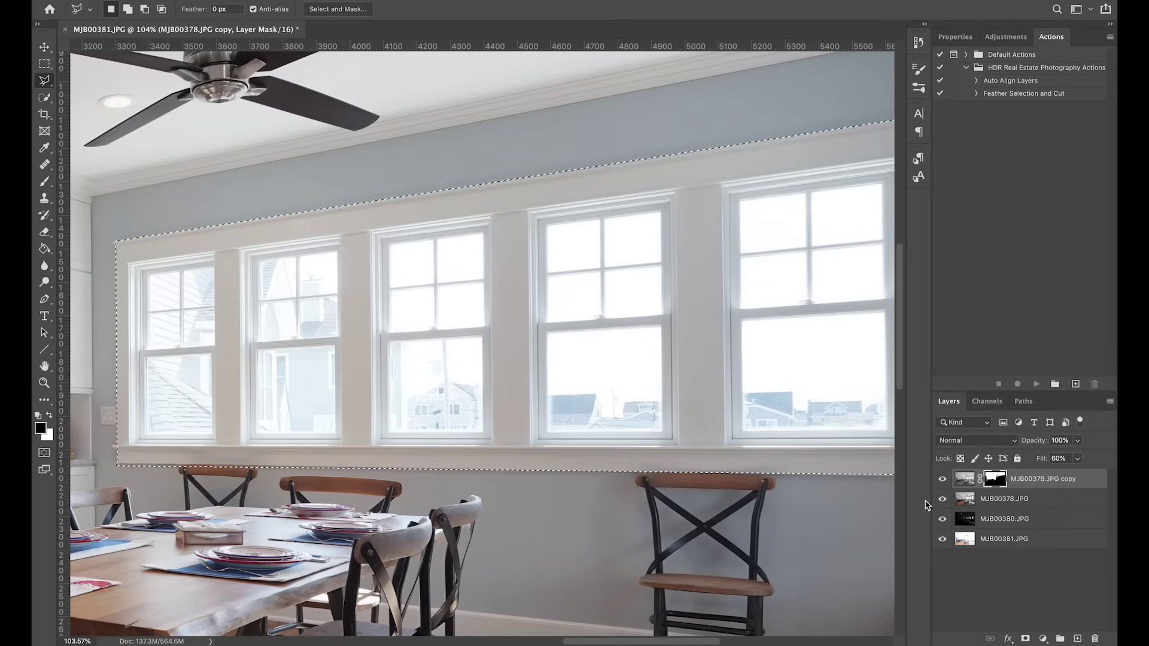
key("alt+BackSpace")
key("ctrl+d")
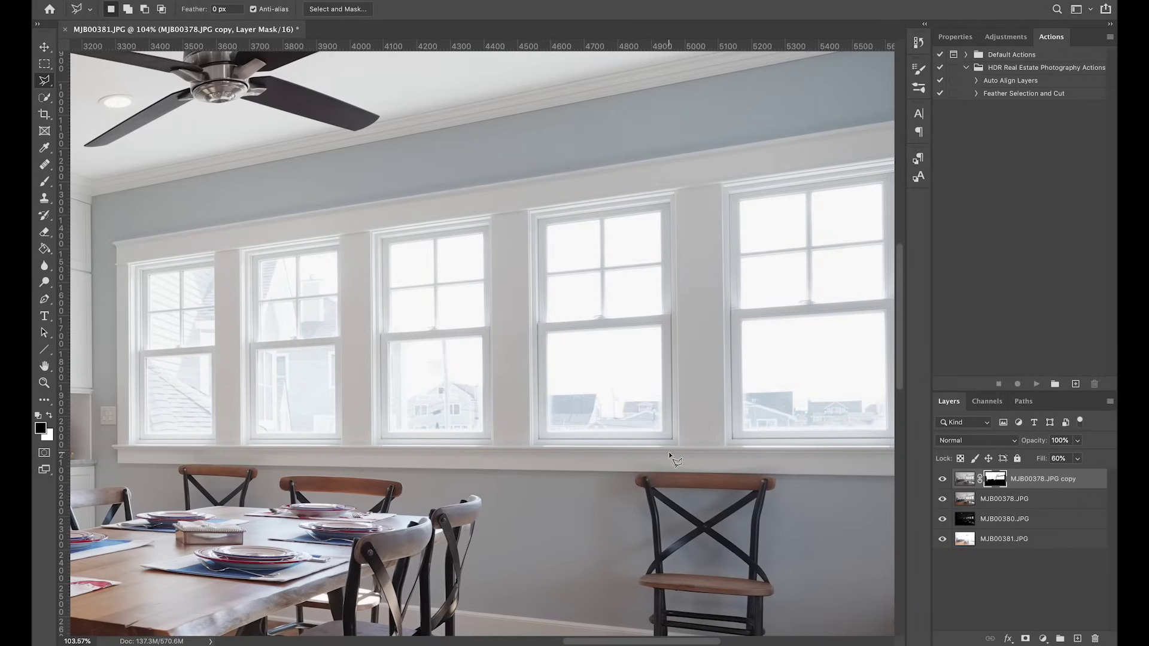
Step: With a size 40 to 50 brush, paint white on the layer mask over the baseboard between the dining chairs and the wicker basket
left_click_drag(541, 386, 421, 287)
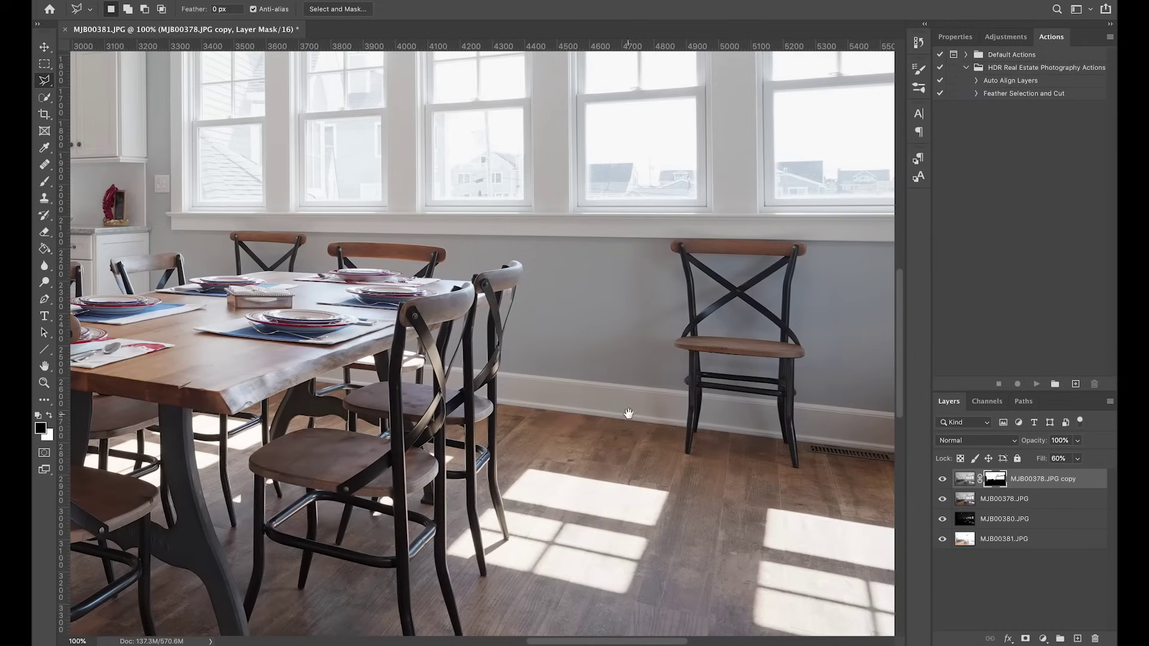
left_click_drag(628, 413, 525, 375)
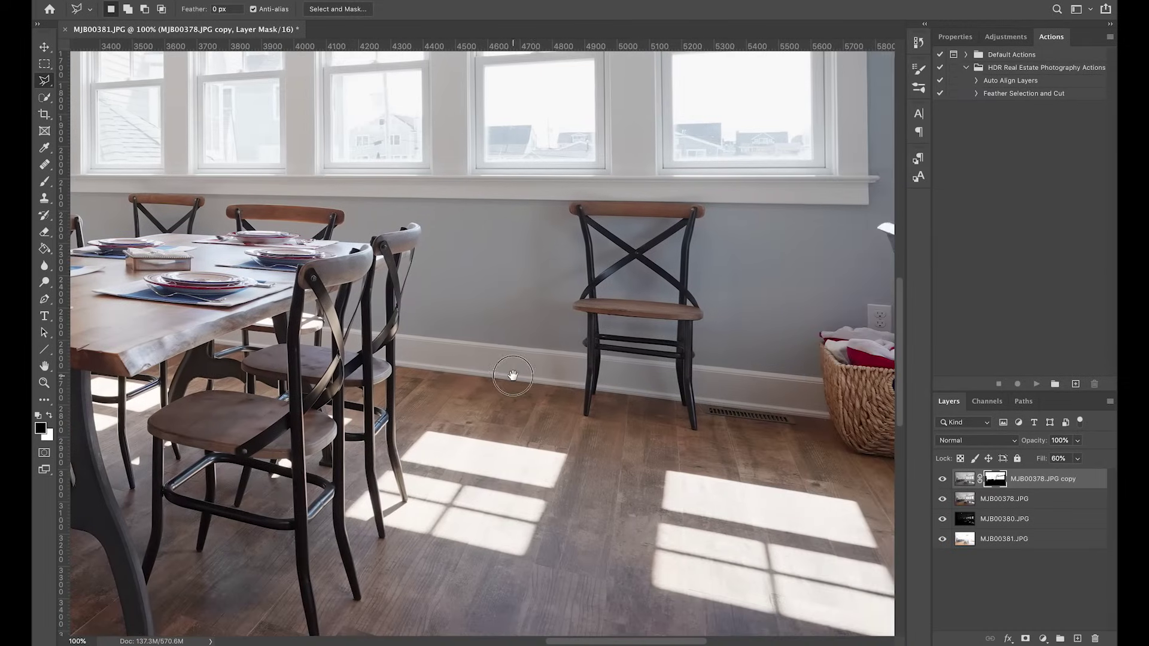
scroll(500, 348, "up", 5)
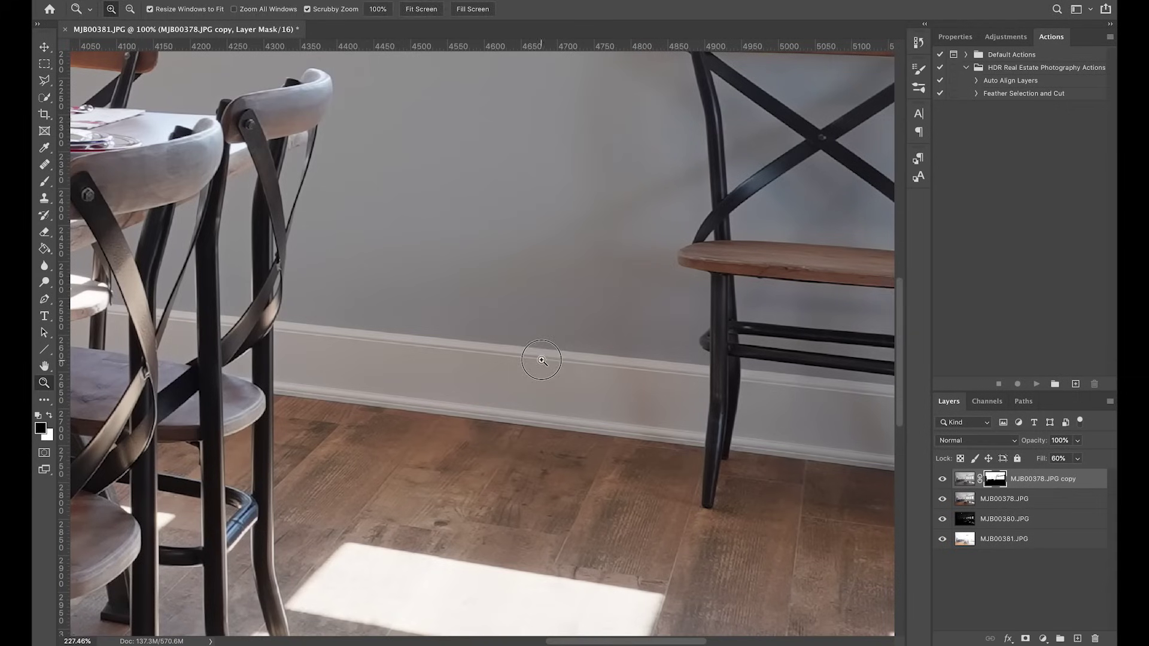
key("b")
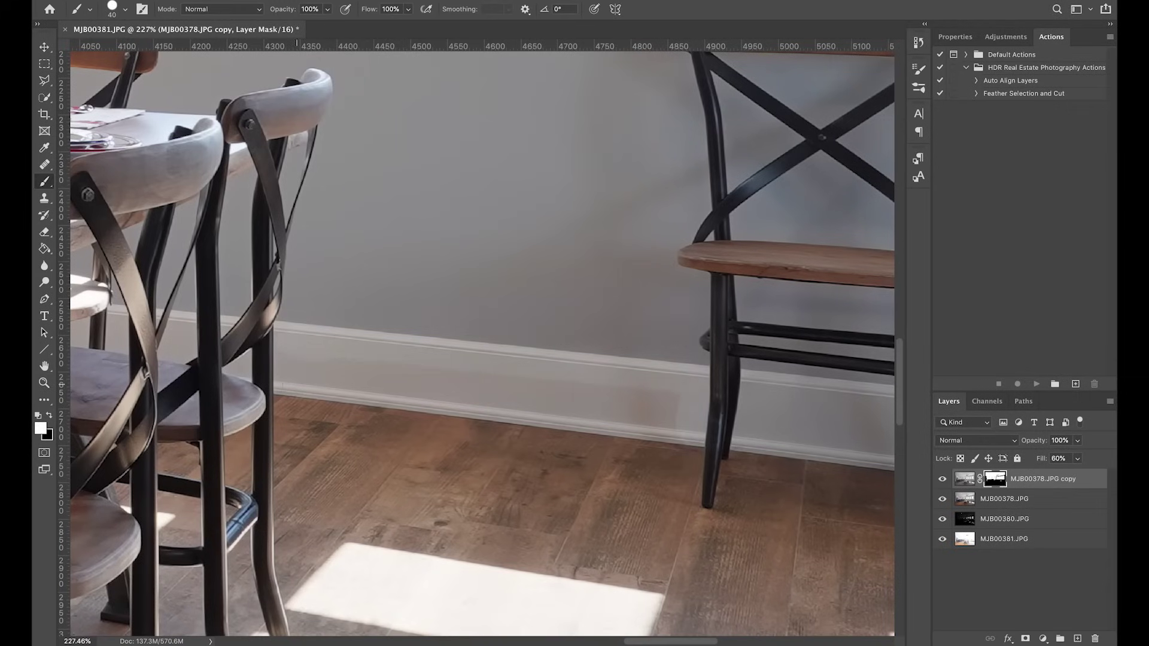
scroll(651, 393, "right", 5)
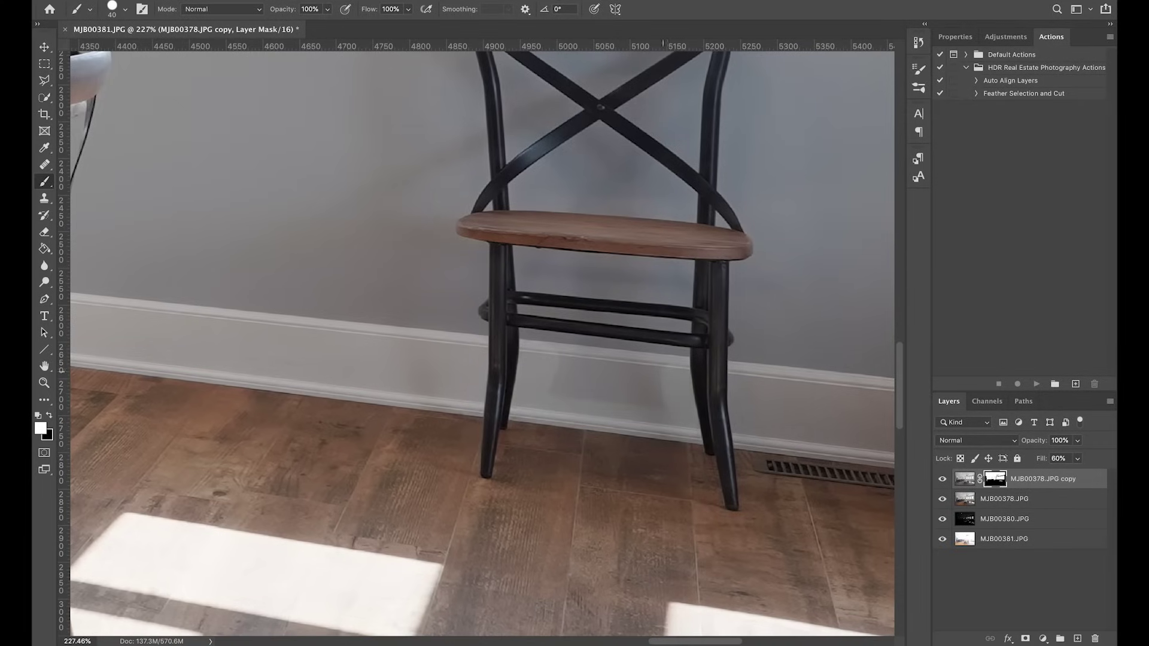
scroll(752, 379, "right", 4)
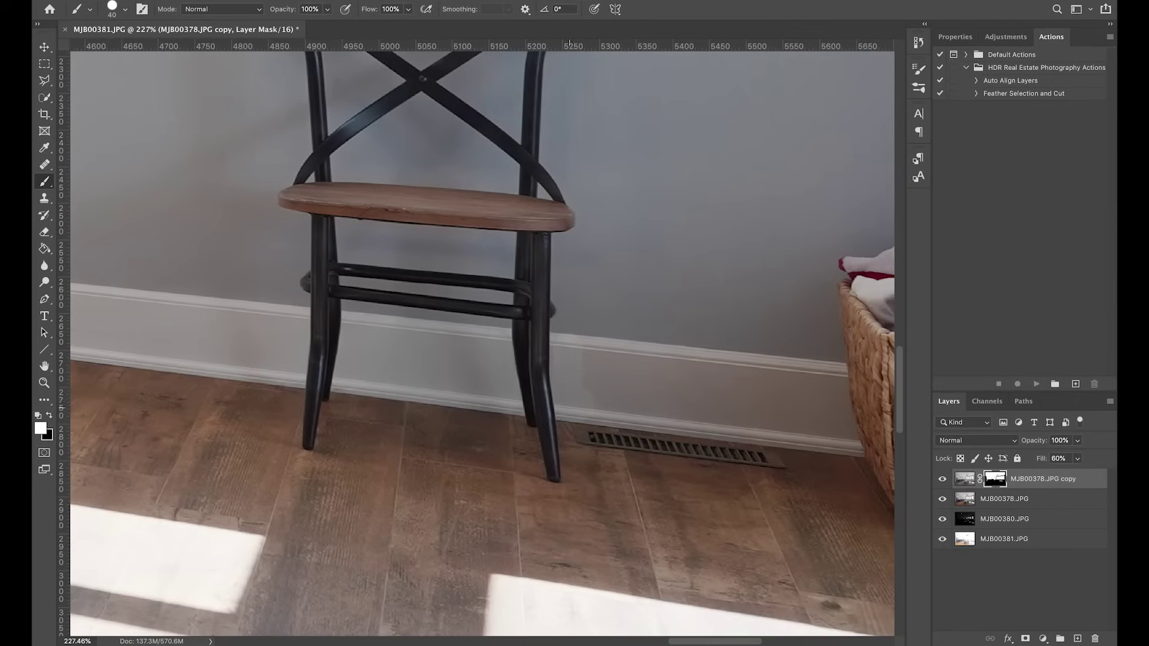
key("bracketright")
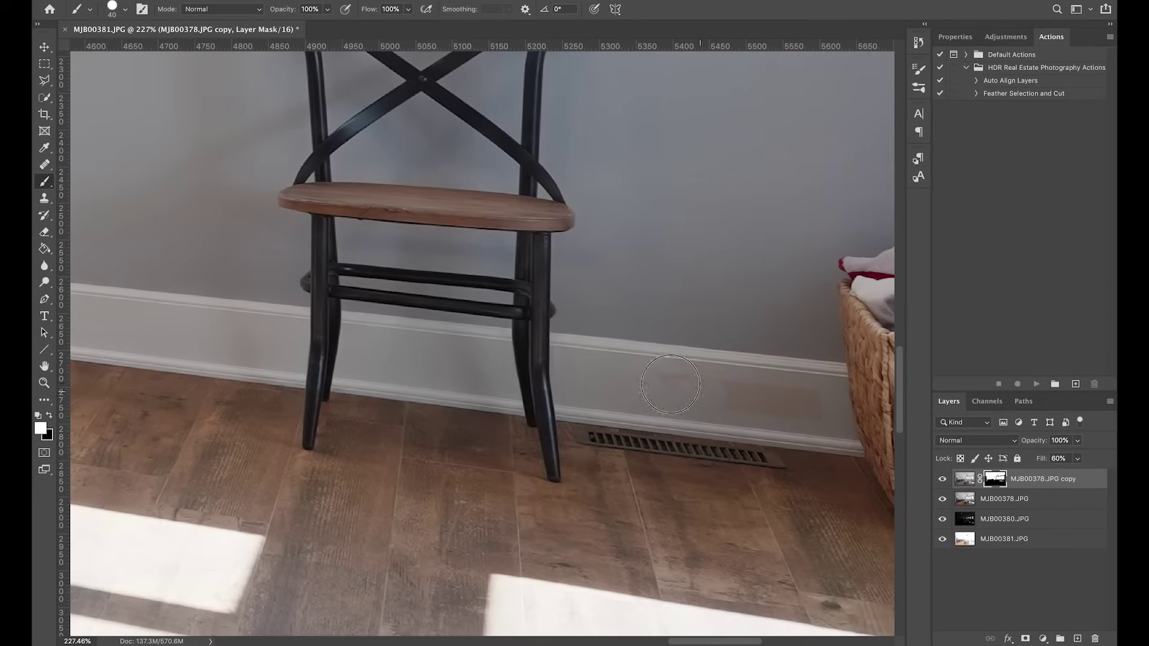
scroll(778, 395, "left", 15)
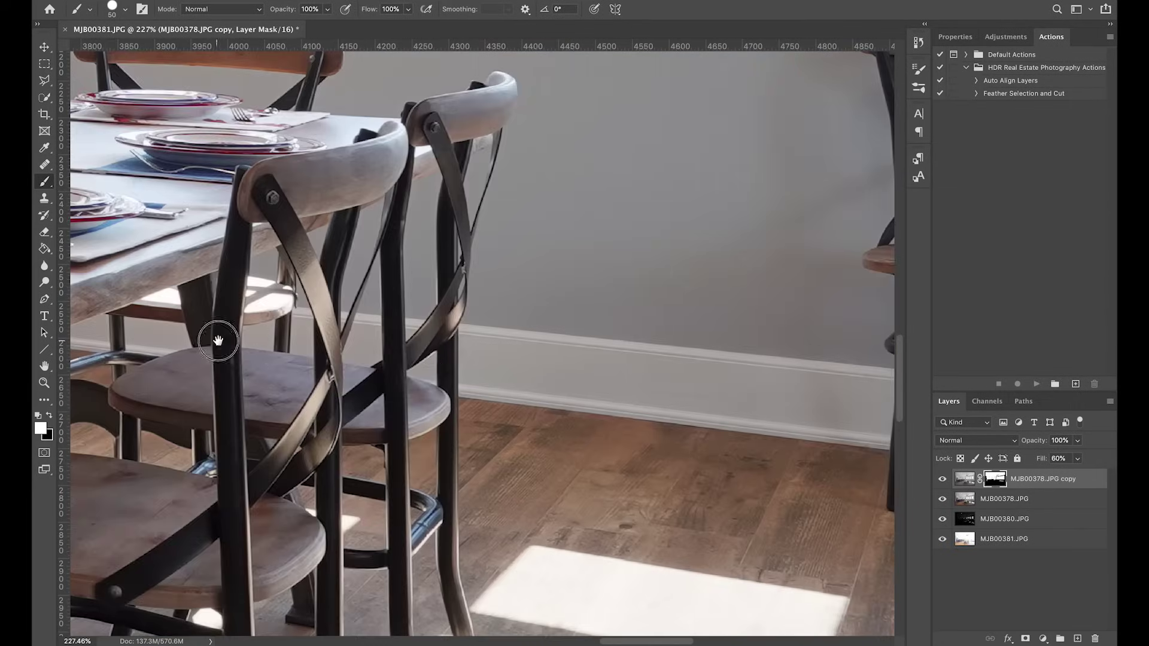
Step: With brush sizes 20 and 9, paint white on the mask over the baseboard gaps between the dining chairs and table legs
scroll(266, 283, "up", 5)
key("bracketleft")
key("bracketleft")
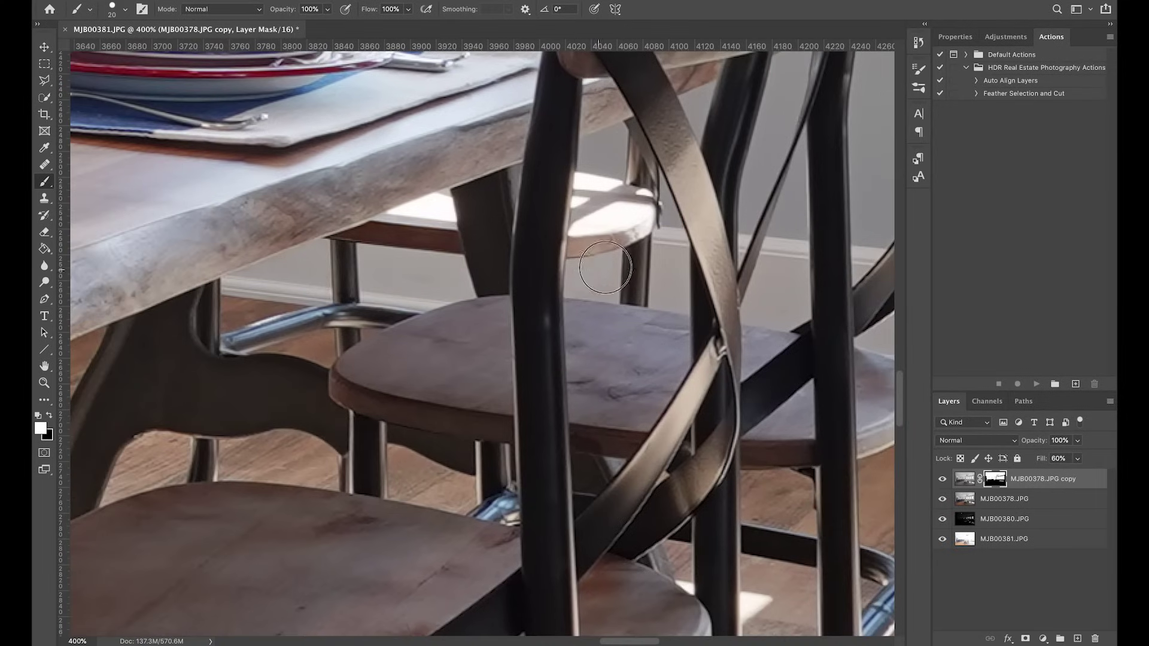
key("alt+bracketleft")
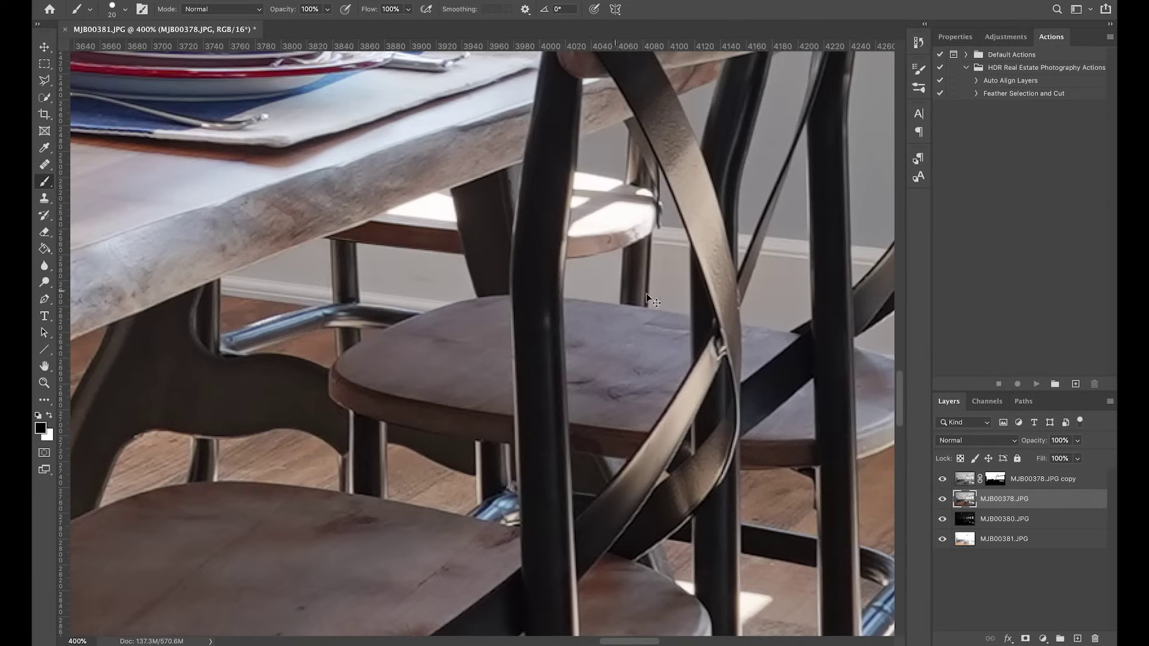
key("alt+bracketright")
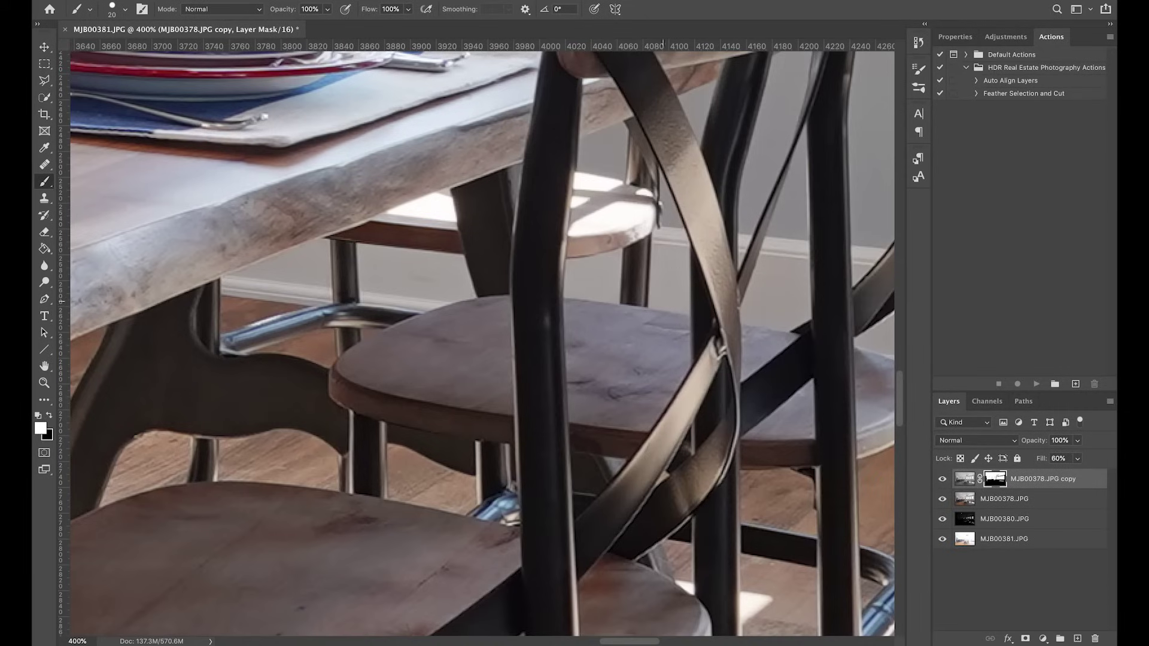
key("x")
scroll(731, 295, "right", 5)
scroll(732, 295, "down", 1)
key("x")
key("bracketright")
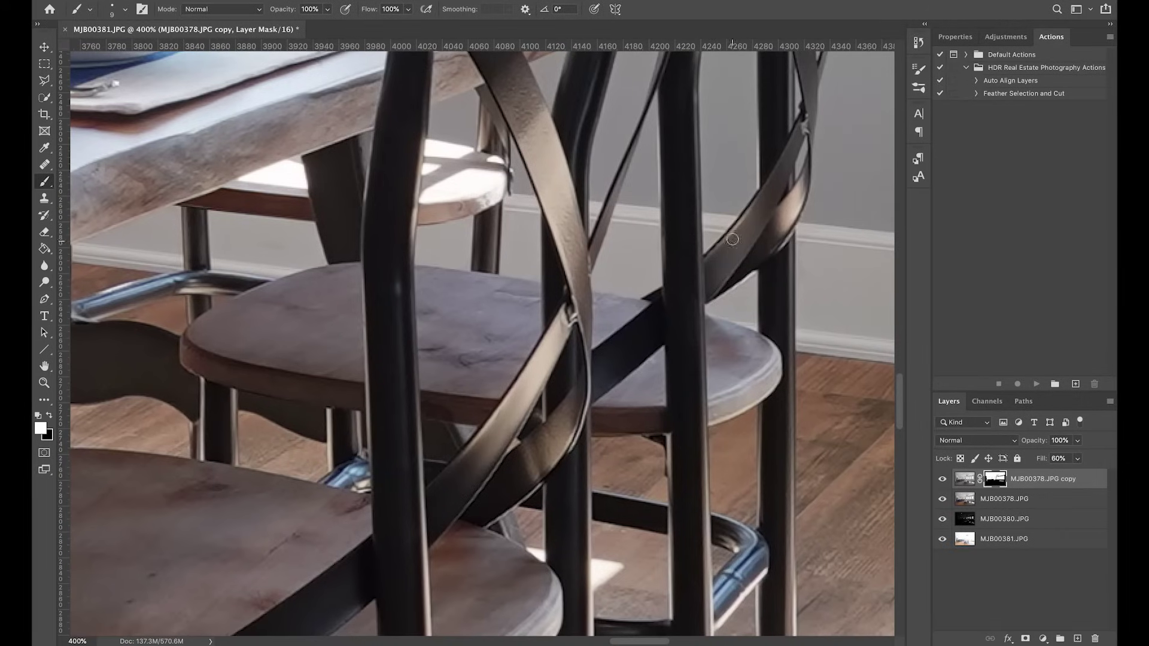
Step: Compare the full photo with and without the finished desaturated layer by toggling its visibility repeatedly
scroll(733, 252, "down", 6)
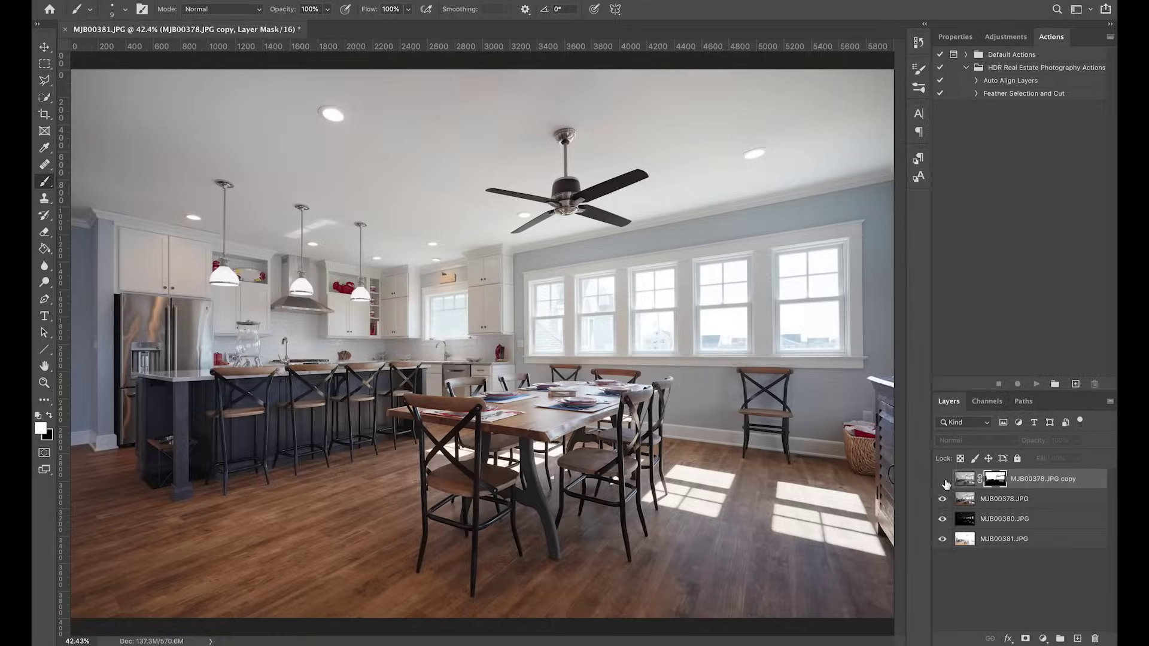
left_click(944, 480)
left_click(943, 480)
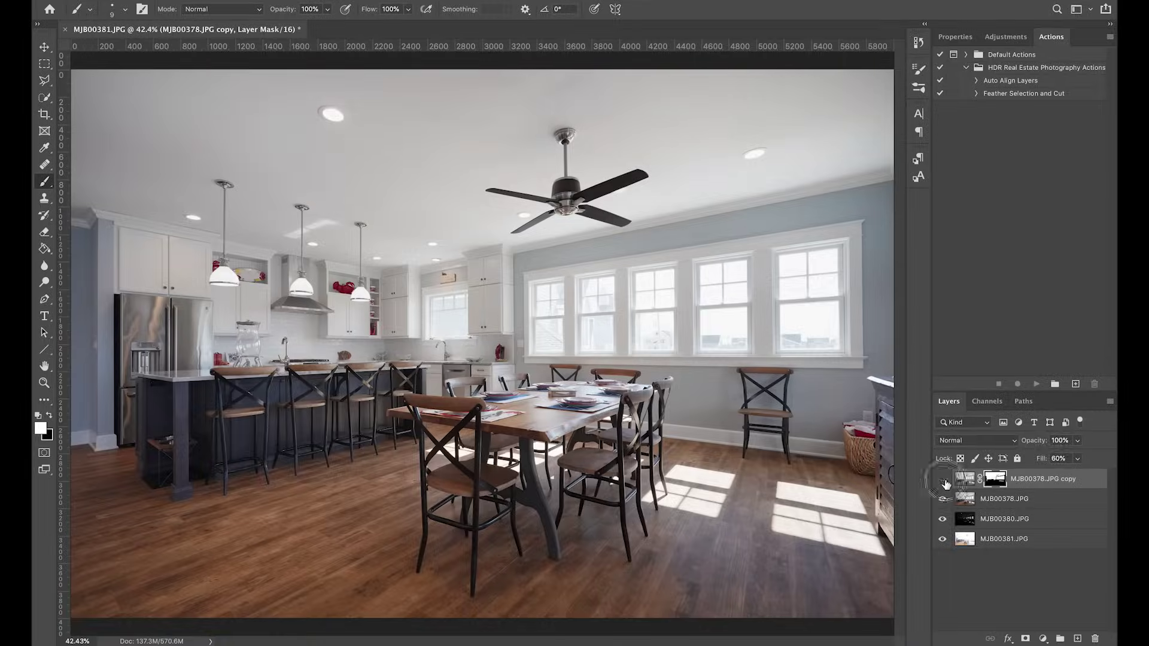
left_click(944, 480)
left_click(944, 481)
left_click(944, 481)
left_click(944, 481)
left_click(944, 481)
left_click(944, 480)
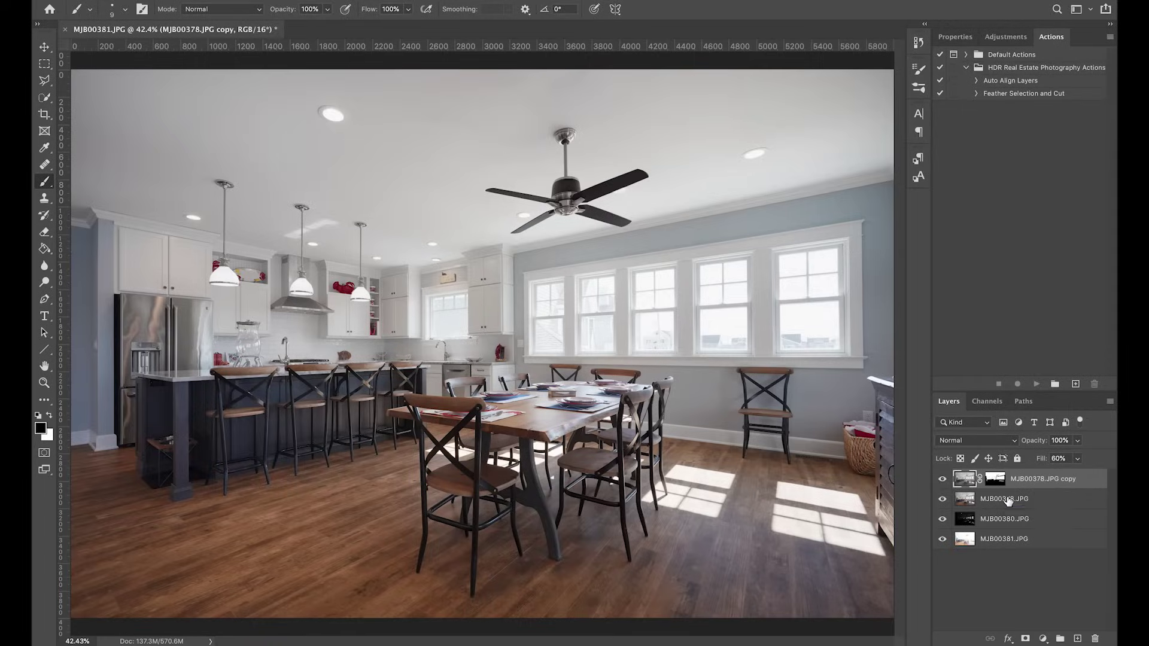
Step: Merge the desaturated copy with the MJB00378.JPG layer, and put MJB00380.JPG on top with a black layer mask
left_click(1009, 501)
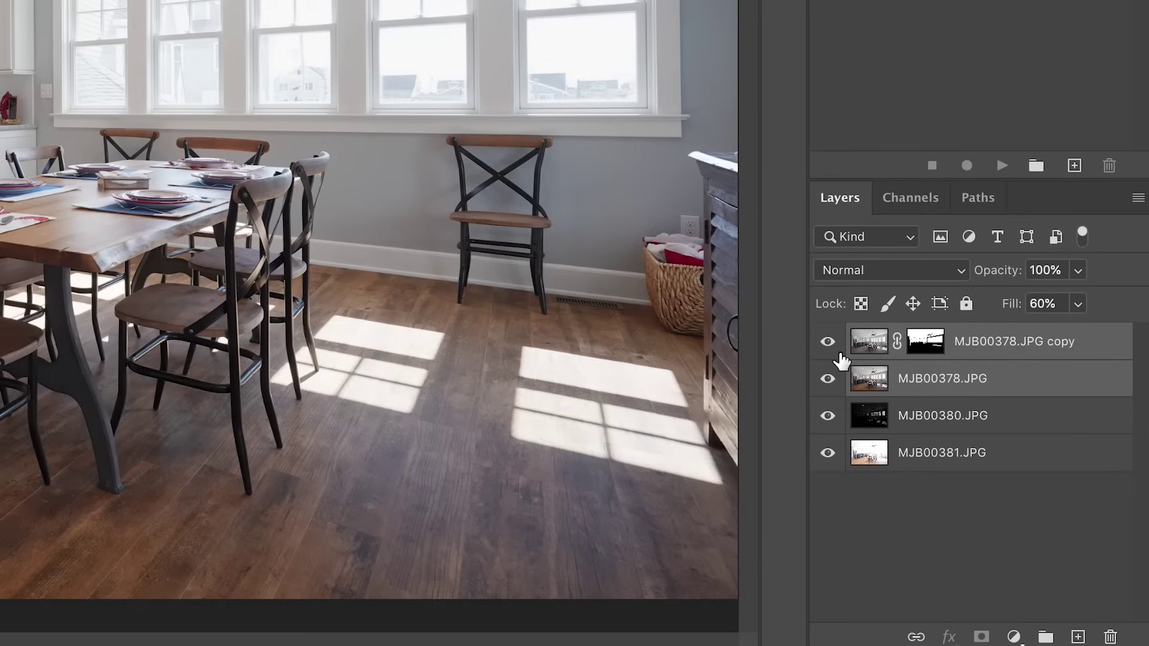
key("ctrl+e")
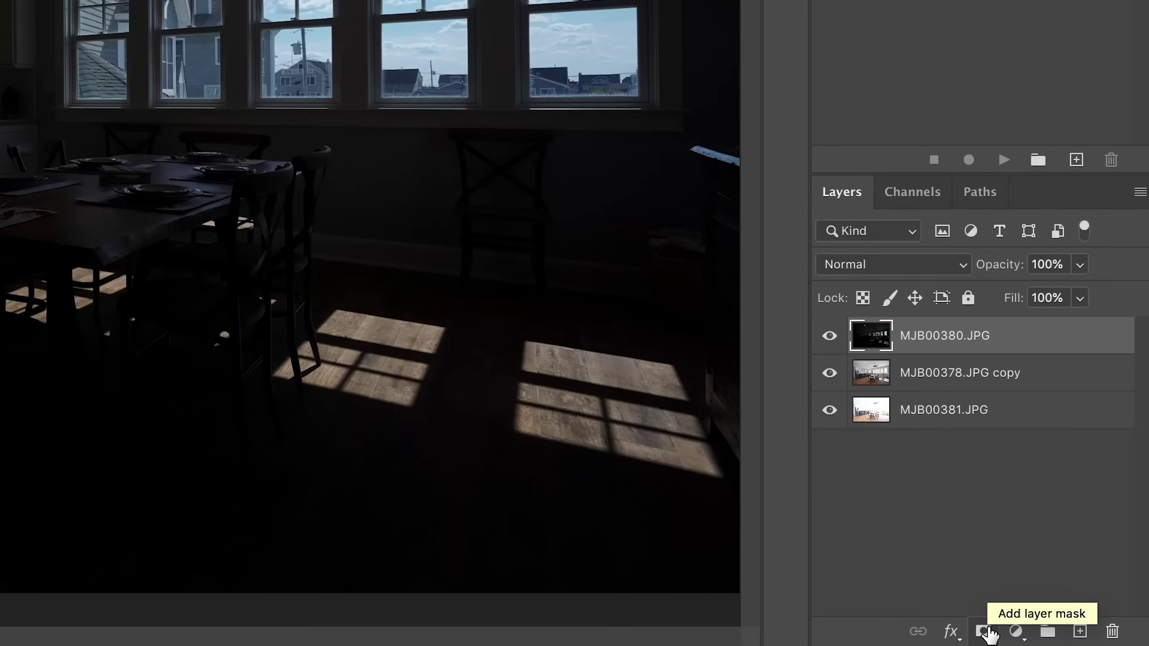
left_click(983, 631, "alt")
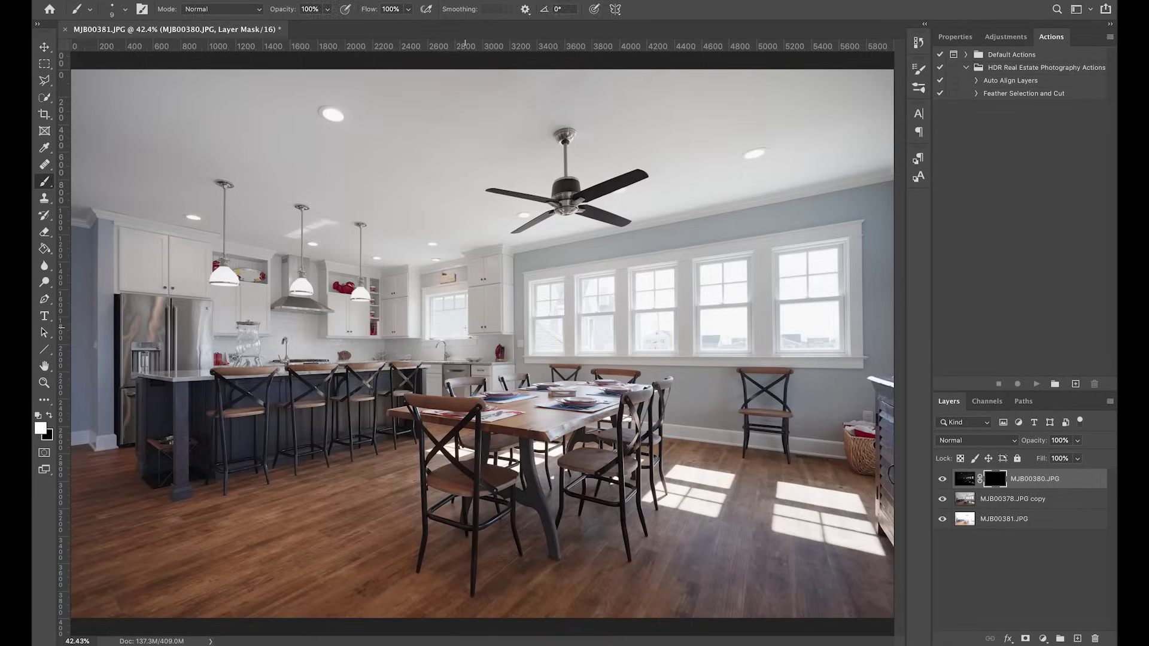
Step: Start a Polygonal Lasso outline down the first window's outer glass edge, along all the panes' lower edges and up the last window's outer glass edge
key("z")
left_click_drag(584, 309, 450, 306)
key("l")
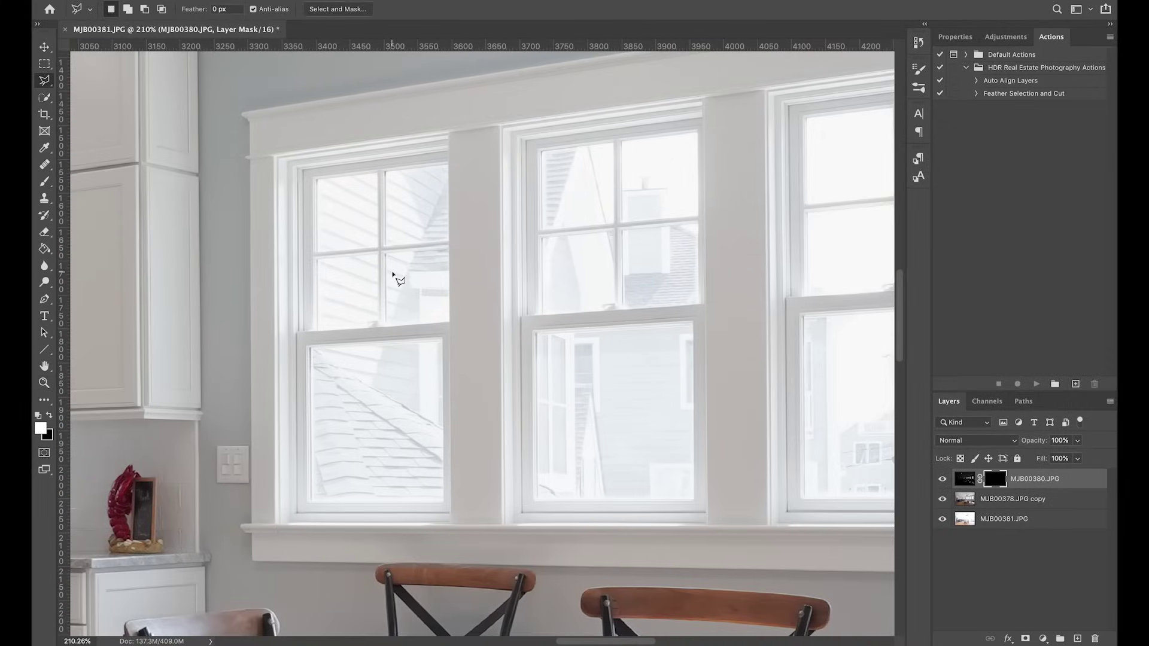
left_click(317, 181)
scroll(244, 474, "right", 10)
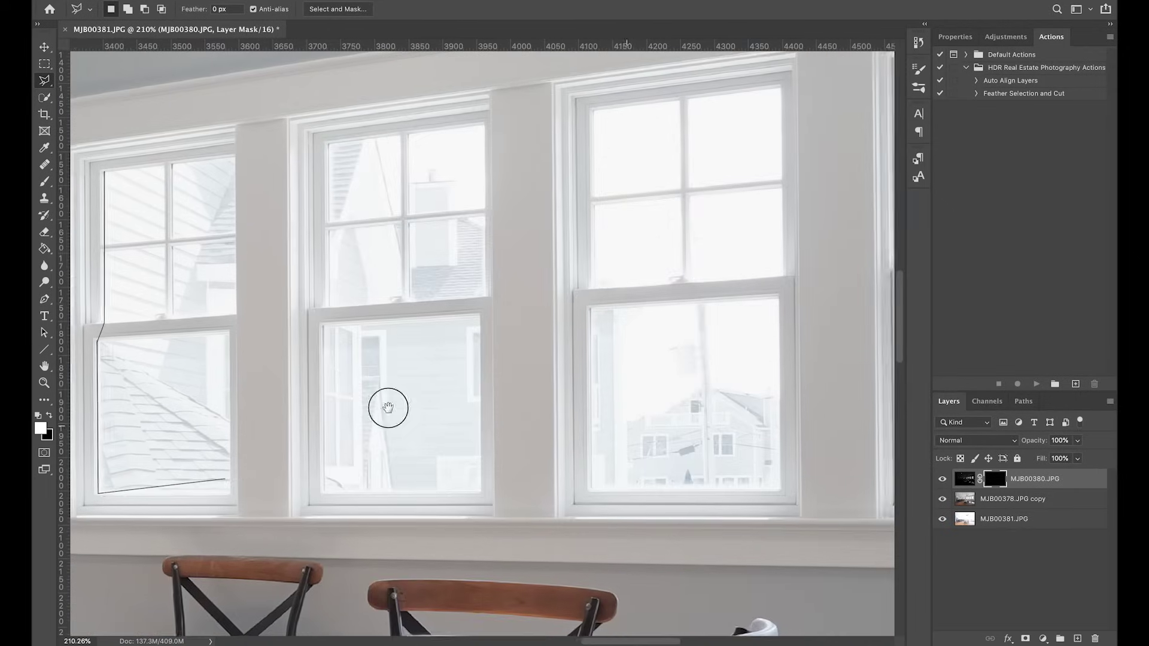
scroll(679, 402, "right", 10)
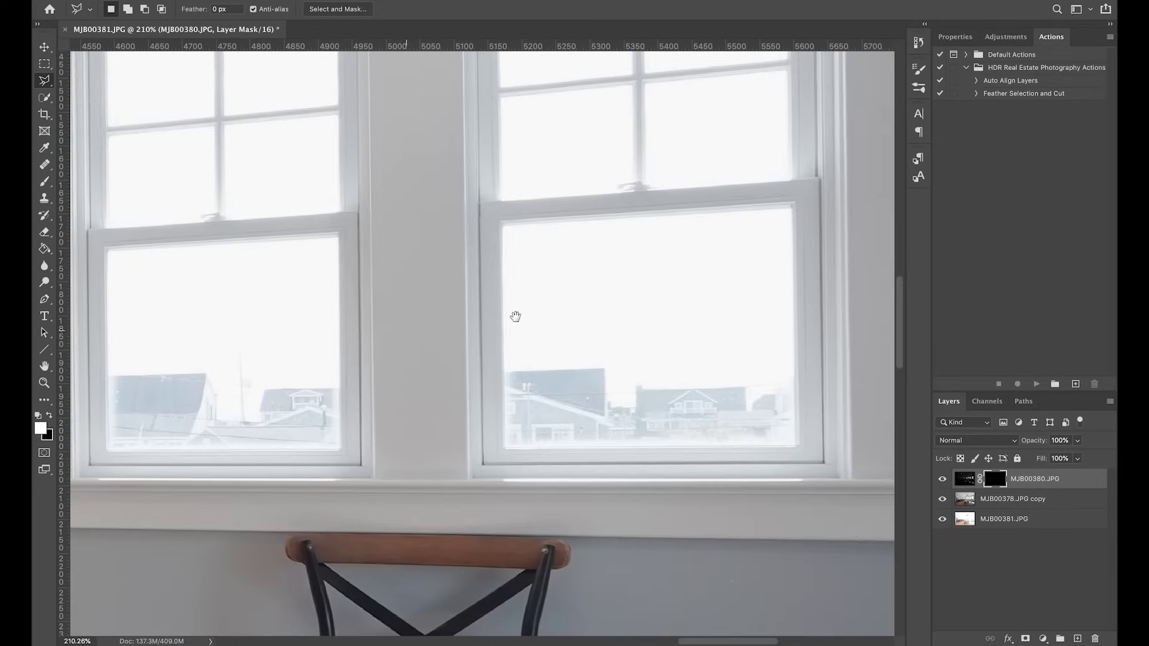
scroll(389, 306, "right", 5)
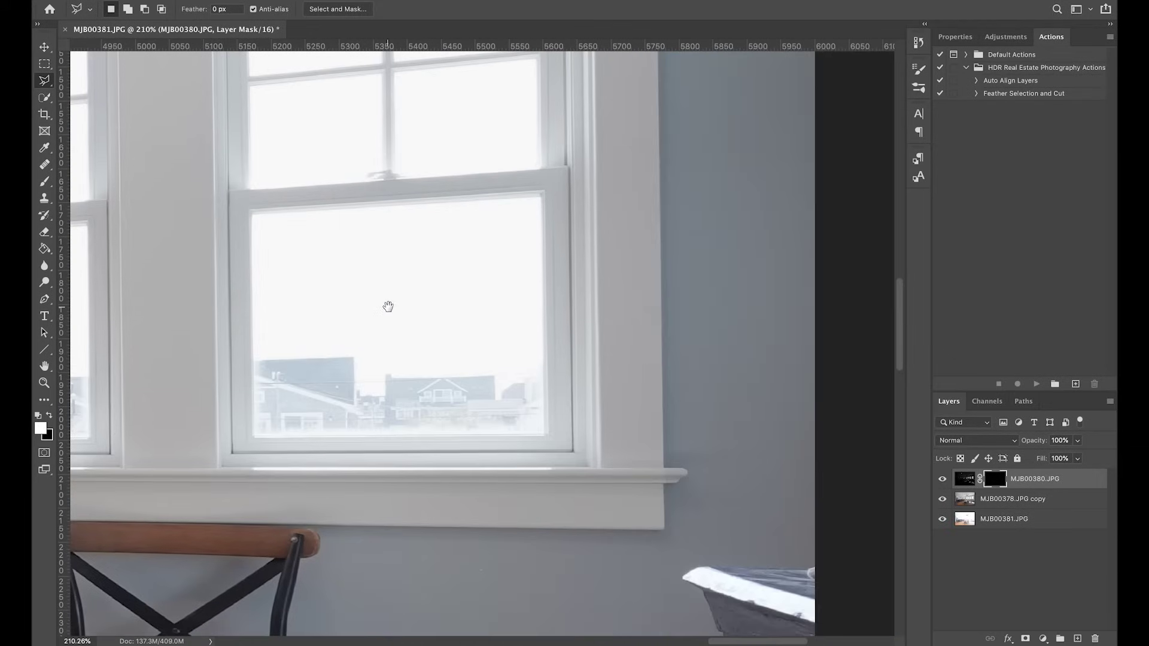
left_click(548, 435)
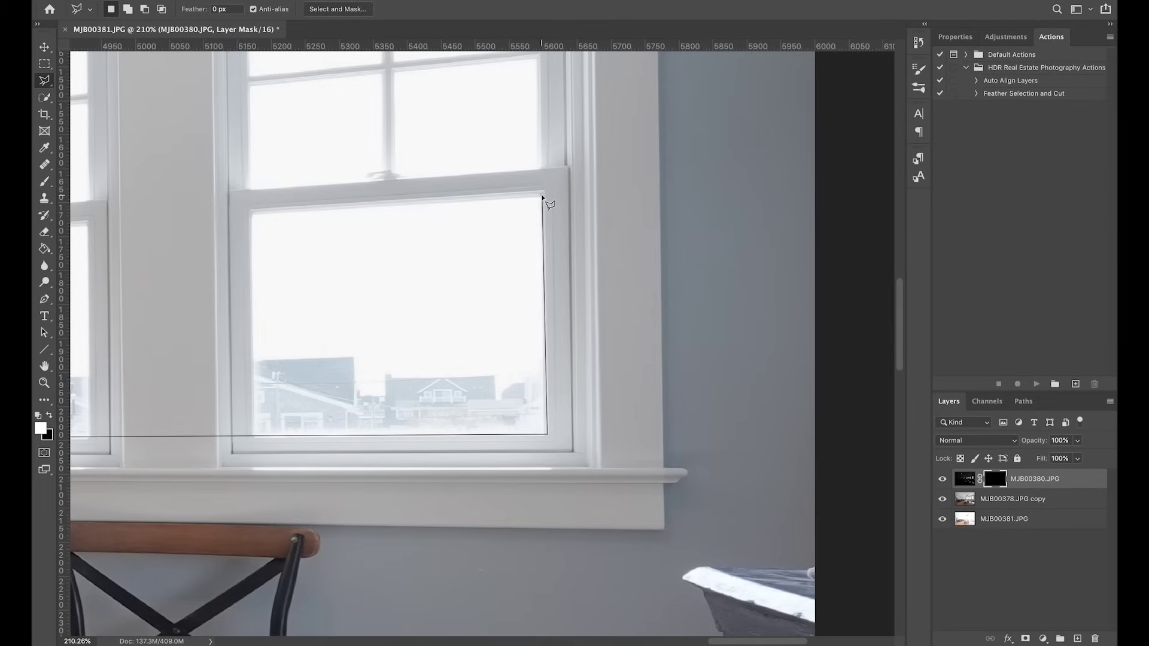
scroll(538, 313, "up", 5)
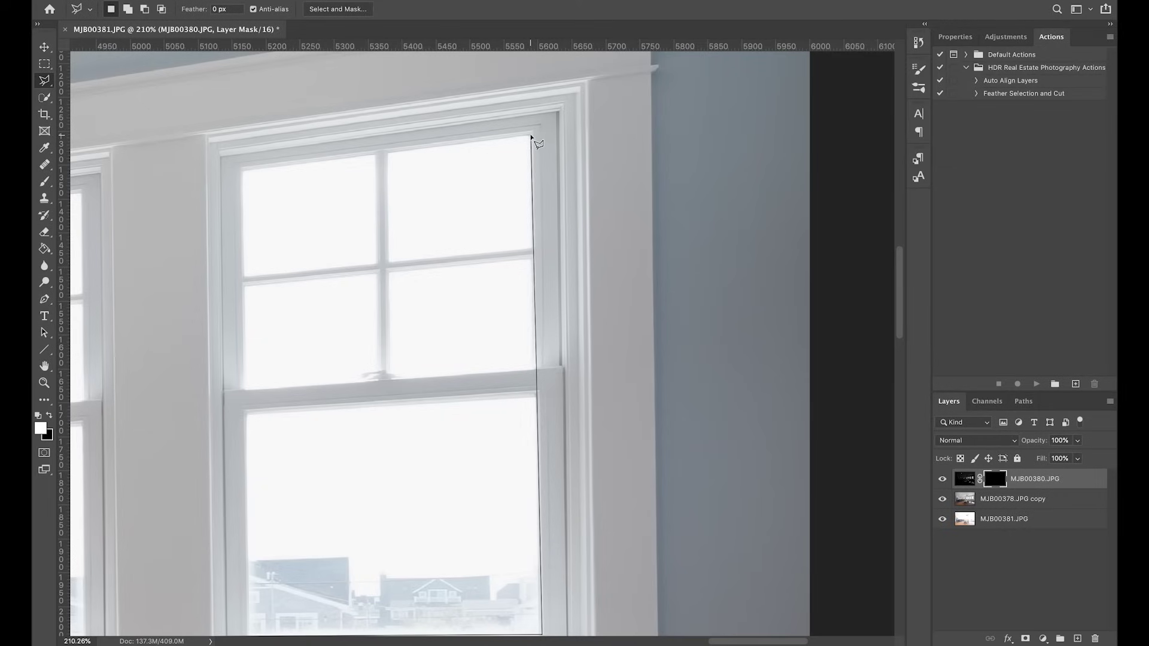
left_click(531, 137)
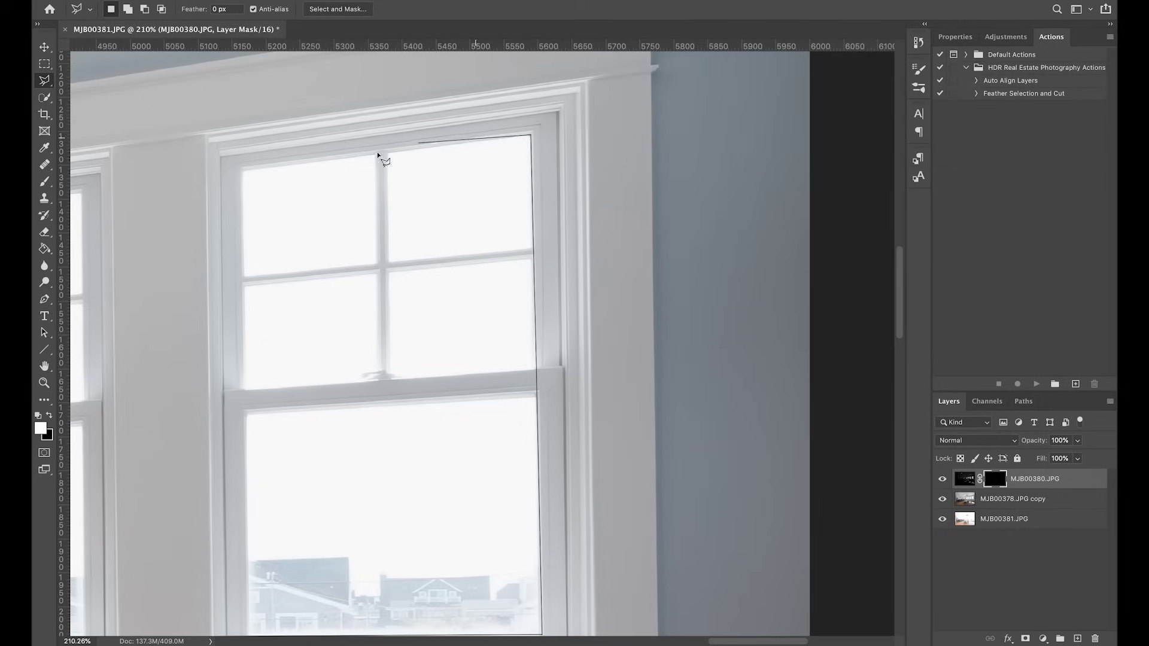
left_click(242, 172)
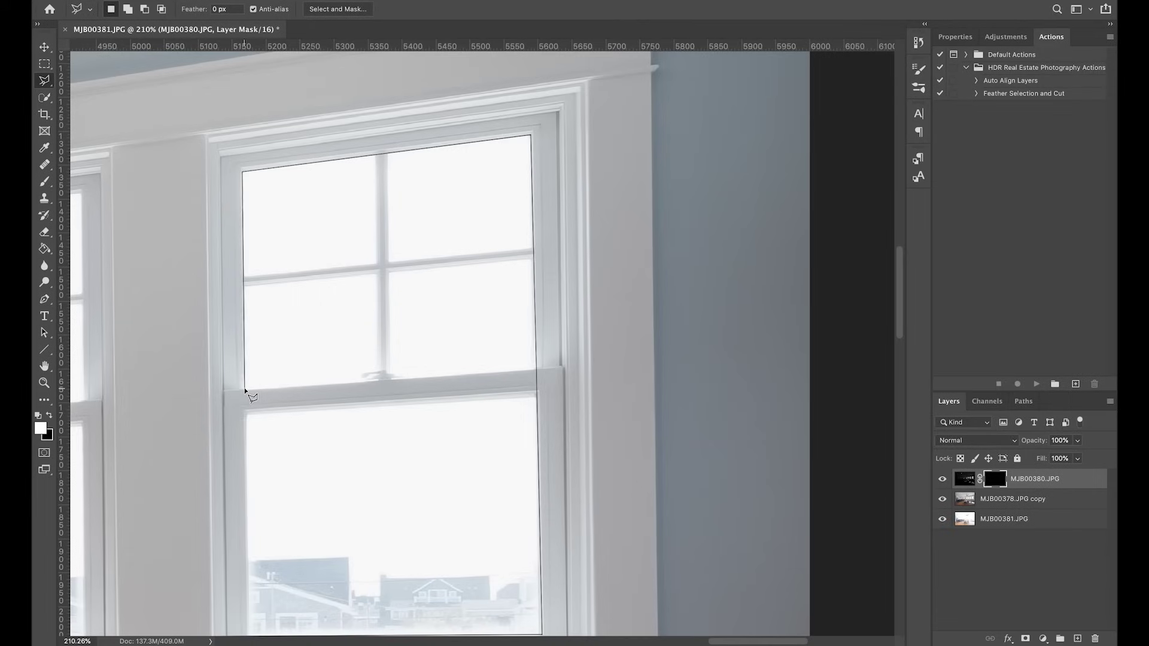
left_click(246, 434)
scroll(252, 361, "down", 3)
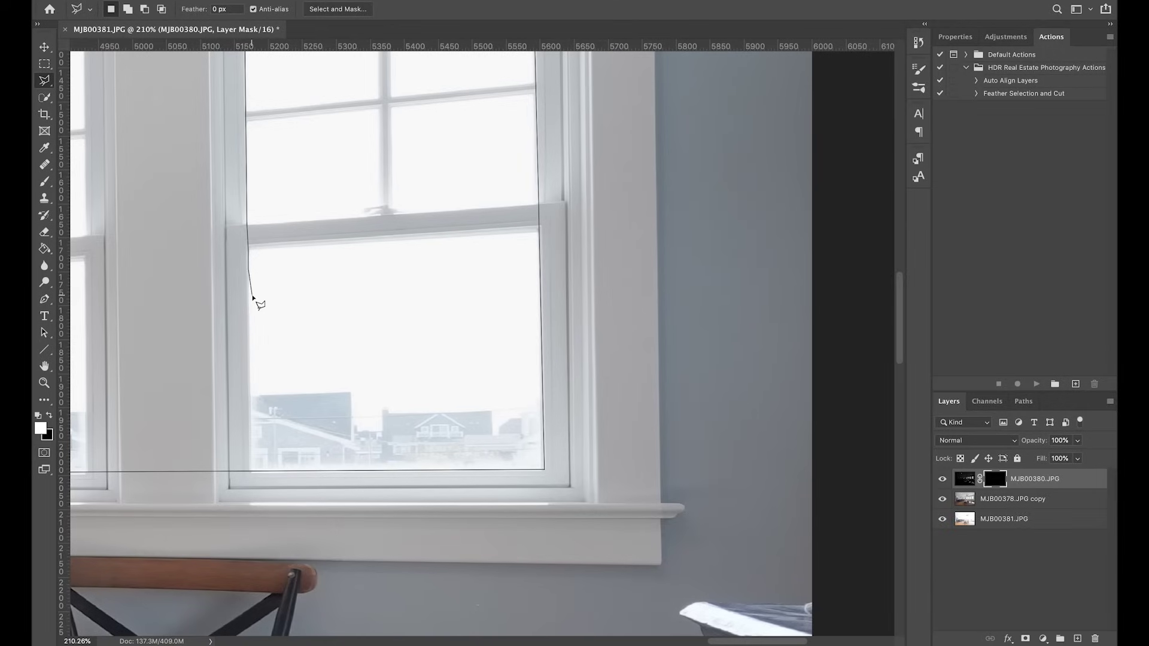
key("BackSpace")
key("BackSpace")
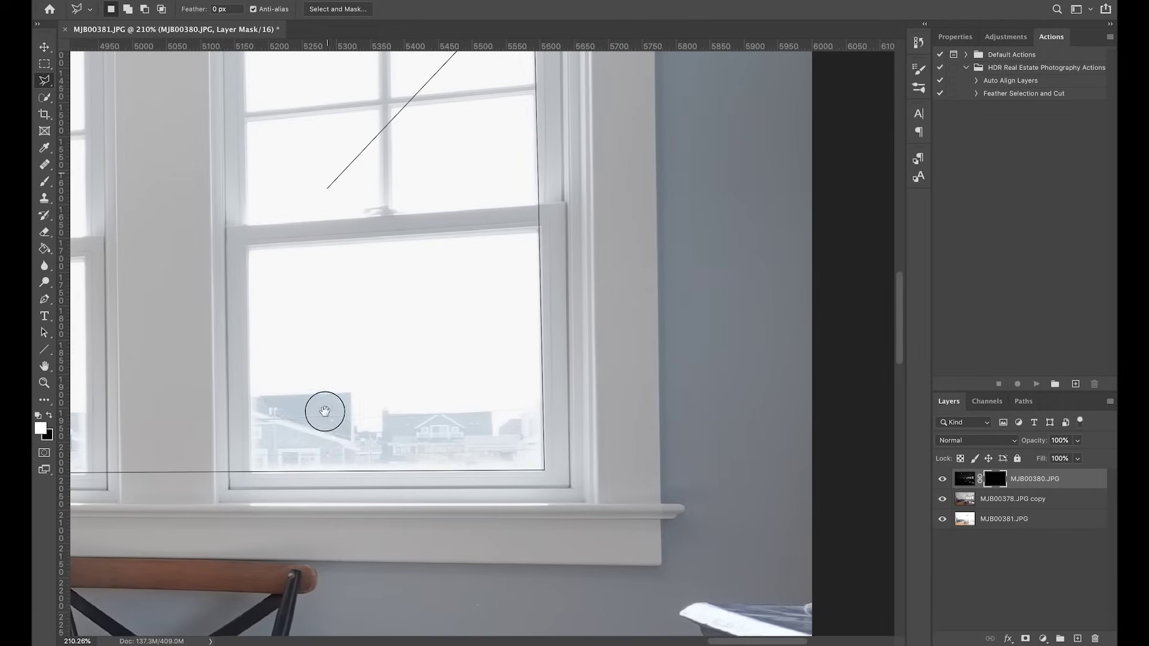
Step: Close the lasso outline along the upper glass edges of all five windows, back to the first window's starting corner
scroll(311, 353, "up", 4)
left_click(155, 263)
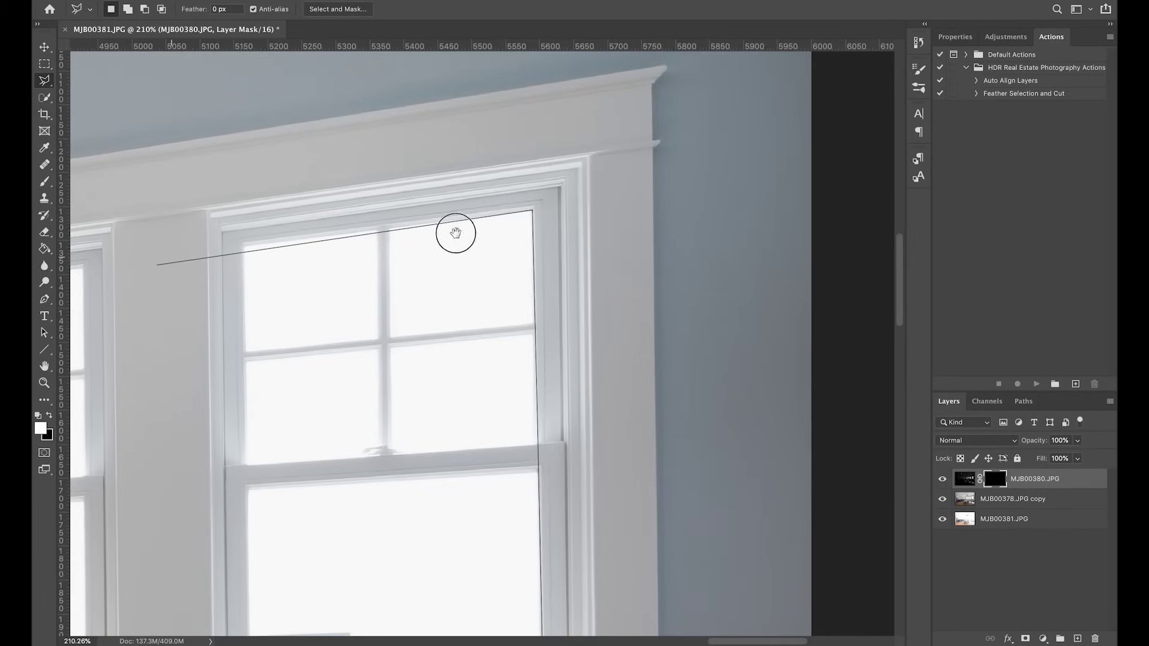
left_click_drag(437, 234, 739, 203)
left_click_drag(174, 248, 489, 212)
left_click_drag(261, 253, 563, 205)
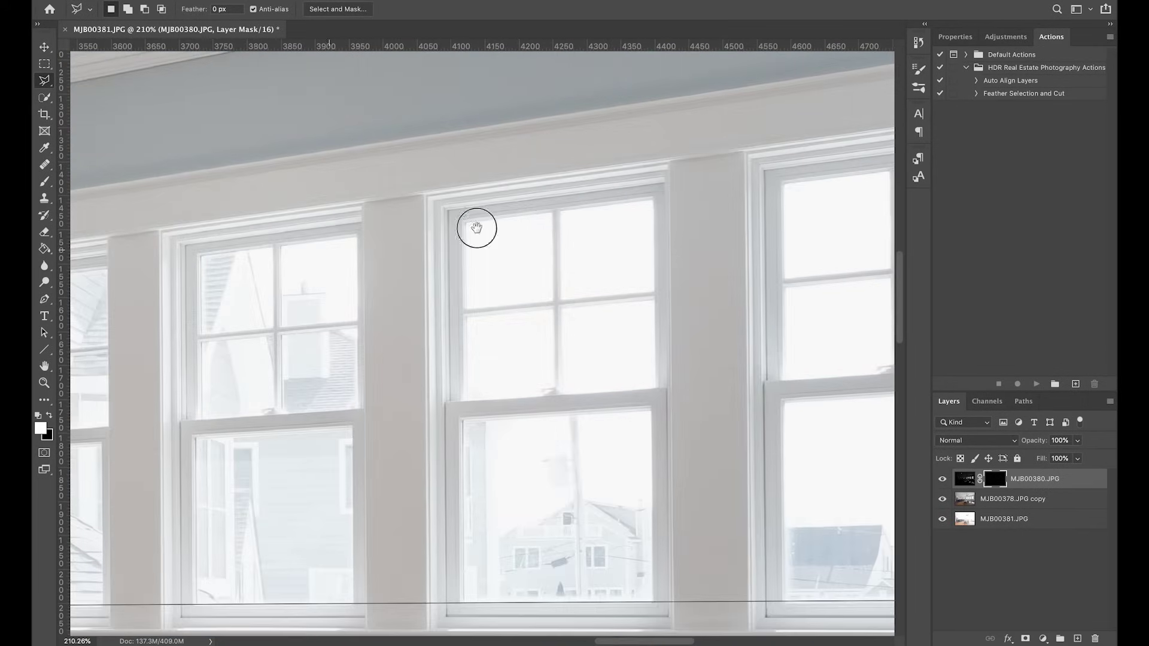
left_click_drag(354, 236, 591, 225)
left_click(238, 262)
left_click_drag(393, 308, 415, 207)
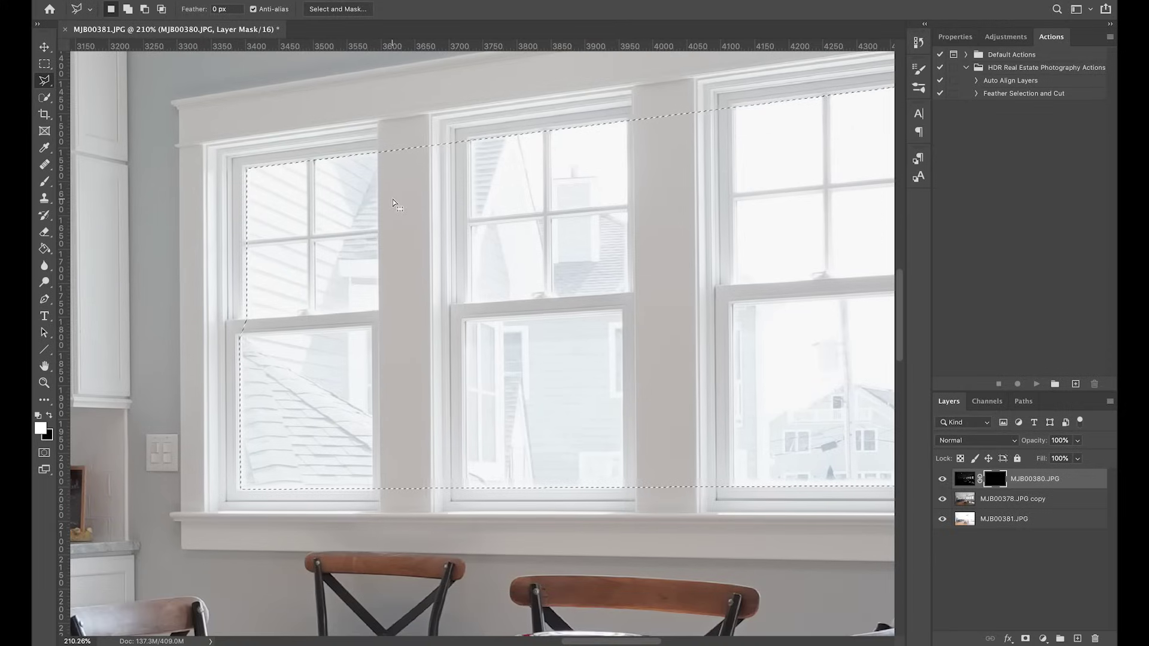
Step: Subtract the trim and frame between the first and second windows' glass from the selection with the Polygonal Lasso
key("alt")
left_click(378, 145)
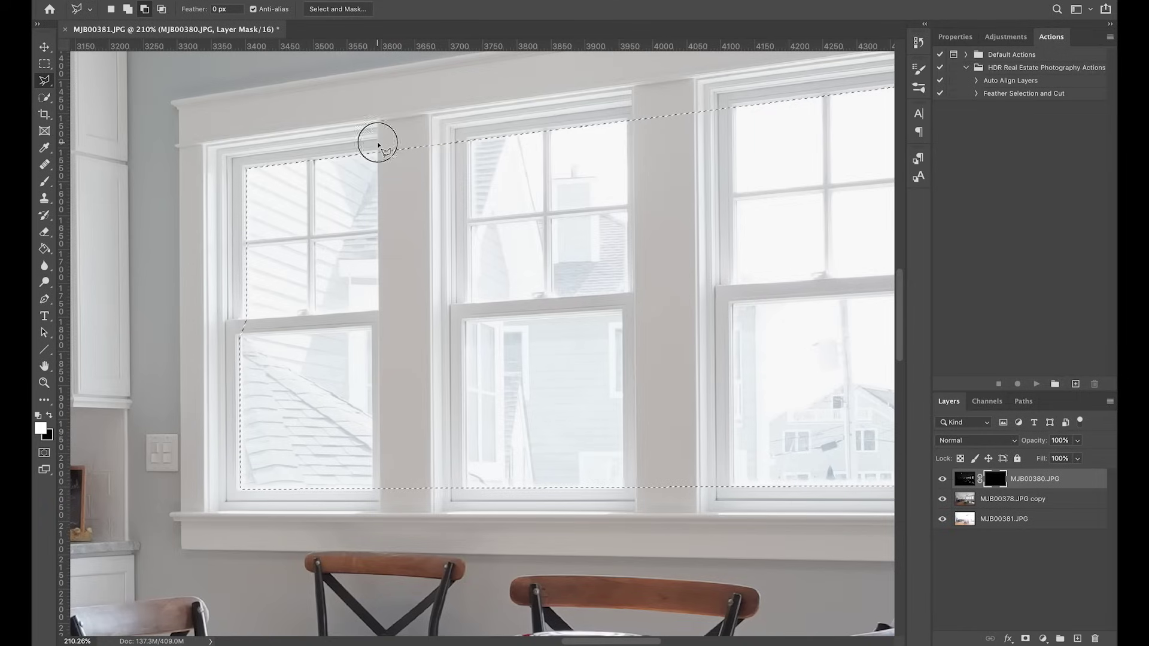
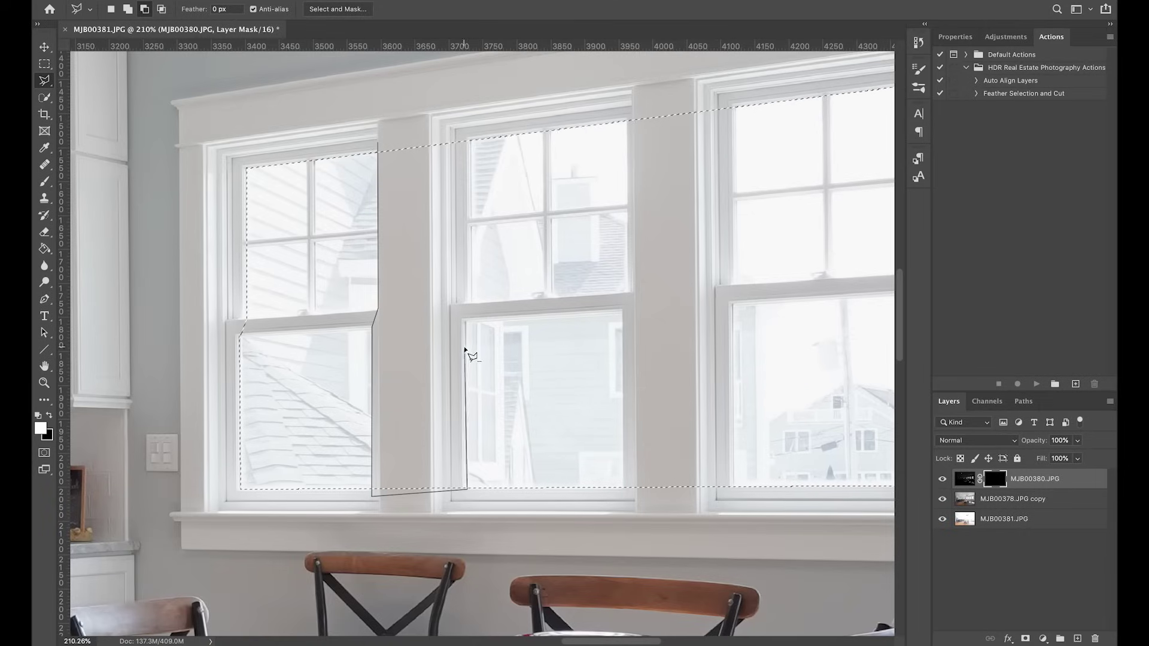
left_click(473, 303)
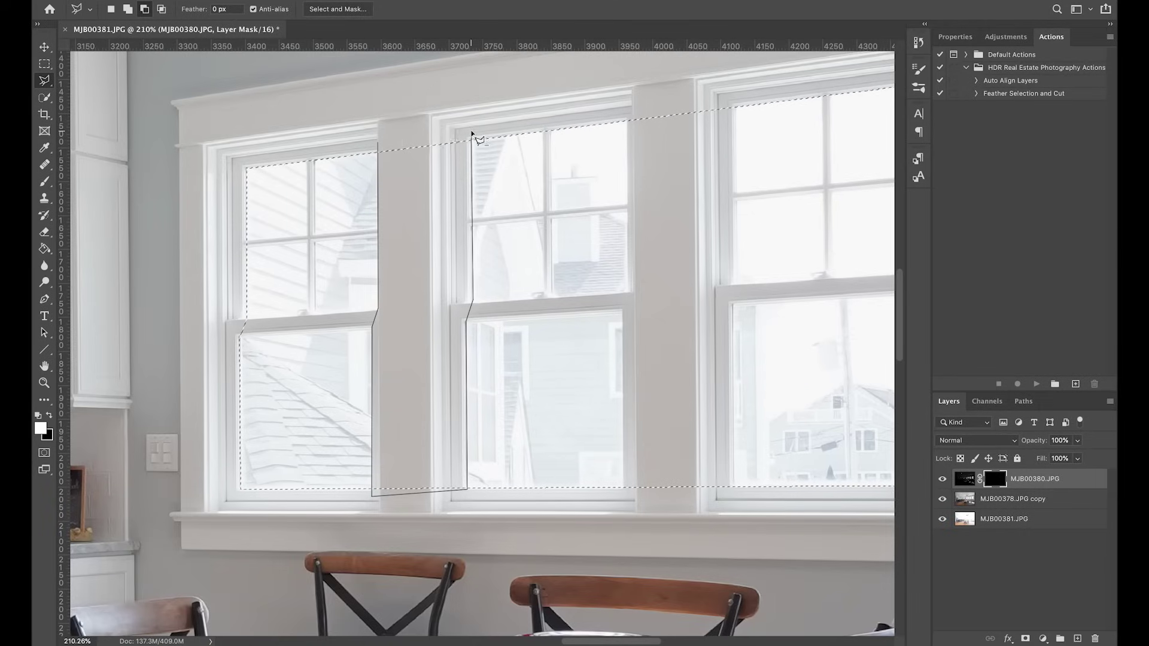
left_click(389, 134)
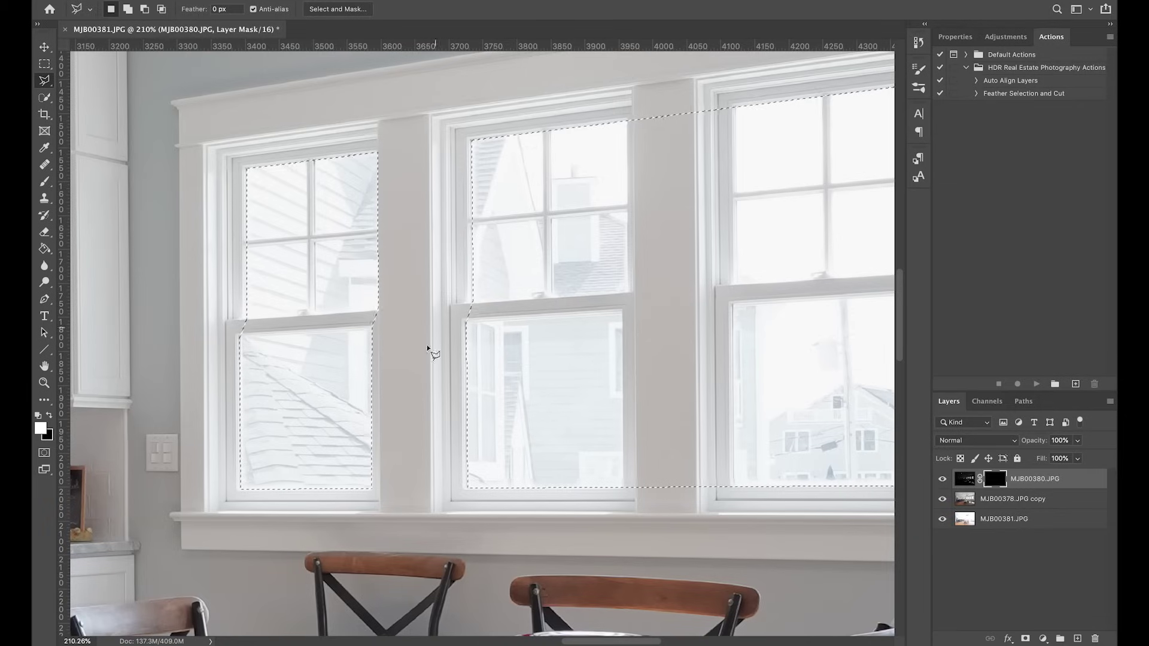
Step: Subtract the first window's horizontal meeting rail from the selection with the Polygonal Lasso
key("alt")
left_click(238, 335)
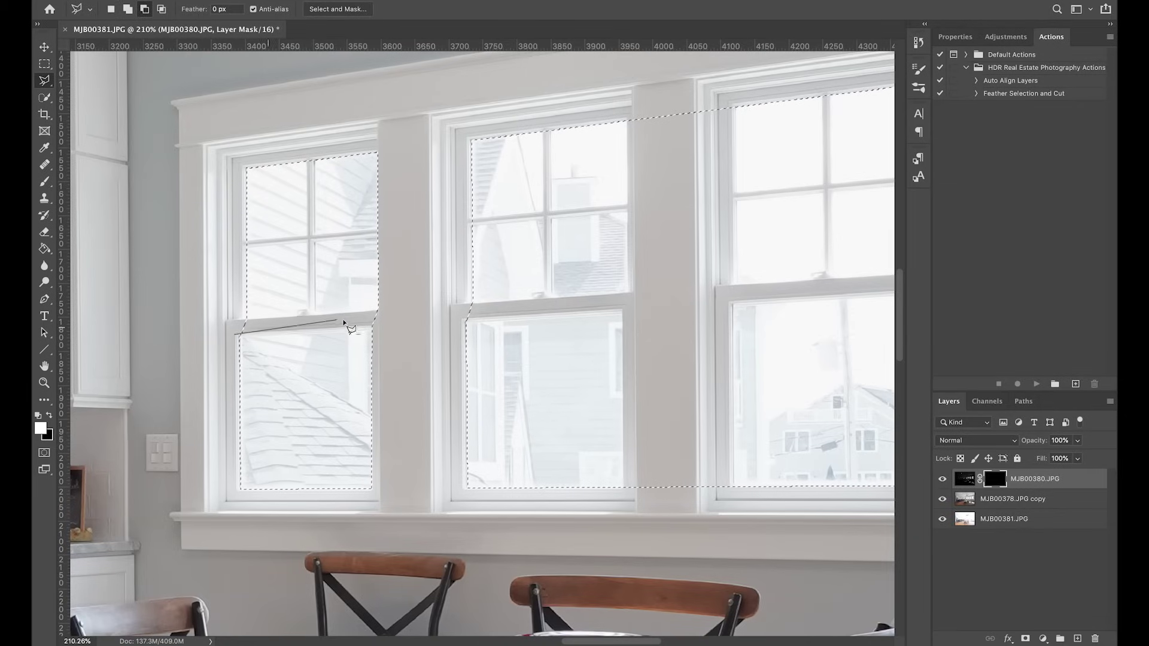
left_click(379, 327)
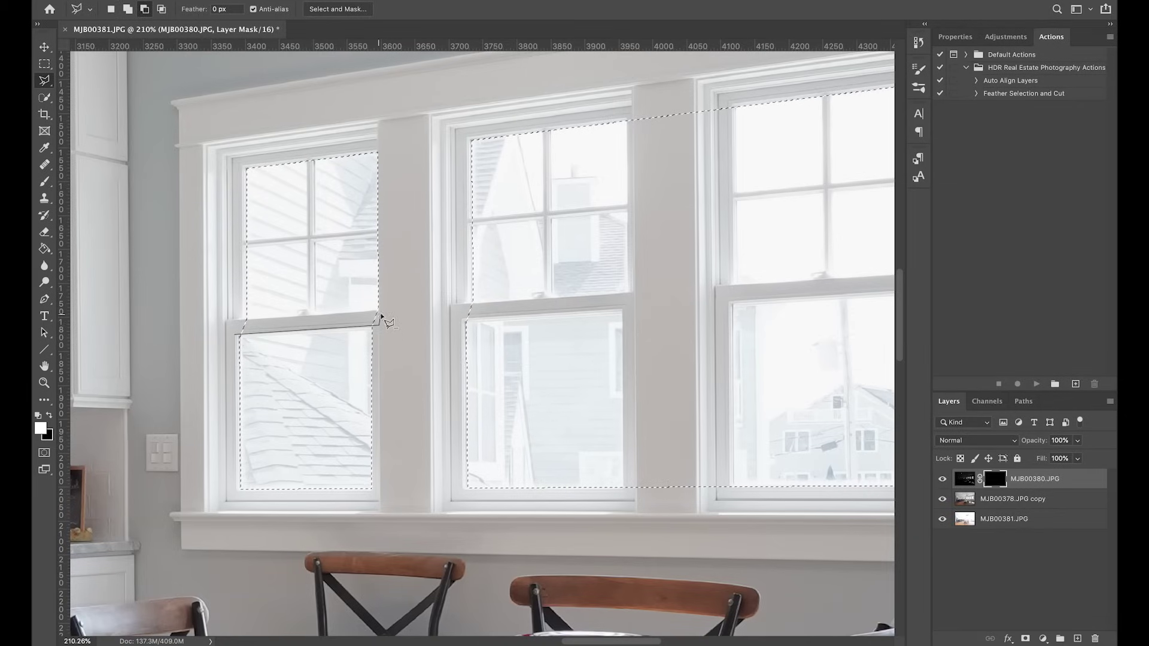
left_click(380, 310)
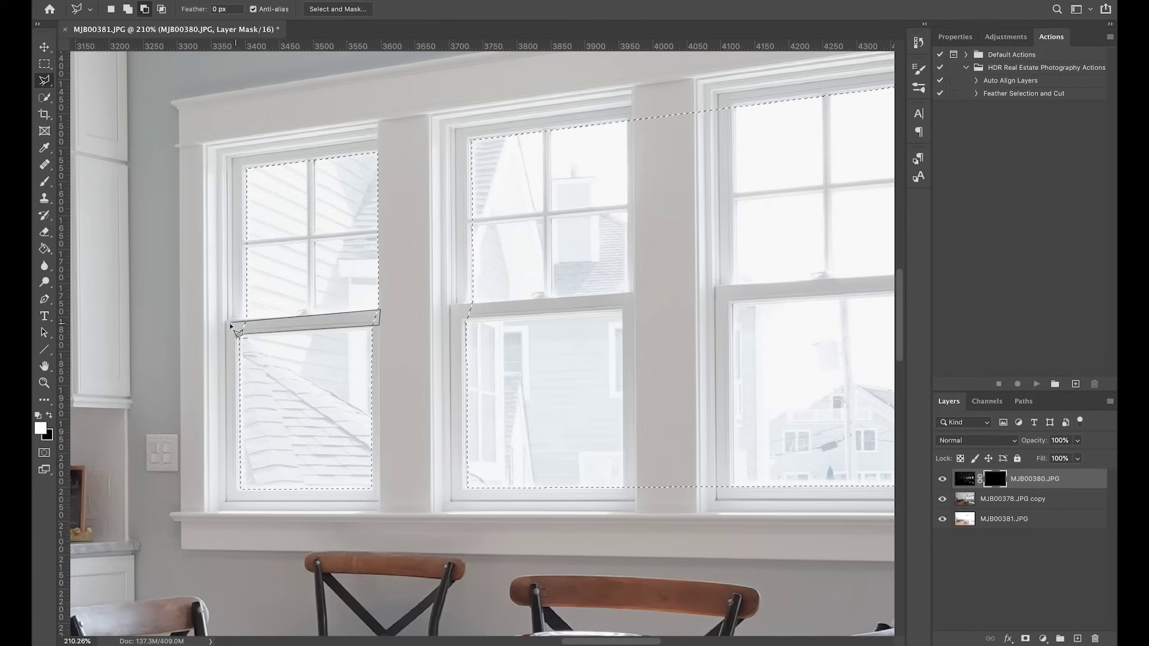
left_click(231, 327)
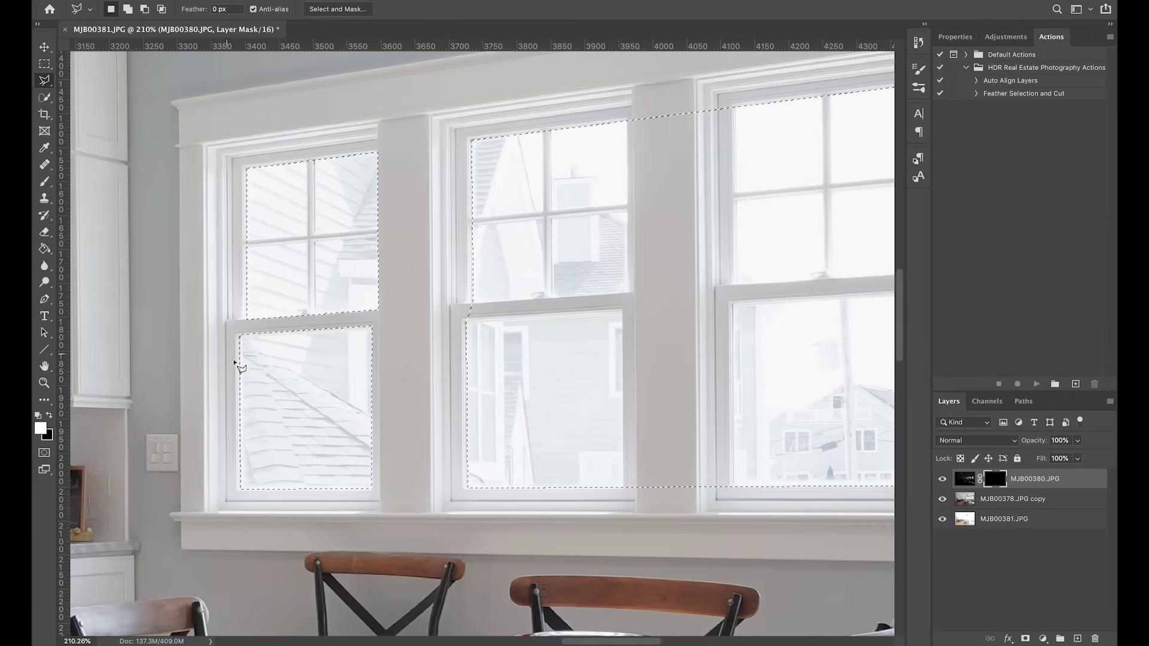
Step: Subtract the trim and frame between the second and third windows' glass from the selection with the Polygonal Lasso
left_click(467, 306, "alt")
left_click(626, 116, "alt")
left_click(627, 294)
left_click(622, 312)
left_click(624, 507)
left_click(736, 495)
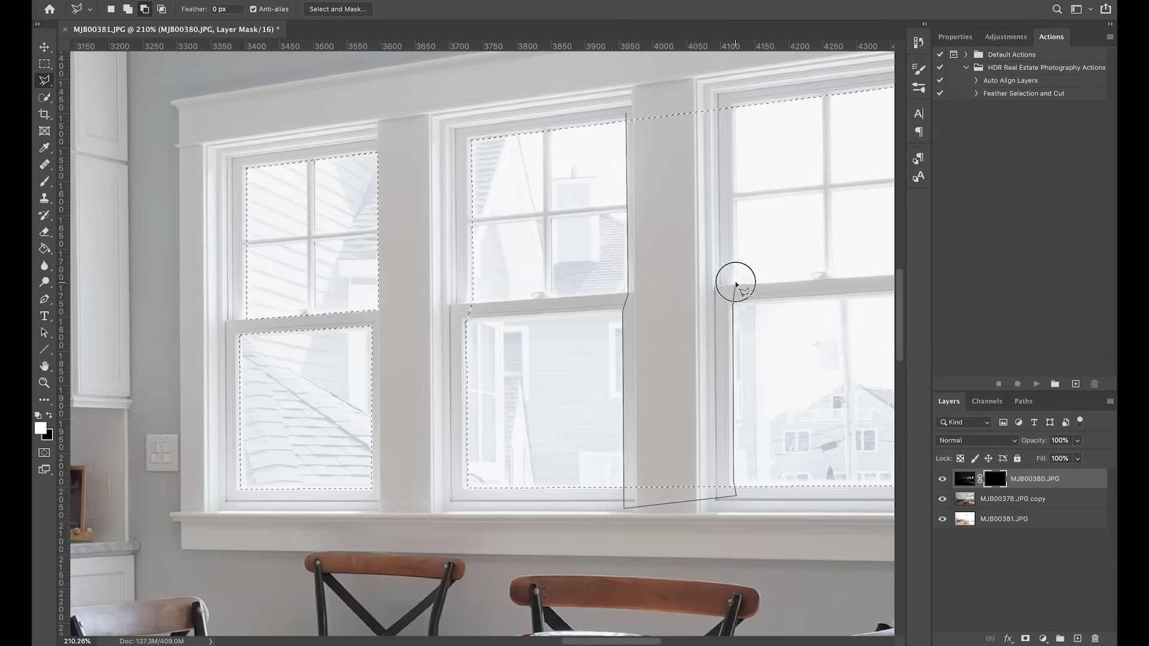
double_click(738, 106)
Step: Subtract the second window's horizontal meeting rail from the lasso selection
left_click(455, 305)
left_click(636, 292)
left_click(630, 305)
left_click(456, 305)
Step: Subtract the trim and frame between the third and fourth windows' glass from the selection
scroll(686, 307, "right", 8)
left_click_drag(642, 179, 522, 256)
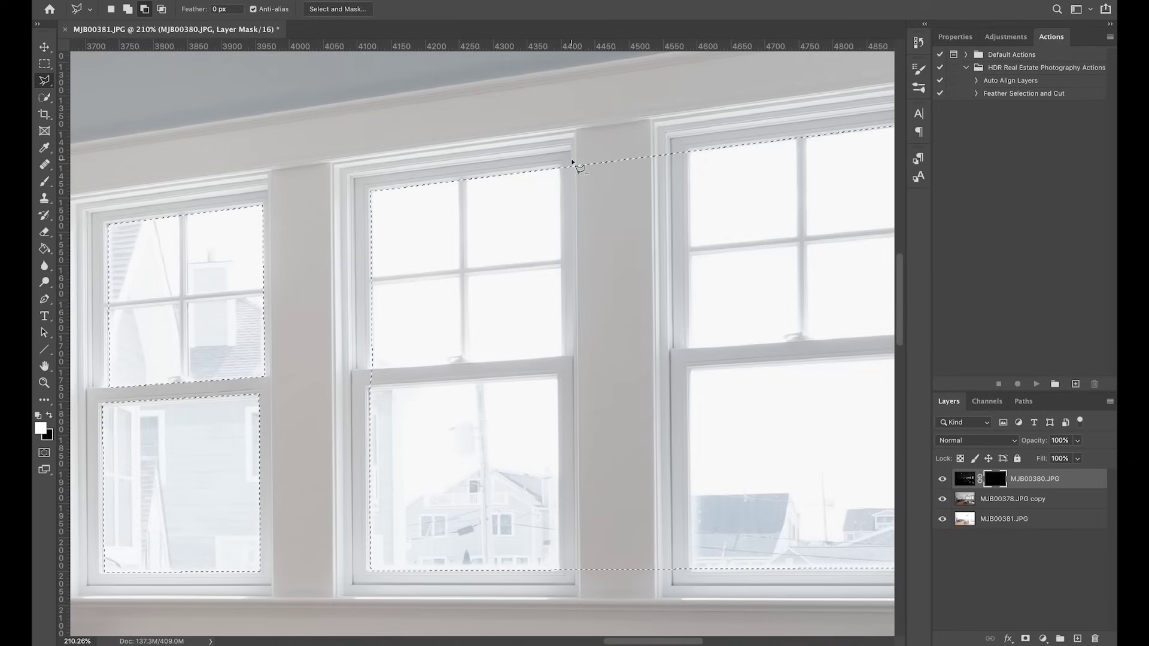
left_click(558, 165, "alt")
left_click(562, 357, "alt")
left_click(558, 378)
left_click(560, 582)
left_click(690, 578)
left_click(691, 368)
left_click(693, 160)
left_click(559, 165)
Step: Subtract the third window's horizontal meeting rail from the selection
left_click(357, 372, "alt")
left_click(566, 359)
left_click(561, 378)
left_click(362, 391)
left_click(357, 372)
Step: Subtract the trim and frame between the fourth and fifth windows' glass from the selection
scroll(691, 389, "right", 5)
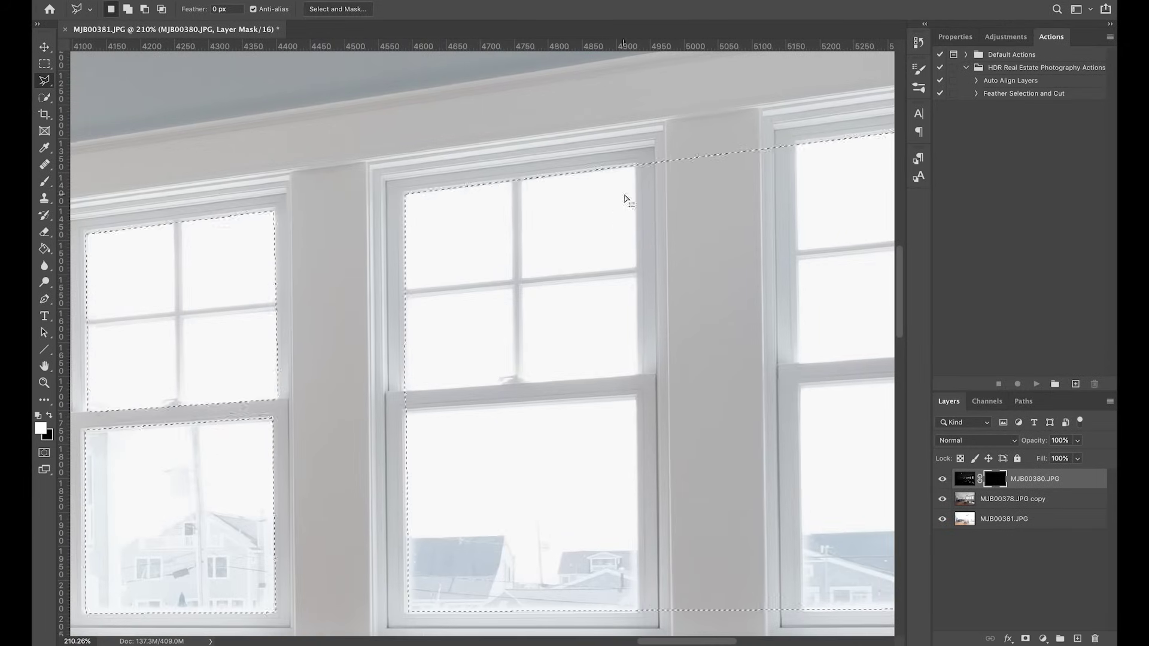
left_click(636, 162, "alt")
left_click(639, 624)
left_click(798, 624)
left_click(802, 611)
double_click(796, 142)
Step: Subtract the fourth window's horizontal meeting rail from the selection
left_click(390, 393, "alt")
left_click(654, 377)
left_click(657, 400)
double_click(402, 419)
Step: Subtract the fifth window's horizontal meeting rail from the selection so only its upper and lower glass areas stay selected
left_click_drag(490, 426, 200, 320)
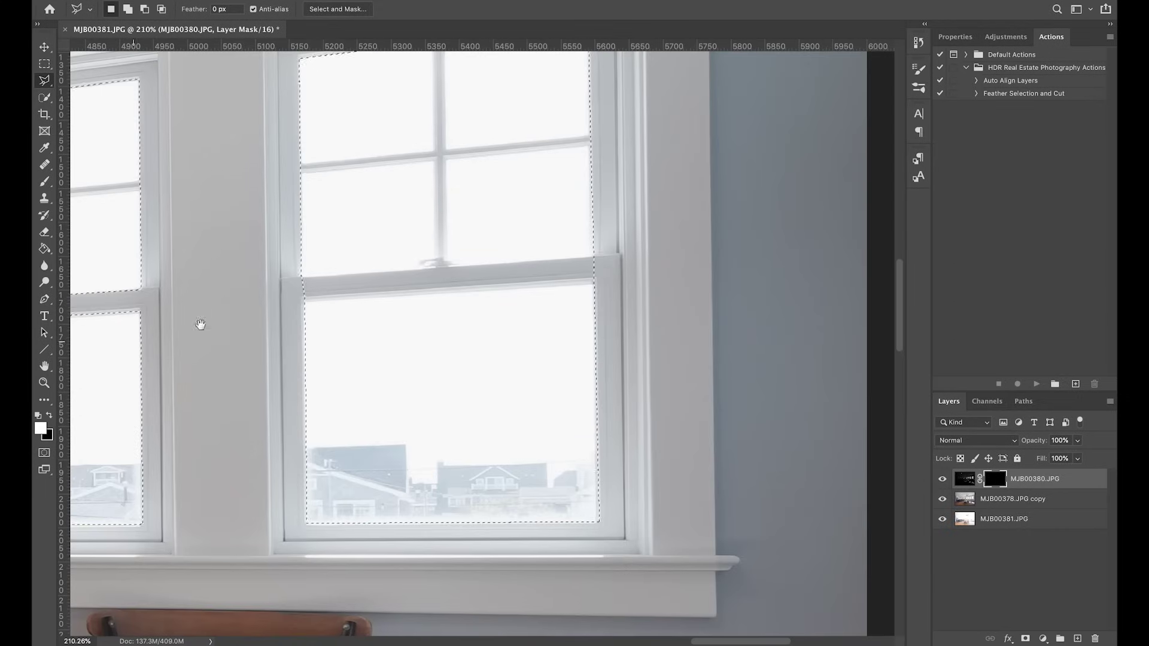
left_click(296, 278, "alt")
left_click(614, 258)
left_click(599, 283)
left_click(298, 300)
left_click(293, 279)
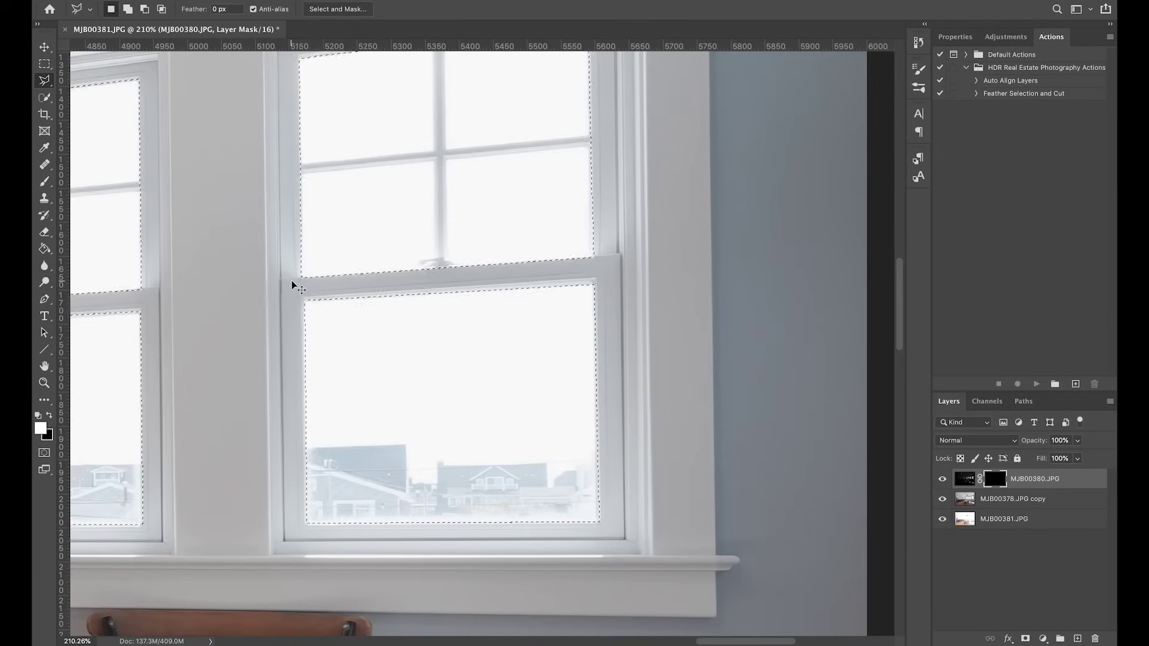
Step: Feather the selection of all five windows' glass by 1 pixel
key("ctrl+minus")
key("ctrl+minus")
key("ctrl+minus")
left_click_drag(333, 288, 471, 266)
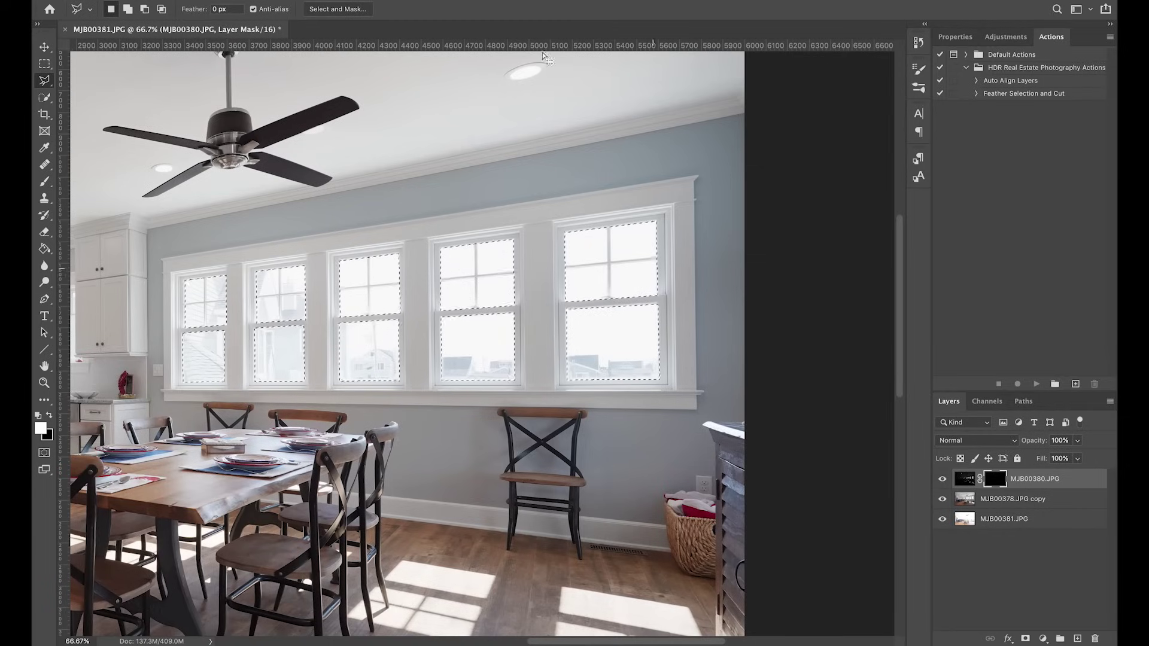
left_click(296, 0)
mouse_move(350, 162)
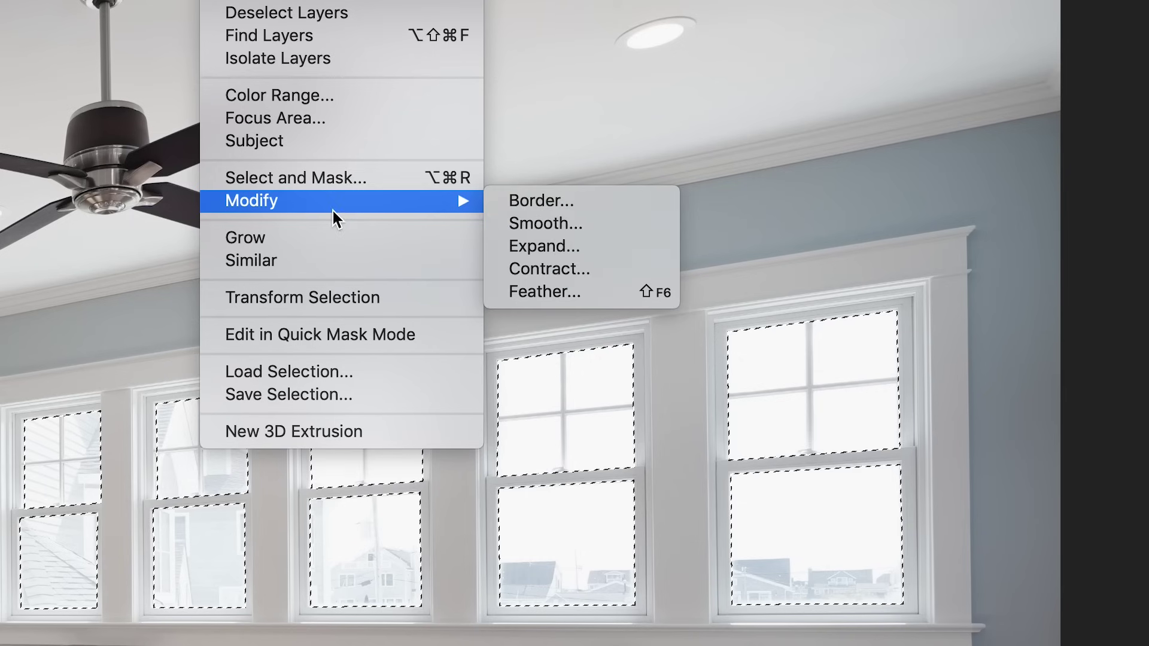
left_click(468, 210)
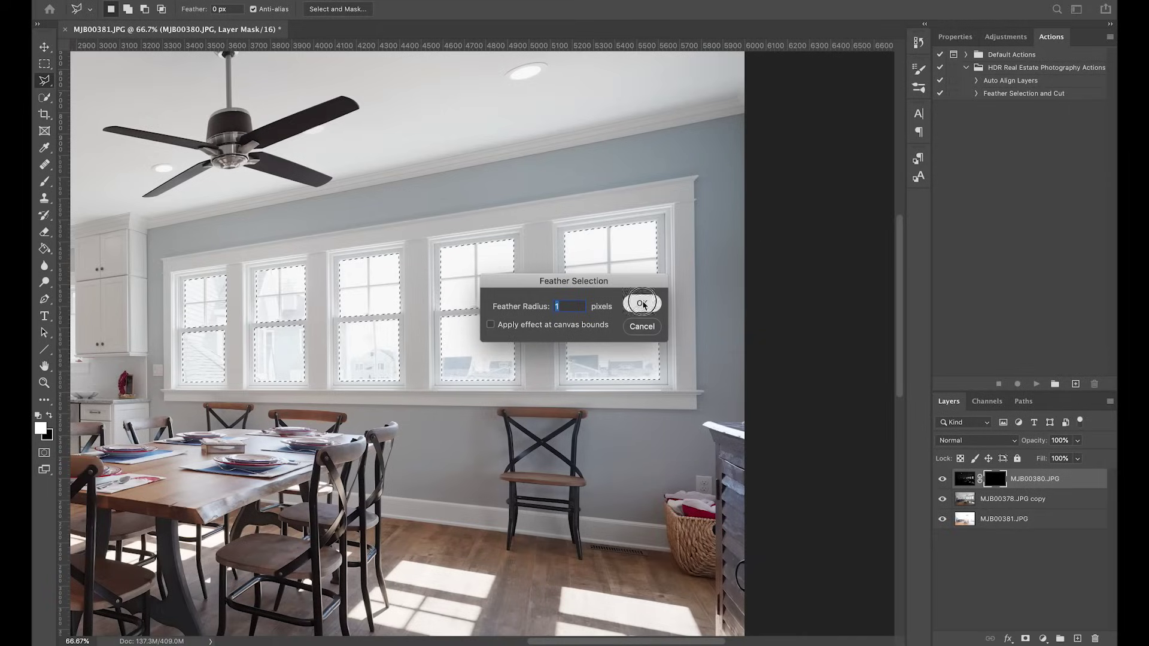
left_click(644, 304)
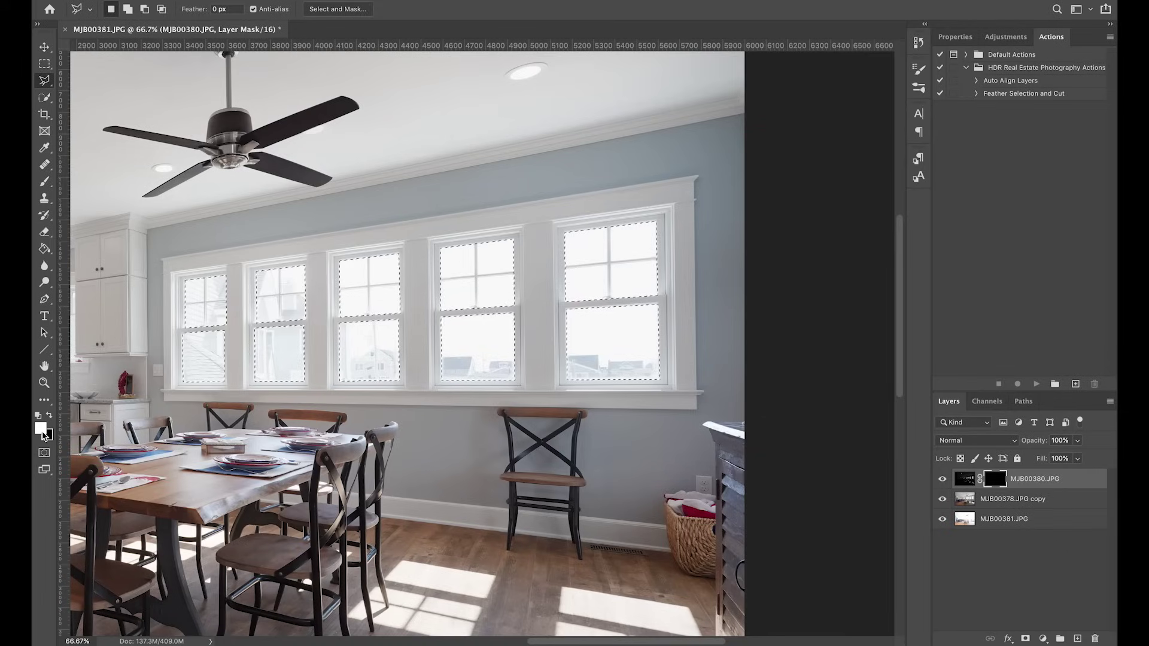
Step: Fill the glass selection with white on the MJB00380.JPG layer mask, and deselect
key("x")
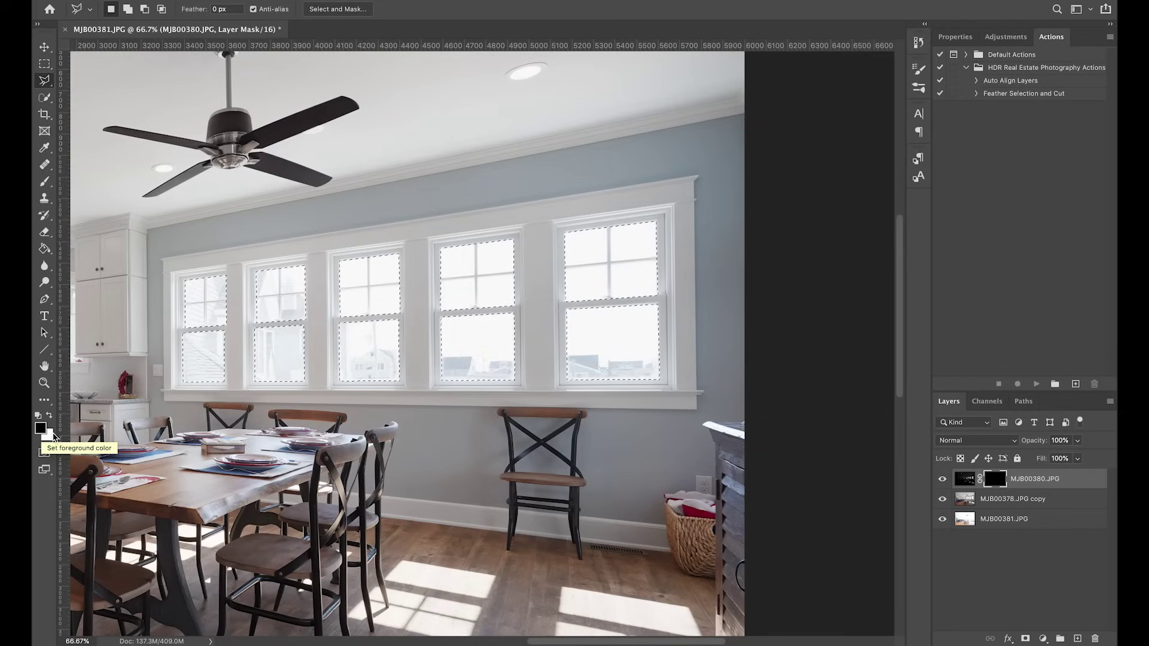
left_click(992, 479)
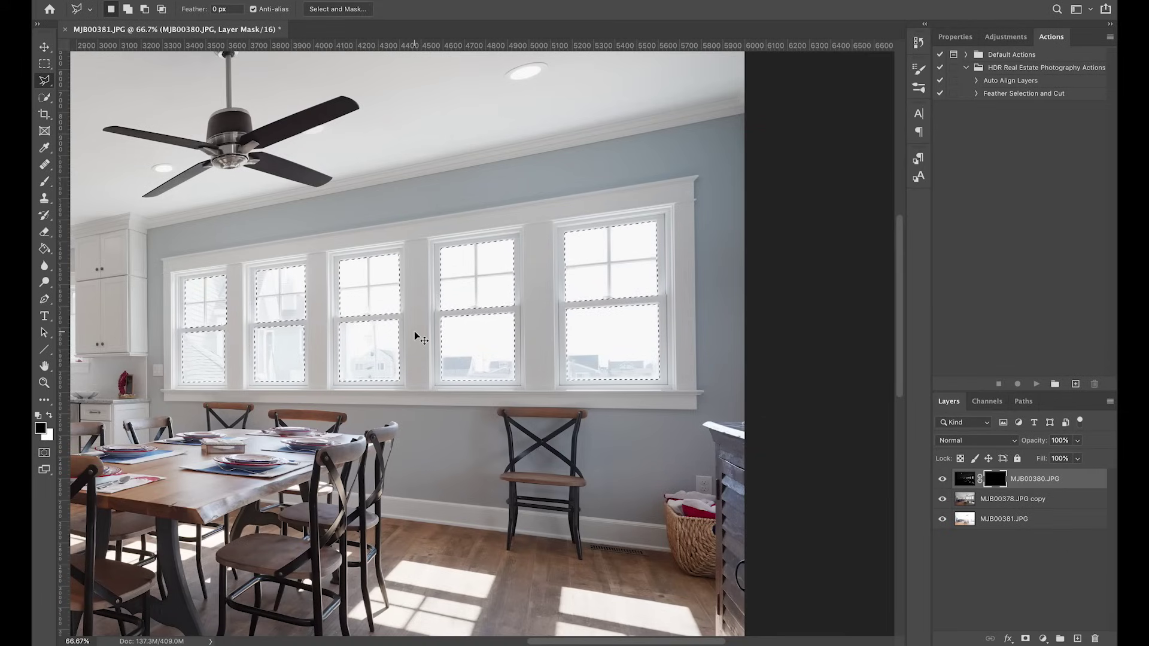
key("ctrl+BackSpace")
key("ctrl+d")
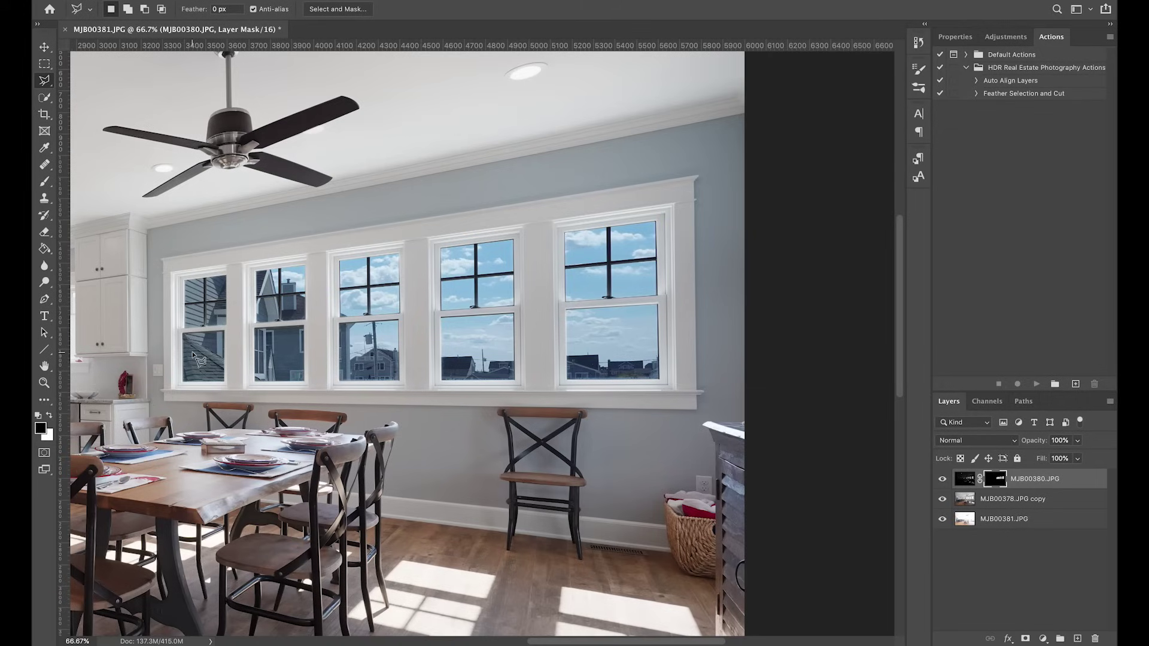
Step: Set up a hard-edged 9 px Soft Round brush for retouching the mask at the first window's upper sash
key("z")
mouse_move(198, 359)
left_mouse_down()
mouse_move(246, 303)
mouse_move(275, 328)
mouse_move(195, 361)
mouse_move(346, 286)
left_mouse_up()
left_click_drag(314, 393, 334, 389)
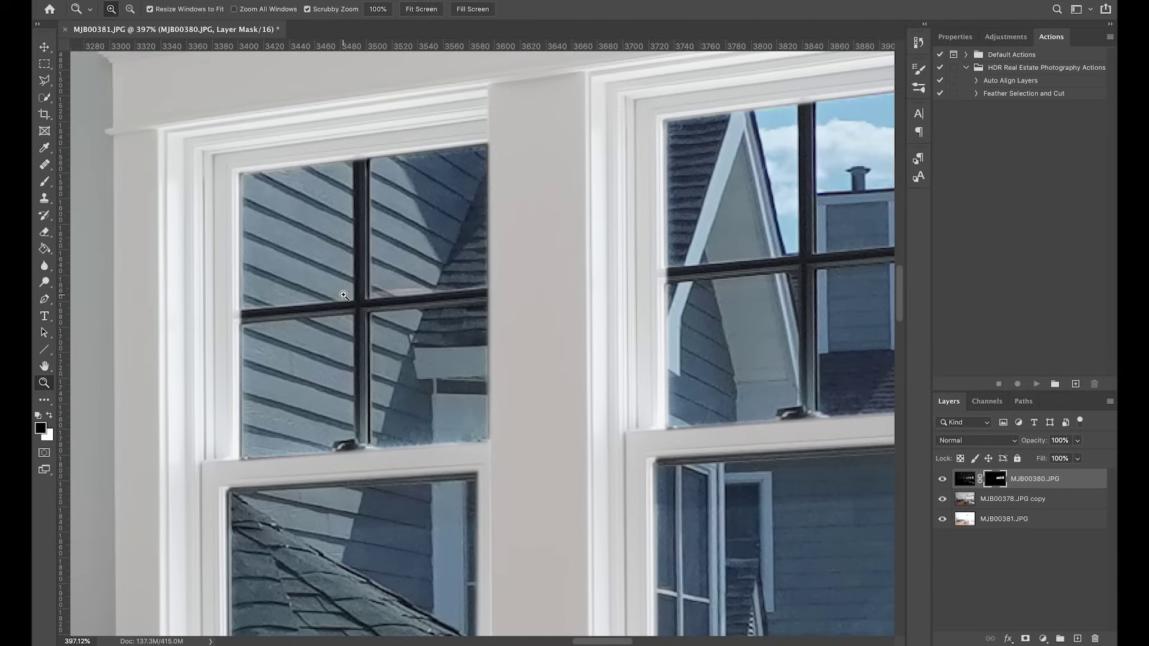
key("b")
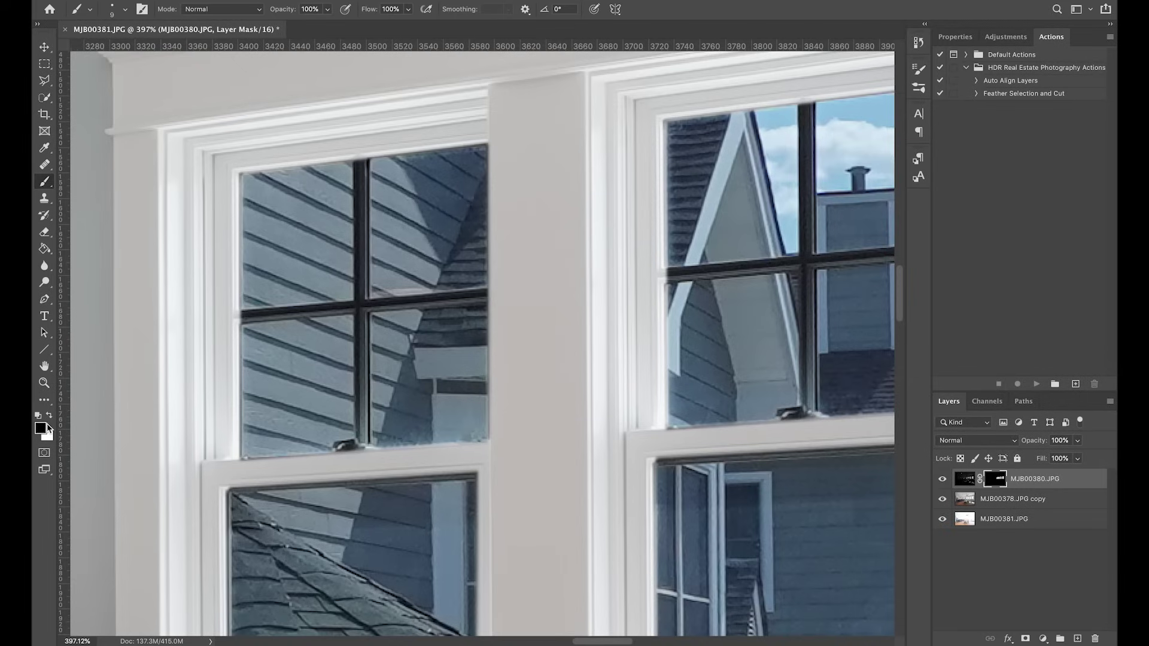
key("x")
right_click(300, 60)
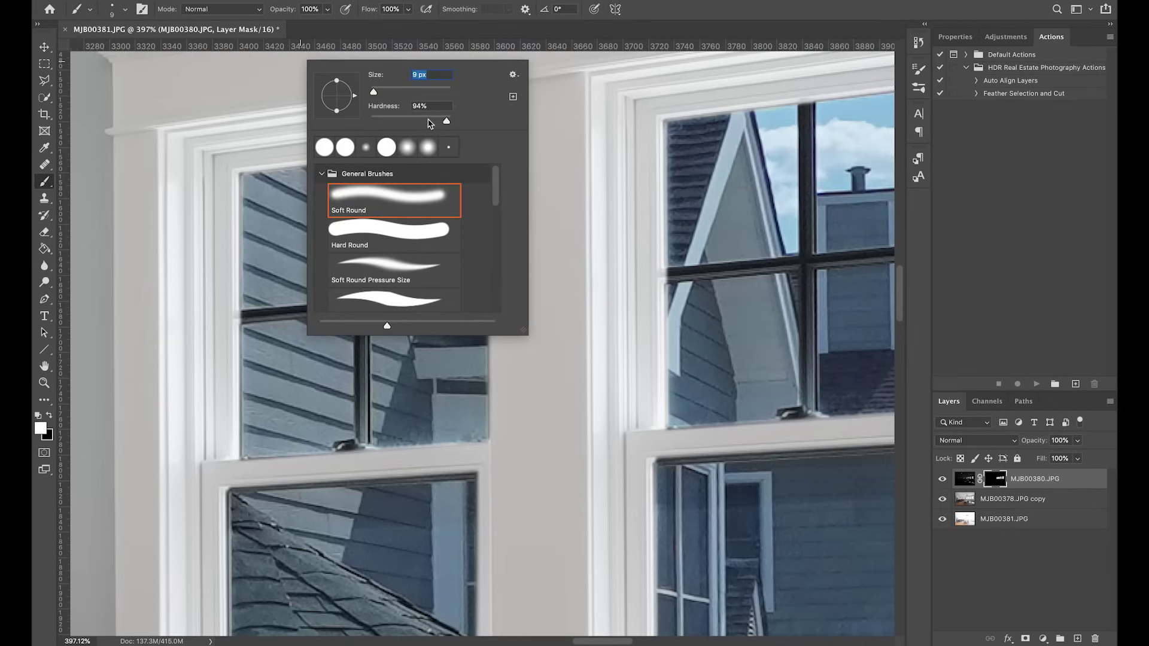
left_click(447, 122)
left_click_drag(449, 124, 449, 123)
key("Return")
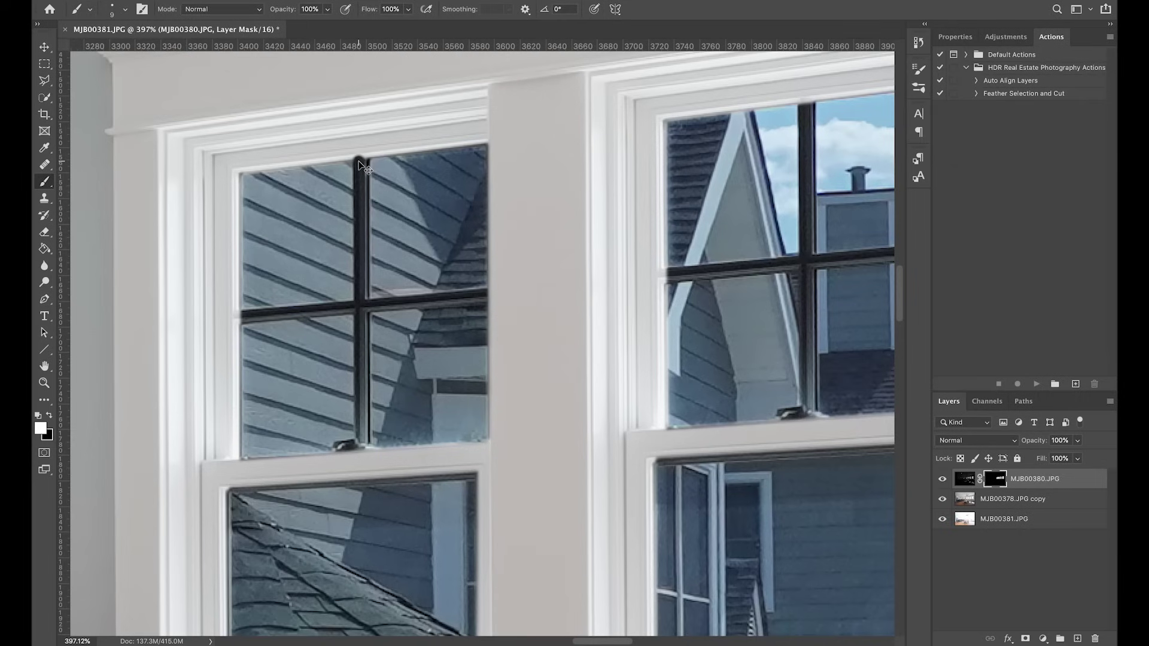
Step: Paint black on the mask in straight strokes over the first window's dark vertical and horizontal muntins
key("x")
left_click(360, 451, "shift")
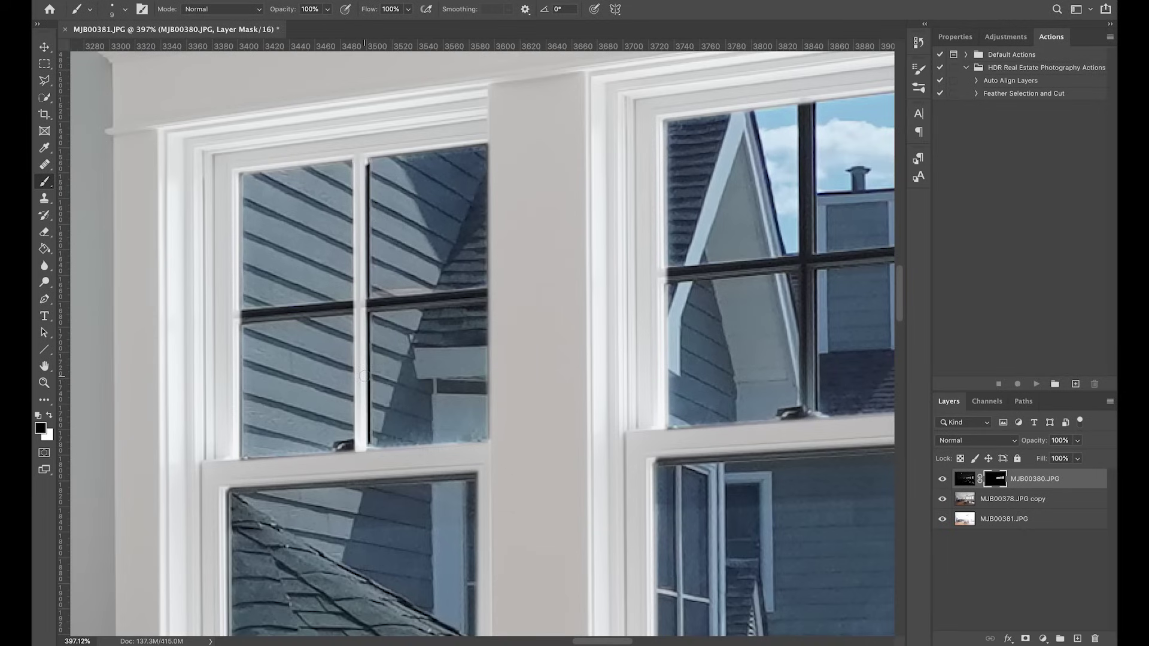
left_click(366, 453, "shift")
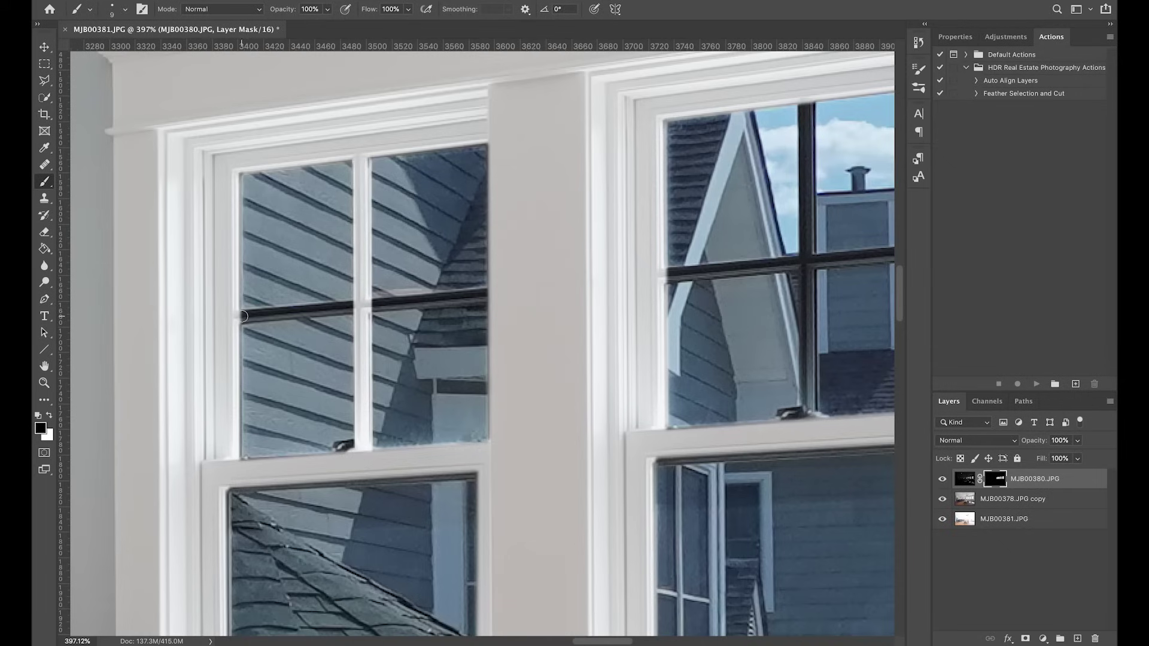
left_click(487, 292, "shift")
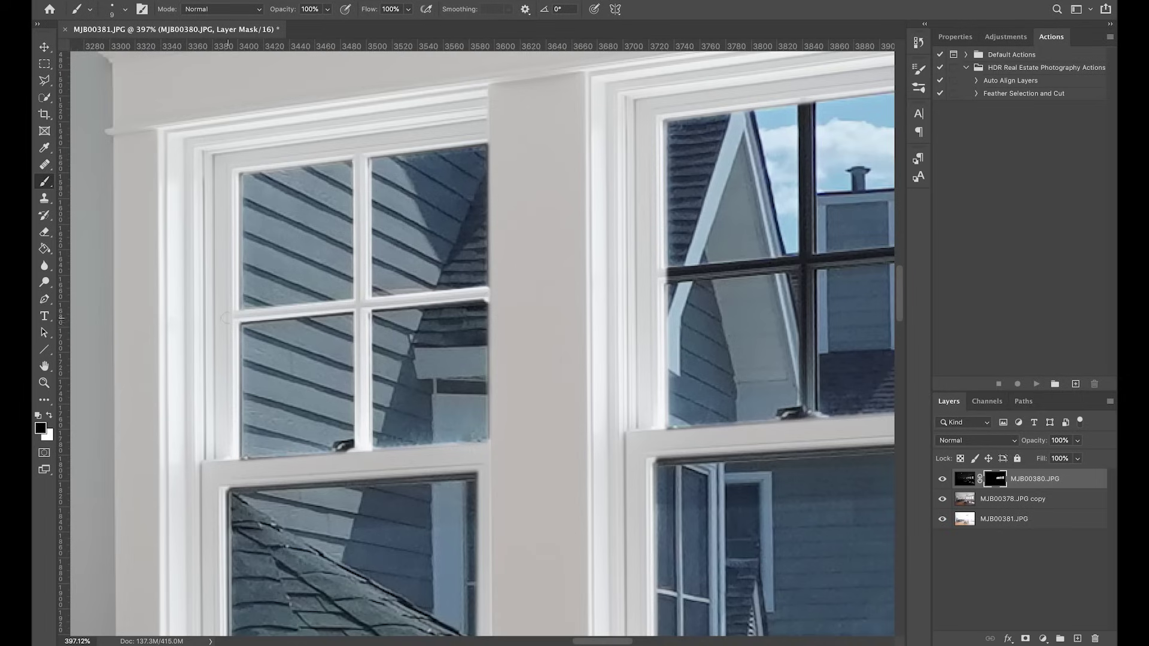
left_click(236, 319, "shift")
Step: Paint black on the mask over the first window's dark sash latch, reducing the brush to 3 px for the details
left_click_drag(268, 453, 273, 333)
key("z")
left_click_drag(359, 326, 429, 341)
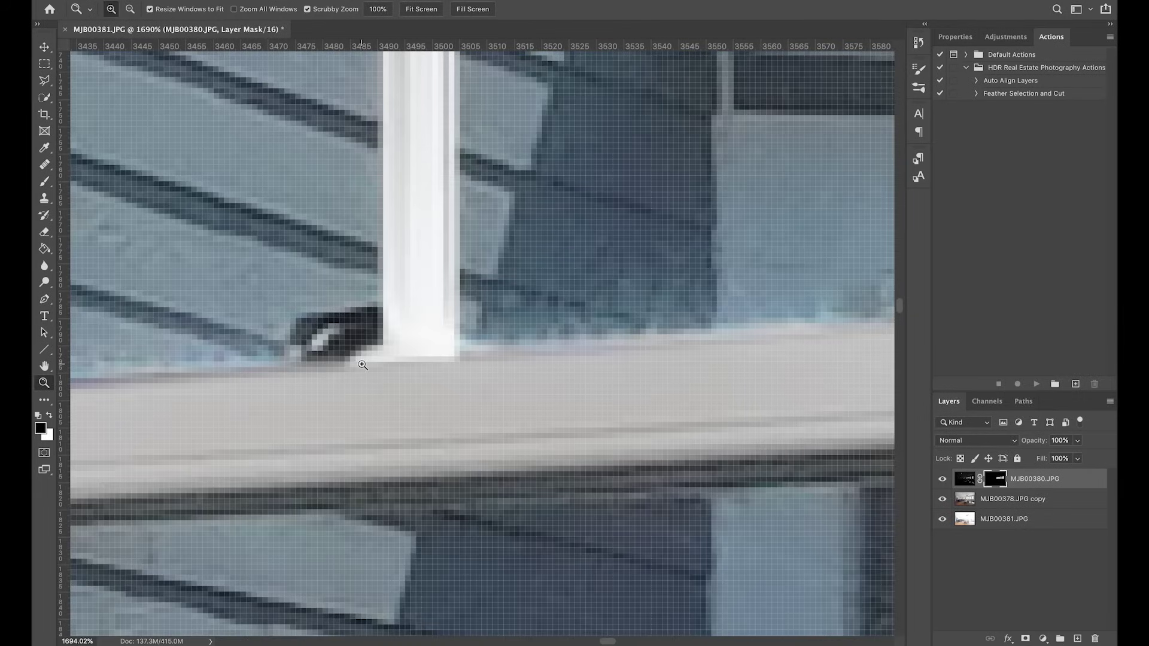
key("b")
mouse_move(363, 362)
left_mouse_down()
mouse_move(315, 359)
mouse_move(364, 349)
mouse_move(359, 326)
mouse_move(366, 334)
mouse_move(299, 338)
mouse_move(377, 315)
mouse_move(331, 335)
mouse_move(376, 342)
left_mouse_up()
key("[")
key("[")
key("[")
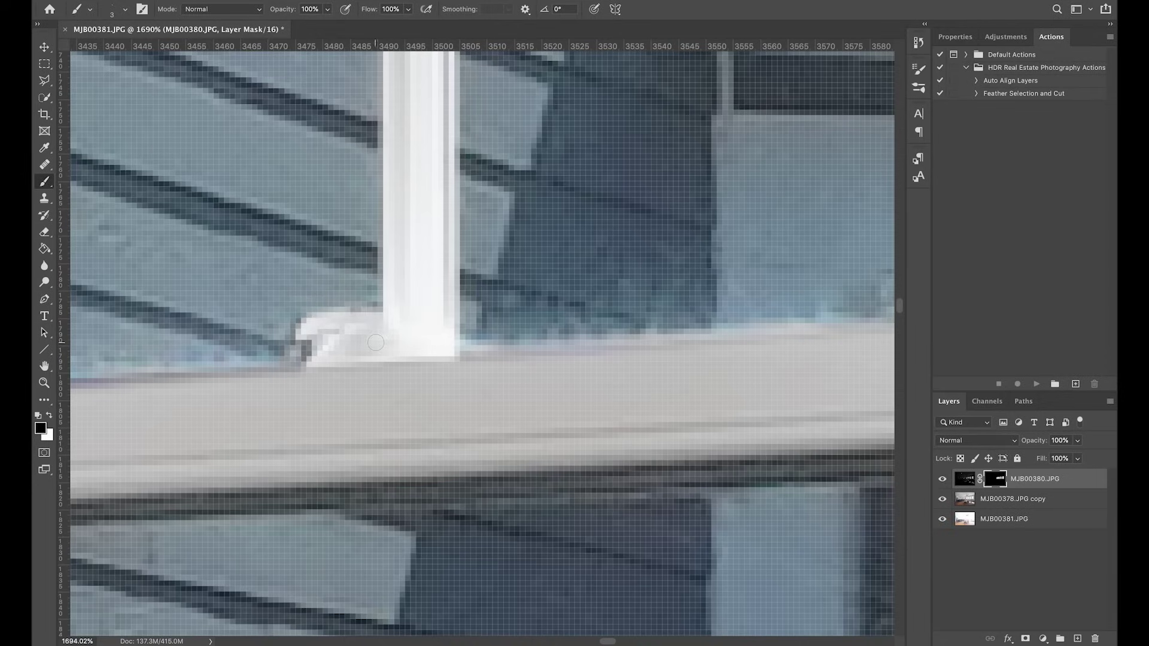
Step: Paint black on the mask over the second window's vertical muntin and the part of the sash latch at its foot
key("ctrl+0")
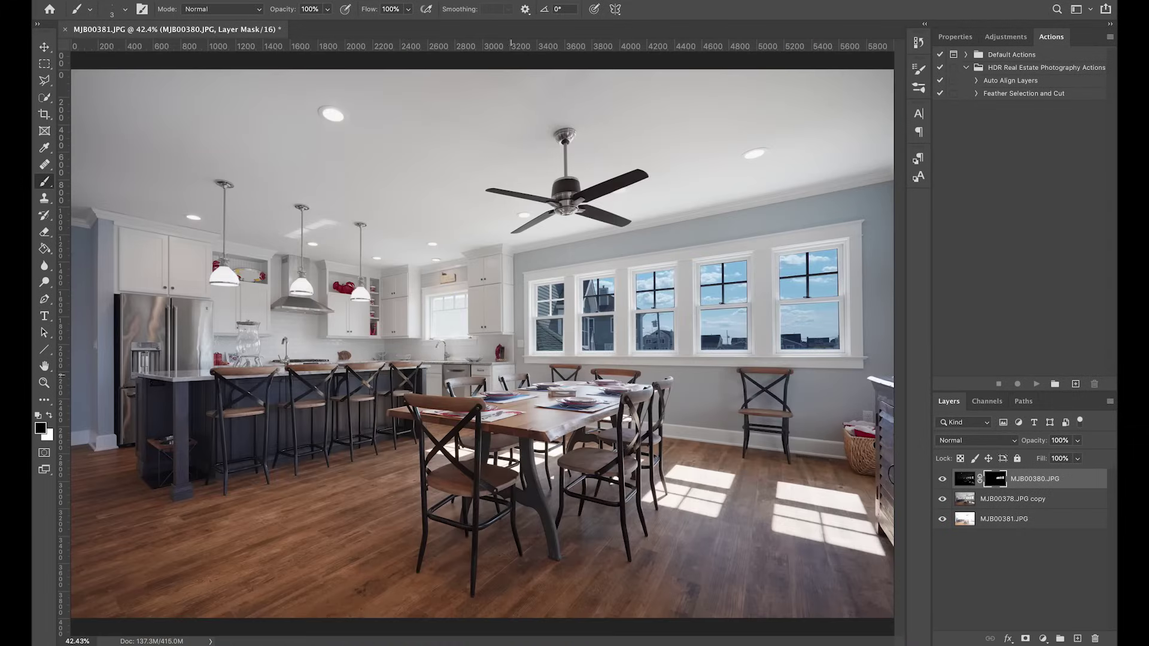
key("z")
left_click_drag(558, 310, 637, 375)
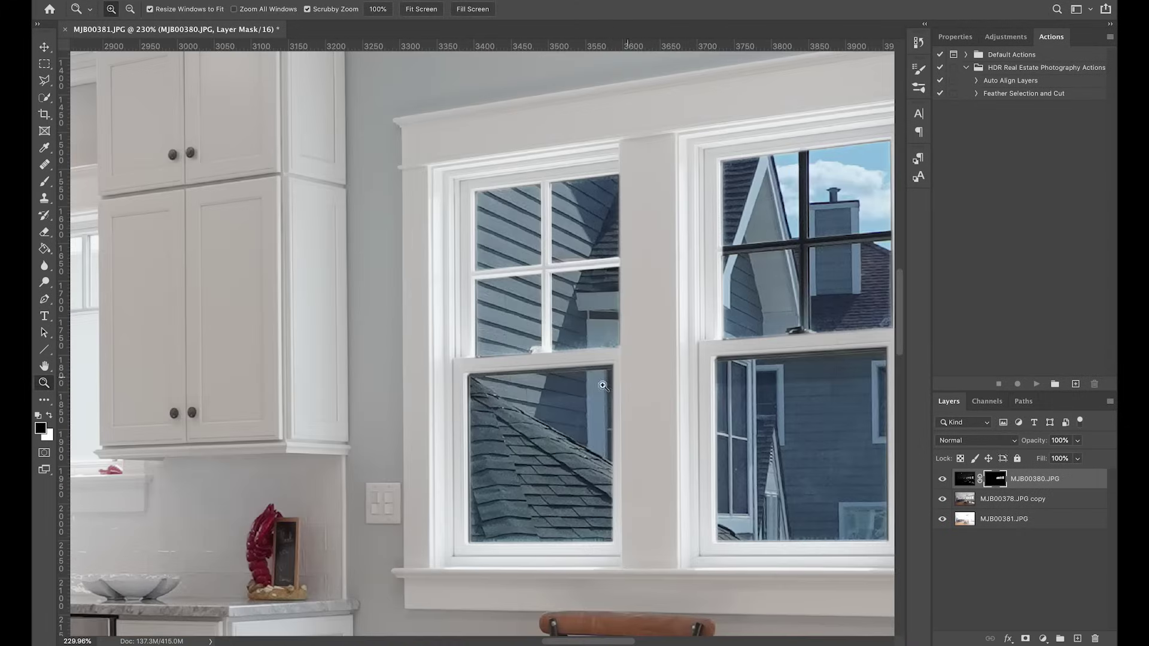
scroll(636, 375, "down", 2)
scroll(544, 367, "right", 5)
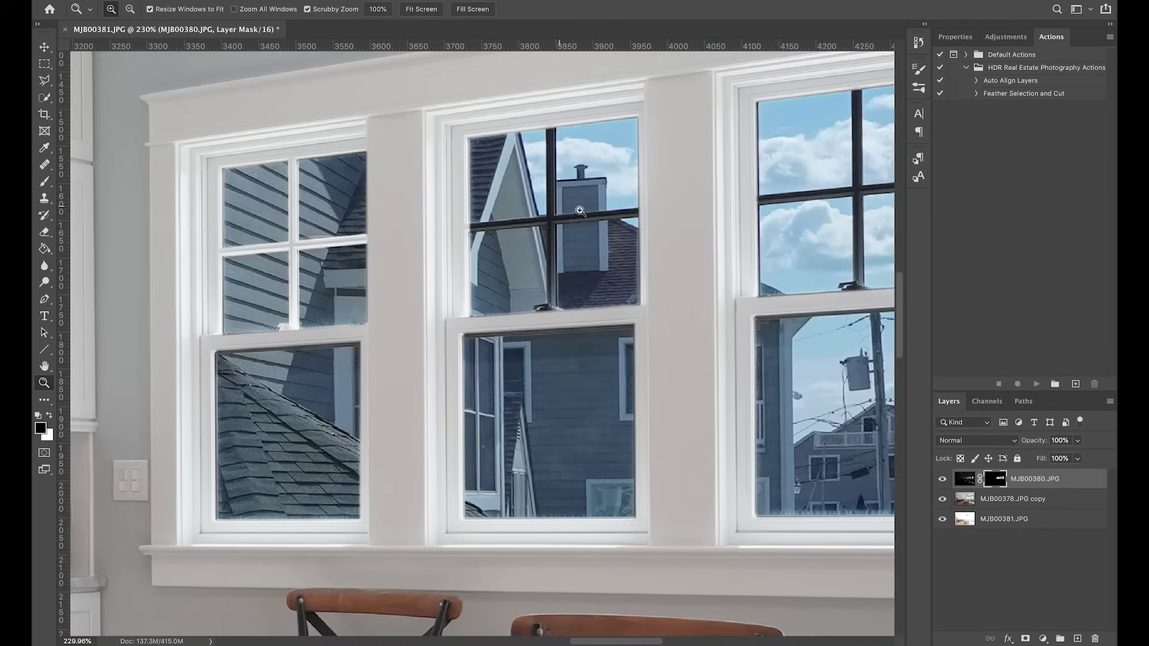
key("b")
scroll(547, 131, "up", 4)
left_click(532, 111)
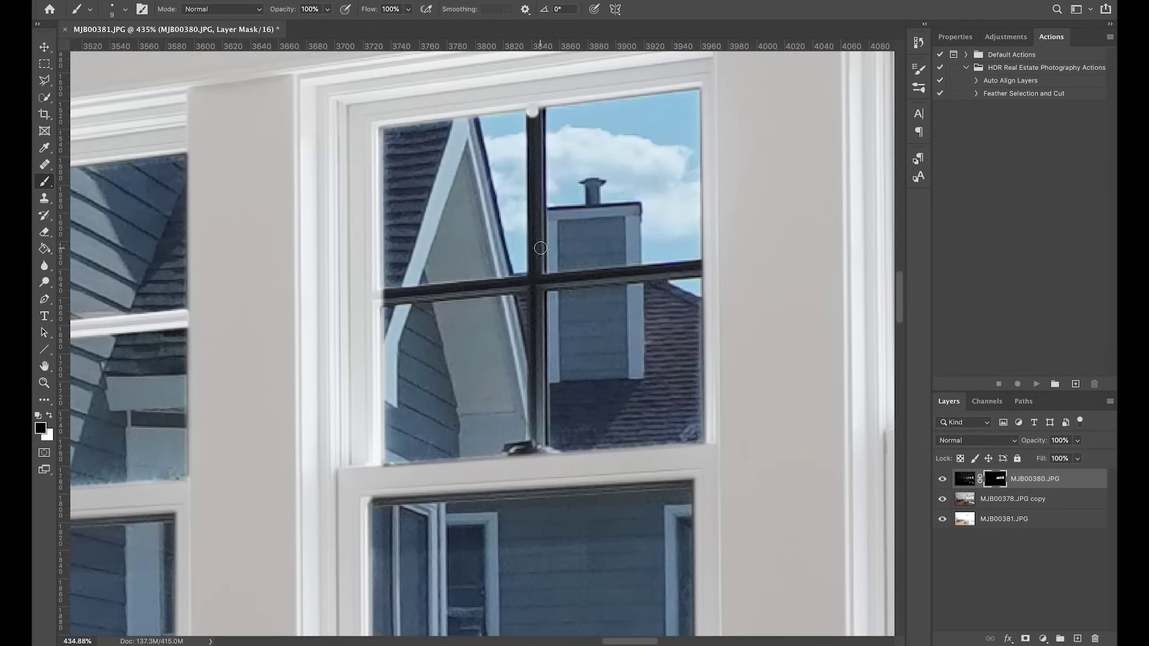
left_click(535, 448, "shift")
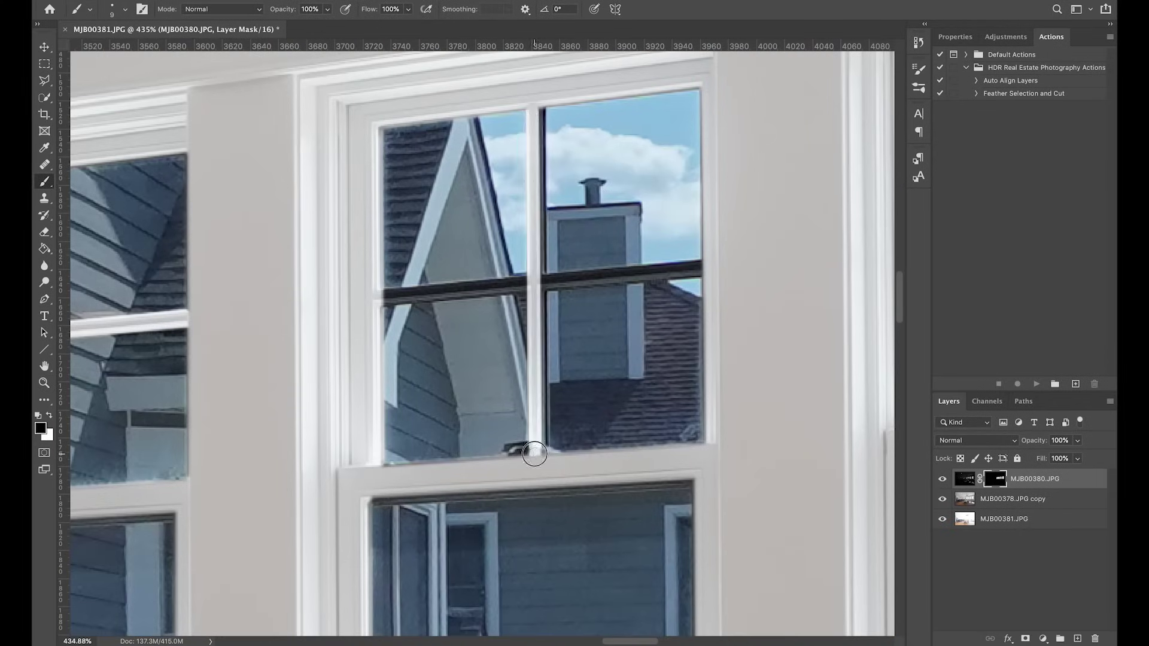
left_click(539, 107, "shift")
mouse_move(546, 452)
left_mouse_down()
mouse_move(515, 451)
mouse_move(527, 449)
left_mouse_up()
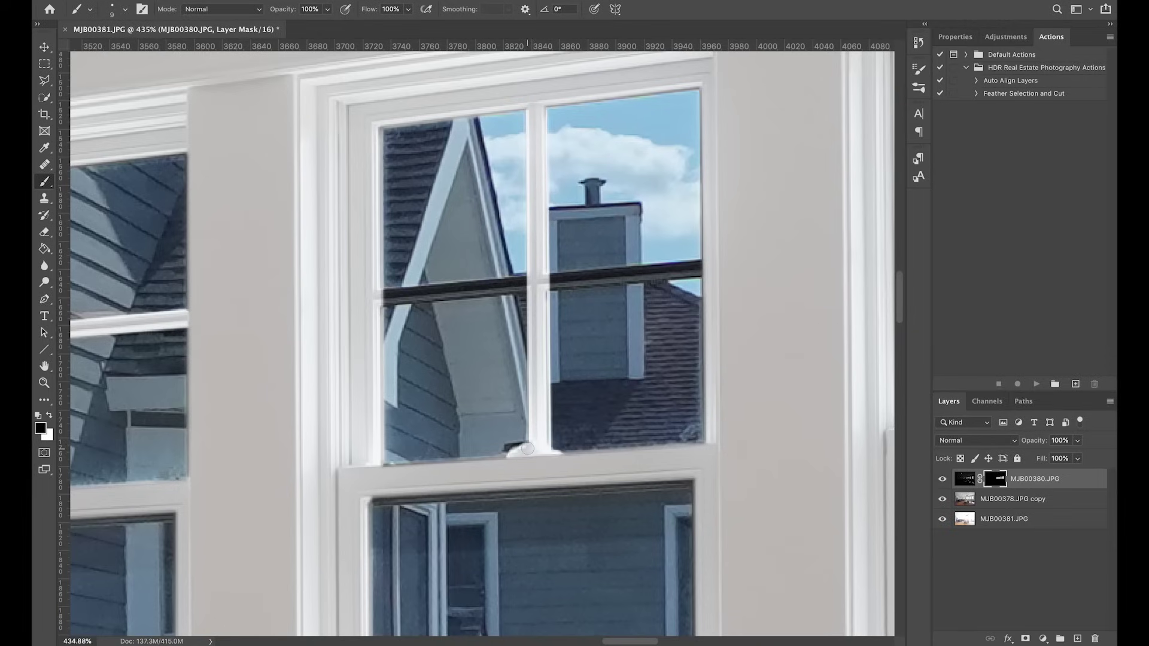
Step: Paint black on the mask in straight strokes over the second window's horizontal muntin
left_click(380, 294)
left_click(704, 264, "shift")
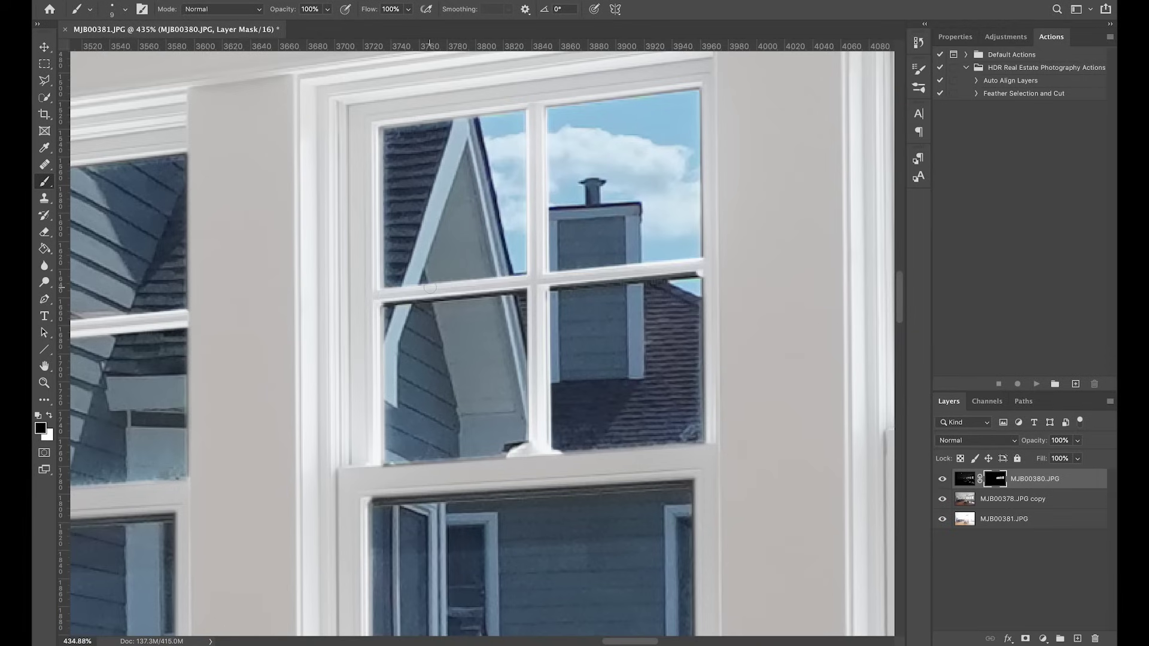
left_click(382, 302, "shift")
Step: Mask out the rest of the second window's dark sash latch with a smaller black brush
scroll(521, 450, "up", 3)
key("bracketleft")
key("bracketleft")
key("bracketleft")
key("bracketleft")
mouse_move(483, 462)
left_mouse_down()
mouse_move(512, 452)
mouse_move(479, 460)
left_mouse_up()
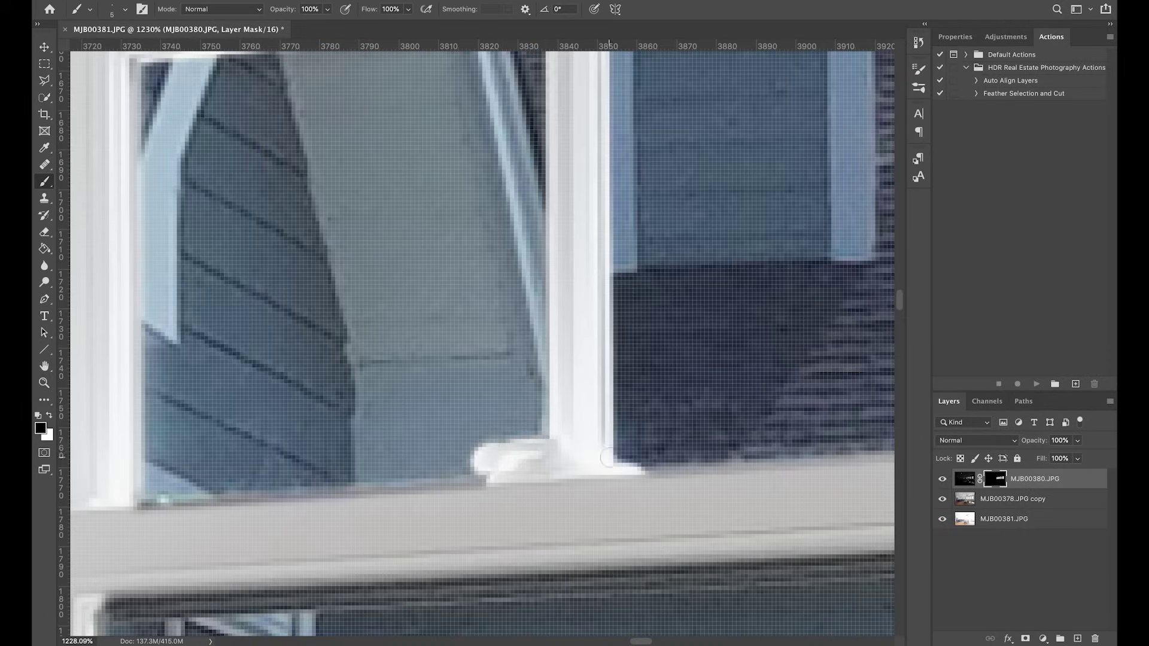
Step: Paint black on the mask in straight 9 px strokes over the third window's horizontal muntin and the upper sash's dark side edges
scroll(511, 468, "down", 10)
key("z")
scroll(536, 325, "up", 8)
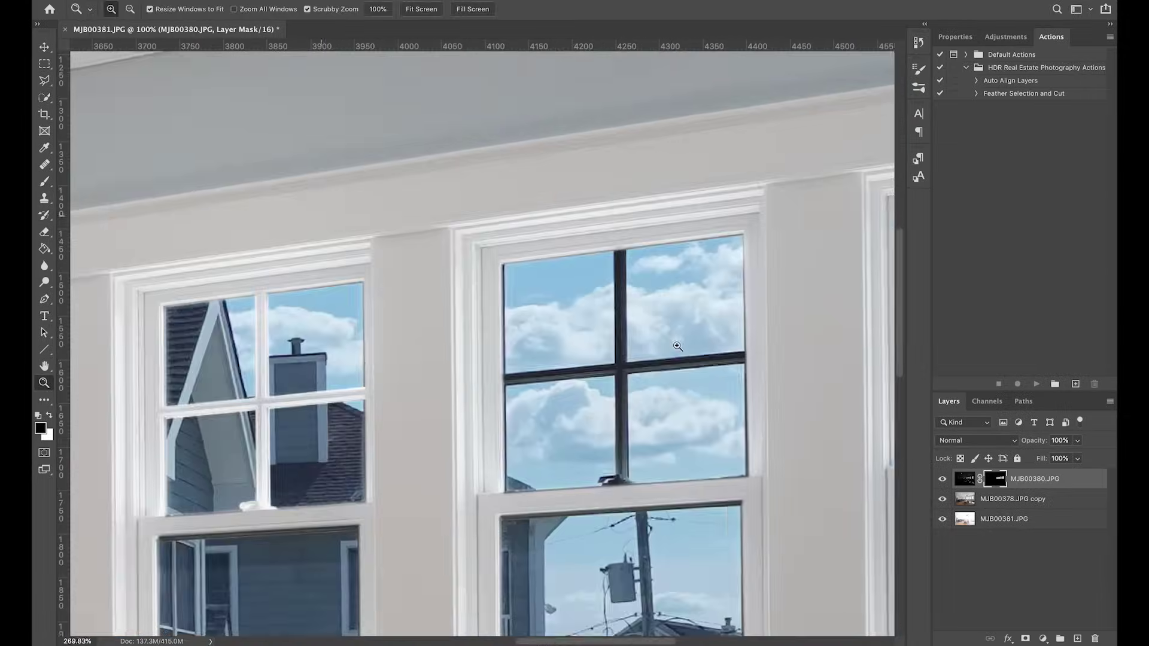
key("b")
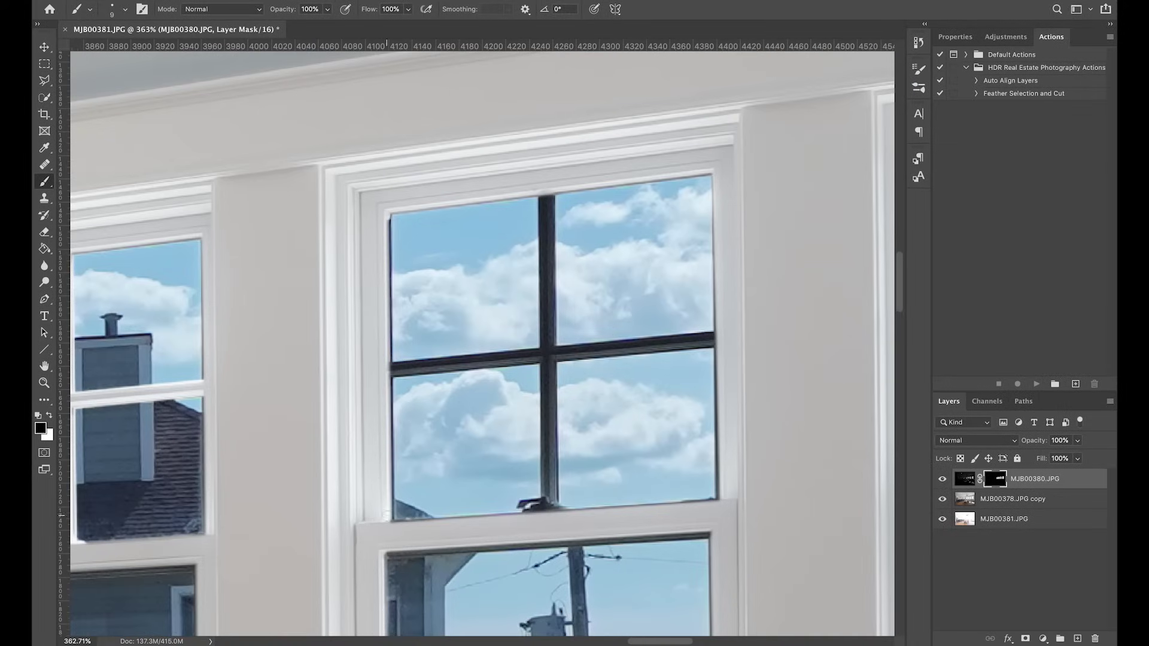
left_click_drag(388, 521, 389, 217)
left_click(710, 337, "shift")
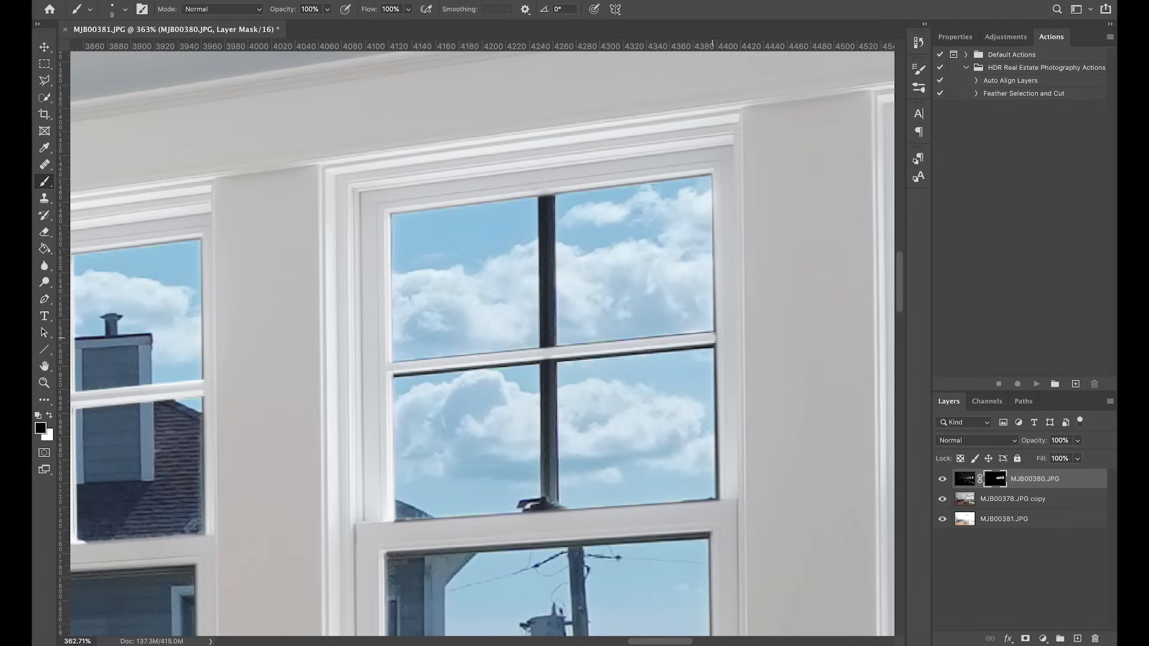
left_click(400, 372, "shift")
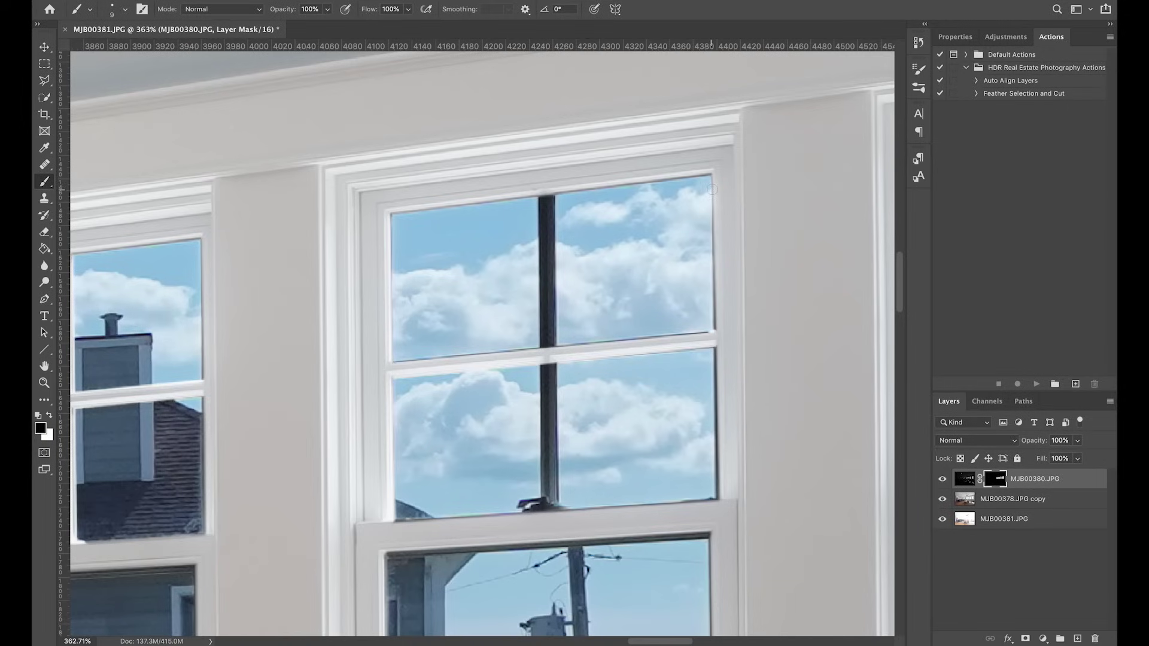
left_click(722, 501, "shift")
Step: Mask out the third window's vertical muntin with straight black strokes and clean up the remaining dark right edge of the glass
left_click(543, 195)
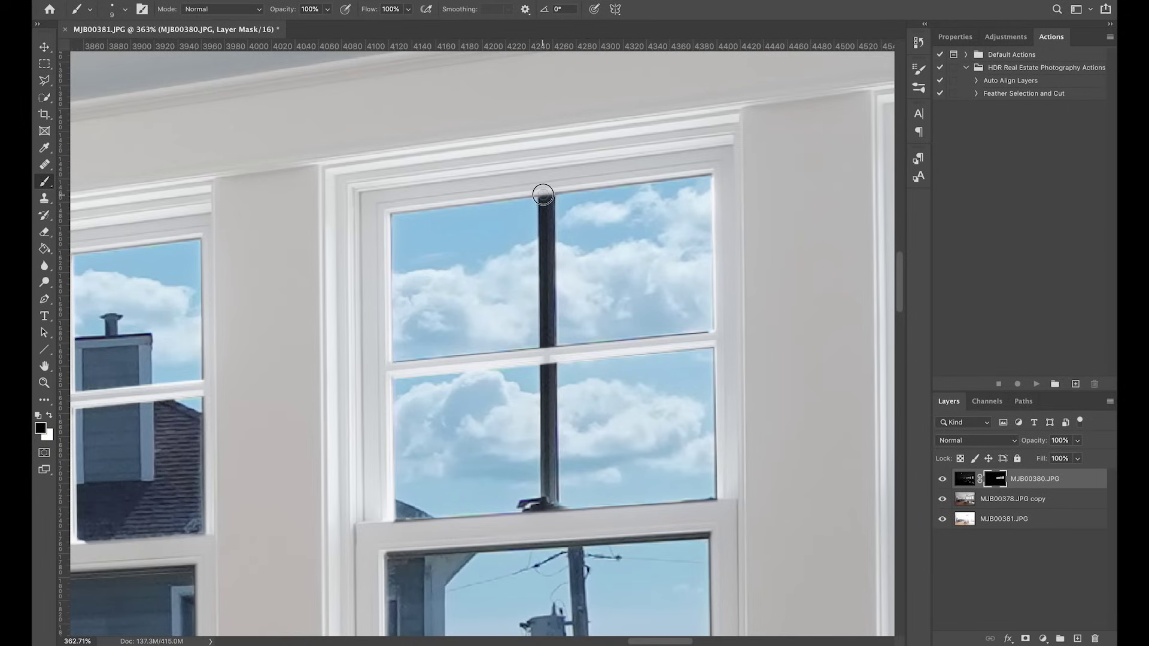
left_click(545, 508, "shift")
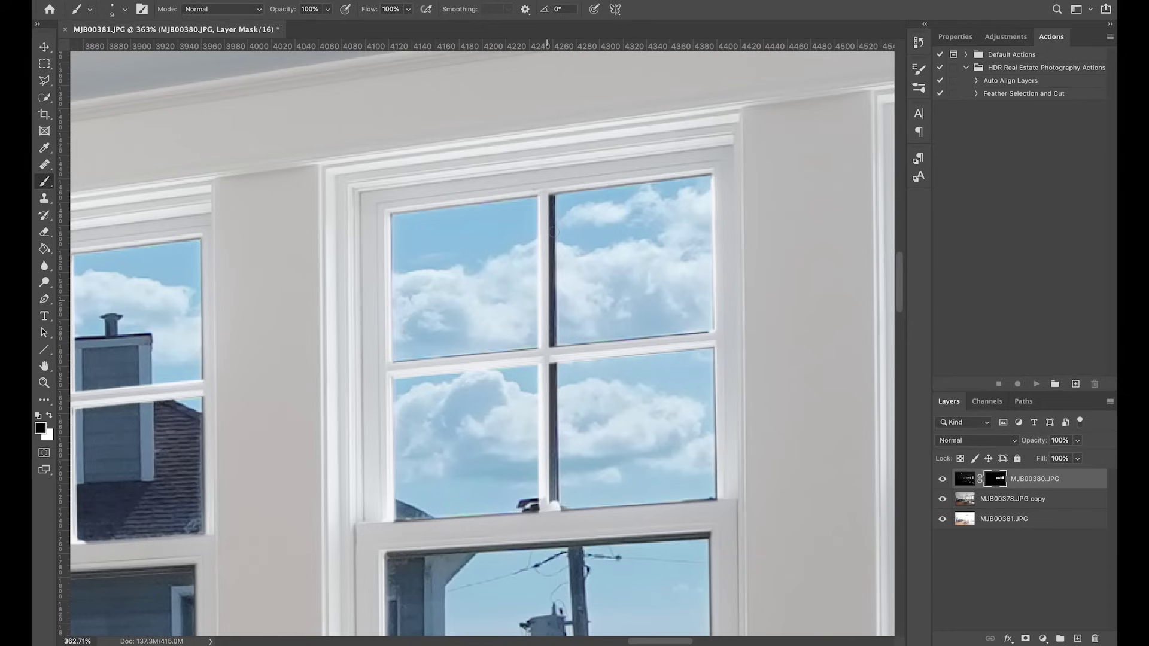
left_click(549, 198, "shift")
left_click(717, 502, "shift")
left_click(717, 352, "shift")
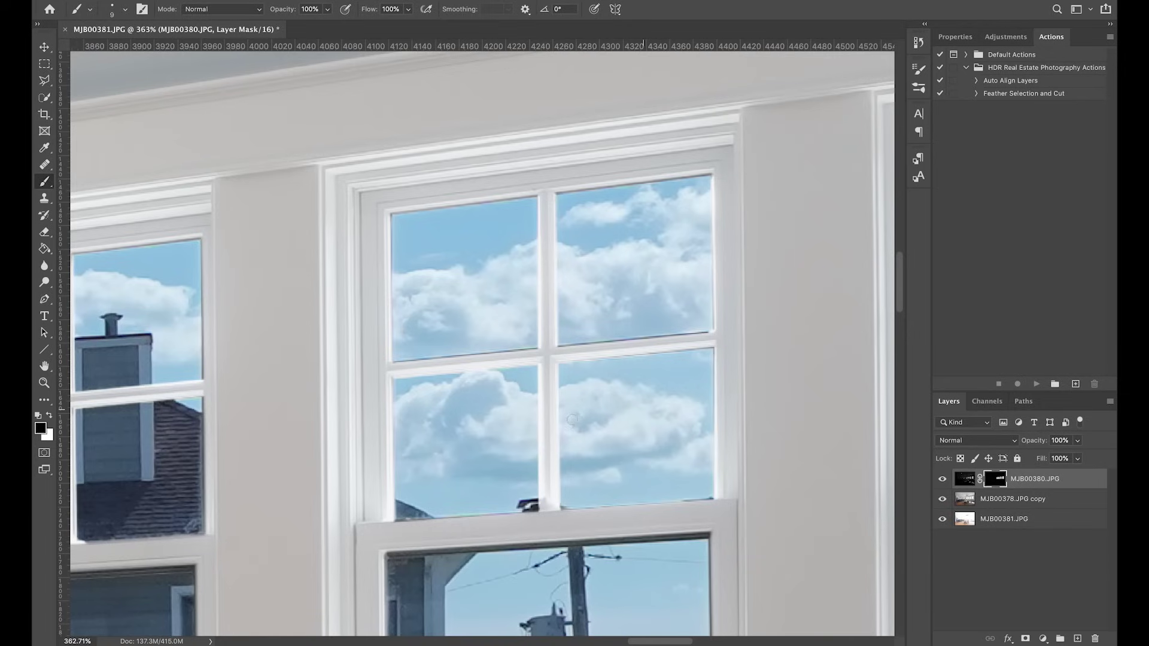
Step: Paint black on the mask over the third window's dark sash latch with a smaller 5 px brush
key("z")
left_click(537, 511)
key("b")
mouse_move(527, 521)
left_mouse_down()
mouse_move(501, 526)
mouse_move(533, 526)
mouse_move(497, 524)
mouse_move(487, 503)
mouse_move(515, 495)
mouse_move(482, 505)
mouse_move(510, 526)
mouse_move(496, 526)
left_mouse_up()
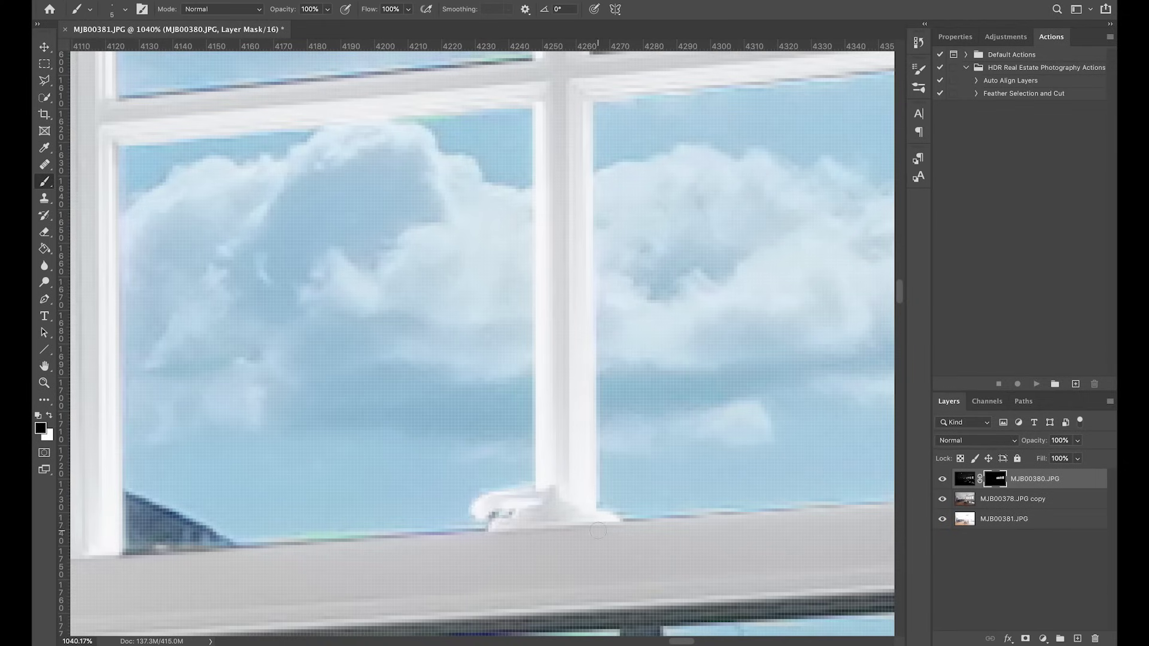
Step: Mask out the fourth window's vertical and horizontal muntins with straight black strokes, using a 15 px brush
key("super+minus")
key("super+minus")
key("super+minus")
key("super+minus")
key("super+minus")
key("super+minus")
key("super+minus")
key("super+minus")
key("super+minus")
key("super+minus")
key("z")
mouse_move(586, 363)
left_mouse_down()
mouse_move(657, 385)
mouse_move(513, 300)
left_mouse_up()
key("b")
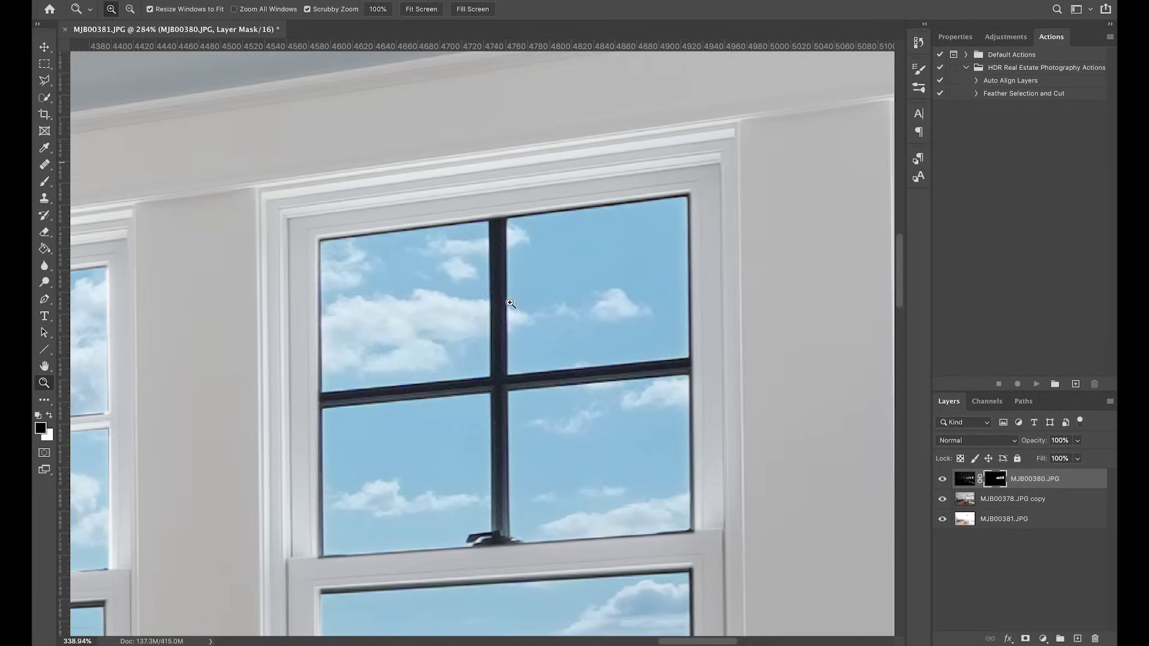
key("bracketleft")
key("bracketleft")
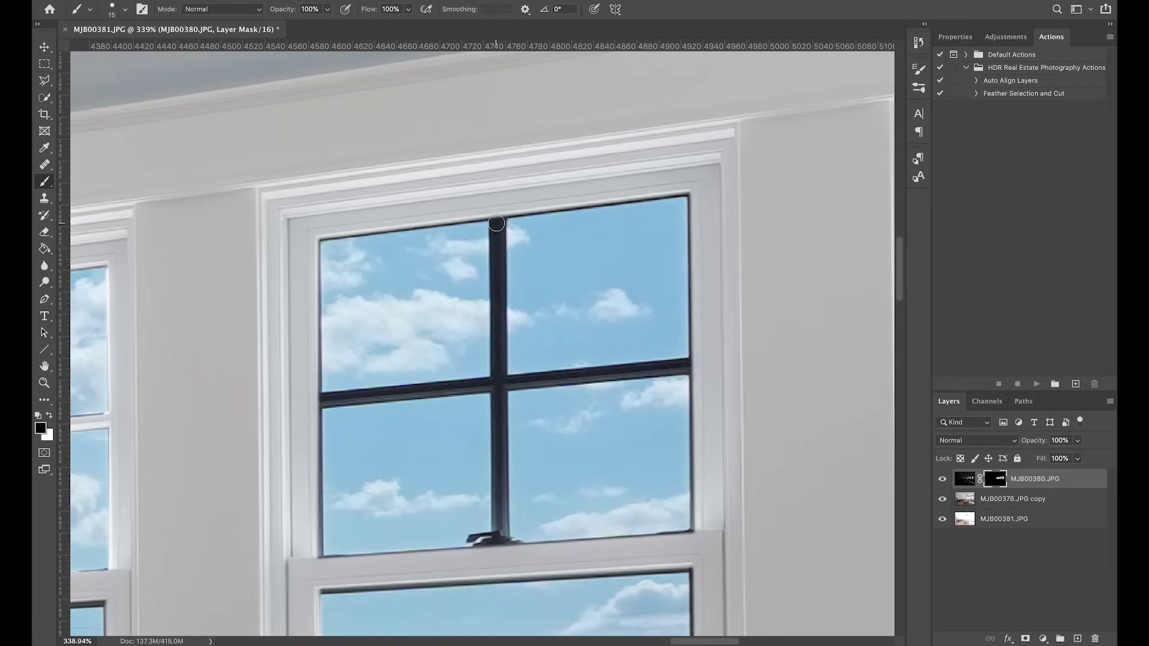
left_click(498, 222)
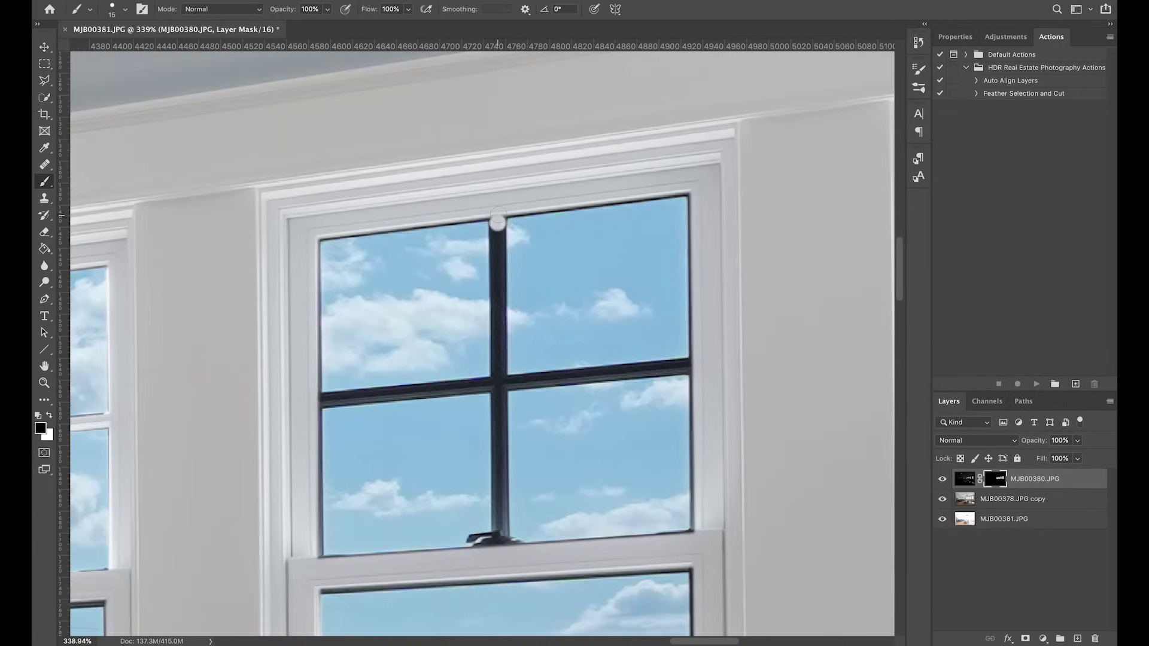
left_click(499, 540, "shift")
left_click(324, 400)
left_click(688, 366, "shift")
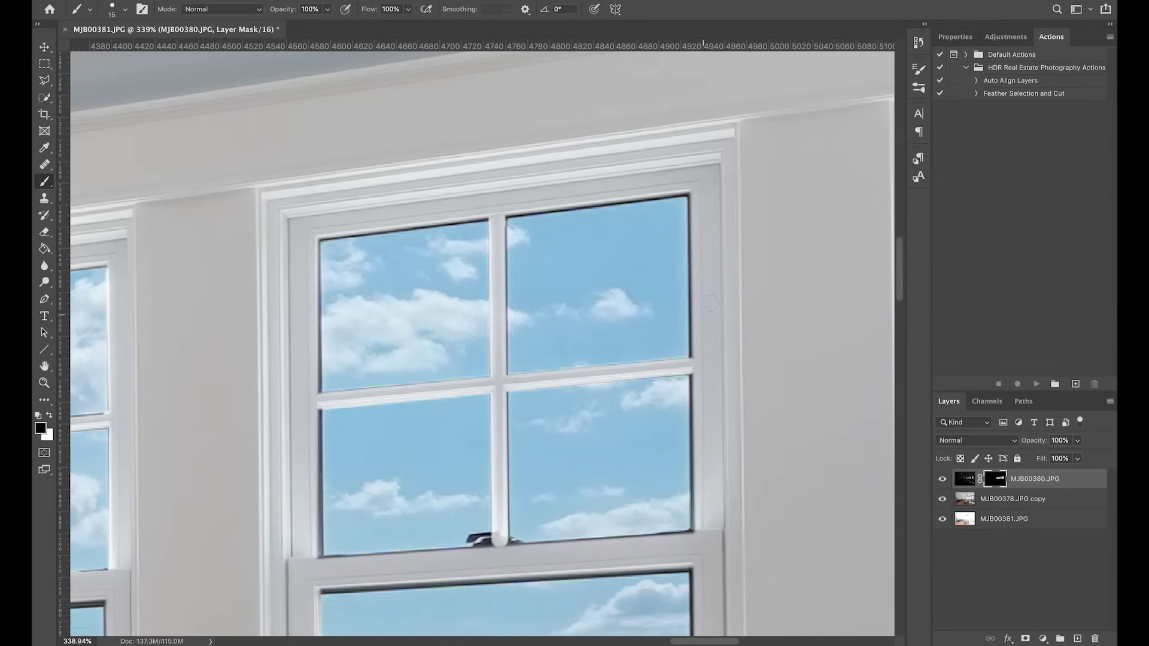
Step: Paint black on the mask in straight strokes along the dark glass edges of the fourth window's upper and lower sashes
left_click(687, 195)
left_click(692, 532, "shift")
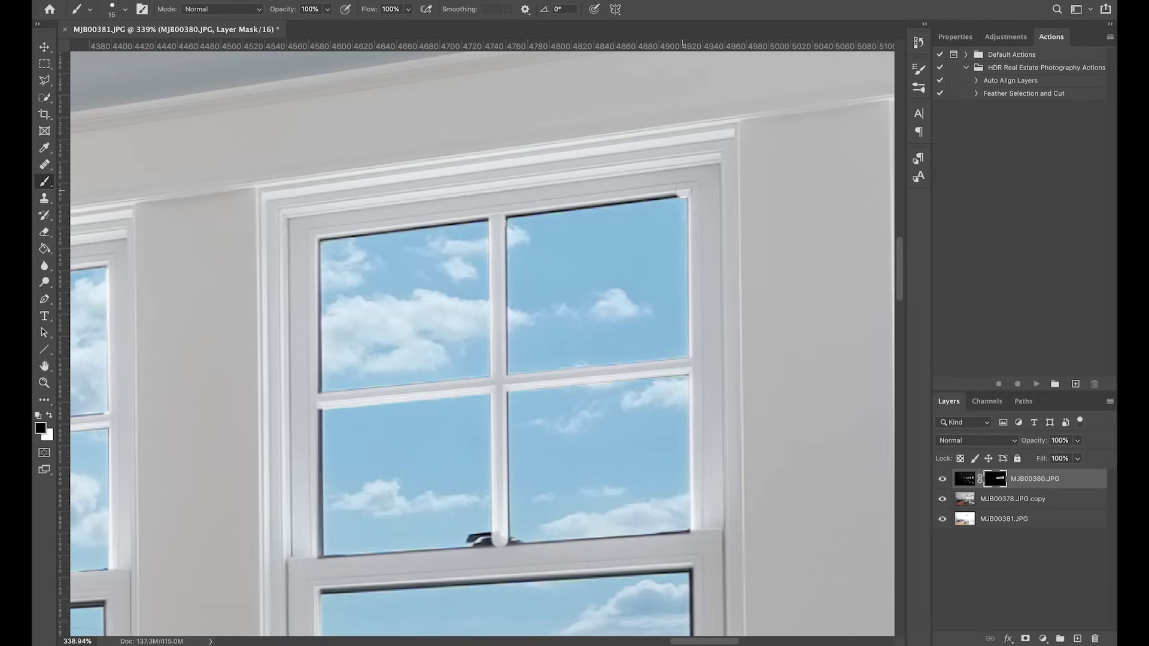
left_click(319, 239, "shift")
left_click(322, 560, "shift")
mouse_move(578, 558)
left_mouse_down()
mouse_move(554, 495)
mouse_move(542, 385)
mouse_move(535, 188)
mouse_move(559, 216)
left_mouse_up()
left_click(665, 192, "shift")
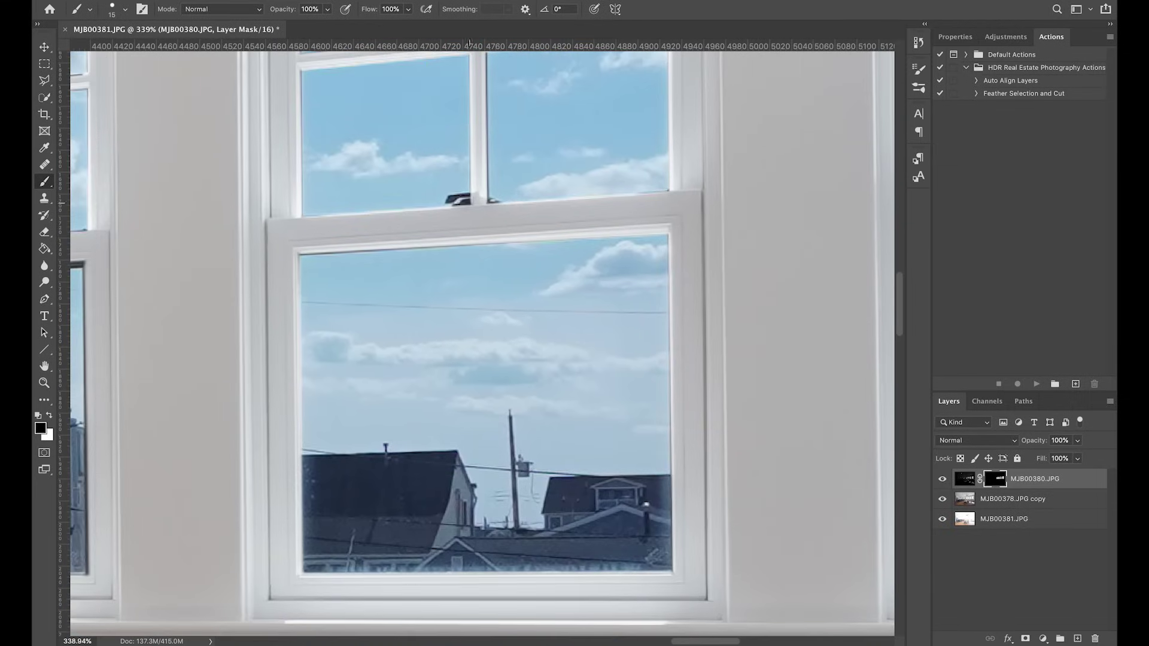
Step: Mask out the fourth window's dark sash latch with a 4 px black brush
key("ctrl+space")
left_click_drag(471, 204, 528, 224)
left_click_drag(421, 261, 409, 271)
mouse_move(418, 260)
left_mouse_down()
mouse_move(480, 247)
mouse_move(418, 262)
mouse_move(430, 259)
mouse_move(457, 282)
left_mouse_up()
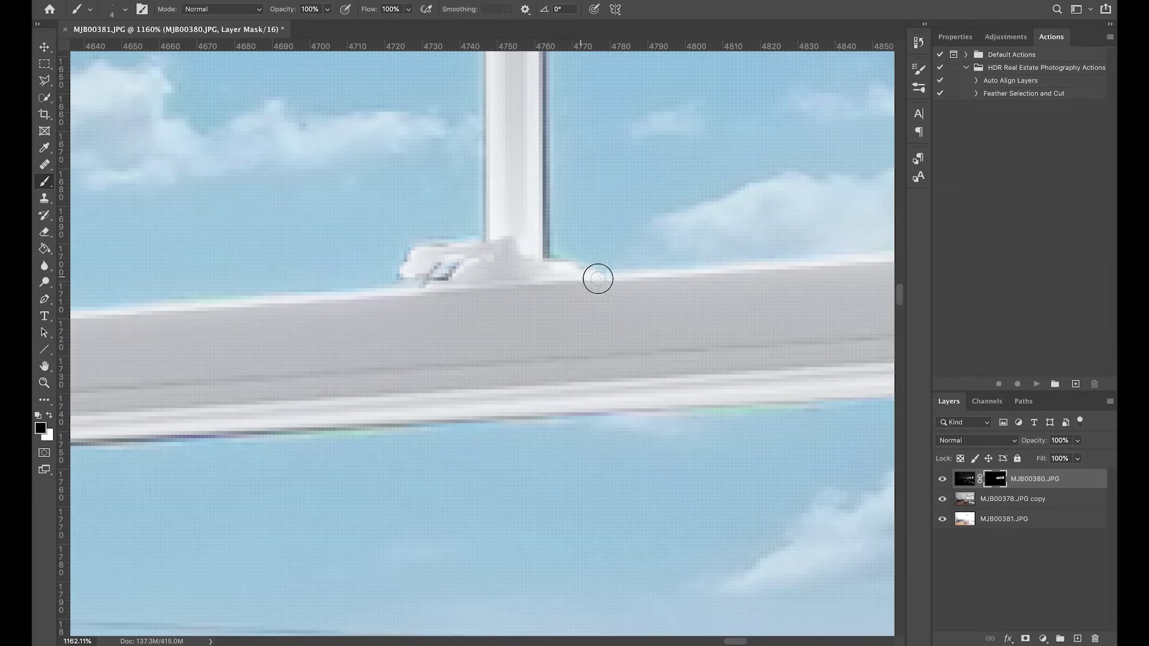
Step: Paint black on the mask in straight 15 px strokes over the fifth window's vertical and horizontal muntins
scroll(595, 290, "down", 10)
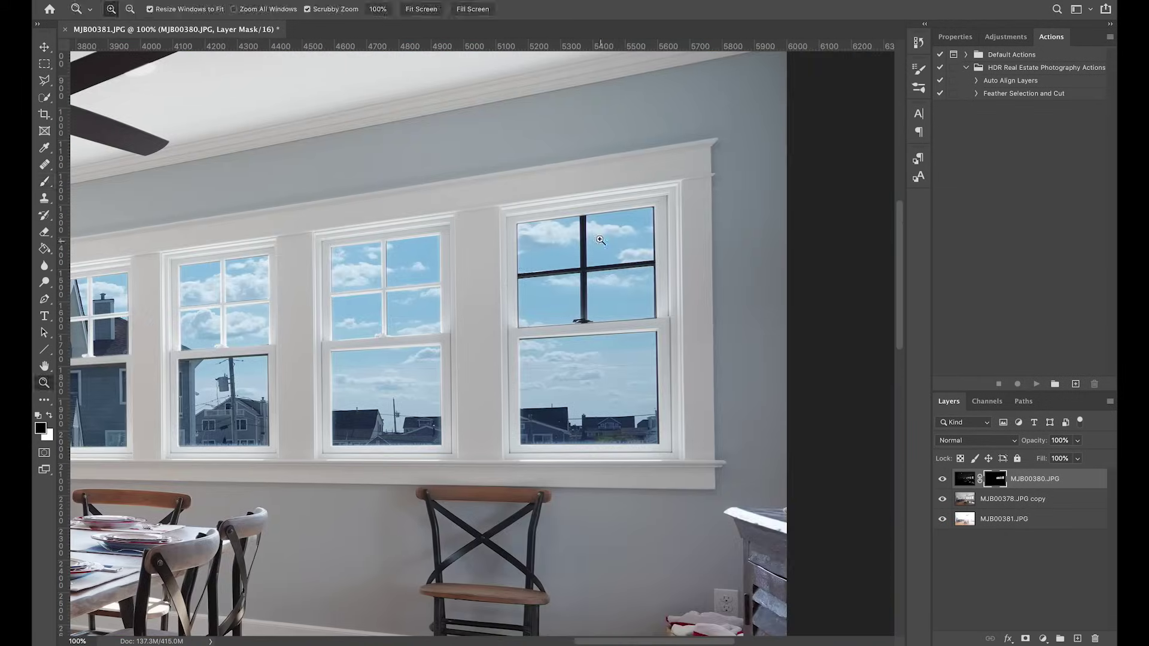
scroll(557, 344, "up", 4)
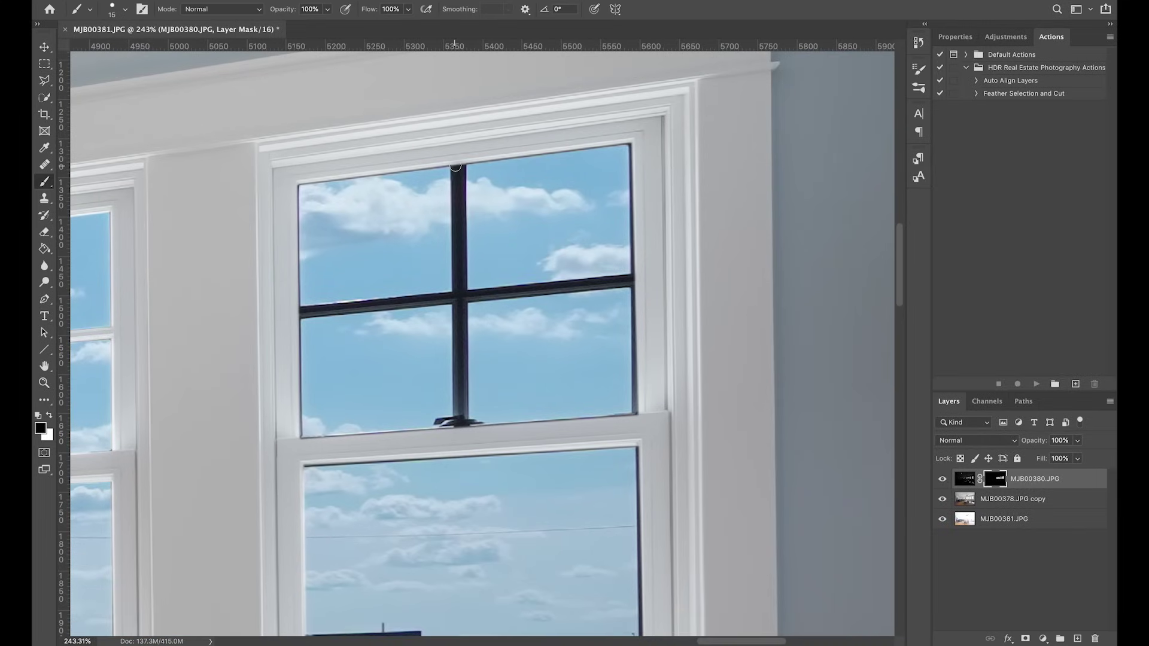
left_click(457, 422, "shift")
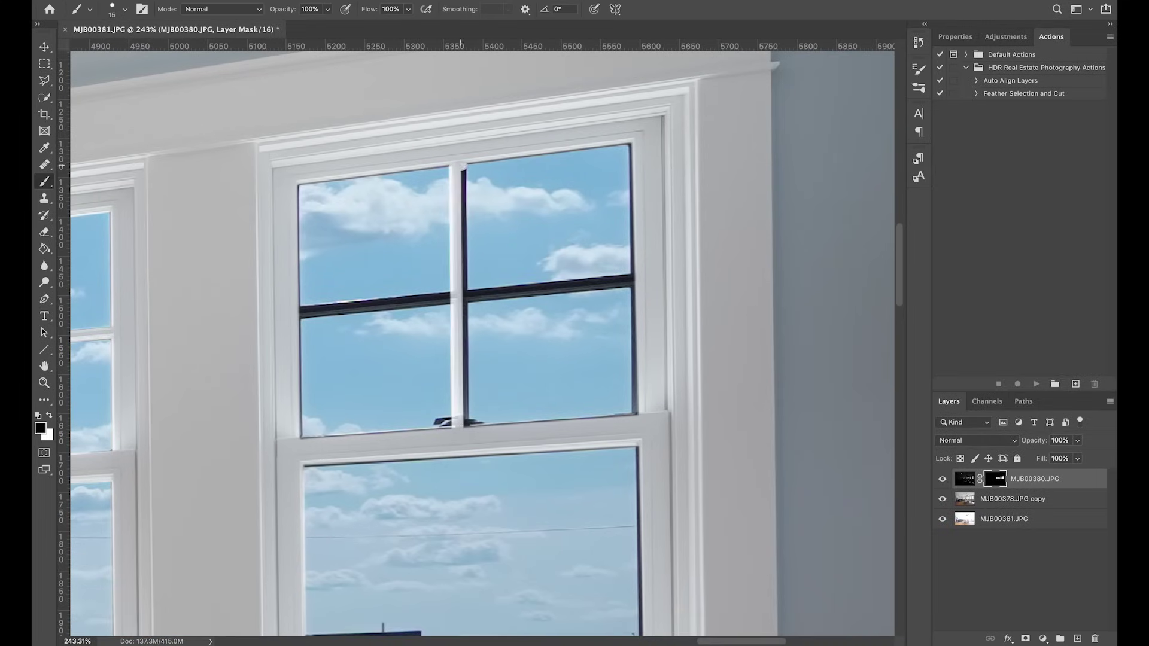
left_click(465, 166, "shift")
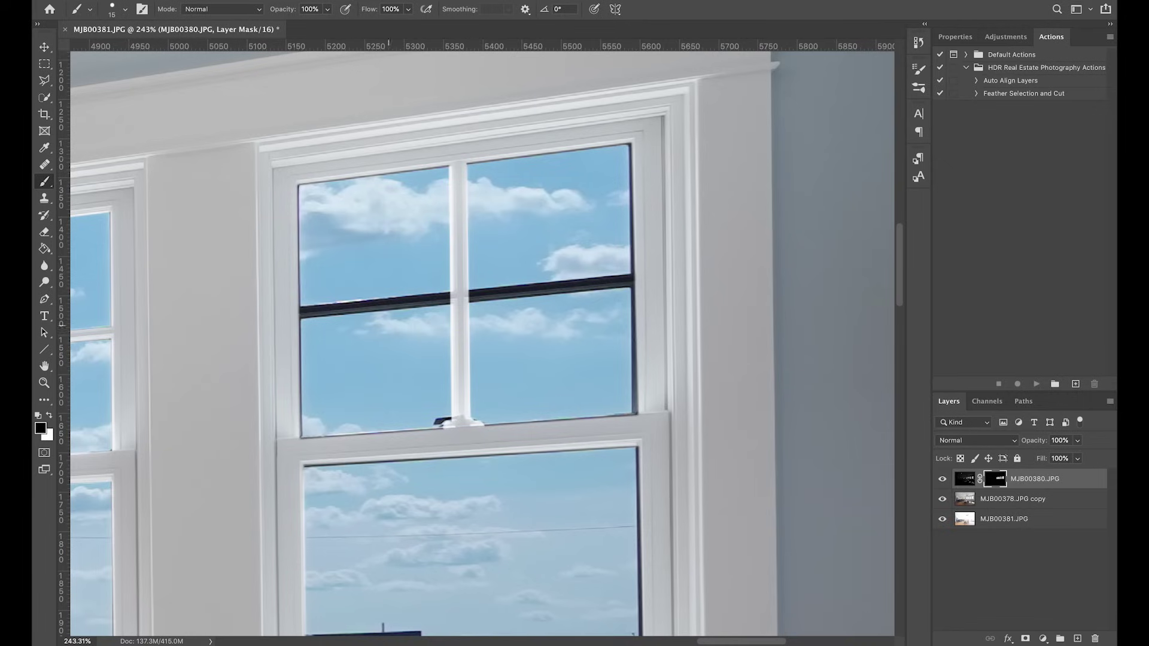
left_click(632, 279, "shift")
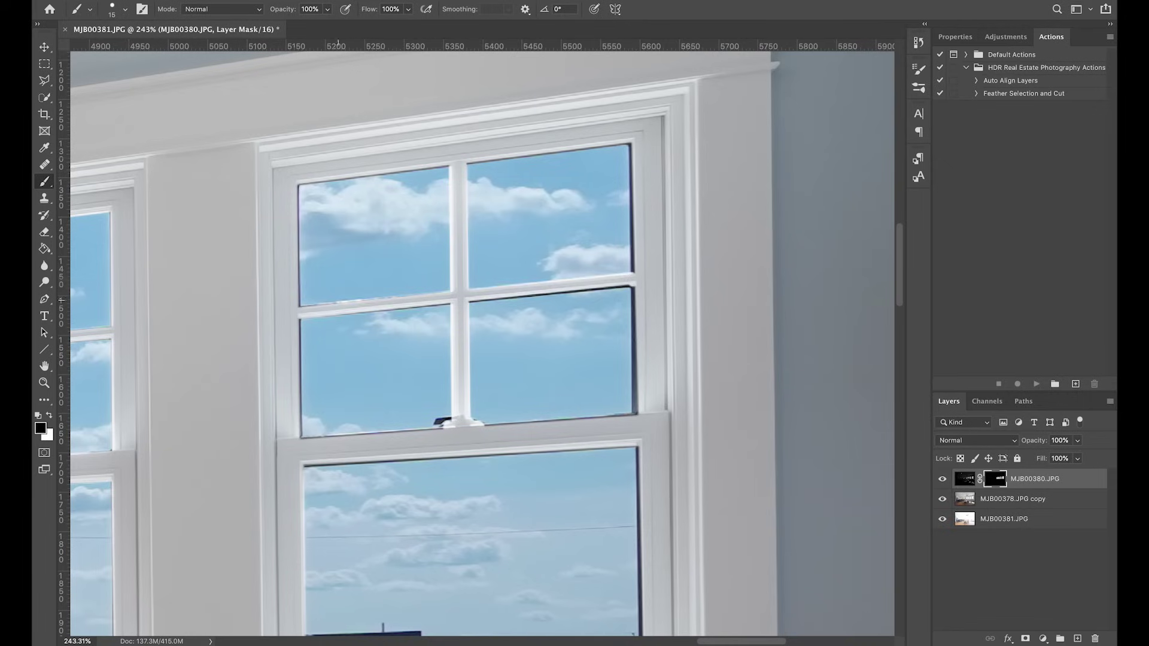
left_click(631, 288, "shift")
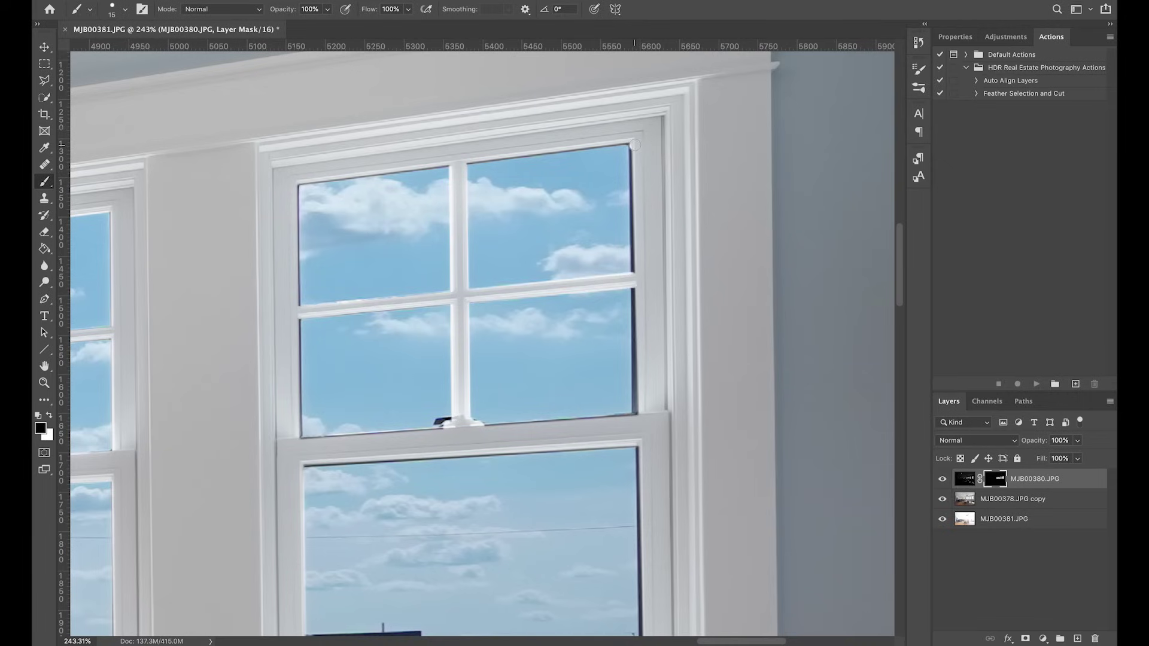
Step: Mask out the dark side and top glass edges of the fifth window's upper and lower sashes with straight black strokes
left_click(635, 416, "shift")
scroll(643, 459, "down", 3)
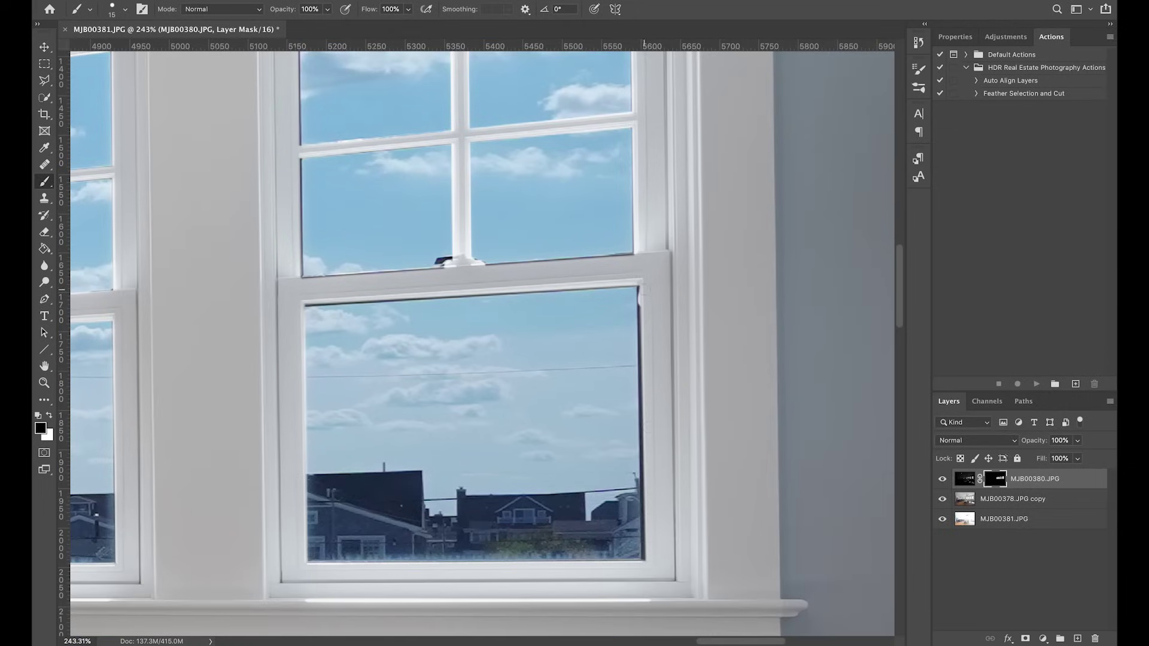
left_click(642, 559, "shift")
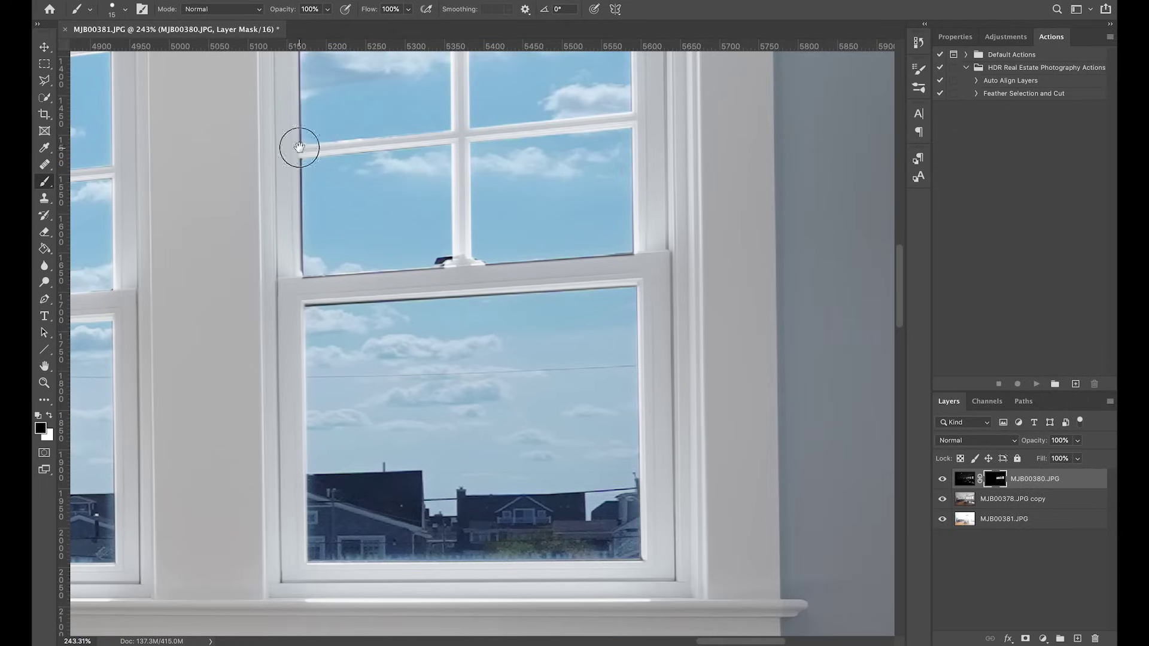
scroll(299, 148, "up", 3)
left_click(293, 170, "shift")
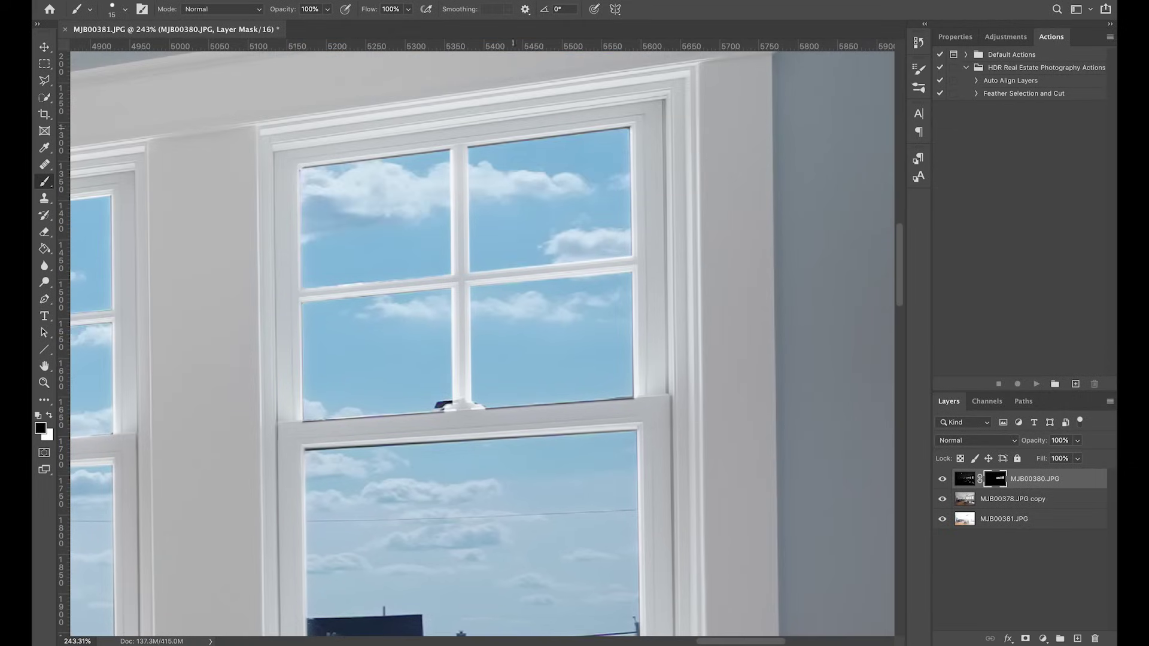
left_click(629, 128, "shift")
left_click(304, 446)
left_click(639, 427, "shift")
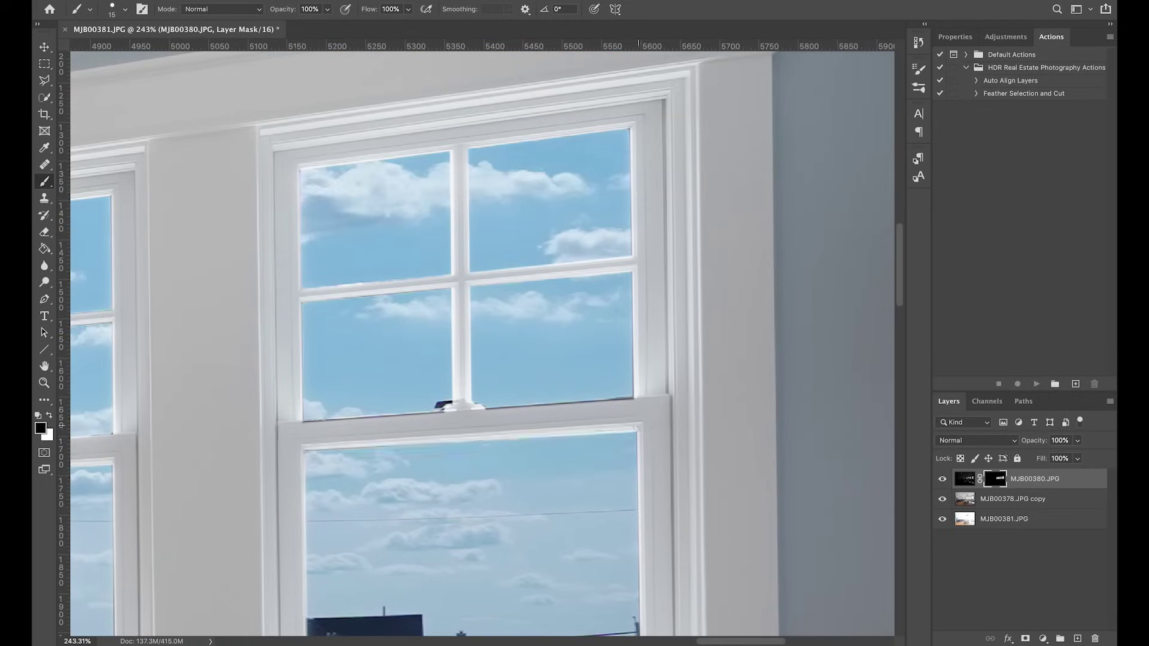
Step: Paint black on the mask over the fifth window's dark sash latch with a smaller brush
scroll(463, 409, "up", 10)
mouse_move(402, 452)
left_mouse_down()
mouse_move(375, 436)
mouse_move(431, 415)
mouse_move(385, 424)
mouse_move(397, 457)
left_mouse_up()
scroll(315, 469, "down", 5)
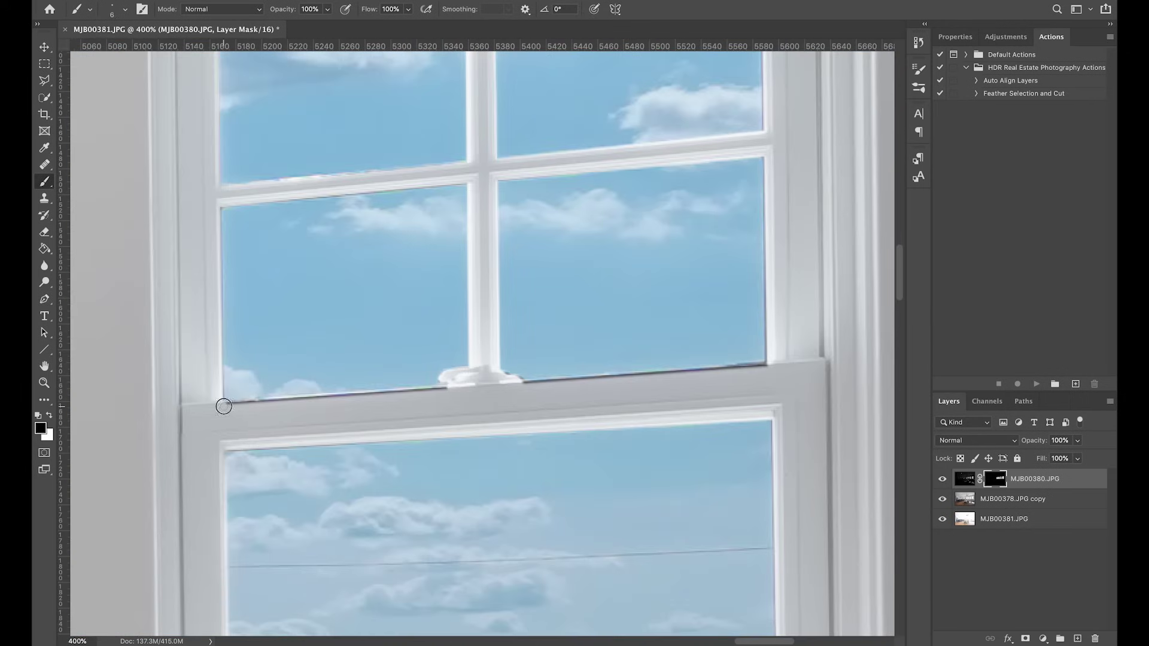
Step: Select the glass area of the window above the kitchen sink with the Polygonal Lasso, following the cabinet edge
key("ctrl+0")
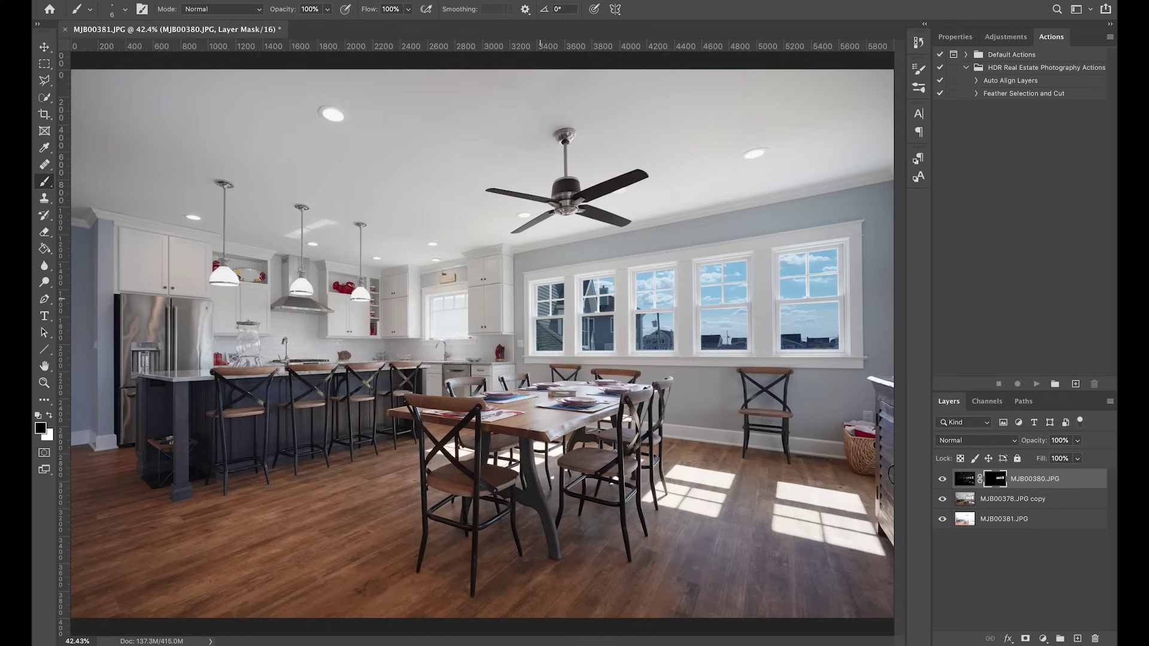
key("z")
mouse_move(434, 295)
left_mouse_down()
mouse_move(555, 390)
mouse_move(453, 305)
left_mouse_up()
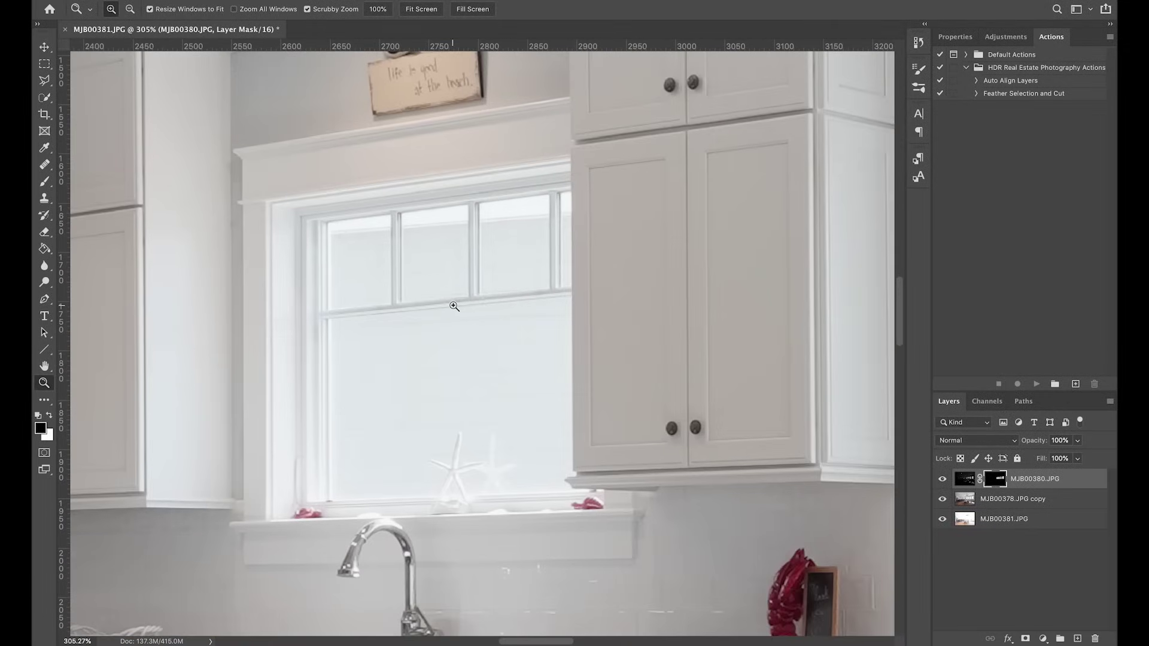
key("l")
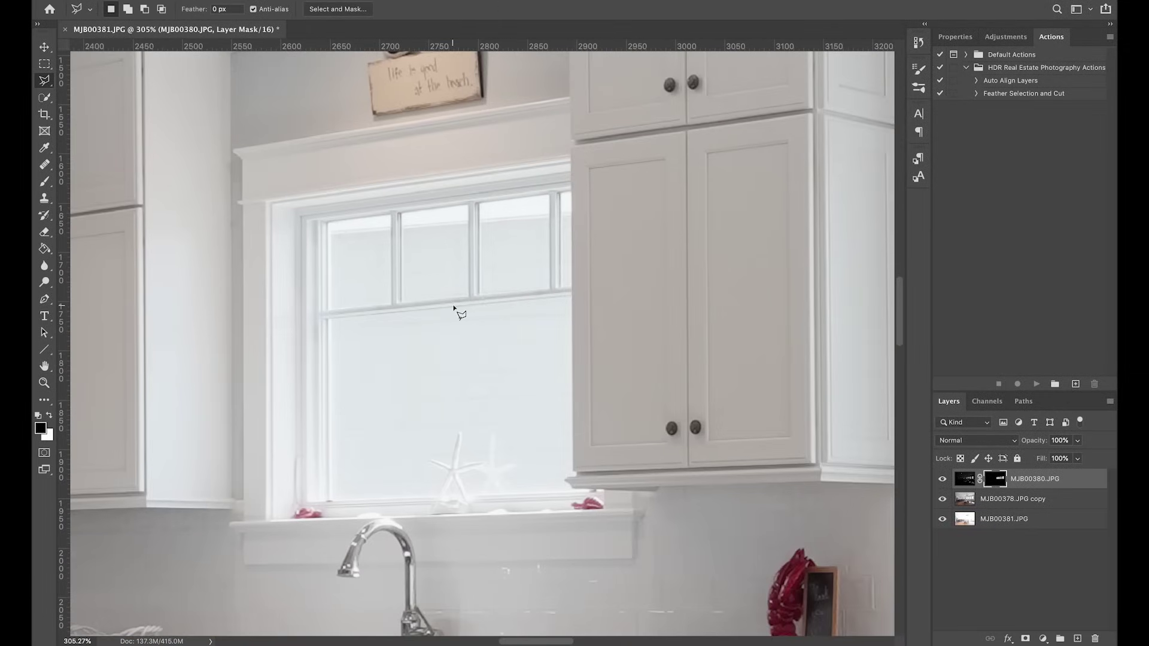
left_click(330, 224)
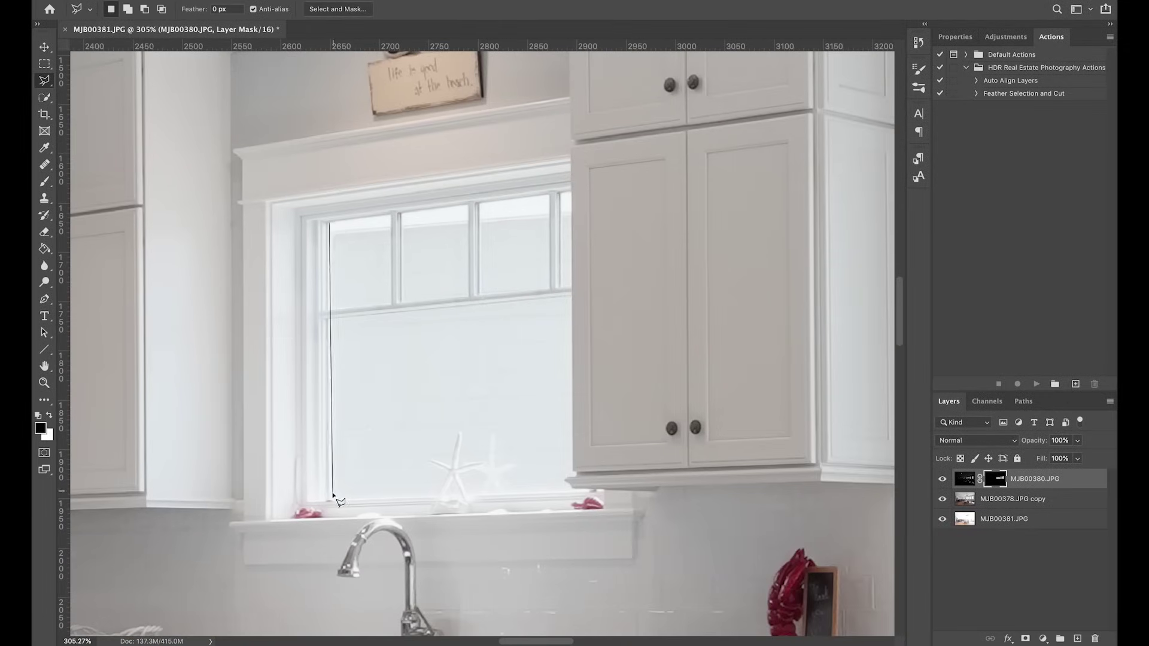
left_click(333, 496)
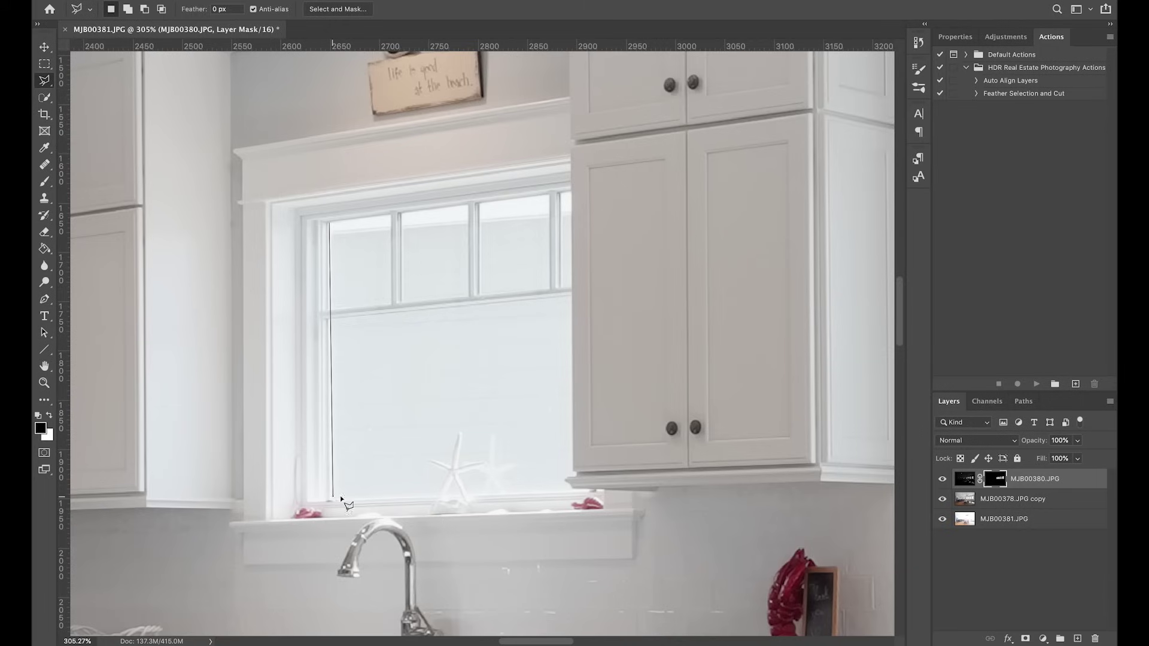
left_click(570, 490)
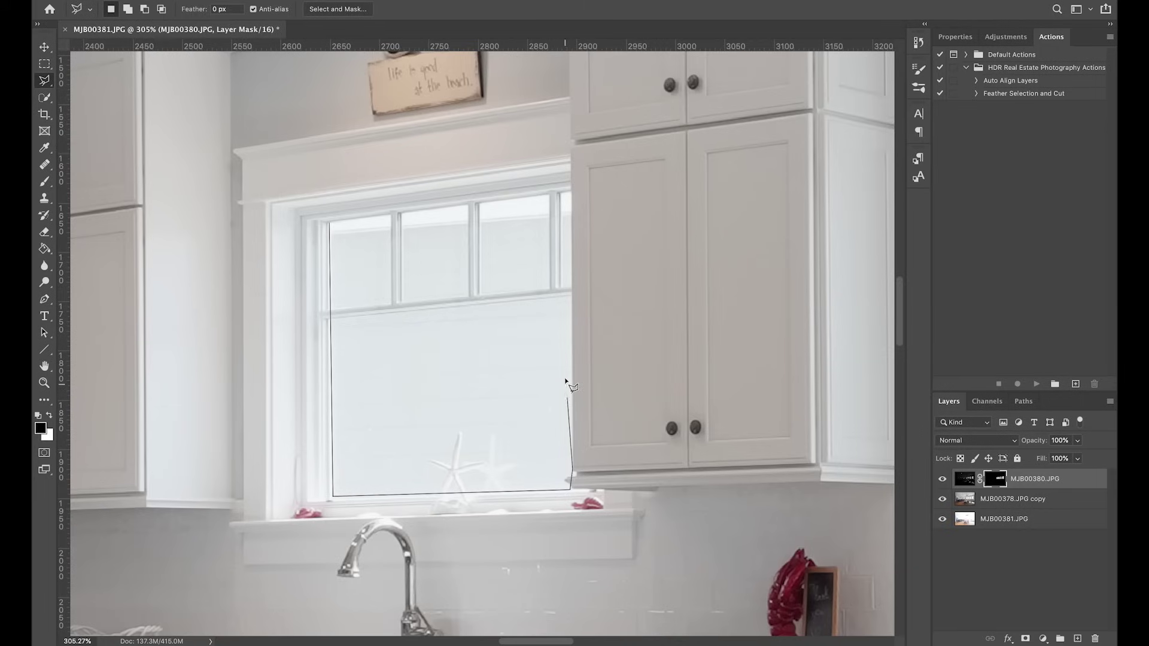
left_click(570, 190)
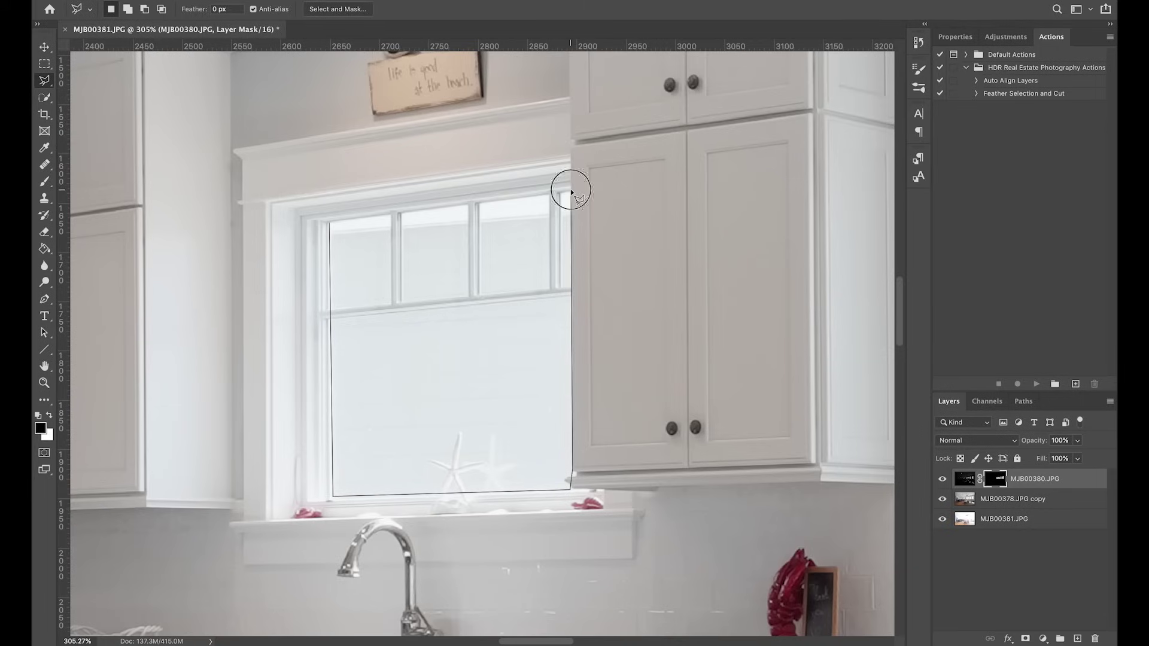
left_click(331, 224)
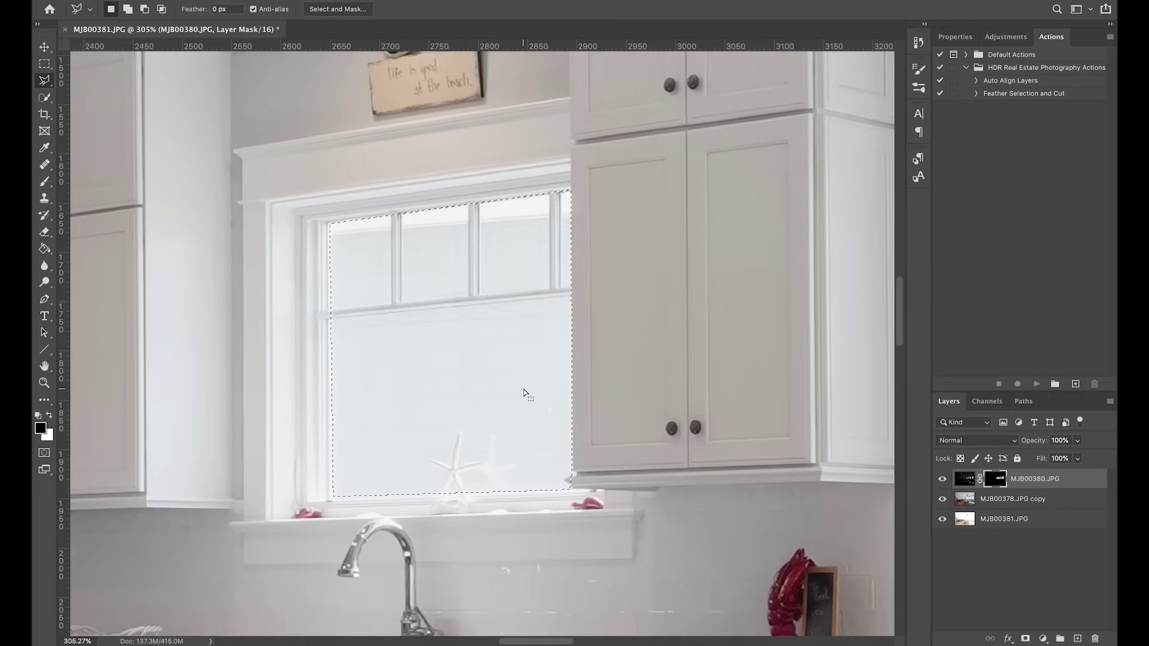
Step: Feather the sink window selection and fill it with white on the mask to reveal the darker exposure
left_click(297, 0)
mouse_move(362, 165)
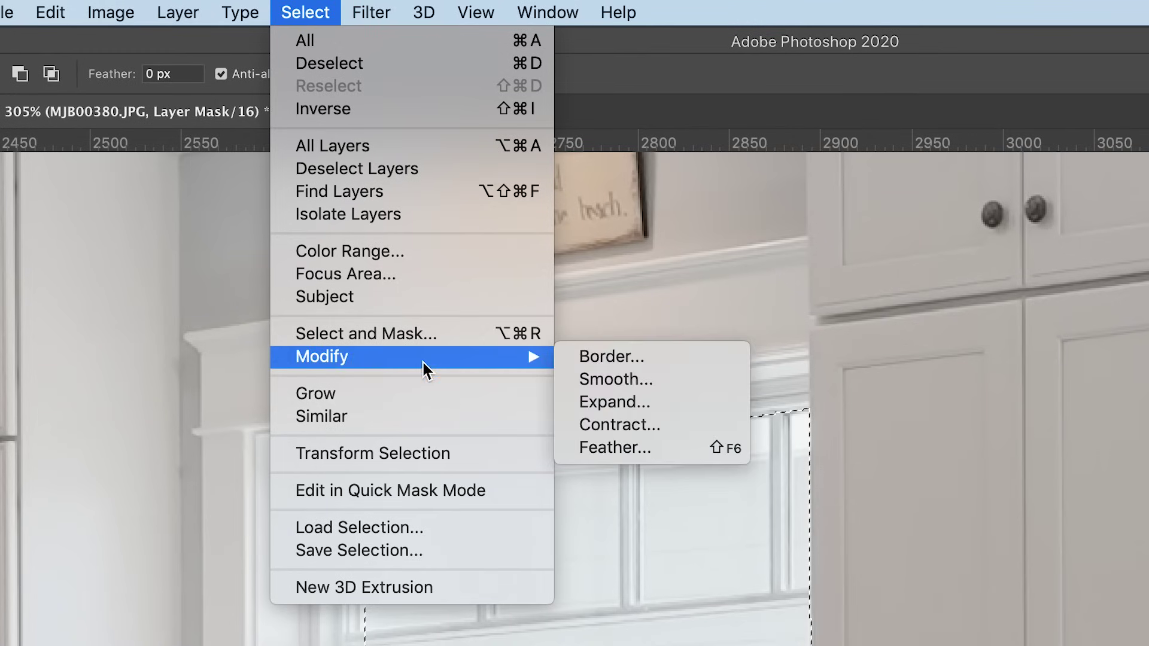
left_click(636, 450)
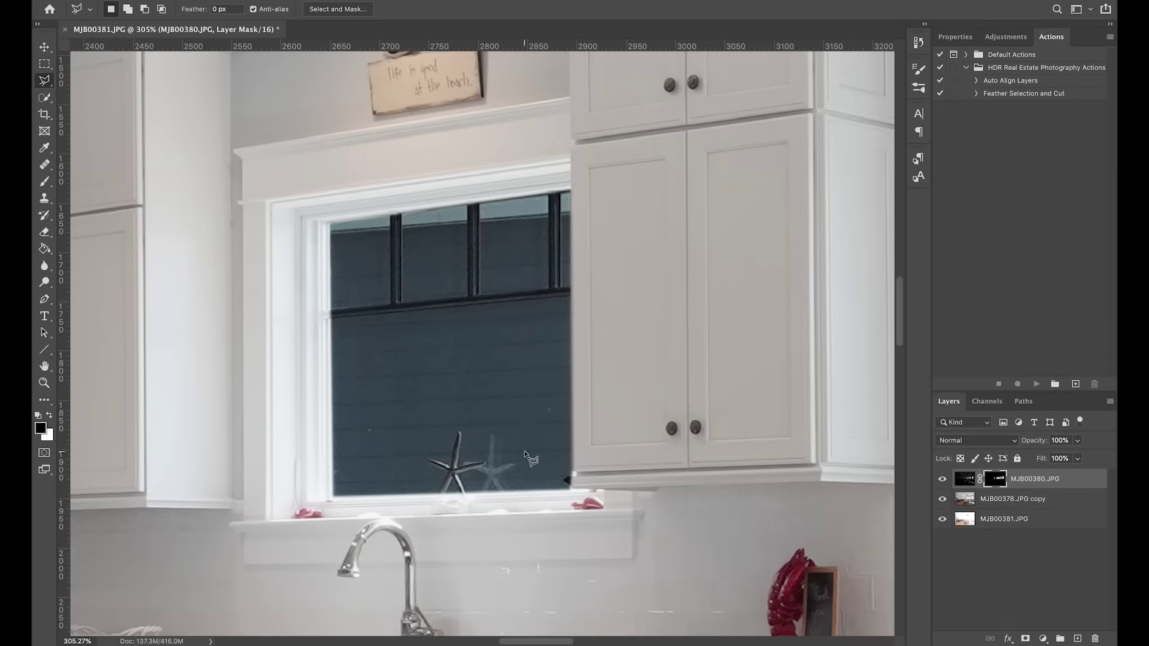
Step: Paint black on the mask in straight 6 px strokes along both edges of the sink window's horizontal rail
key("z")
mouse_move(376, 299)
left_mouse_down()
mouse_move(433, 325)
mouse_move(419, 316)
left_mouse_up()
key("b")
left_click(278, 346)
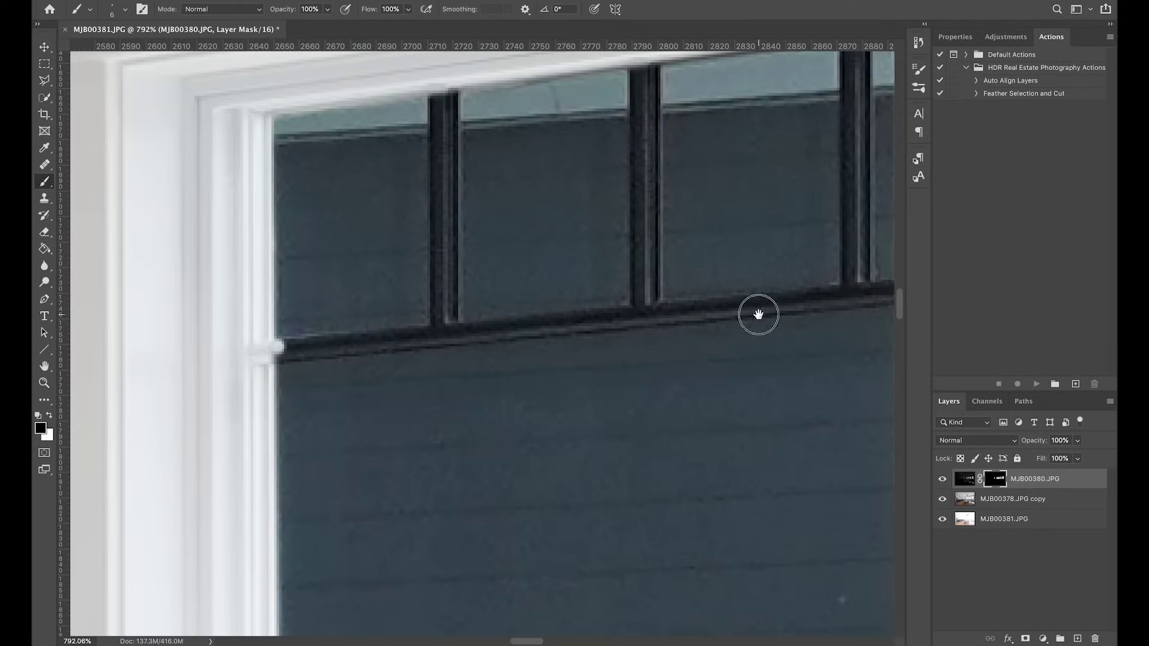
left_click_drag(757, 313, 566, 315)
left_click(686, 292, "shift")
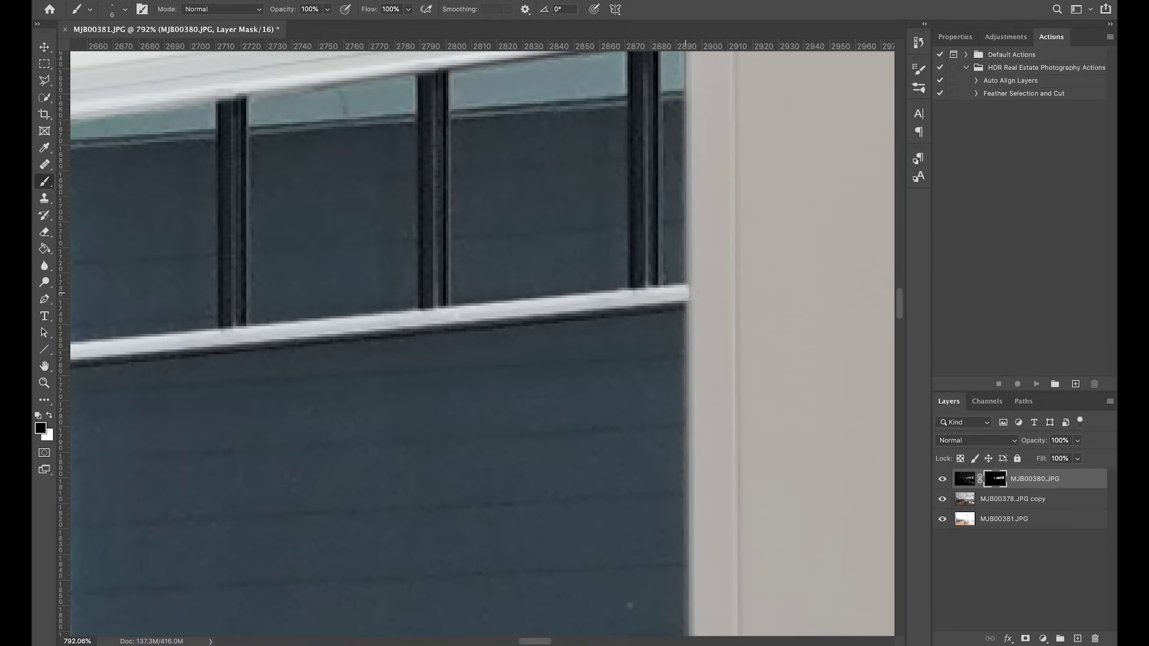
left_click_drag(686, 293, 757, 310)
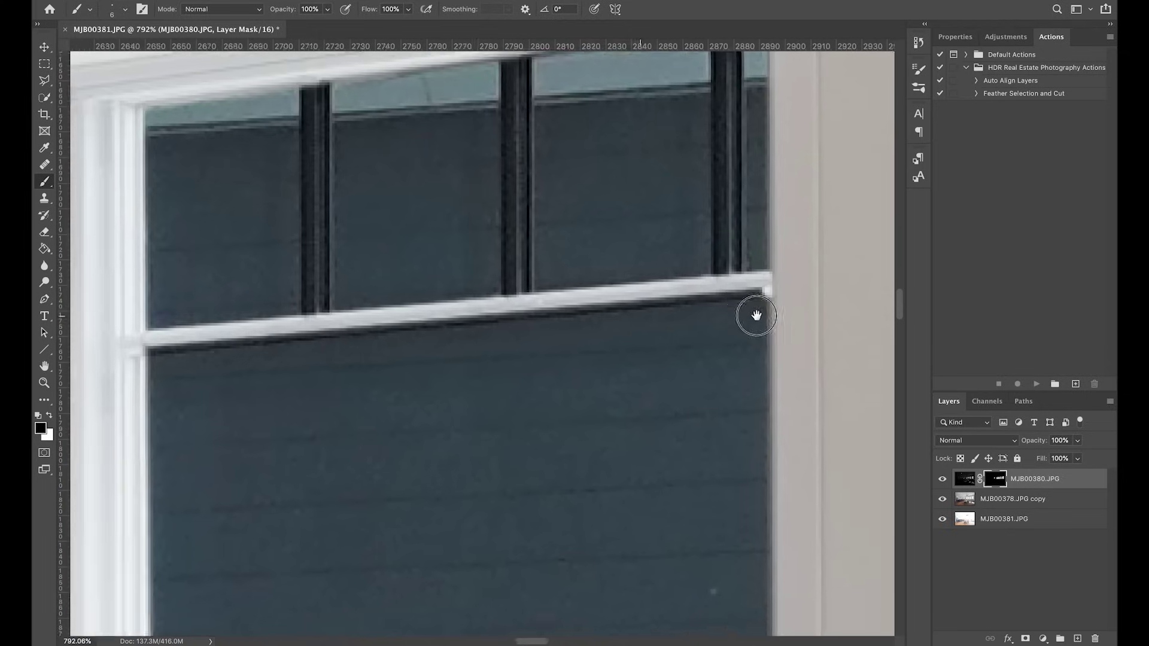
left_click(312, 342, "shift")
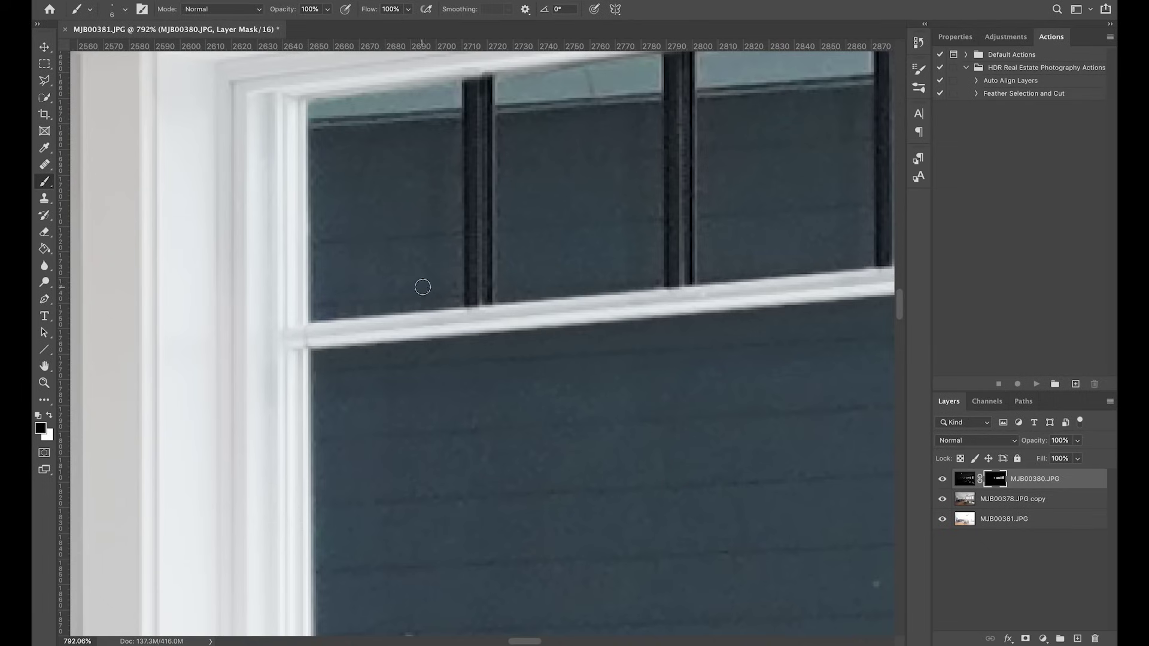
Step: Paint black on the mask in straight strokes over the sink window's first two vertical muntins
left_click(471, 305)
left_click(469, 83, "shift")
left_click(488, 76)
left_click(486, 297, "shift")
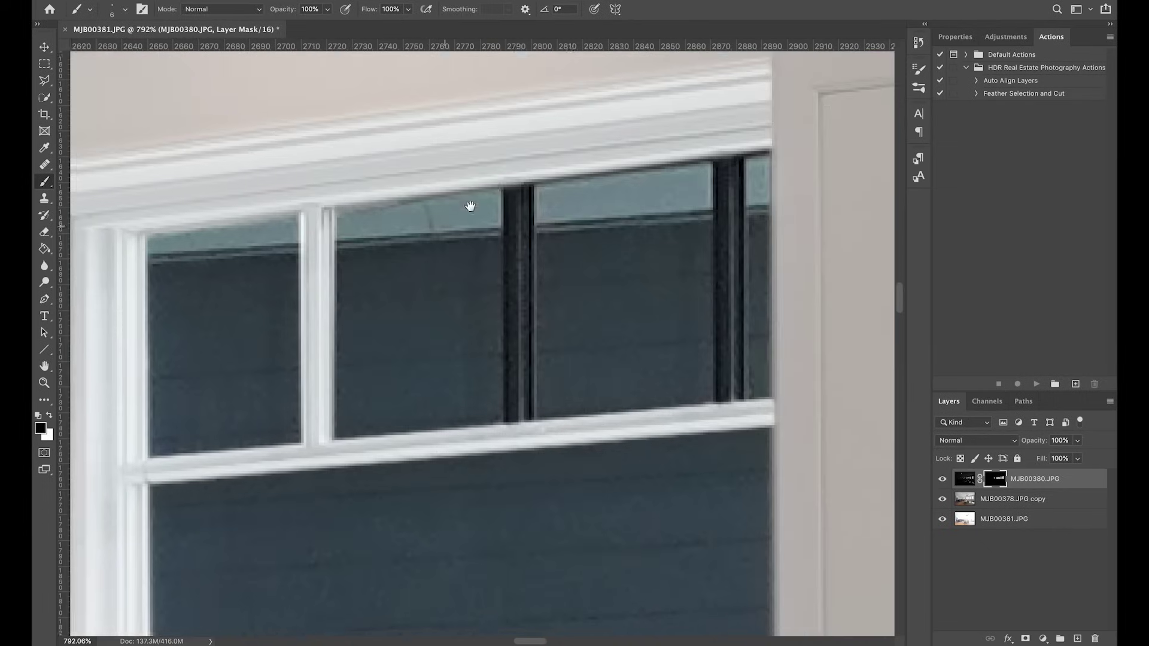
left_click_drag(634, 72, 469, 203)
left_click(508, 426, "shift")
left_click(513, 189)
left_click(519, 424, "shift")
Step: Mask out the sink window's third vertical muntin with a 15 px stroke and its remaining dark edge with a 10 px stroke
key("bracketright")
key("bracketright")
key("bracketright")
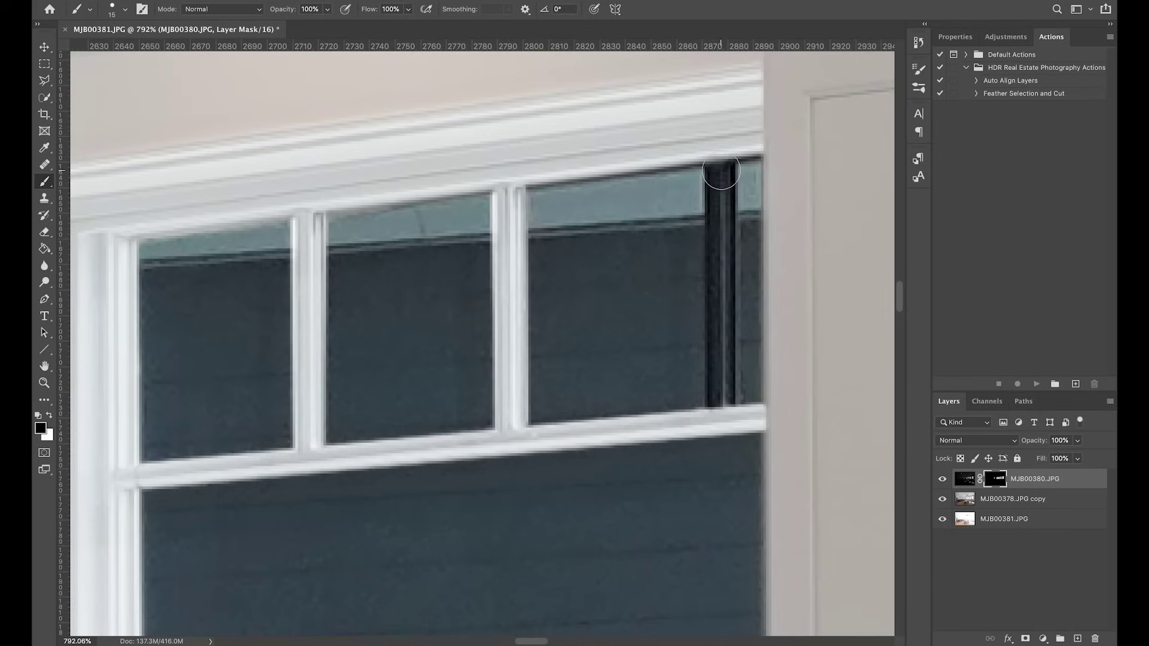
left_click(715, 169)
left_click(720, 405, "shift")
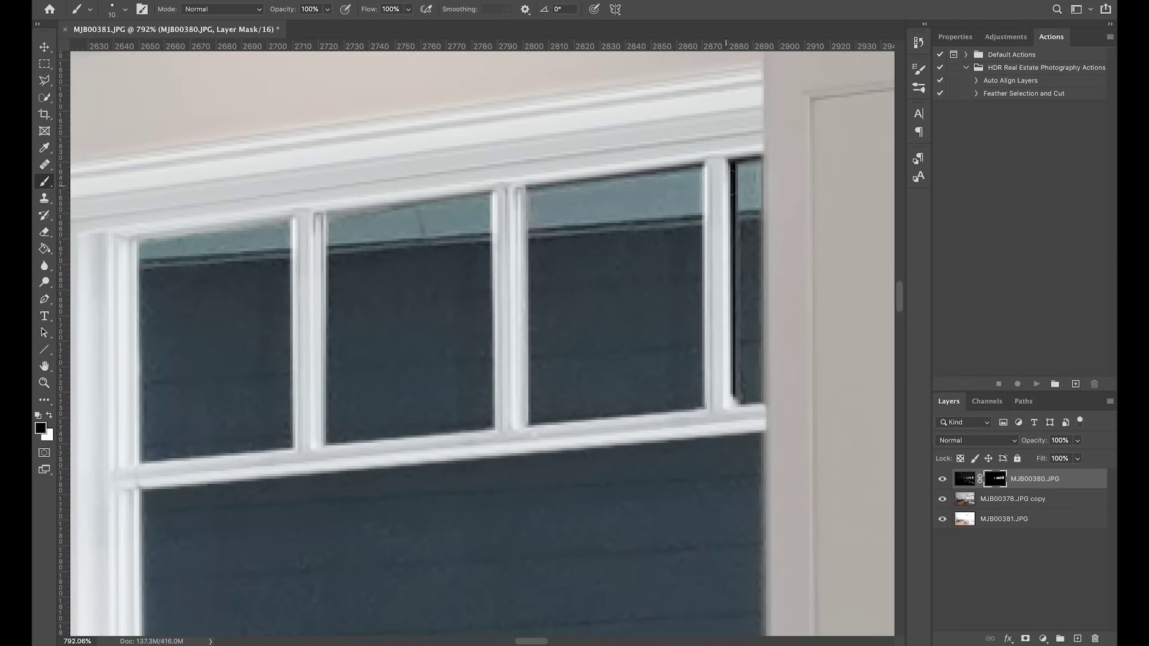
left_click_drag(733, 406, 735, 157)
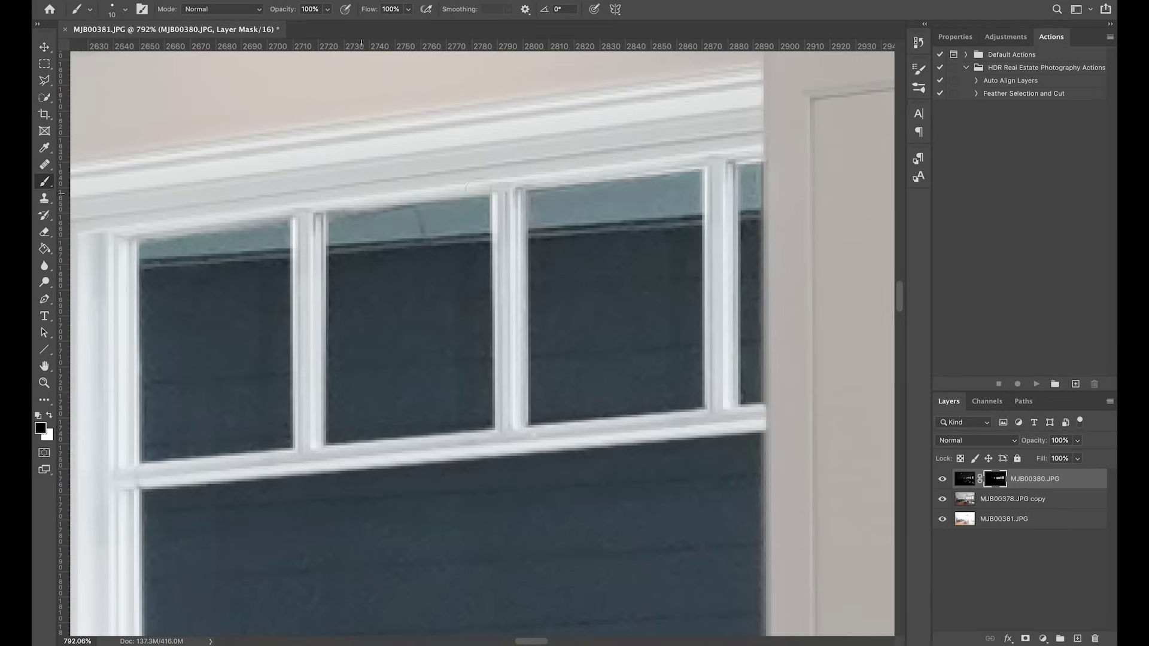
Step: Paint black on the mask over the cabinet's lower corner and the starfish on the sink window sill with a small brush
scroll(574, 409, "down", 10)
mouse_move(630, 378)
left_mouse_down()
mouse_move(640, 393)
mouse_move(628, 374)
mouse_move(655, 372)
left_mouse_up()
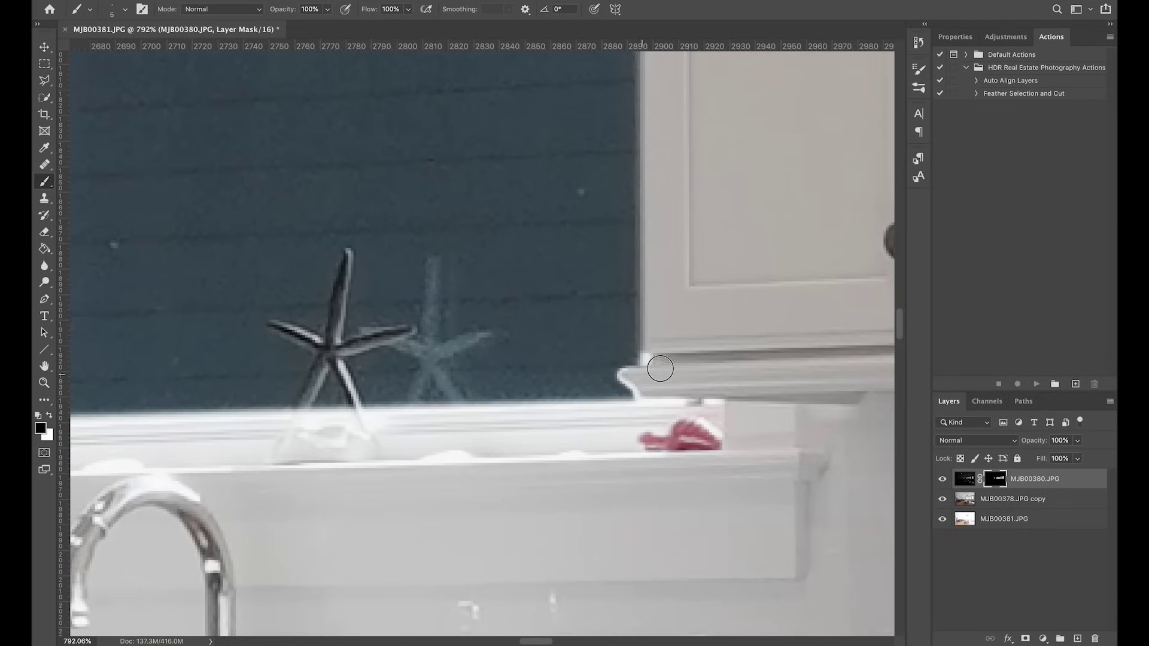
scroll(409, 388, "left", 5)
scroll(408, 389, "up", 1)
mouse_move(537, 376)
left_mouse_down()
mouse_move(496, 464)
mouse_move(527, 399)
mouse_move(492, 370)
mouse_move(539, 367)
mouse_move(545, 335)
left_mouse_up()
mouse_move(554, 290)
left_mouse_down()
mouse_move(548, 363)
mouse_move(475, 362)
left_mouse_up()
mouse_move(549, 386)
left_mouse_down()
mouse_move(614, 370)
mouse_move(544, 392)
mouse_move(559, 443)
mouse_move(544, 387)
mouse_move(614, 373)
left_mouse_up()
key("super+0")
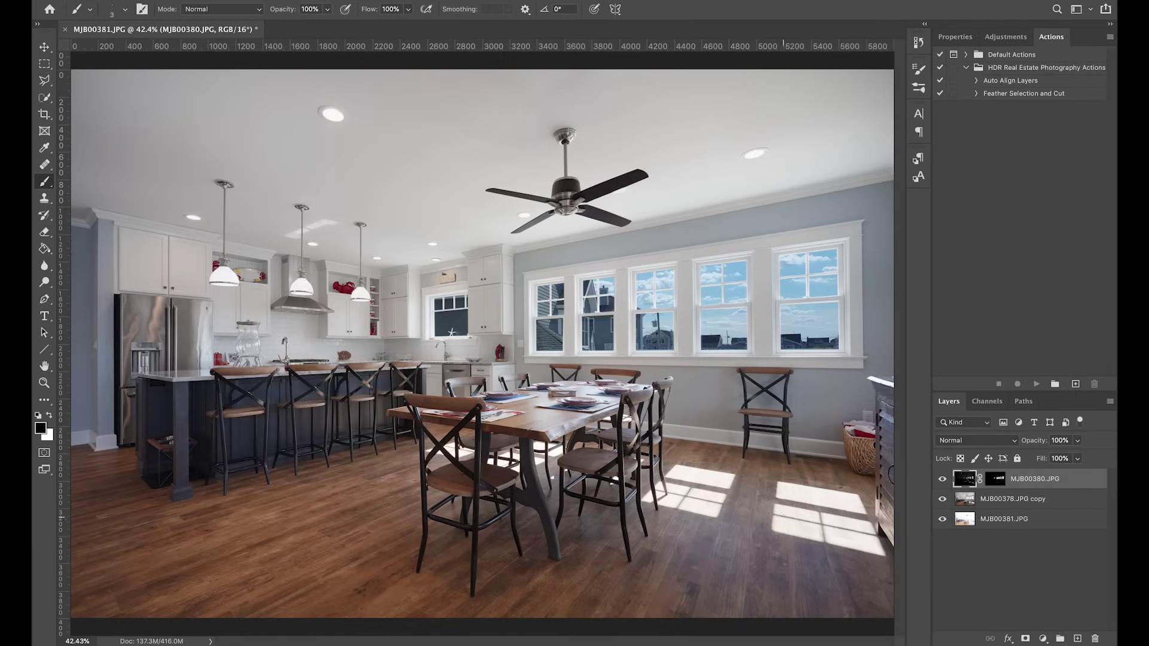
Step: Apply the Camera Raw Filter to the MJB00380.JPG layer's image, setting Exposure to +0.55 and Highlights to -11
left_click(943, 499)
left_click(943, 498)
left_click(963, 501)
left_click(962, 480)
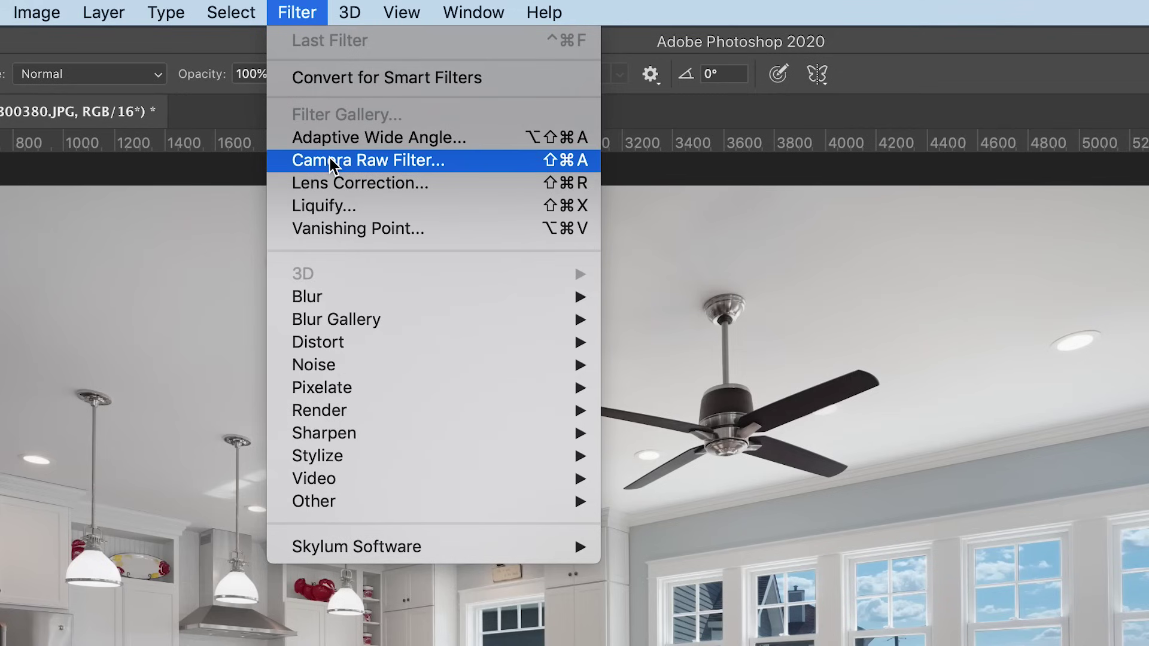
left_click(331, 160)
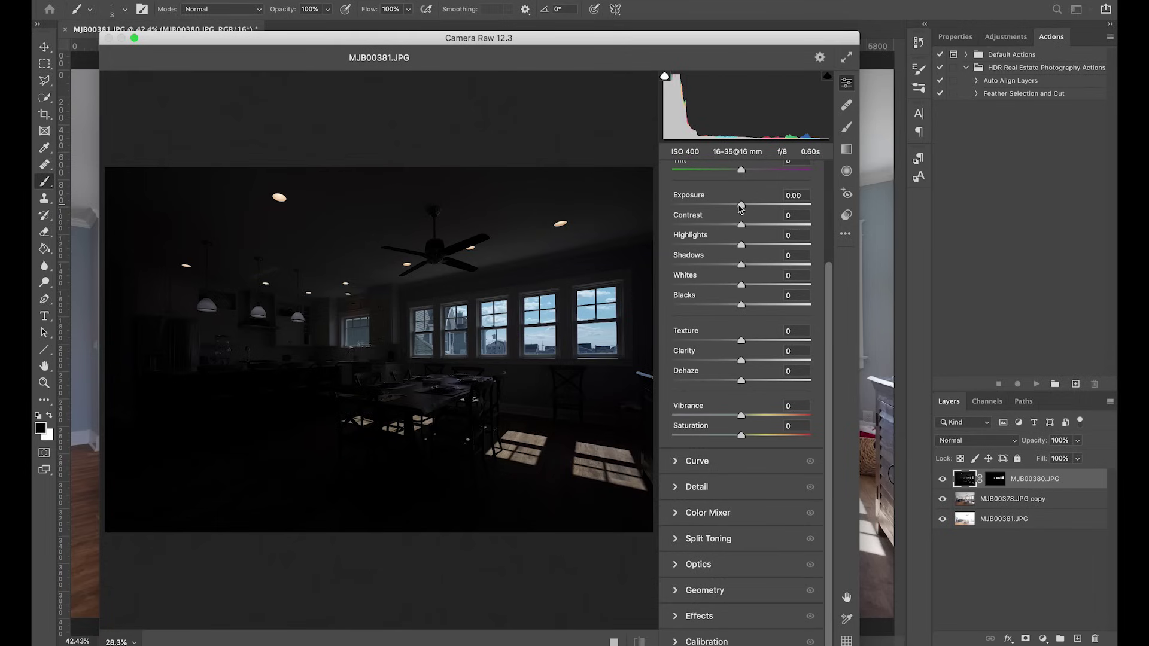
left_click_drag(741, 208, 735, 250)
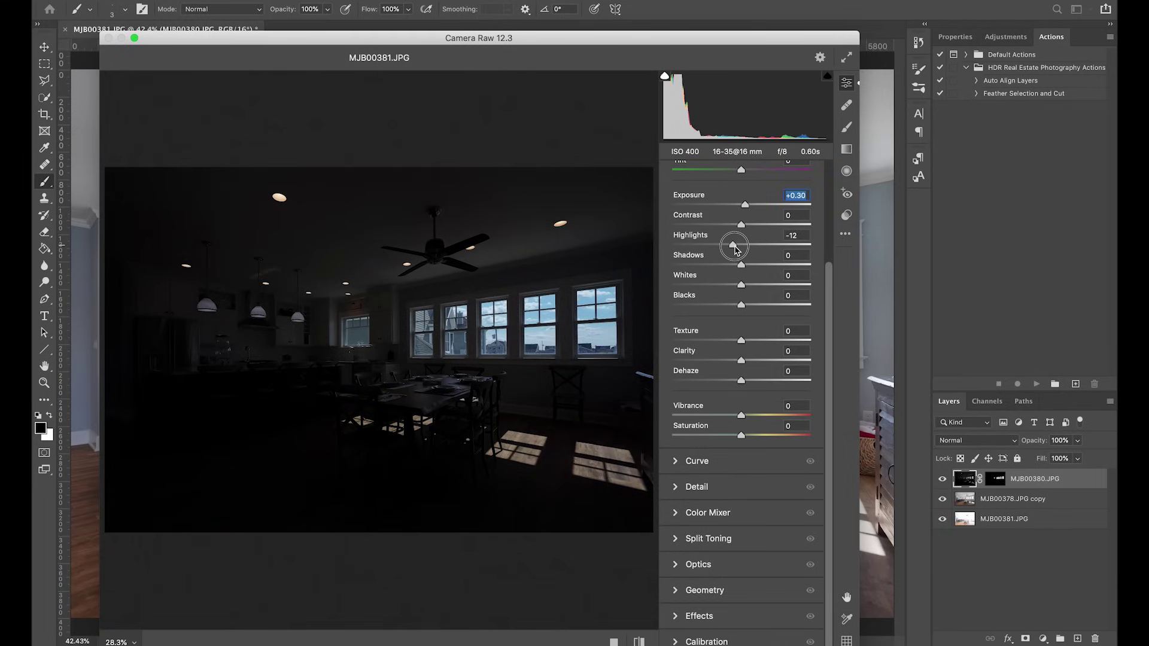
left_click_drag(736, 250, 735, 250)
left_click_drag(745, 207, 745, 195)
Step: Set Temperature to +8, Highlights to -15, Shadows to -6, Vibrance to +8 and Saturation to +2 in the Camera Raw Filter
scroll(738, 186, "up", 3)
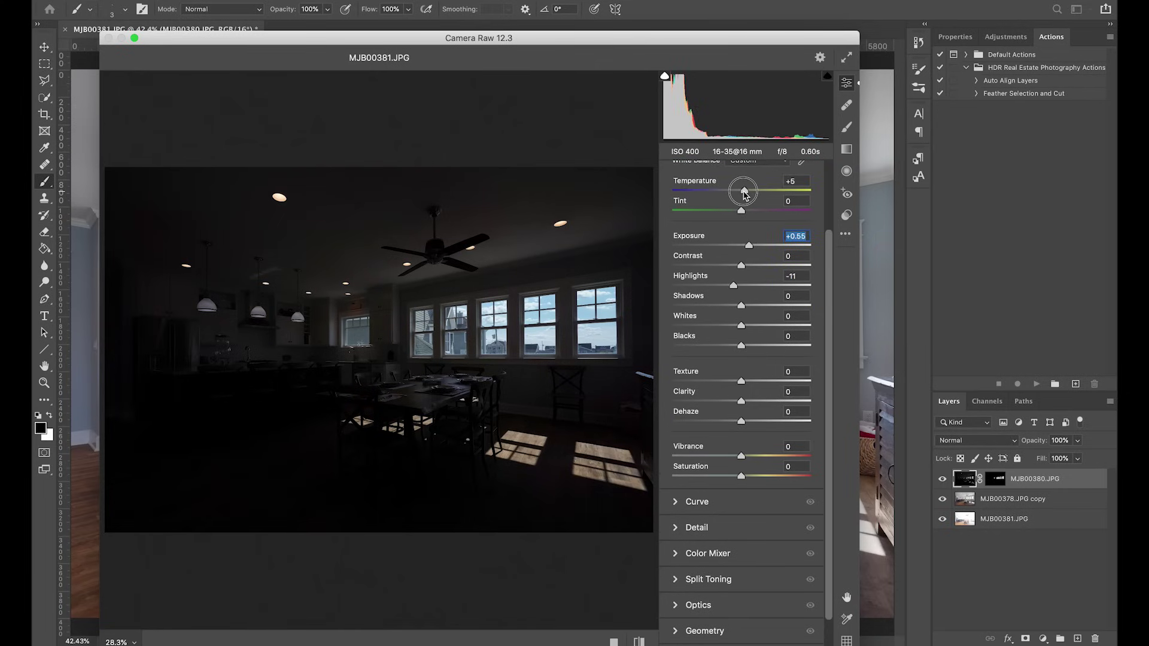
left_click_drag(745, 193, 748, 193)
left_click_drag(747, 194, 746, 195)
left_click_drag(739, 308, 732, 288)
left_click_drag(740, 459, 742, 476)
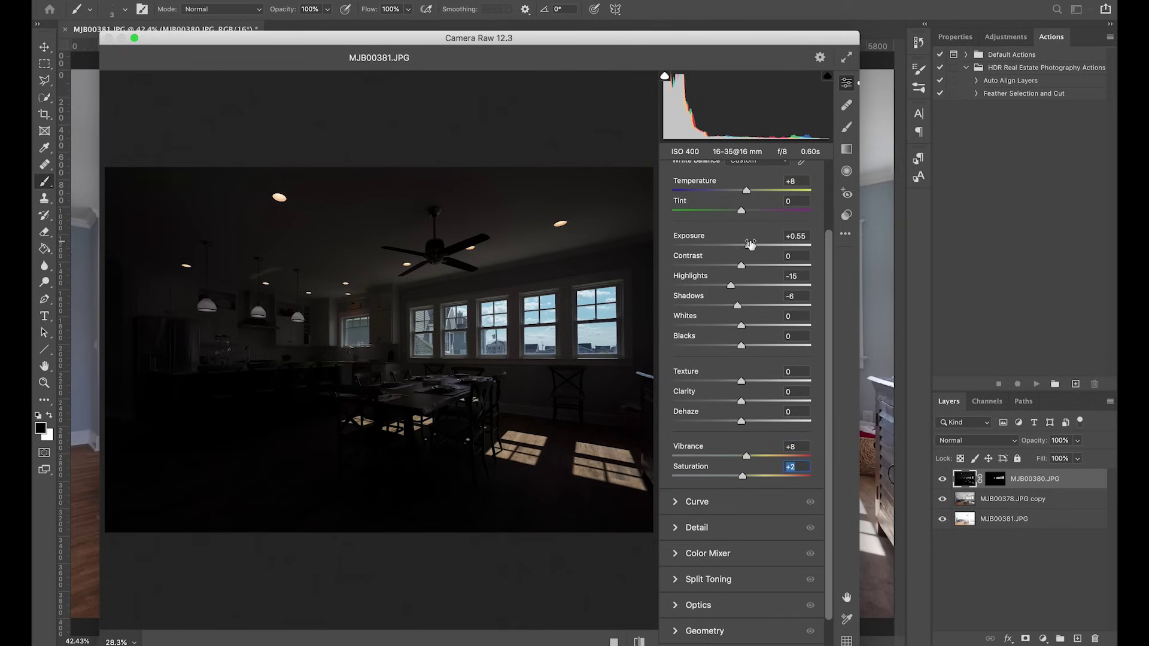
Step: Refine Highlights to -23 and Exposure to +0.60, and apply the Camera Raw Filter
left_click_drag(751, 248, 752, 248)
left_click_drag(733, 287, 727, 290)
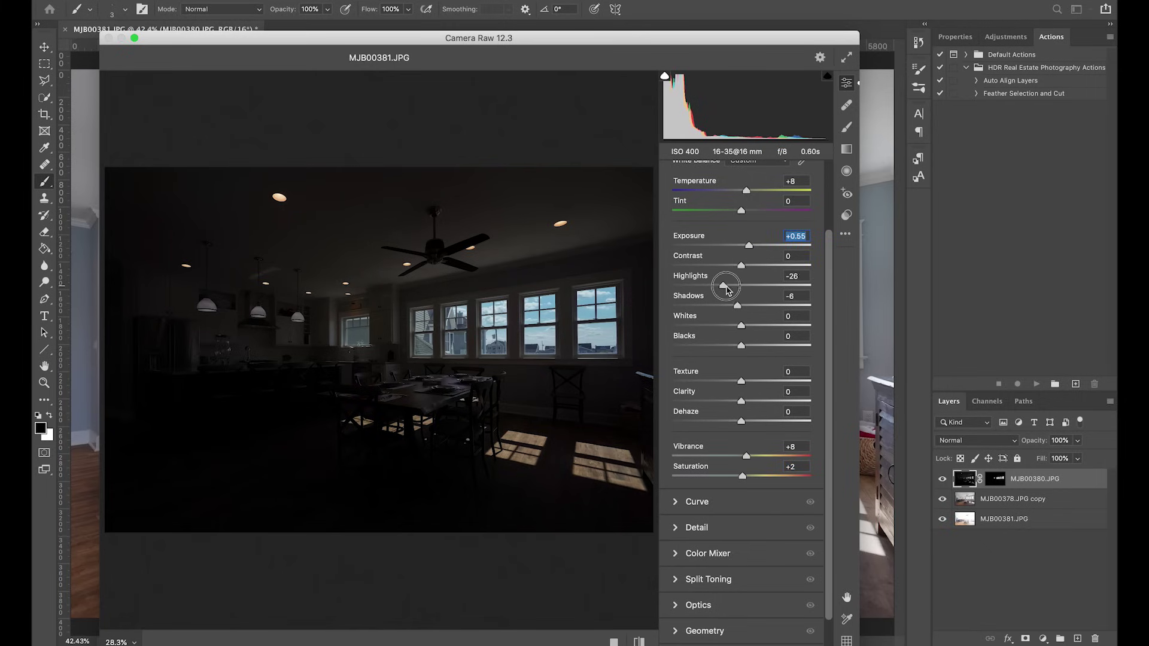
left_click_drag(729, 290, 730, 290)
scroll(768, 362, "down", 2)
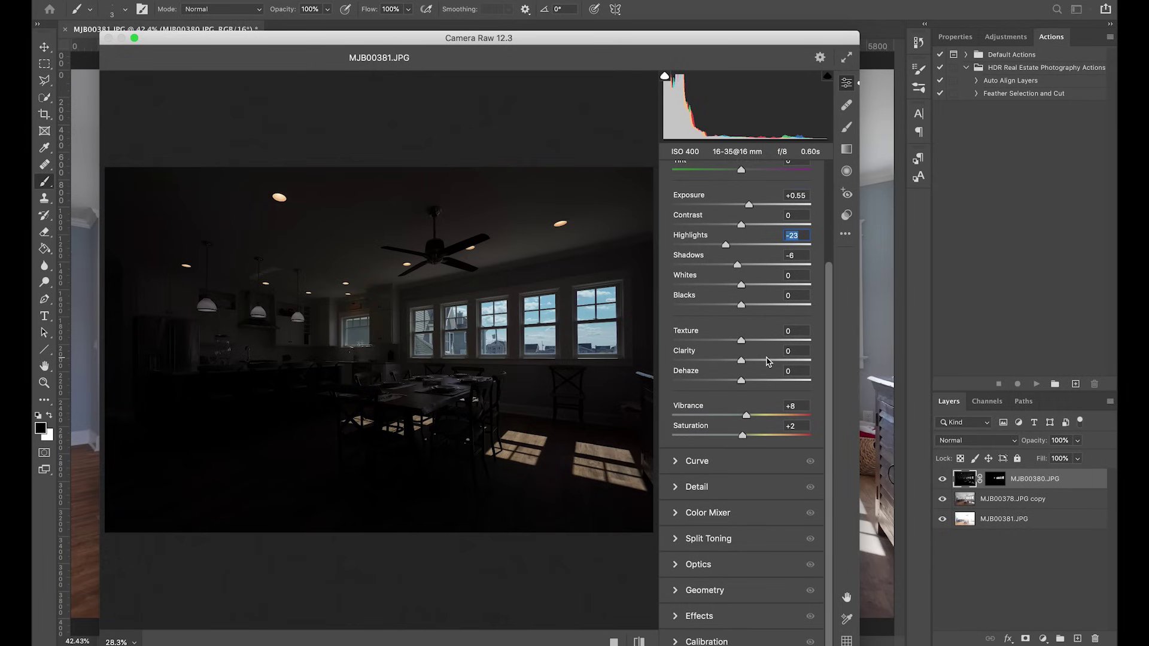
scroll(769, 361, "up", 6)
left_click_drag(629, 40, 670, 25)
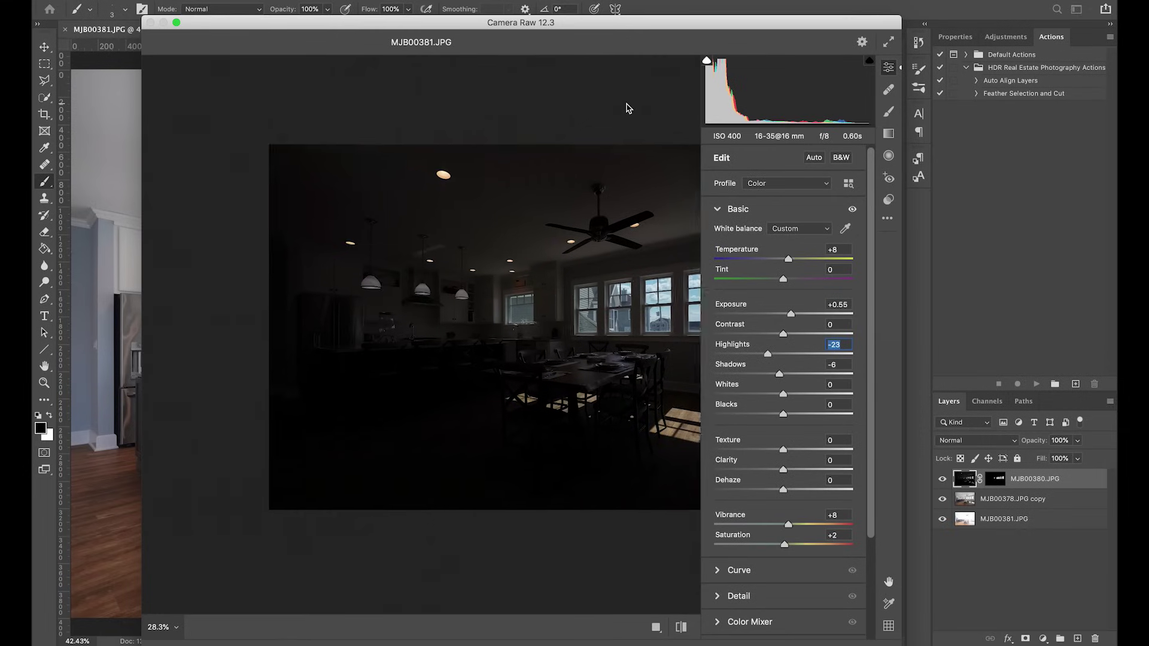
left_click_drag(792, 317, 793, 317)
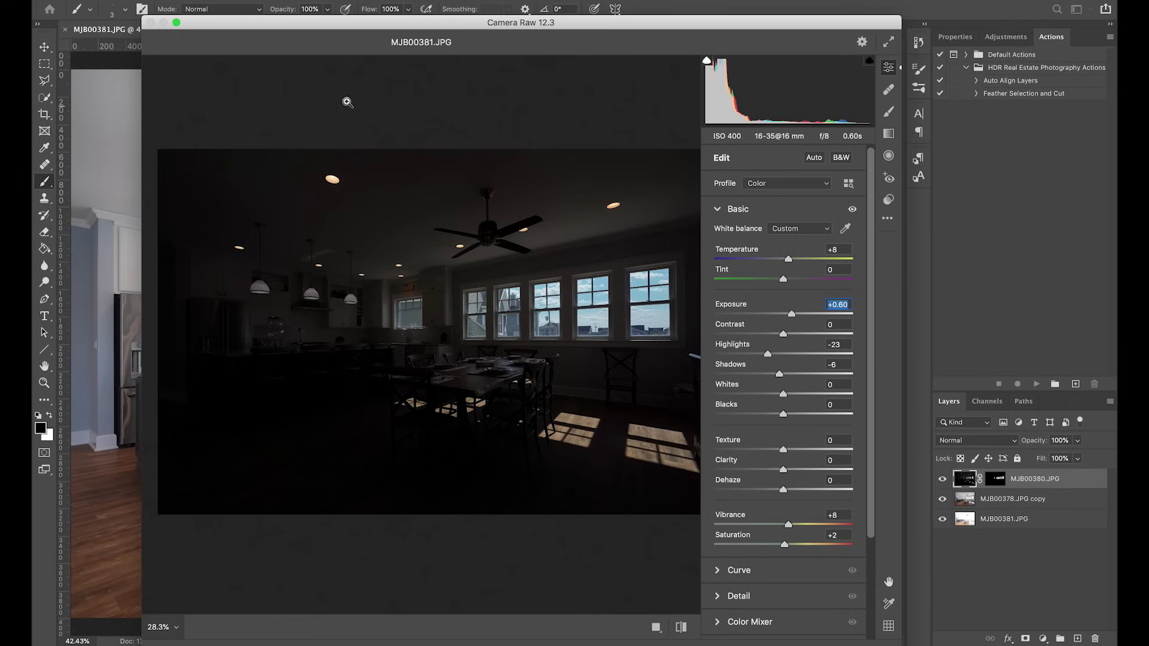
left_click_drag(351, 39, 298, 8)
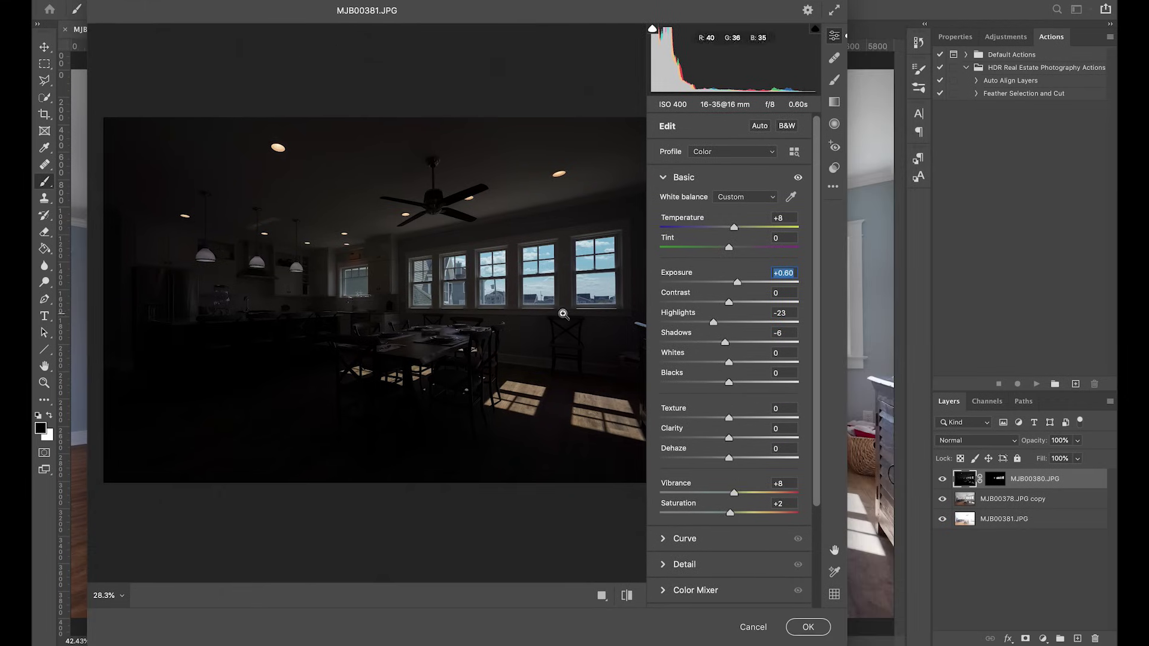
left_click(803, 628)
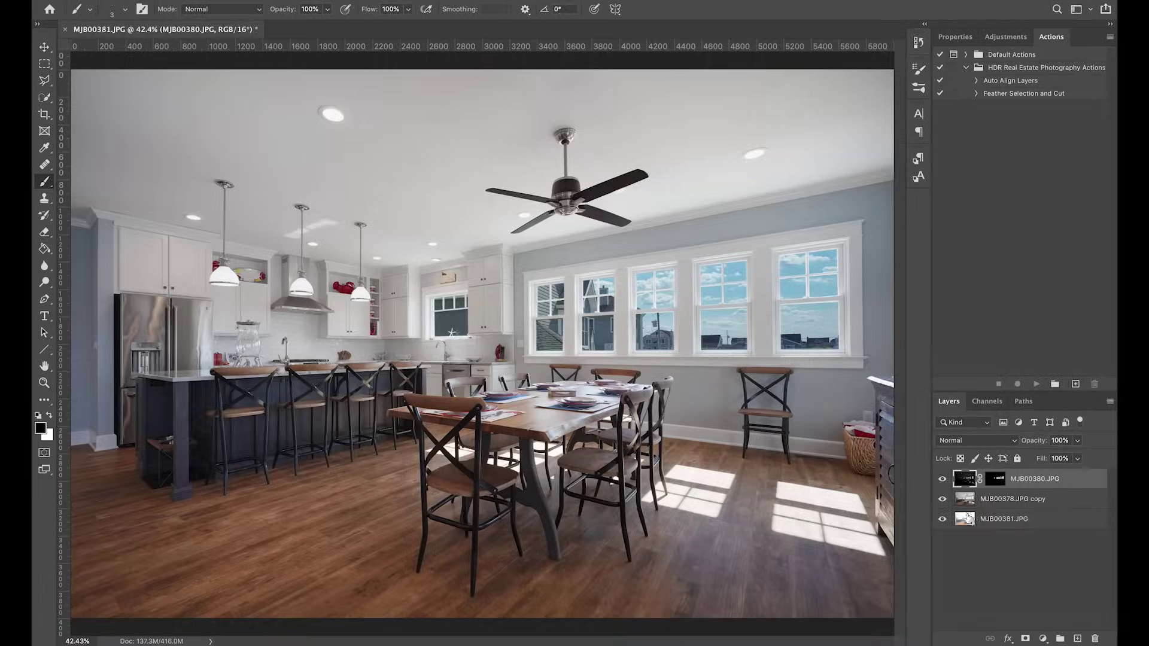
Step: Delete the MJB00381.JPG layer and merge the MJB00380.JPG layer with MJB00378.JPG copy
left_click(969, 520)
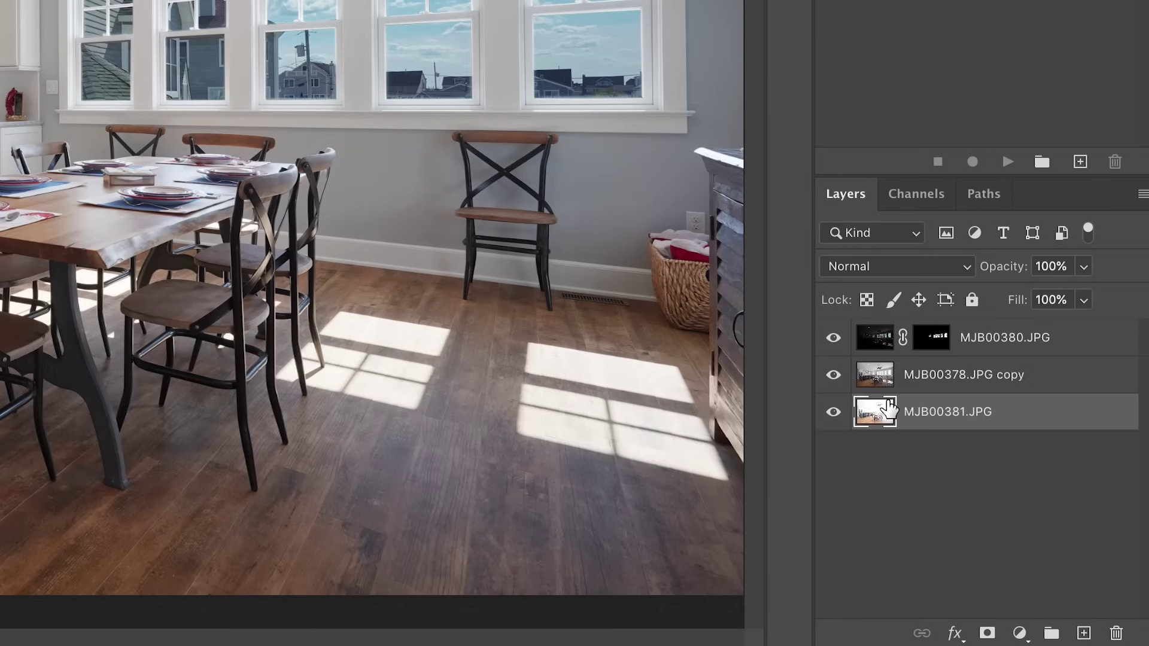
key("Delete")
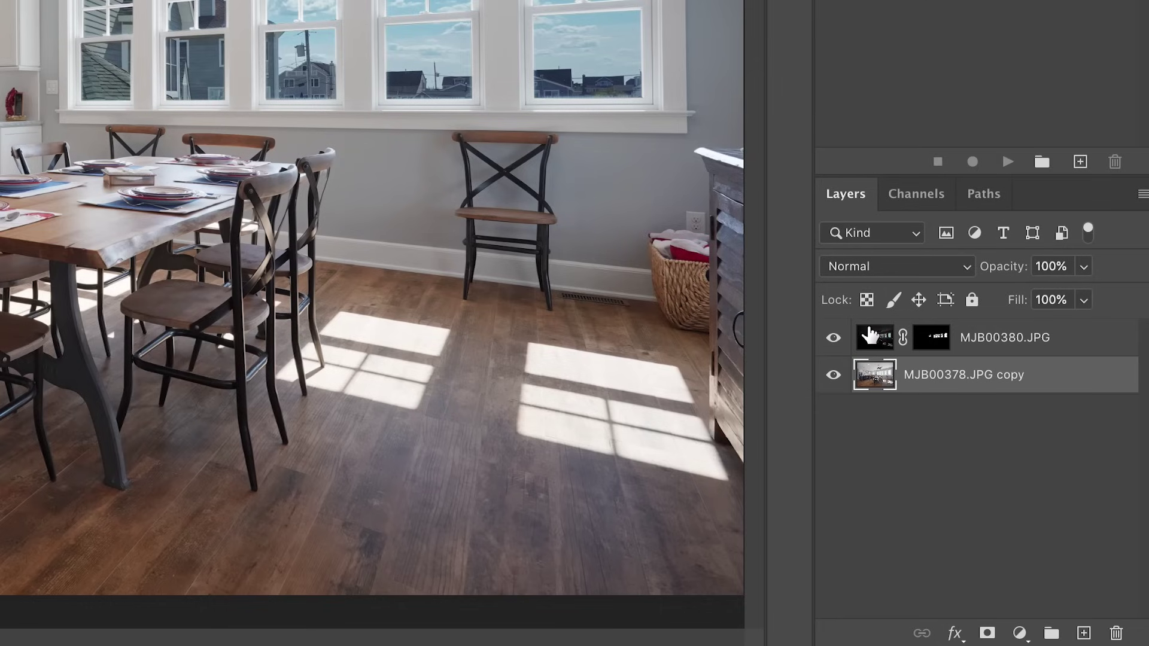
left_click(869, 336)
key("ctrl+e")
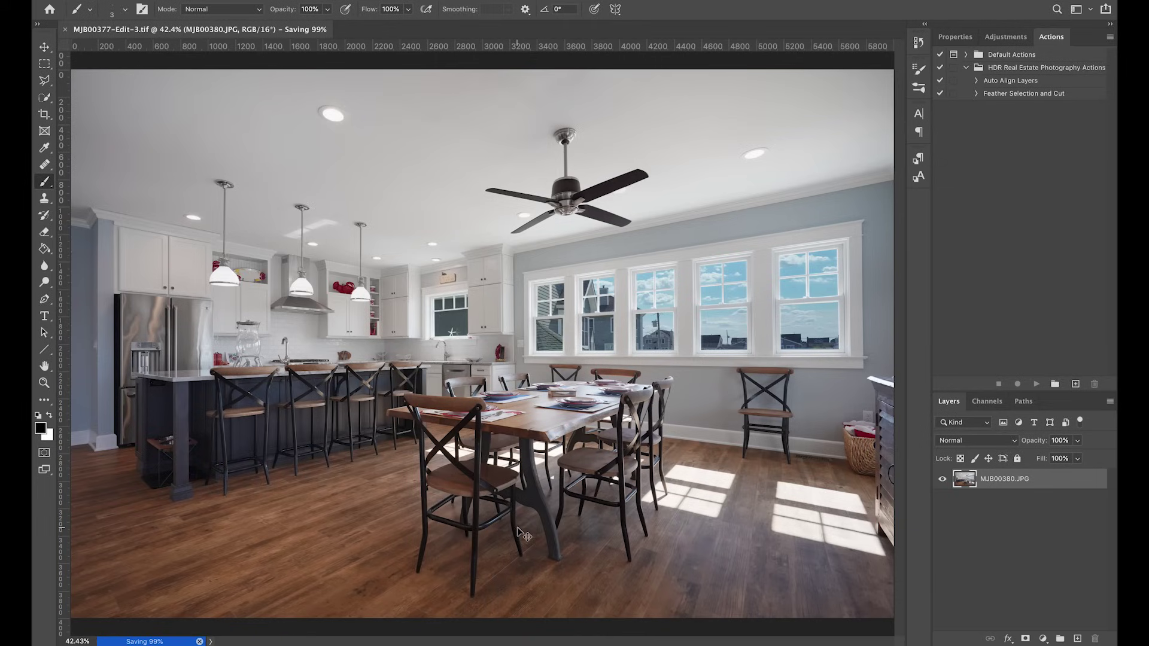
Step: Switch to Lightroom Classic and apply the Vertical Upright correction to MJB00377-Edit-3.tif with the side panels shown
key("super+Tab")
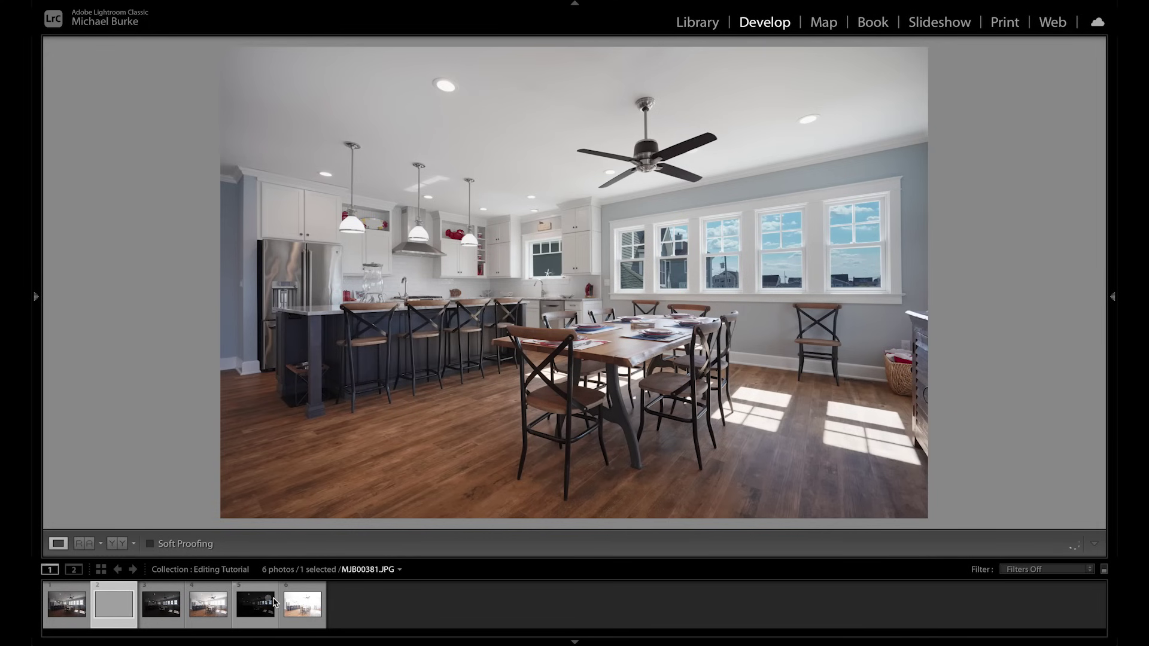
key("Tab")
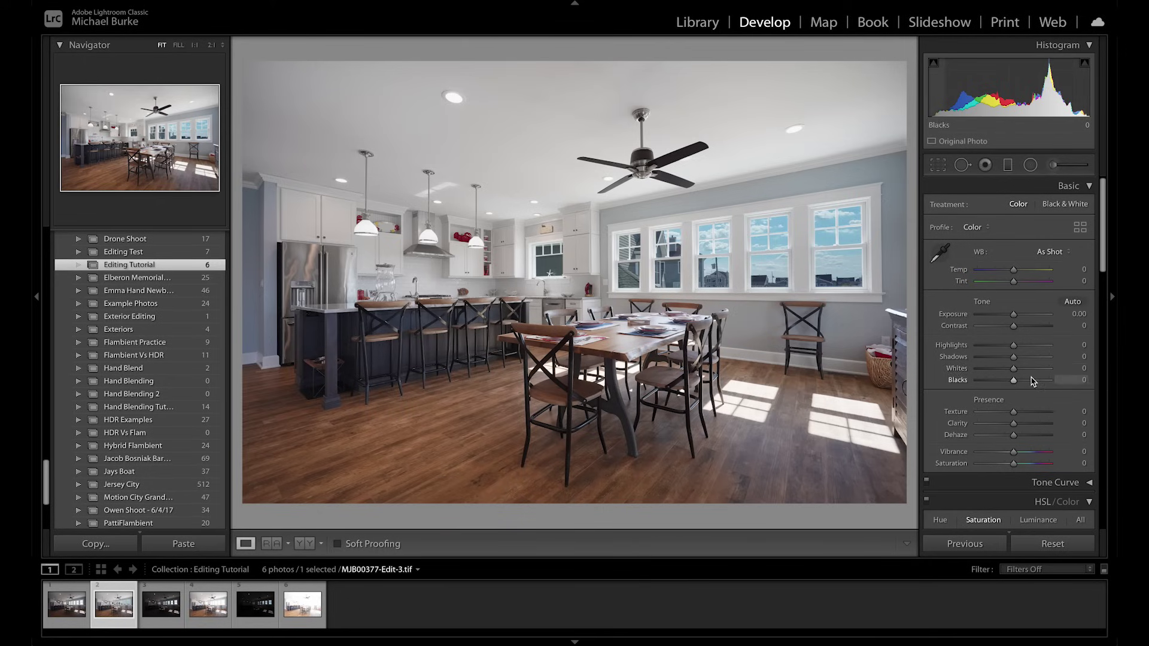
scroll(1039, 377, "down", 2)
scroll(1038, 377, "down", 20)
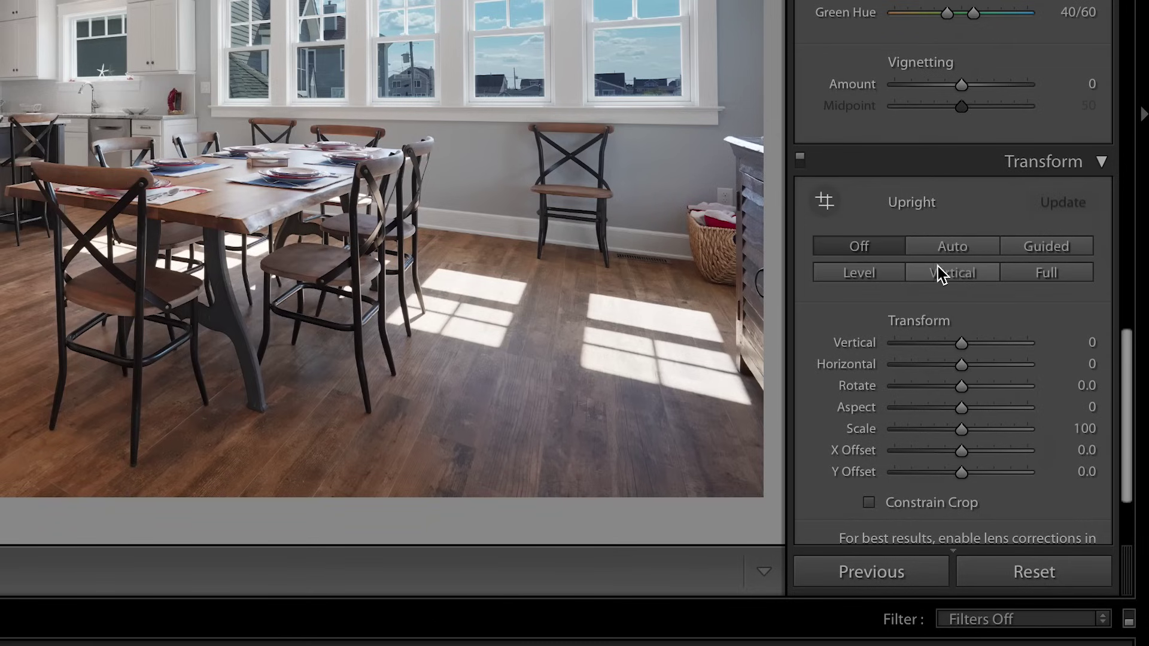
left_click(941, 279)
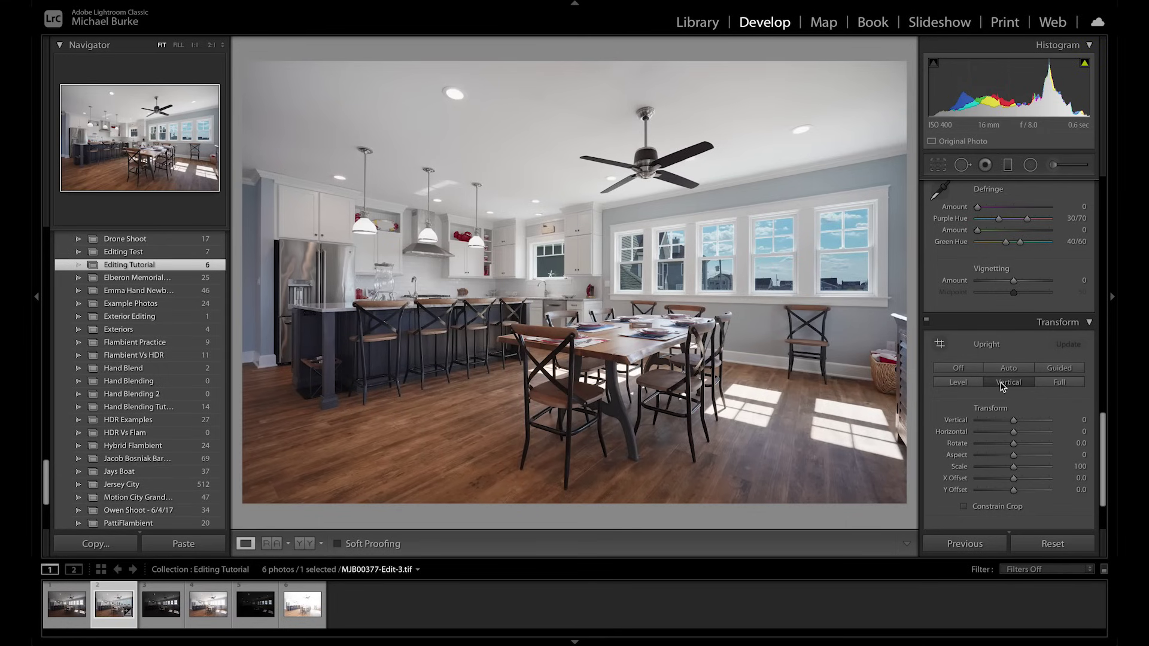
Step: Set the photo's Exposure to +0.15, Highlights to -29 and Shadows to +15
scroll(999, 383, "up", 10)
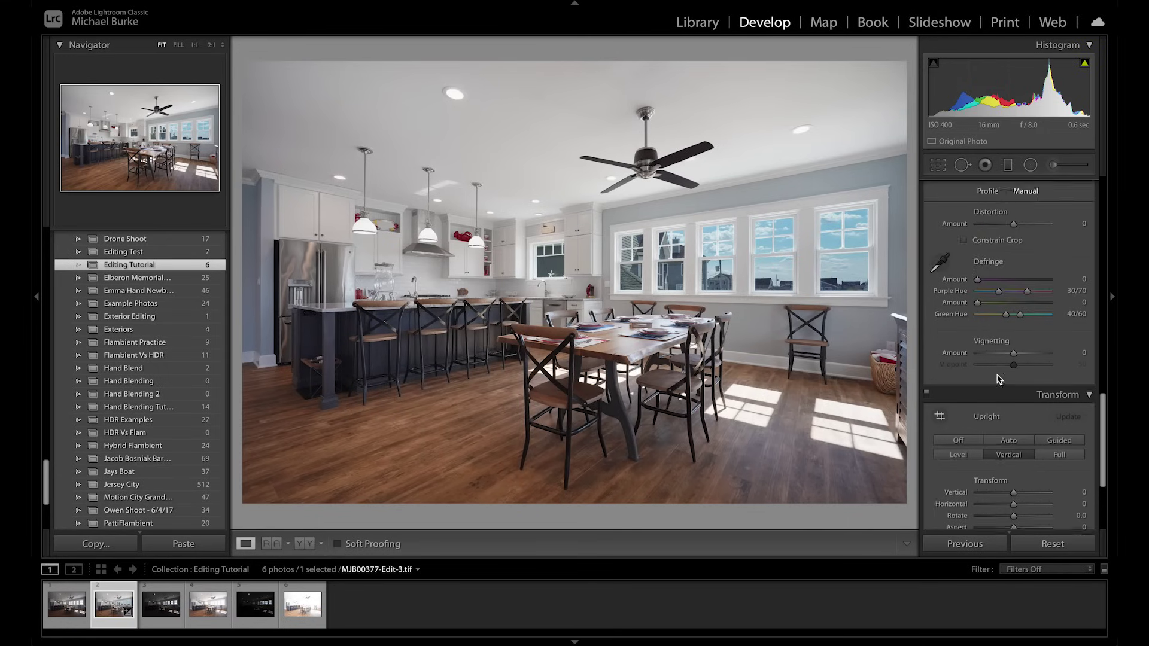
scroll(998, 381, "up", 3)
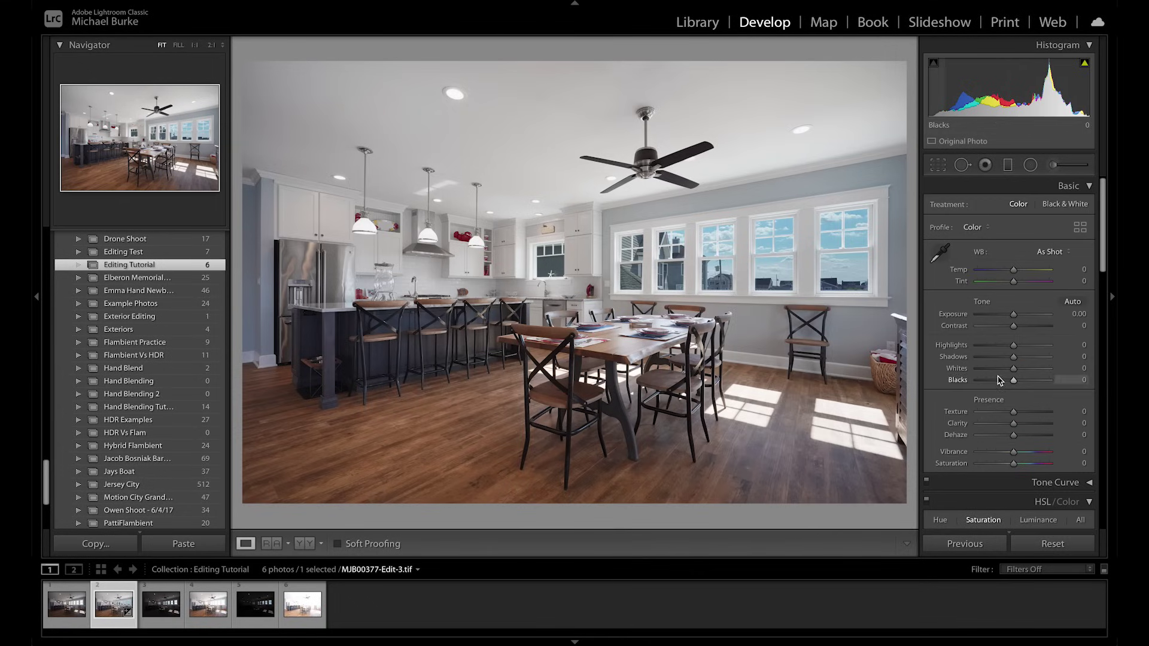
left_click(1014, 316)
left_click_drag(1013, 317, 1019, 359)
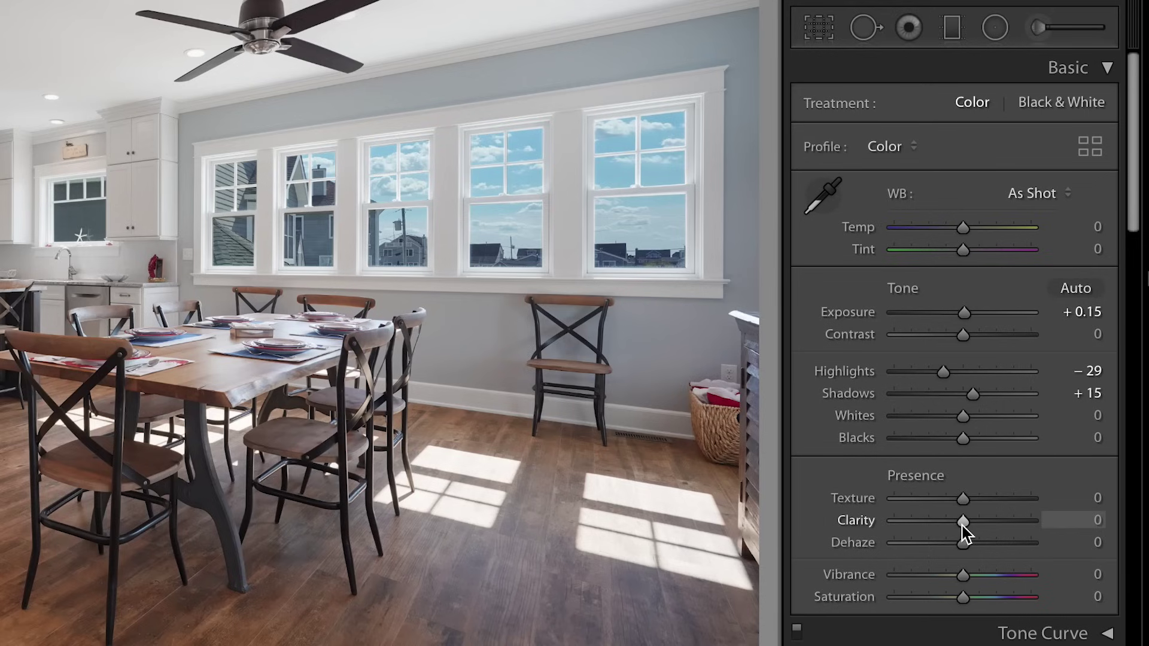
Step: Set Clarity to +18, Vibrance to +10 and Saturation to +2, and compare the photo with its unedited version
left_click_drag(1013, 425, 1016, 426)
left_click_drag(970, 526, 975, 526)
left_click_drag(1015, 452, 1014, 465)
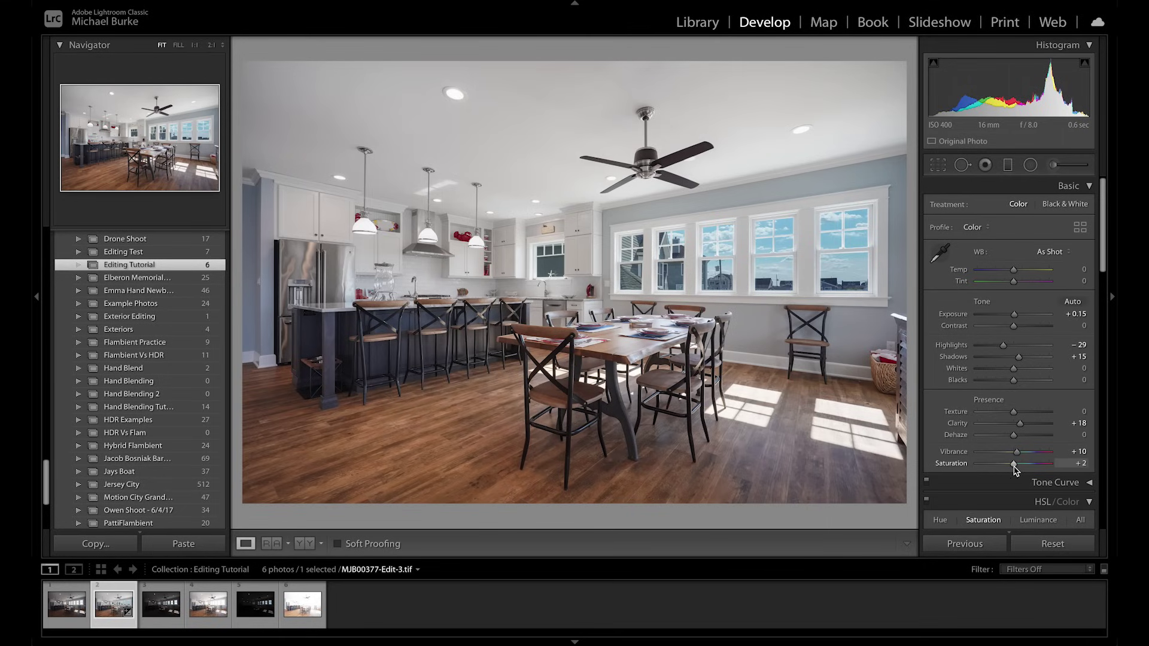
key("backslash")
key("backslash")
key("backslash")
key("backslash")
Step: Set Whites to +18 and Blacks to -10, and fine-tune the Exposure
left_click_drag(1015, 373, 1011, 383)
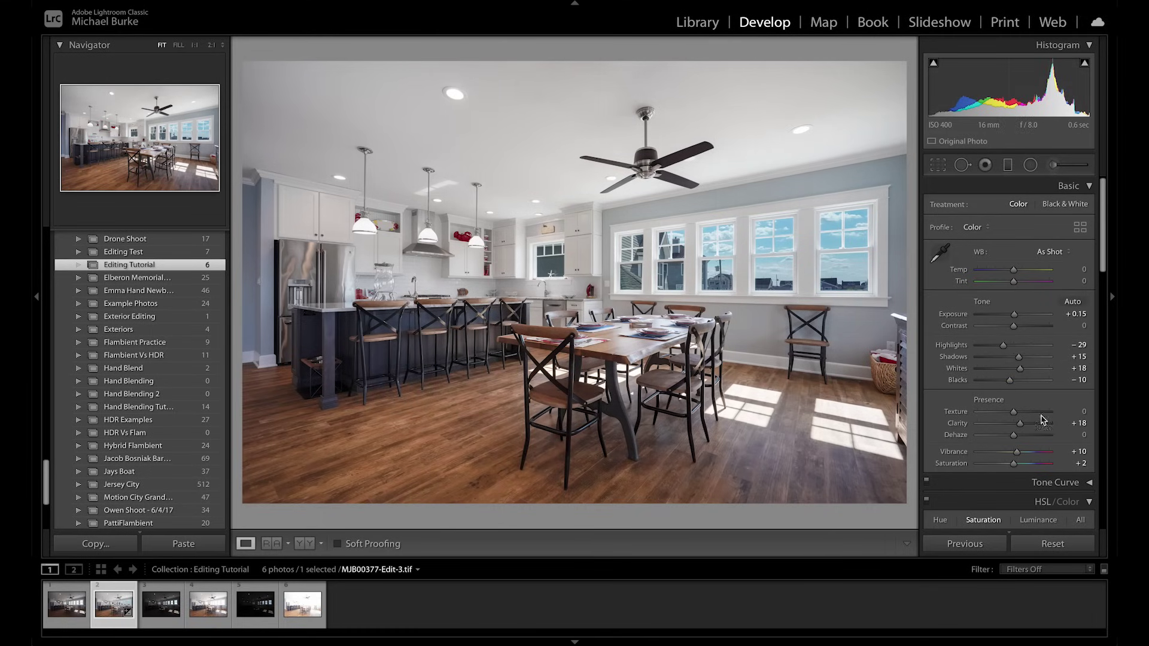
scroll(1058, 453, "down", 2)
scroll(1058, 453, "down", 5)
scroll(1058, 452, "up", 6)
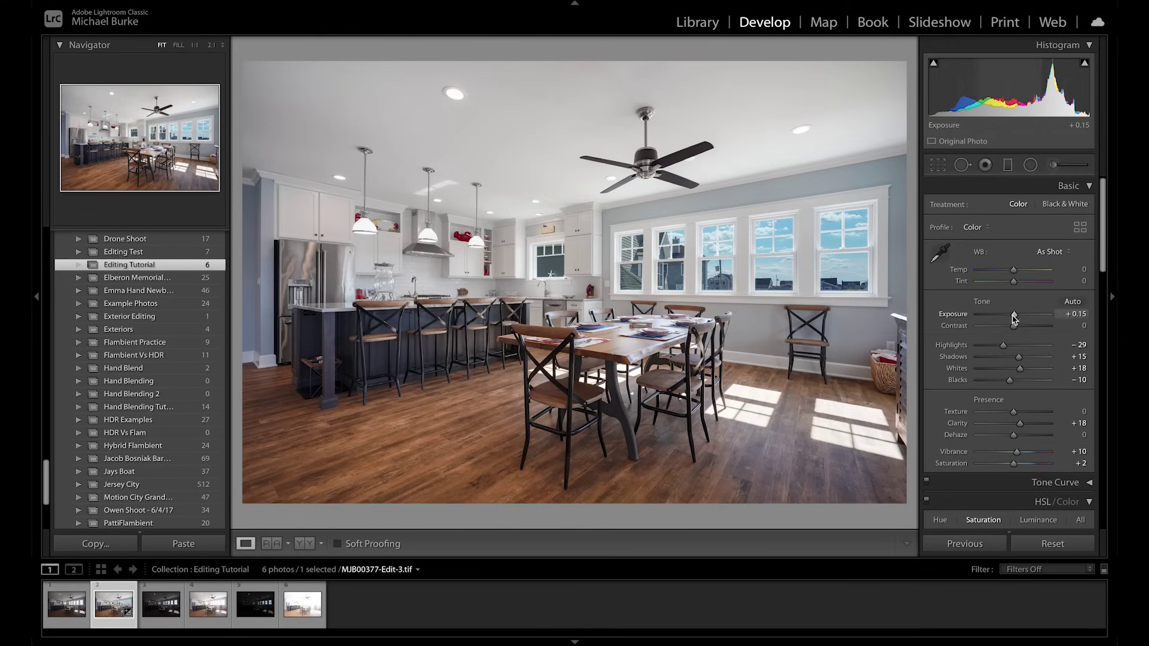
left_click_drag(1015, 317, 1014, 318)
Step: Compare the edited kitchen photo repeatedly with its unedited version
key("backslash")
key("backslash")
key("backslash")
key("backslash")
key("backslash")
key("backslash")
key("backslash")
key("backslash")
key("backslash")
key("backslash")
key("backslash")
key("backslash")
key("backslash")
key("backslash")
Step: Set the photo's sharpening Amount to 100
scroll(1012, 335, "down", 15)
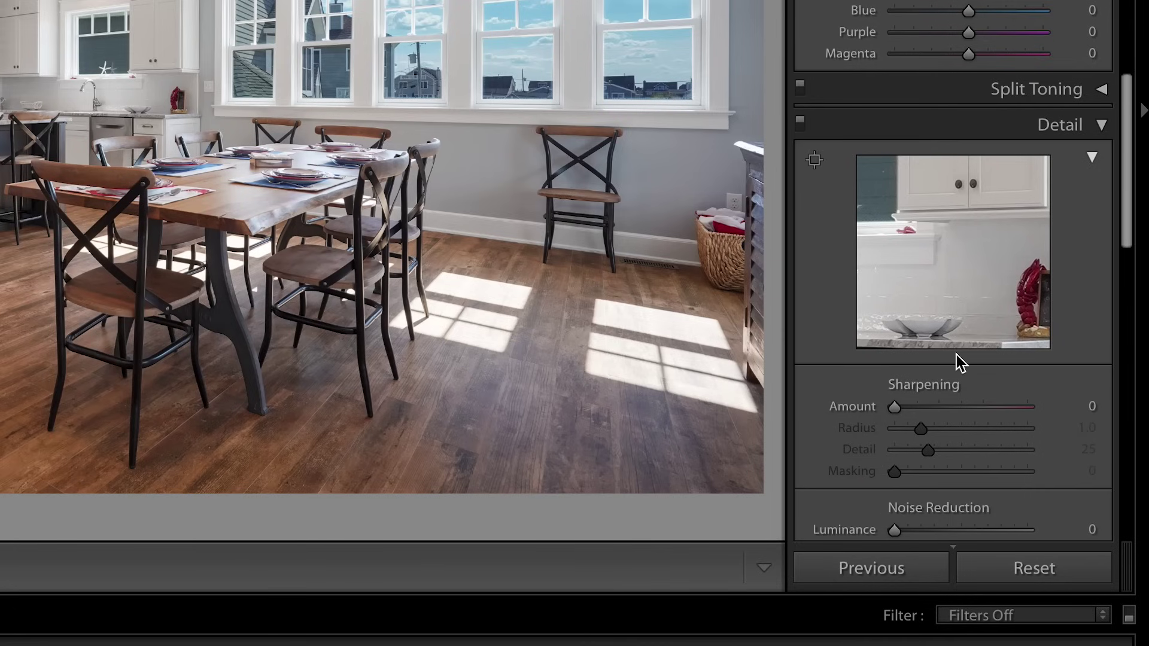
left_click(1056, 406)
type("100")
key("Return")
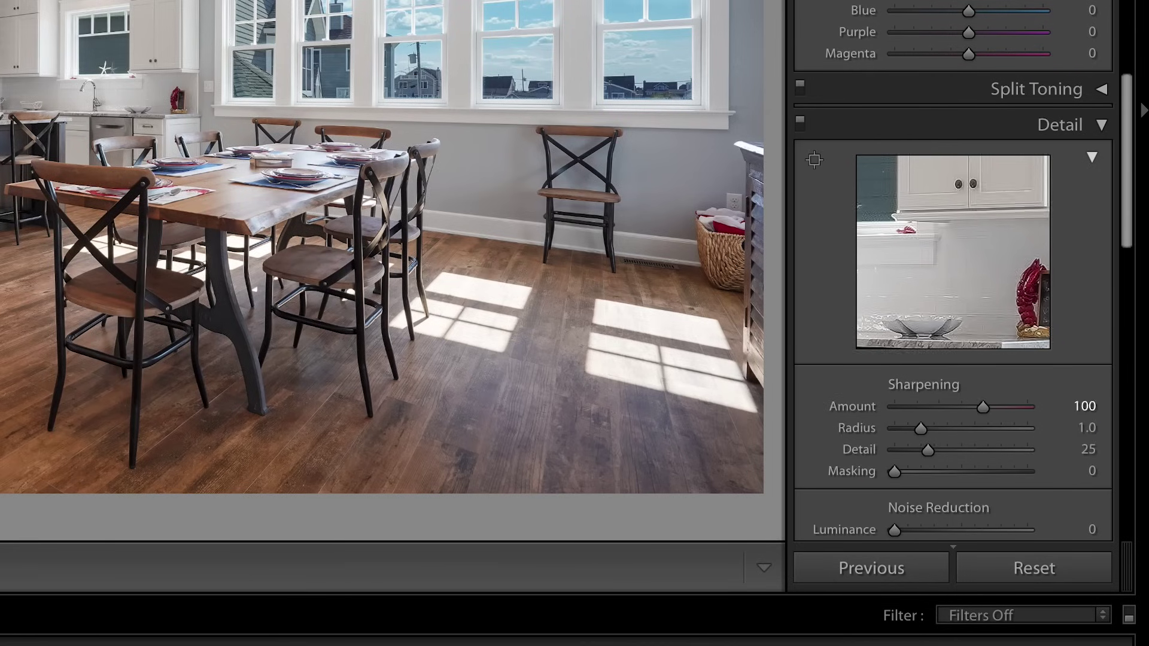